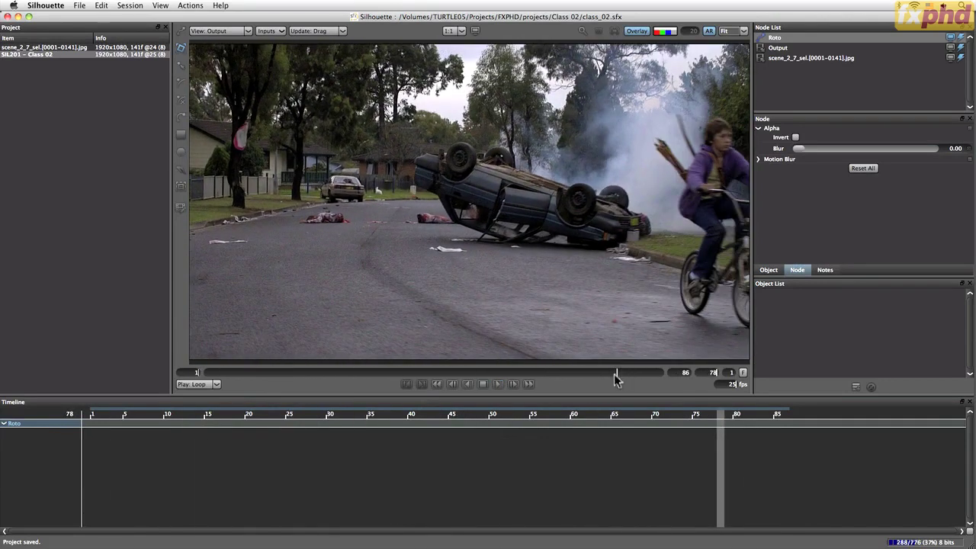
# Scrub through the street shot and zoom in on the boy riding past the overturned car to examine his motion.
pyautogui.moveTo(616, 373); pyautogui.dragTo(313, 365)
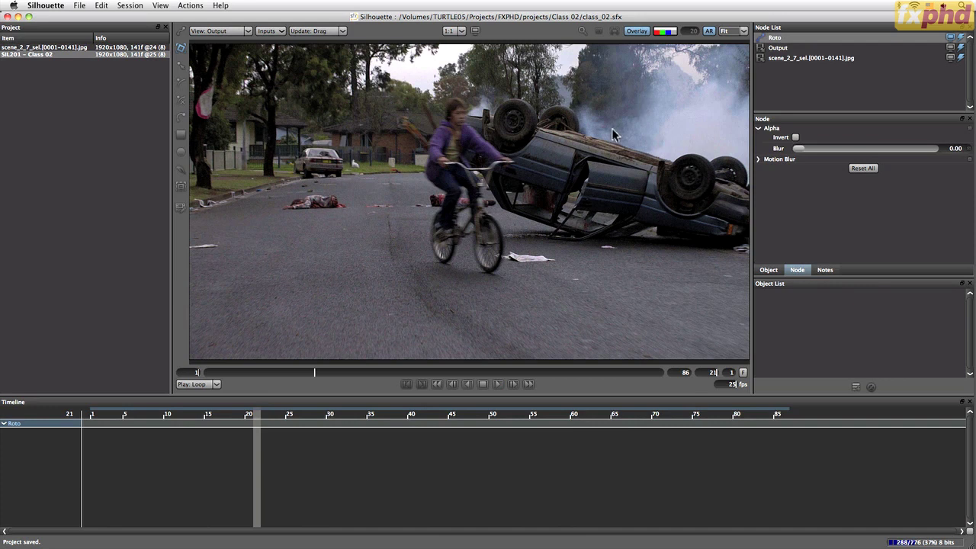
pyautogui.moveTo(317, 372)
pyautogui.mouseDown()
pyautogui.moveTo(574, 378)
pyautogui.moveTo(390, 353)
pyautogui.moveTo(545, 363)
pyautogui.moveTo(352, 360)
pyautogui.moveTo(330, 372)
pyautogui.mouseUp()
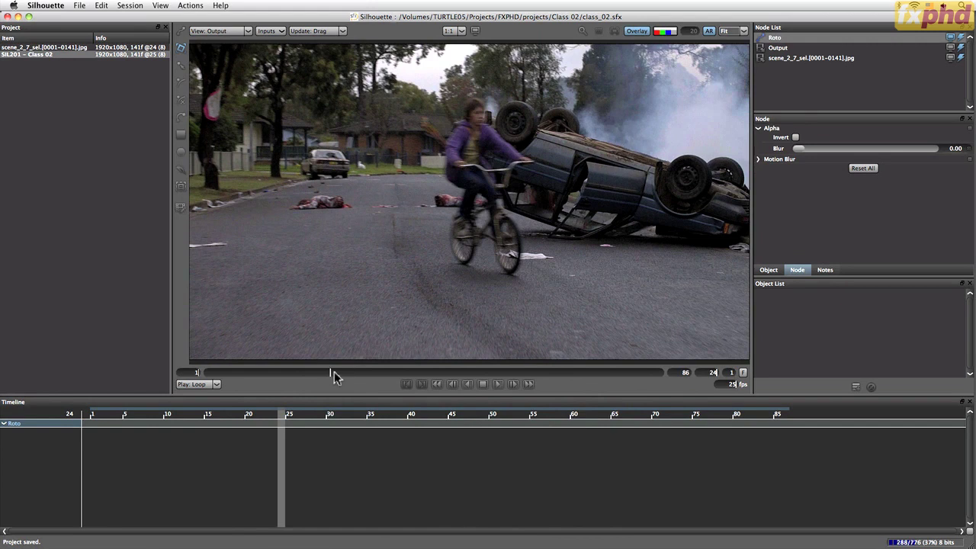
pyautogui.moveTo(334, 376); pyautogui.dragTo(396, 353)
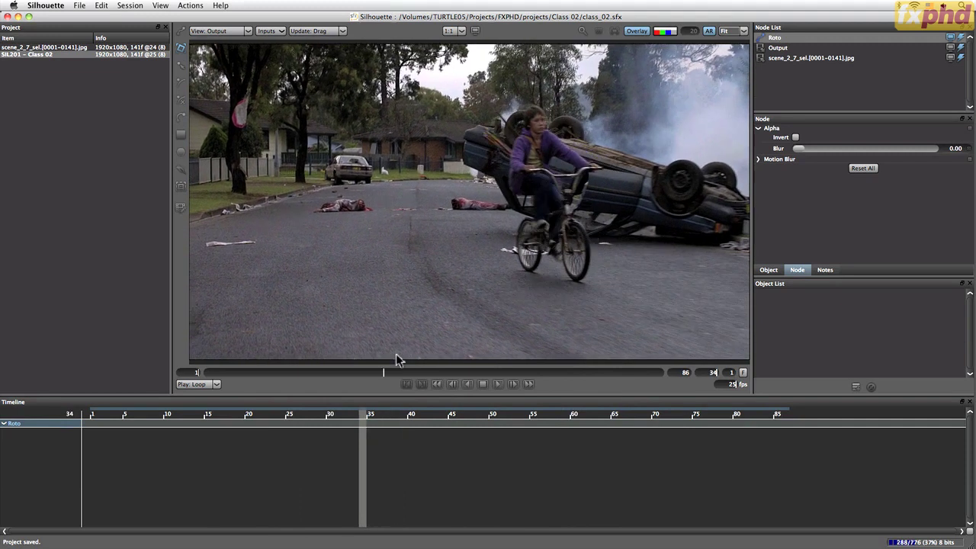
pyautogui.scroll(-2, 412, 305)
pyautogui.scroll(4, 416, 305)
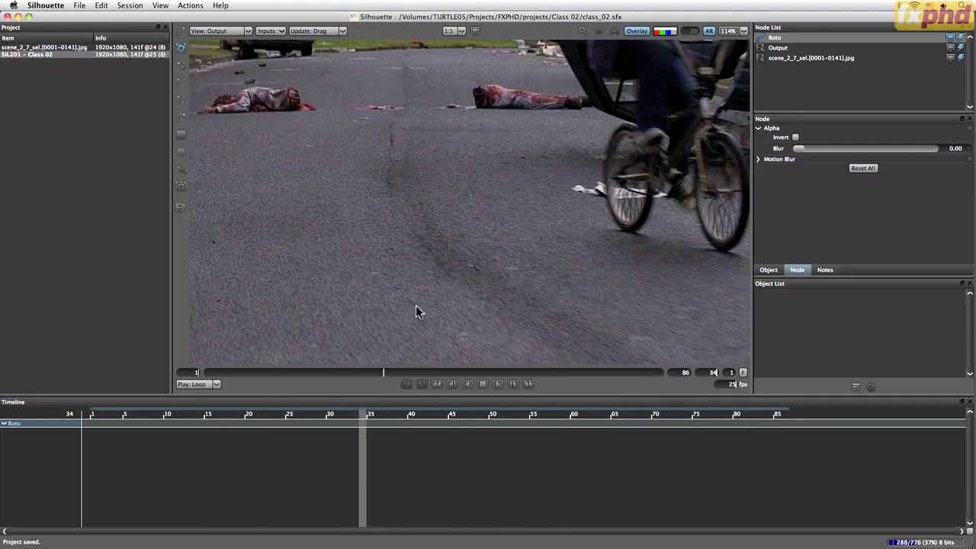
pyautogui.moveTo(613, 163); pyautogui.dragTo(404, 345)
pyautogui.moveTo(482, 229); pyautogui.dragTo(455, 241)
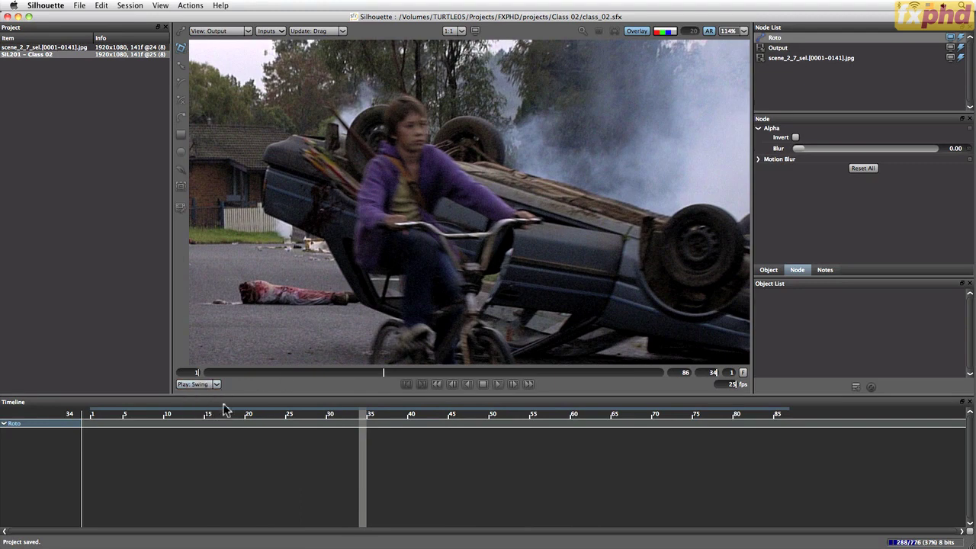
# Play the shot in Swing mode and examine the boy's movement, both close up and with the full frame fitted.
pyautogui.click(499, 385)
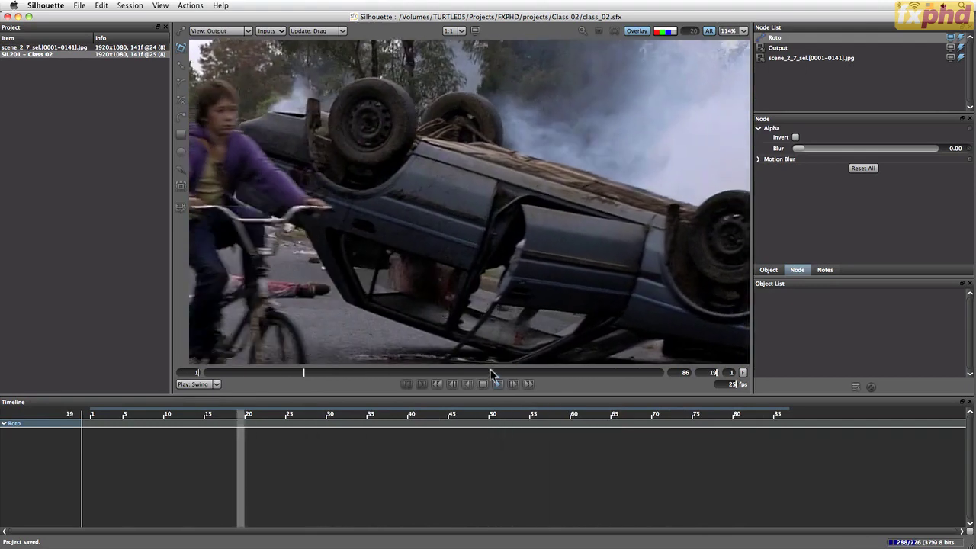
pyautogui.click(483, 385)
pyautogui.moveTo(431, 373); pyautogui.dragTo(489, 377)
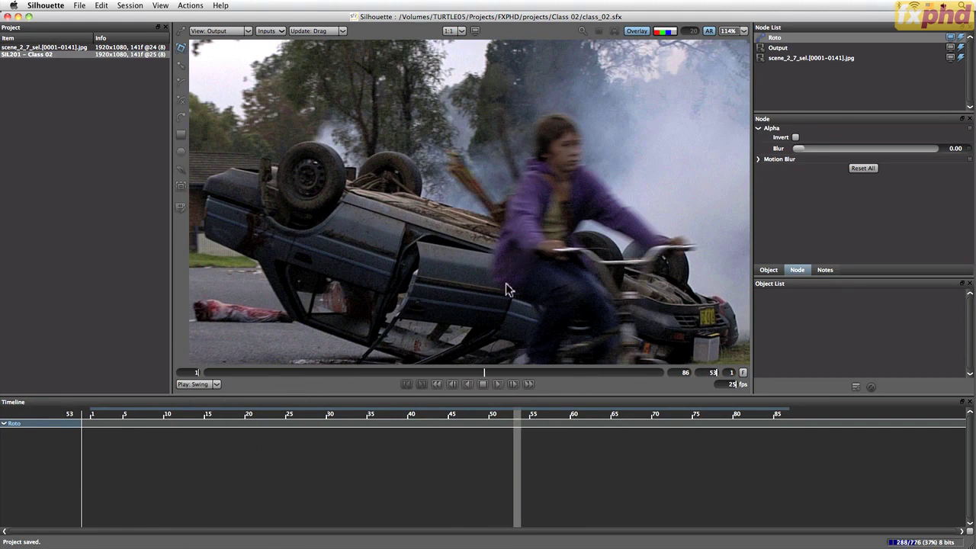
pyautogui.moveTo(490, 375); pyautogui.dragTo(470, 337)
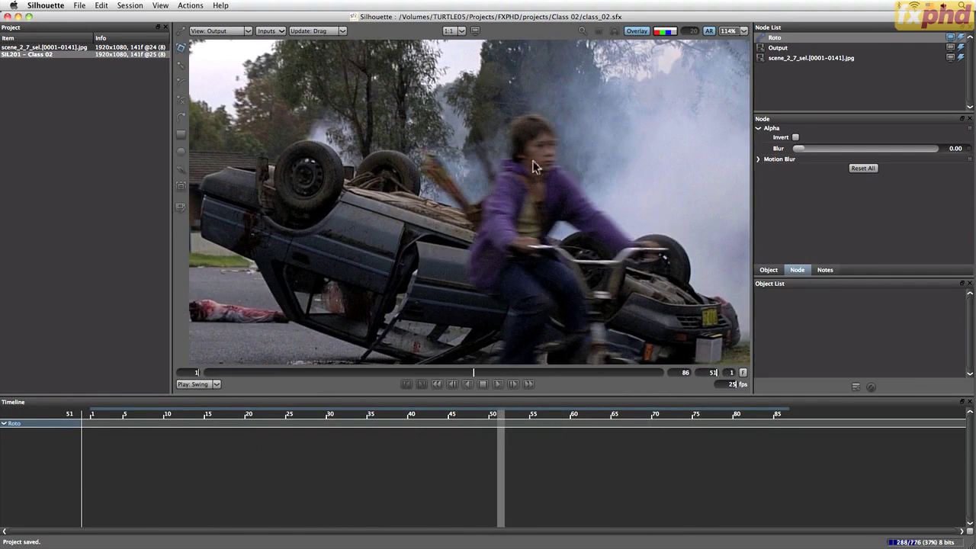
pyautogui.moveTo(472, 372); pyautogui.dragTo(416, 351)
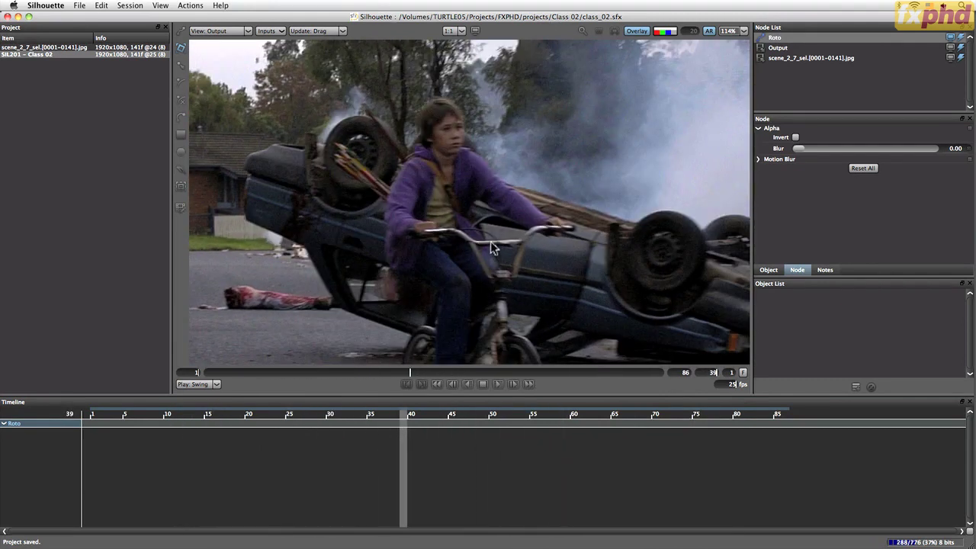
pyautogui.press('f')
pyautogui.click(498, 384)
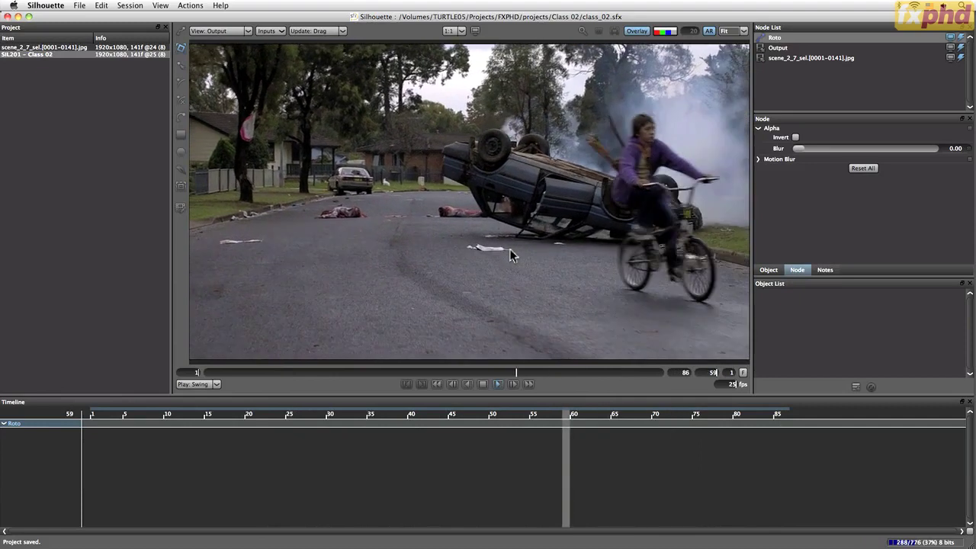
pyautogui.click(481, 384)
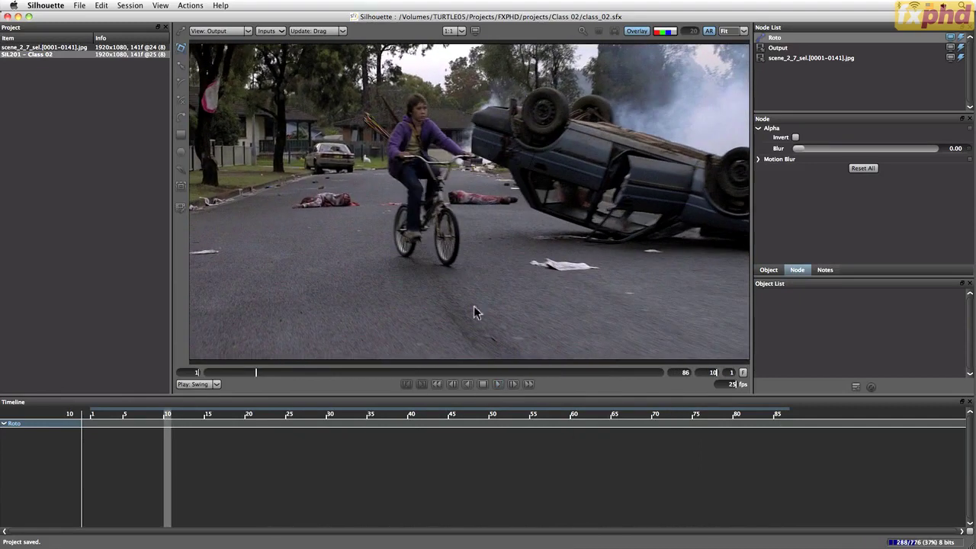
# Limit the session's working frame range to frames 34 through 73 and play that range.
pyautogui.moveTo(278, 375); pyautogui.dragTo(399, 389)
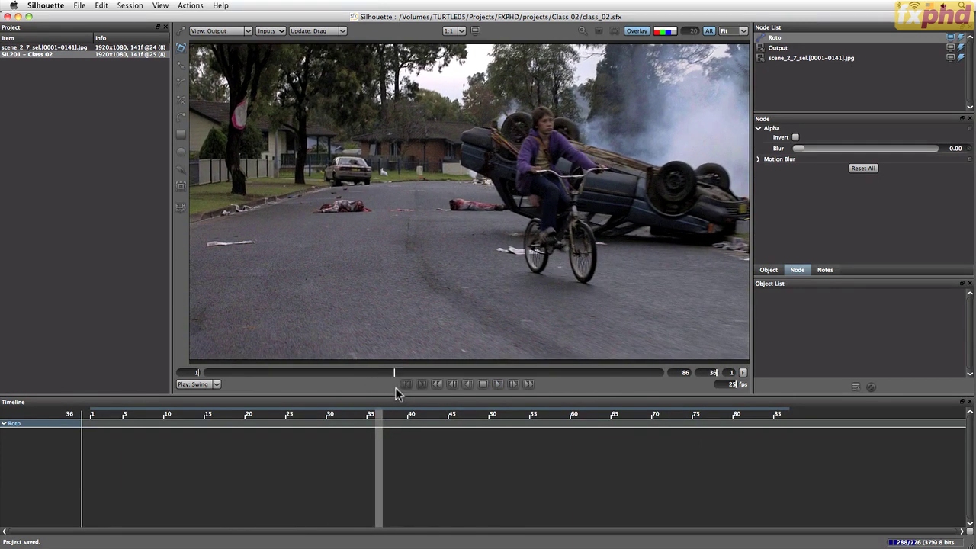
pyautogui.moveTo(388, 392); pyautogui.dragTo(384, 391)
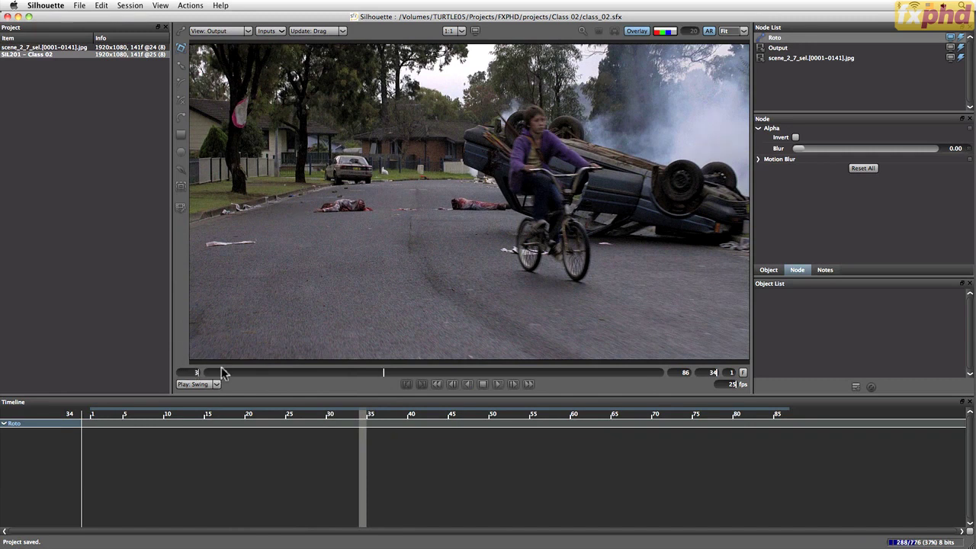
pyautogui.press('Return')
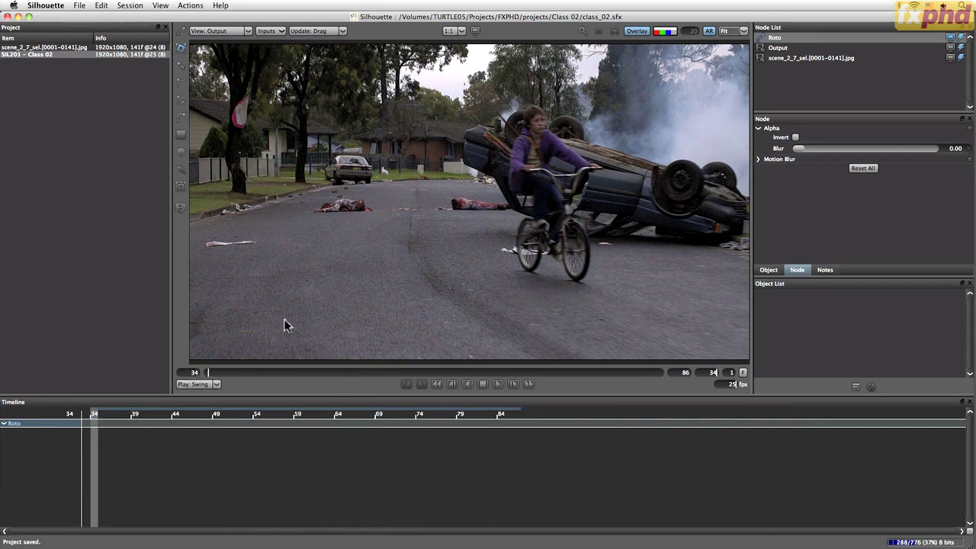
pyautogui.moveTo(212, 376); pyautogui.dragTo(538, 409)
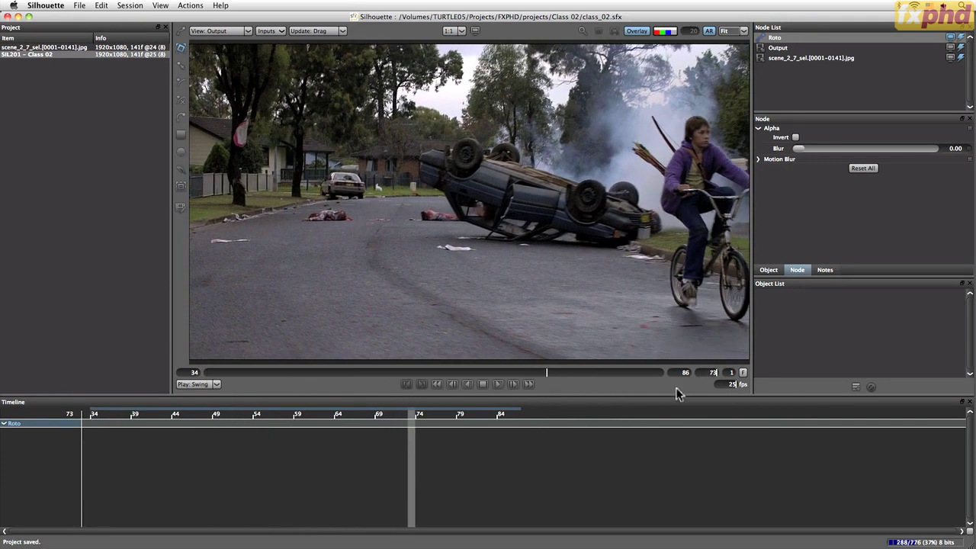
pyautogui.click(500, 384)
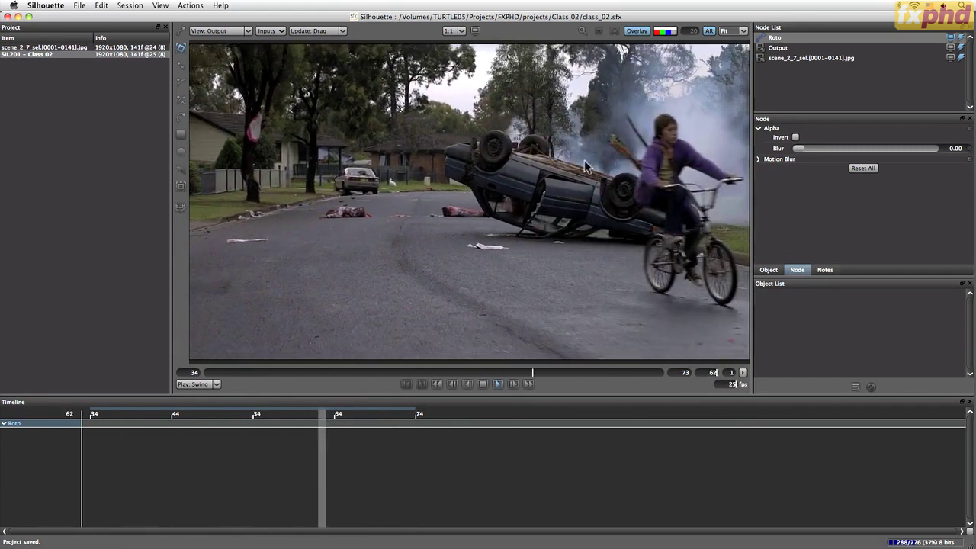
pyautogui.click(483, 384)
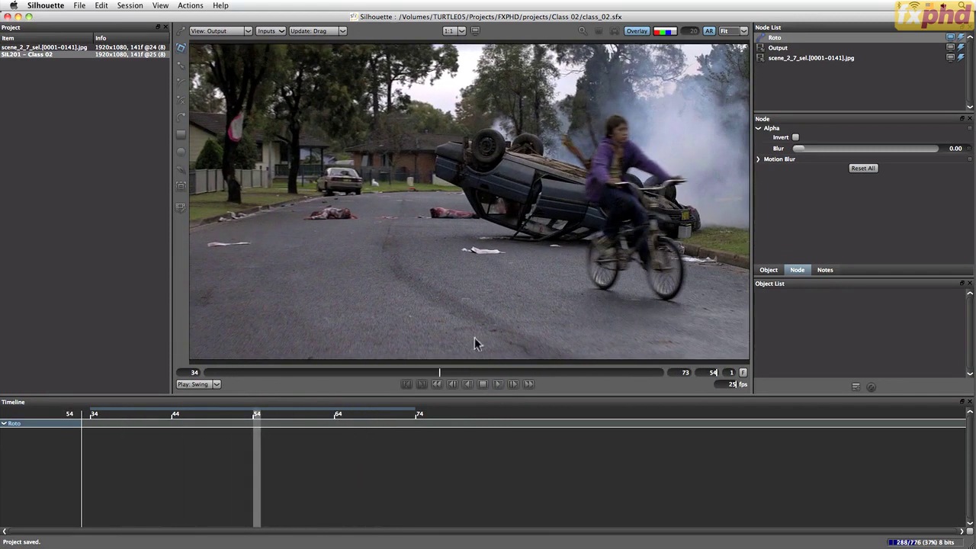
# Examine the boy's head, torso and bow close up across the frame 34–73 range to judge how they move.
pyautogui.moveTo(444, 375); pyautogui.dragTo(491, 384)
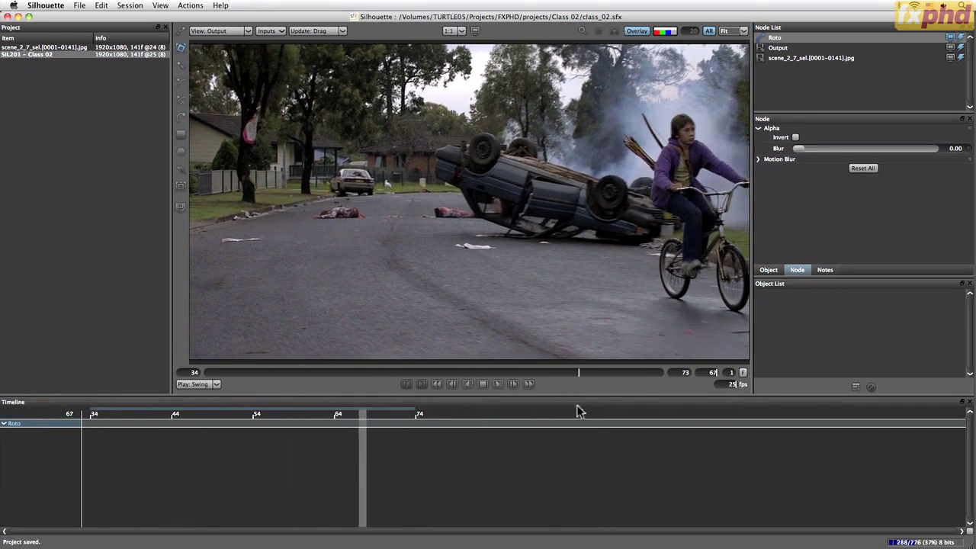
pyautogui.moveTo(382, 391); pyautogui.dragTo(334, 386)
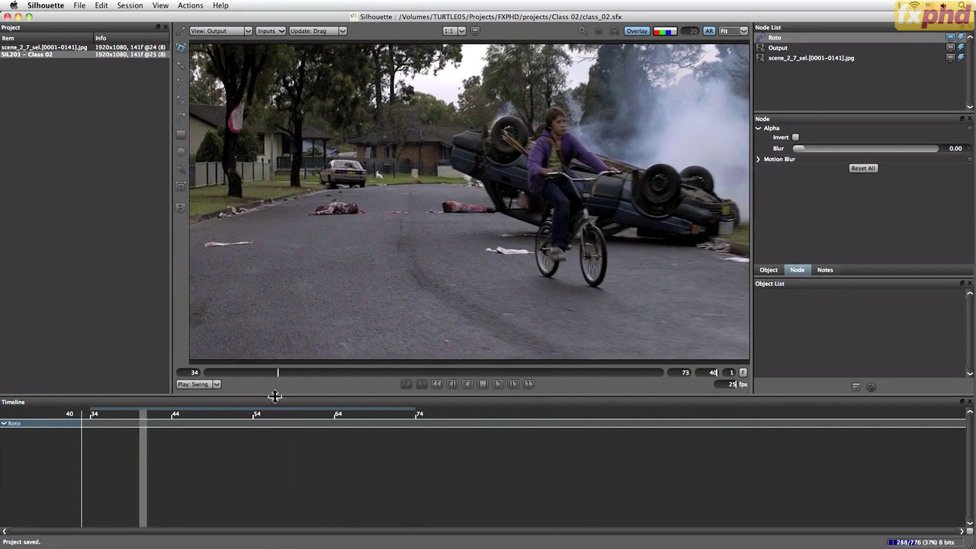
pyautogui.moveTo(267, 391)
pyautogui.mouseDown()
pyautogui.moveTo(602, 388)
pyautogui.moveTo(617, 379)
pyautogui.mouseUp()
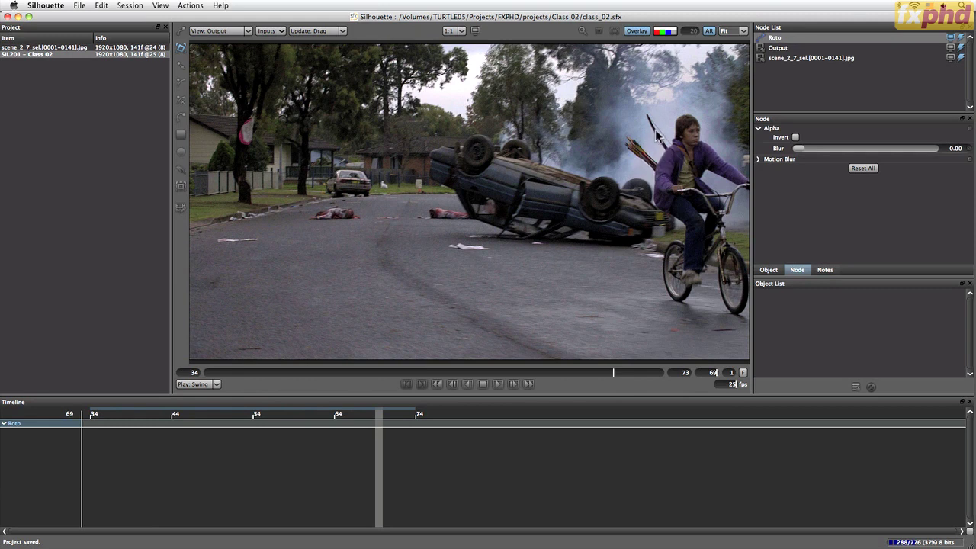
pyautogui.press('o')
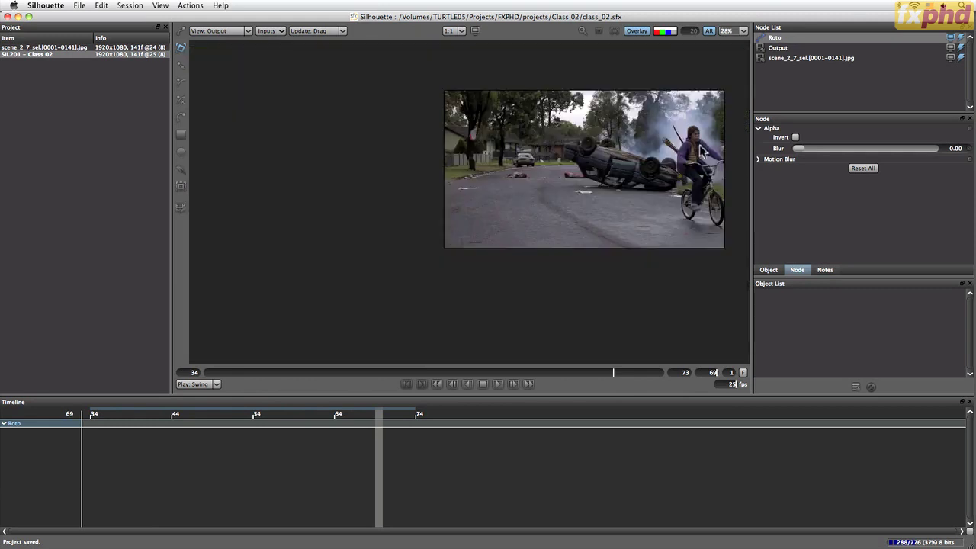
pyautogui.press('i')
pyautogui.press('i')
pyautogui.press('i')
pyautogui.moveTo(685, 154); pyautogui.dragTo(480, 221)
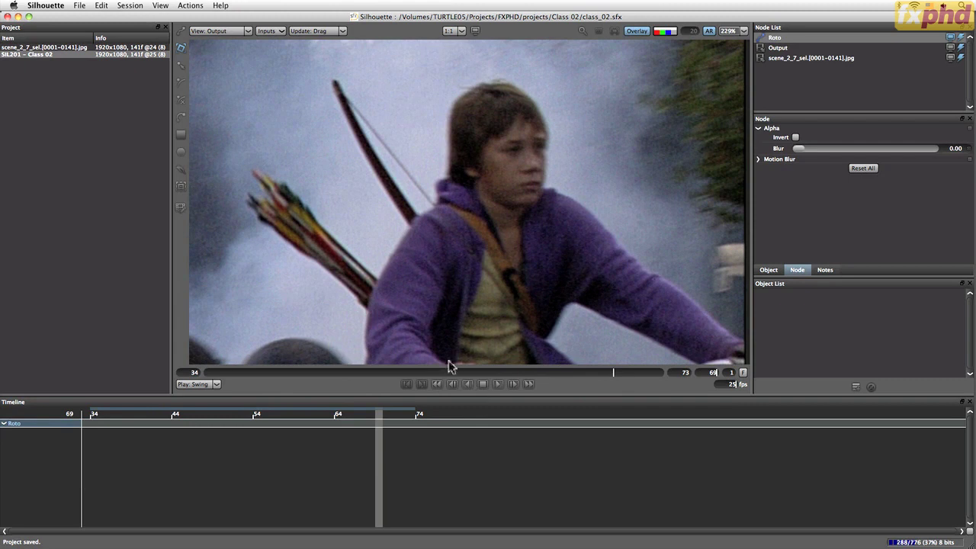
pyautogui.press('i')
pyautogui.press('o')
pyautogui.press('o')
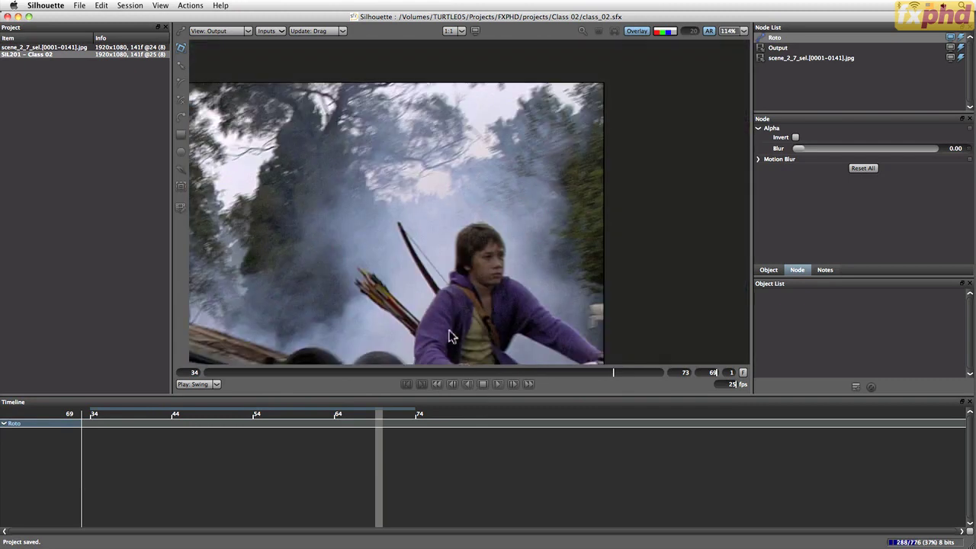
pyautogui.moveTo(463, 326); pyautogui.dragTo(584, 200)
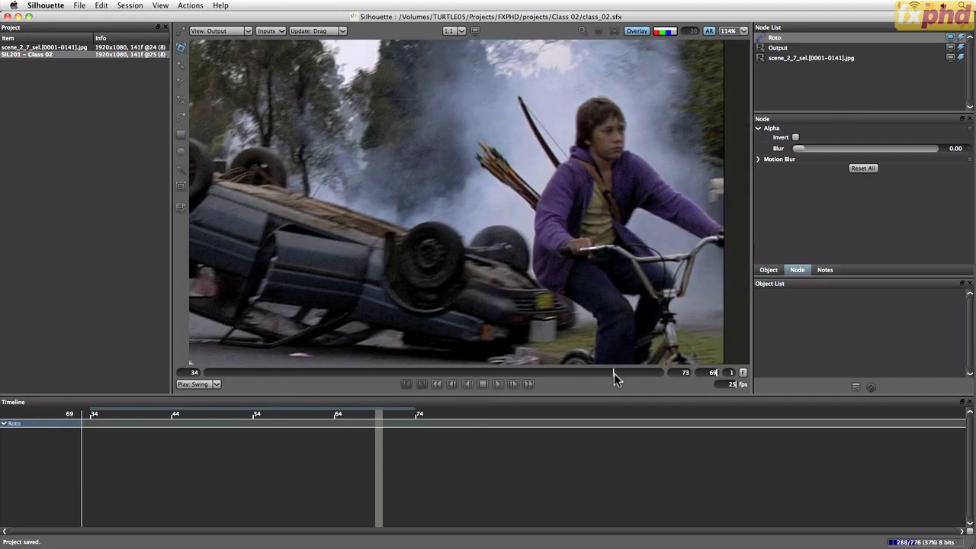
pyautogui.moveTo(613, 373)
pyautogui.mouseDown()
pyautogui.moveTo(662, 371)
pyautogui.moveTo(580, 371)
pyautogui.moveTo(432, 341)
pyautogui.moveTo(268, 344)
pyautogui.moveTo(397, 363)
pyautogui.moveTo(299, 355)
pyautogui.moveTo(419, 348)
pyautogui.moveTo(265, 347)
pyautogui.moveTo(387, 354)
pyautogui.moveTo(239, 359)
pyautogui.moveTo(559, 378)
pyautogui.moveTo(456, 356)
pyautogui.moveTo(277, 366)
pyautogui.moveTo(399, 375)
pyautogui.moveTo(311, 355)
pyautogui.moveTo(508, 390)
pyautogui.moveTo(578, 390)
pyautogui.moveTo(343, 370)
pyautogui.mouseUp()
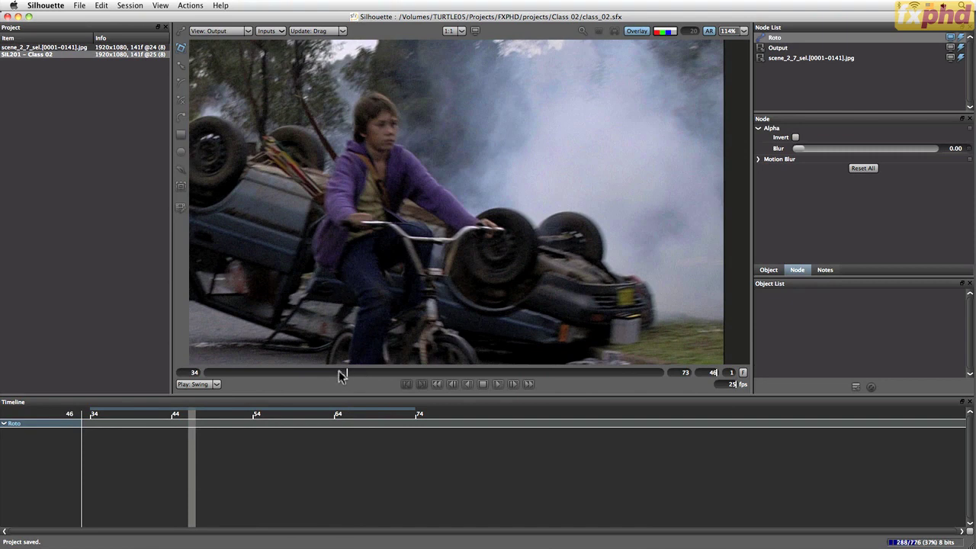
pyautogui.moveTo(340, 370); pyautogui.dragTo(533, 372)
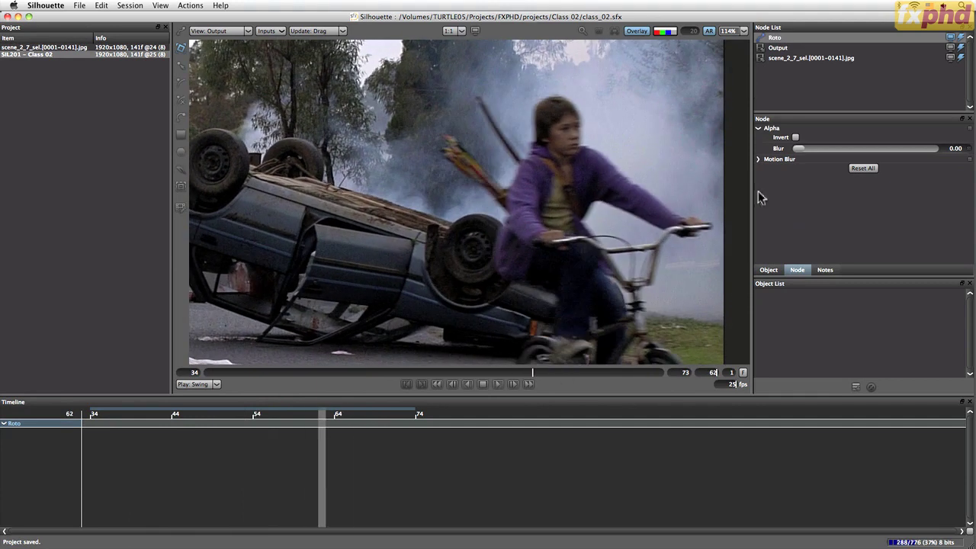
# Create a layer named Boy and activate the tracker, parking the playhead at frame 68 where the boy's chest is clear.
pyautogui.click(856, 388)
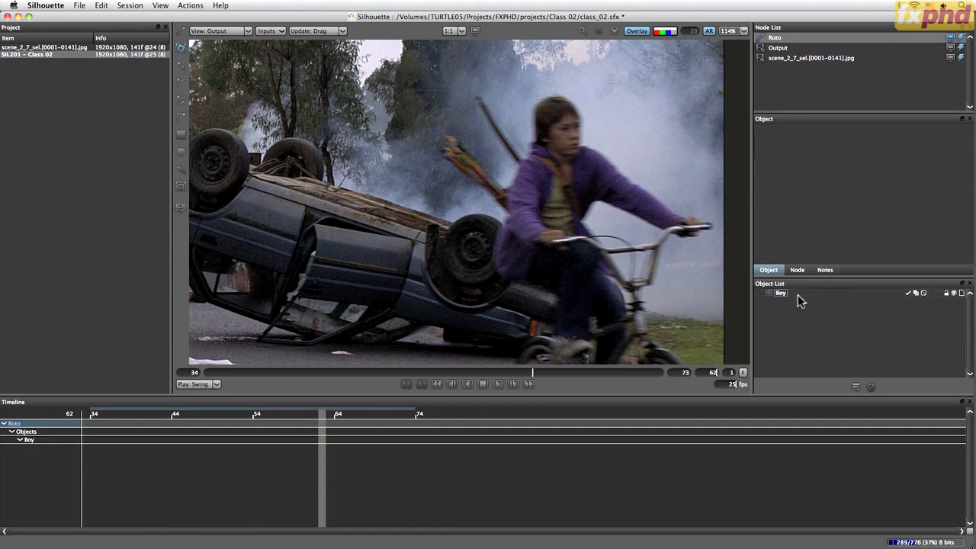
pyautogui.moveTo(533, 368); pyautogui.dragTo(648, 372)
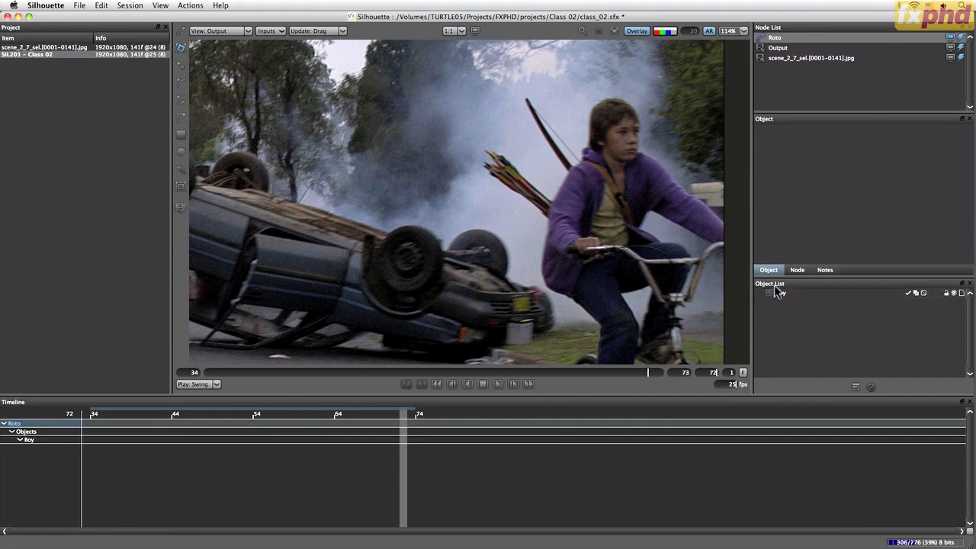
pyautogui.click(180, 189)
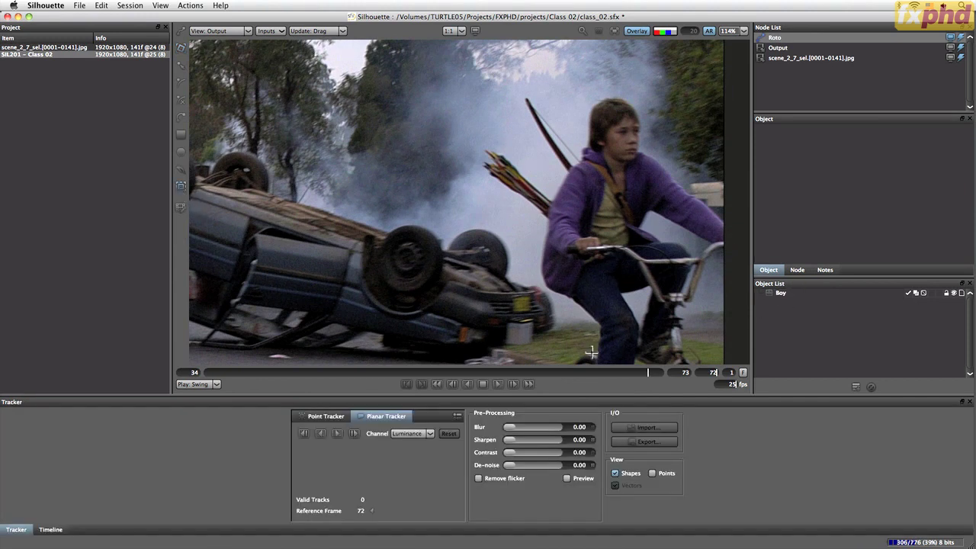
pyautogui.moveTo(640, 372); pyautogui.dragTo(613, 373)
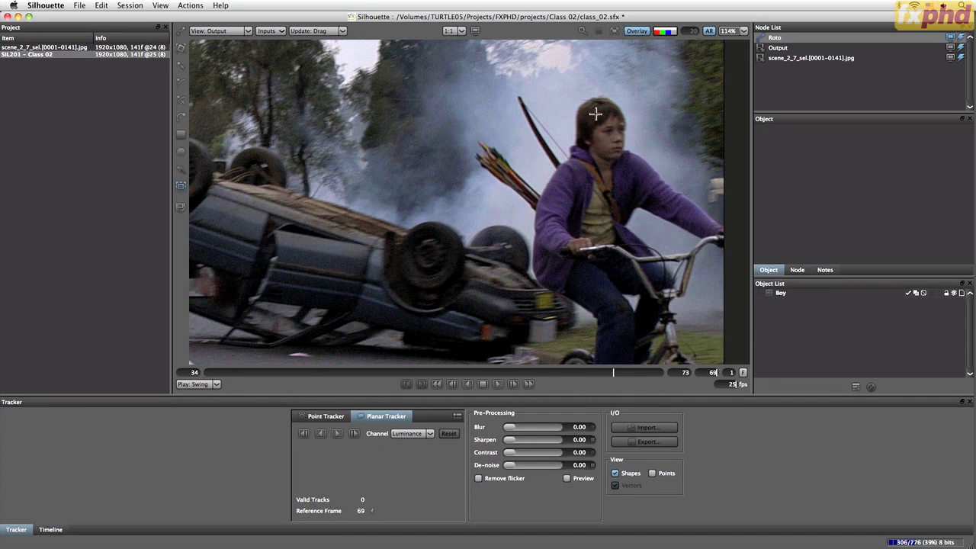
pyautogui.moveTo(620, 371); pyautogui.dragTo(565, 351)
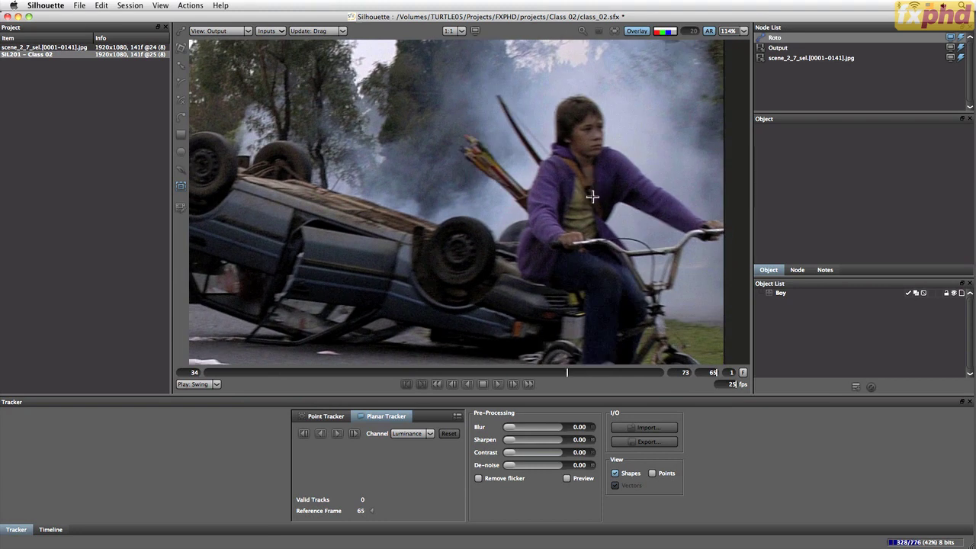
pyautogui.moveTo(568, 373); pyautogui.dragTo(605, 372)
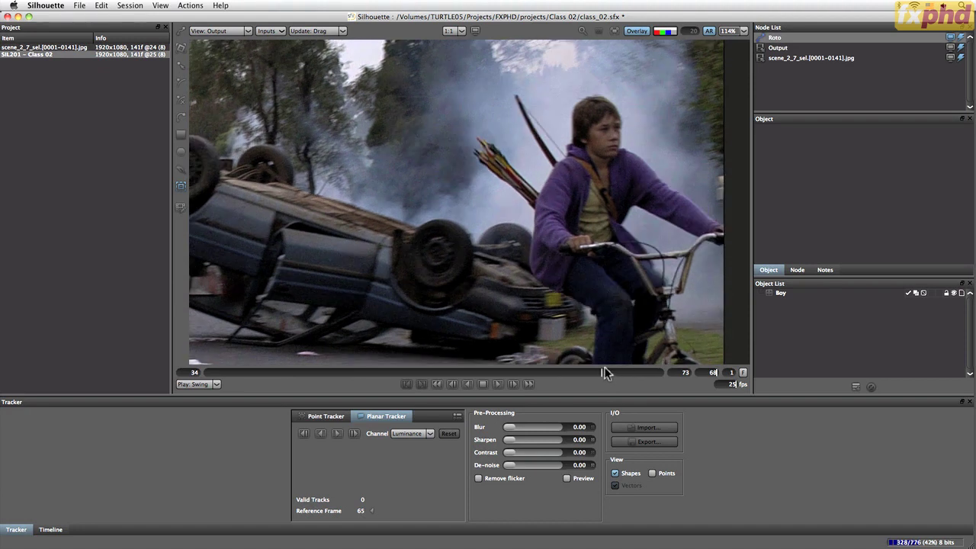
# Place a point tracker on the boy's chest at frame 68 and size its match box around the bow strap and shirt.
pyautogui.click(330, 416)
pyautogui.click(604, 192)
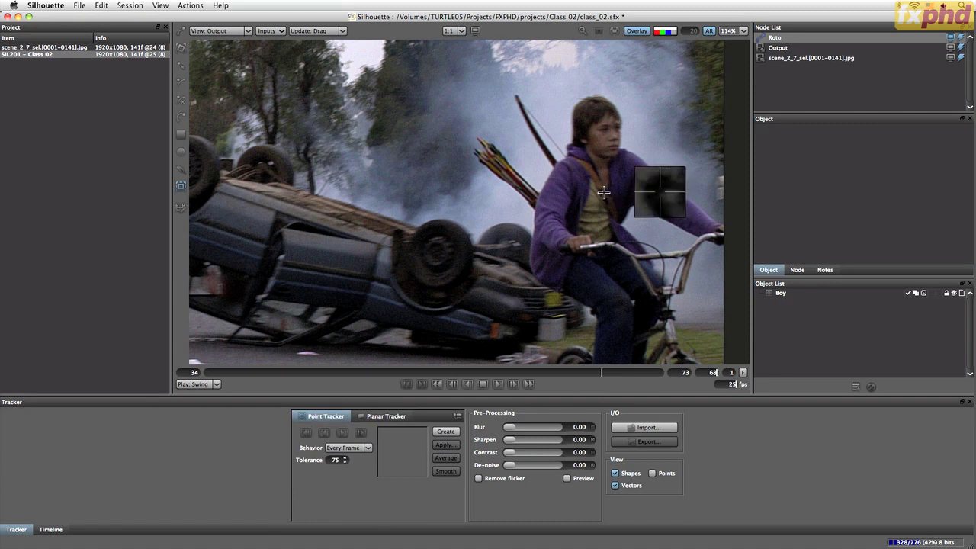
pyautogui.moveTo(613, 185)
pyautogui.mouseDown()
pyautogui.moveTo(615, 178)
pyautogui.moveTo(609, 202)
pyautogui.mouseUp()
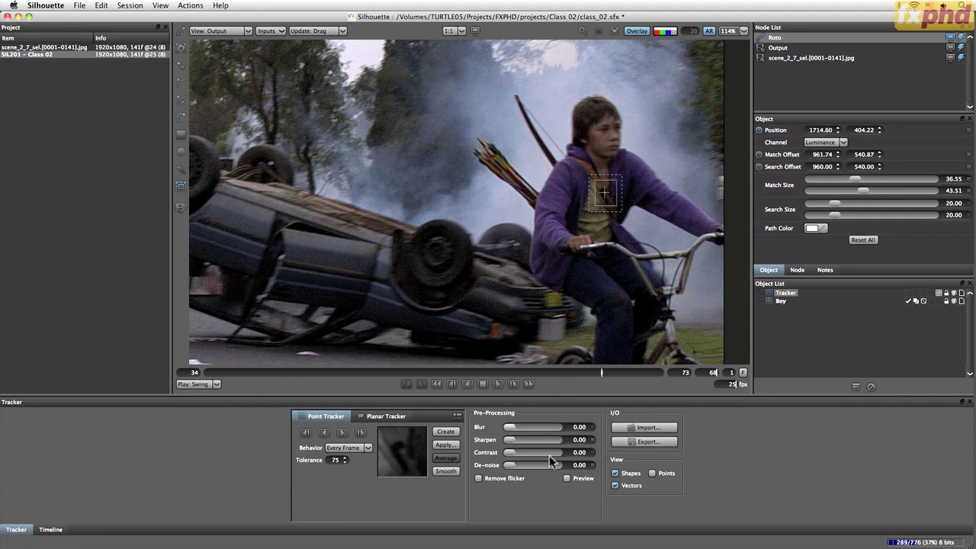
# Compare the Luminance, Red, Green and Blue channels for the chest tracker and set its channel to Red.
pyautogui.click(833, 145)
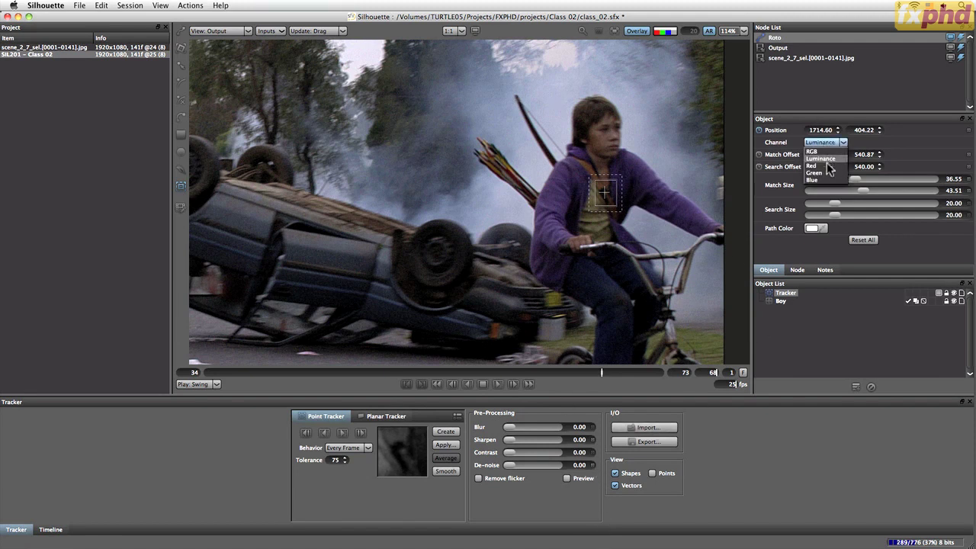
pyautogui.click(825, 158)
pyautogui.click(826, 148)
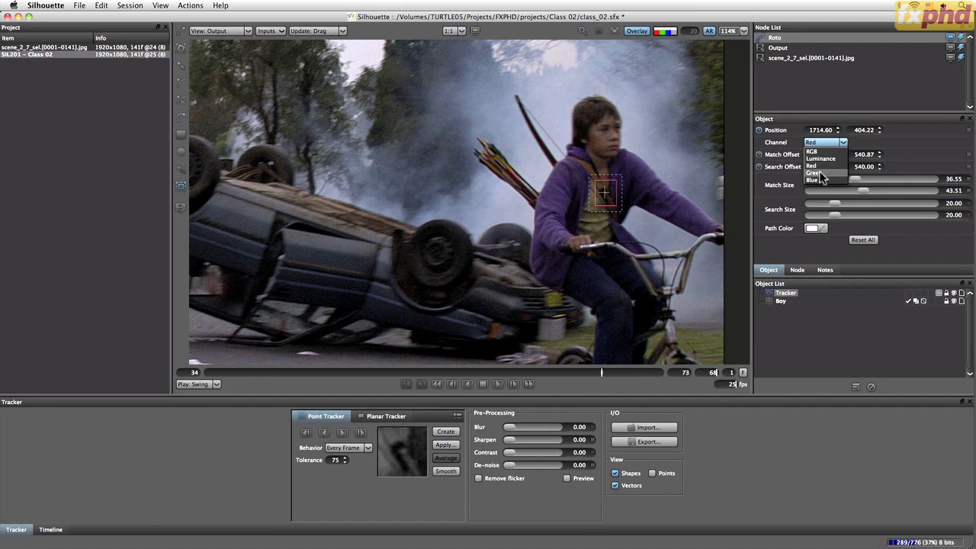
pyautogui.click(823, 168)
pyautogui.click(824, 144)
pyautogui.click(822, 180)
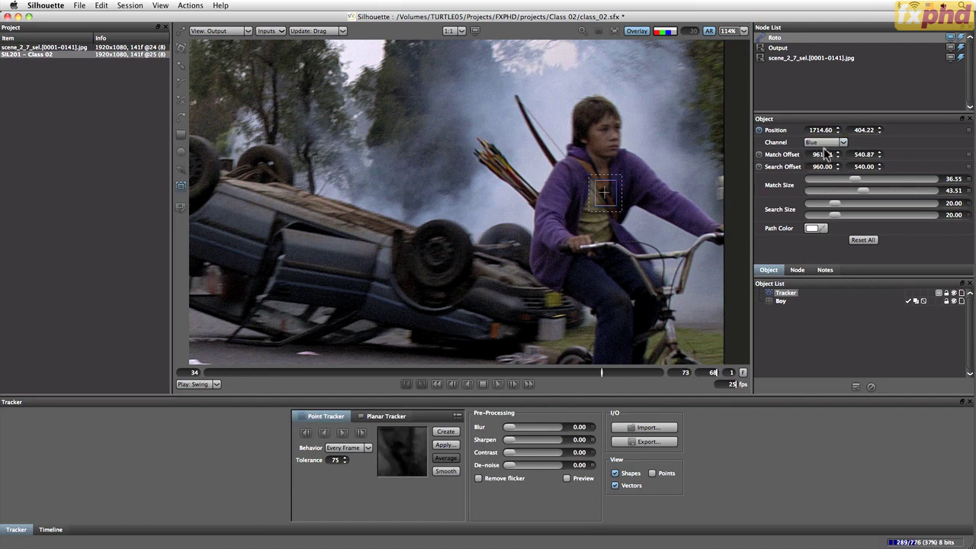
pyautogui.click(824, 144)
pyautogui.click(820, 159)
pyautogui.click(824, 144)
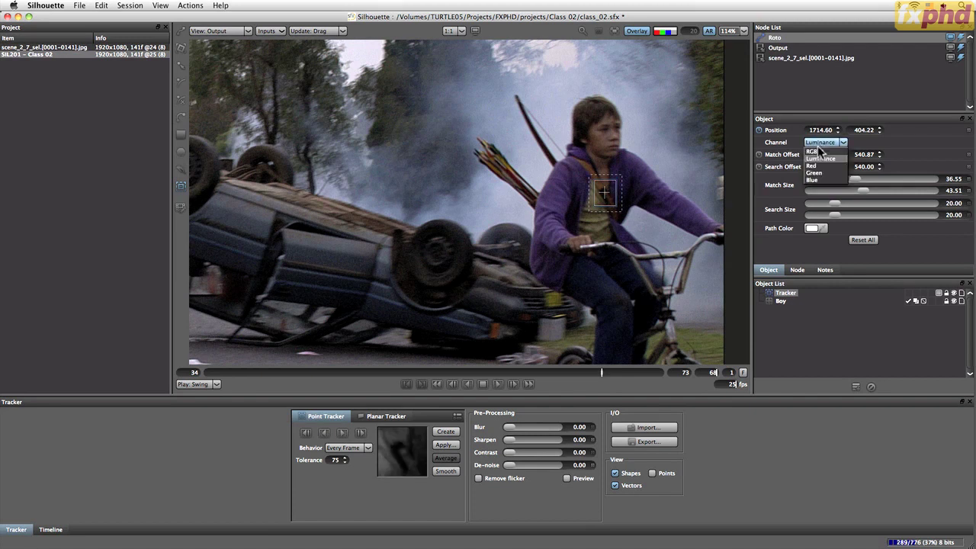
pyautogui.click(821, 166)
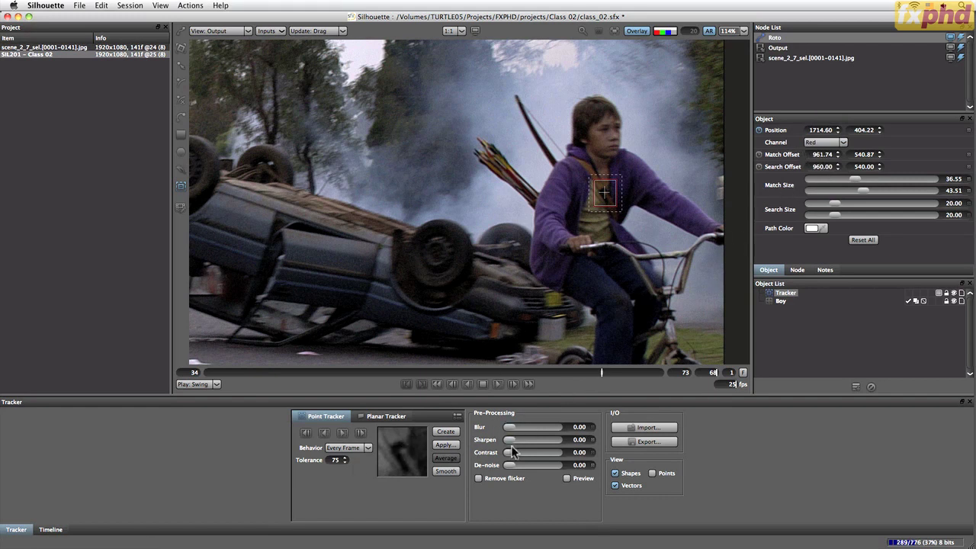
# Set the tracker's pre-processing to Blur 4.26, Sharpen 44.68 and De-noise 15.96.
pyautogui.moveTo(511, 456); pyautogui.dragTo(488, 456)
pyautogui.moveTo(516, 432); pyautogui.dragTo(518, 433)
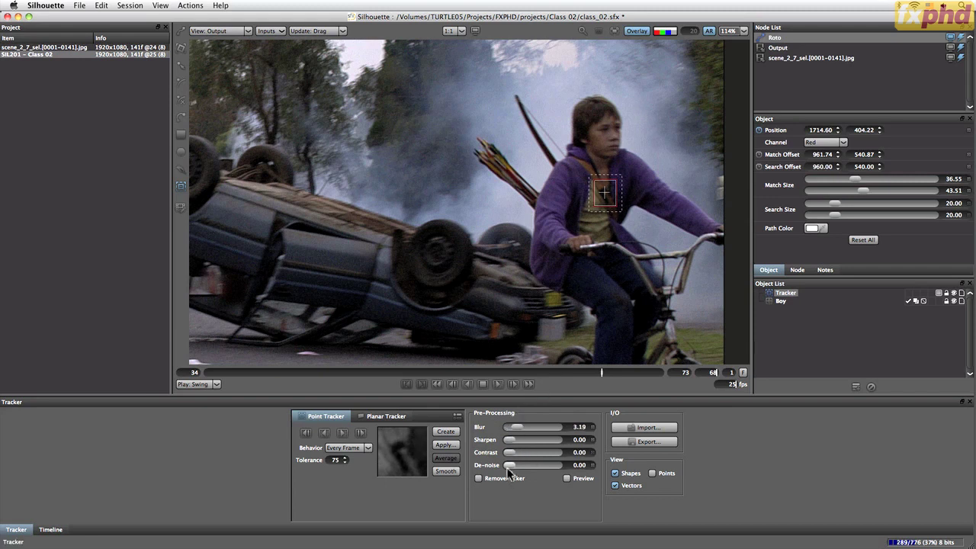
pyautogui.moveTo(515, 433)
pyautogui.mouseDown()
pyautogui.moveTo(520, 427)
pyautogui.moveTo(521, 446)
pyautogui.mouseUp()
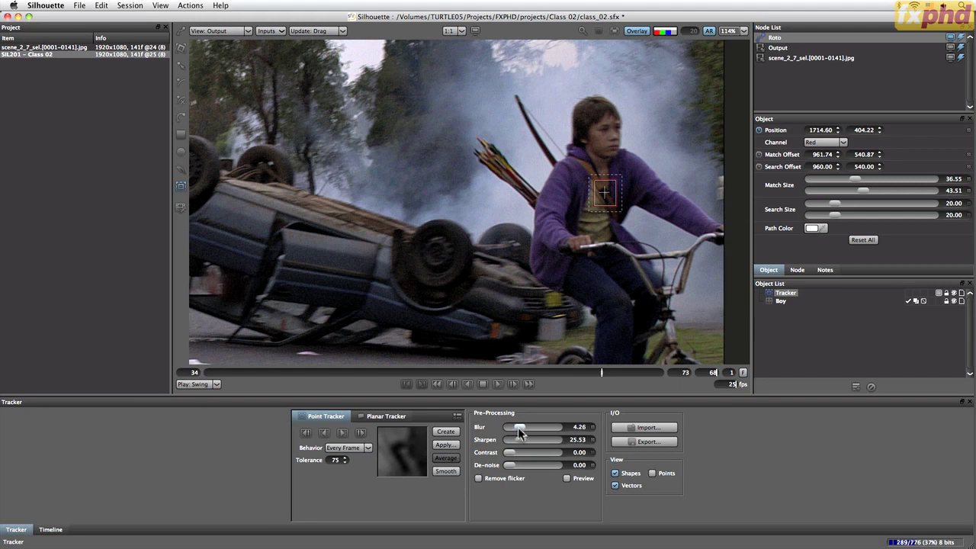
pyautogui.moveTo(520, 444); pyautogui.dragTo(516, 471)
# Track the chest point with Start Frame behavior, from frame 68 forward to 73 and backward to 34.
pyautogui.click(345, 449)
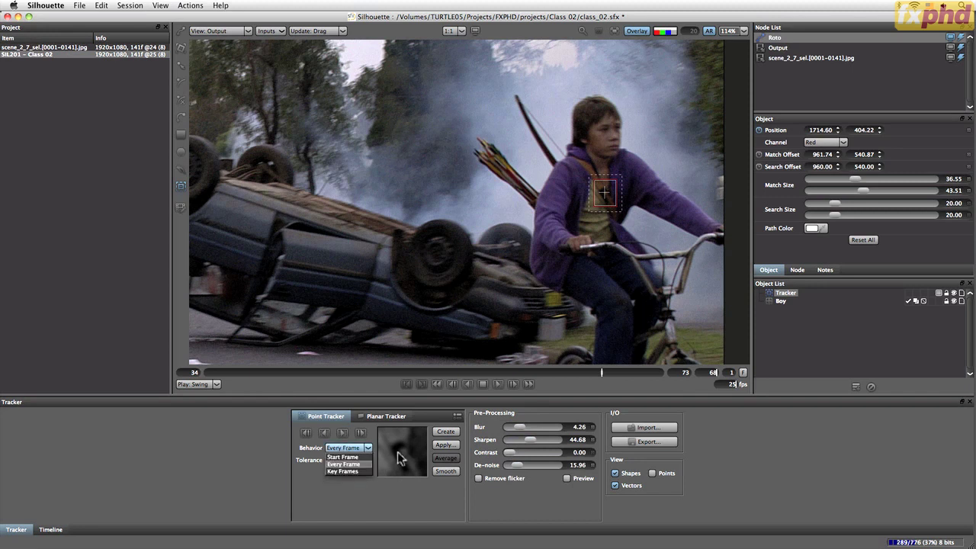
pyautogui.click(344, 457)
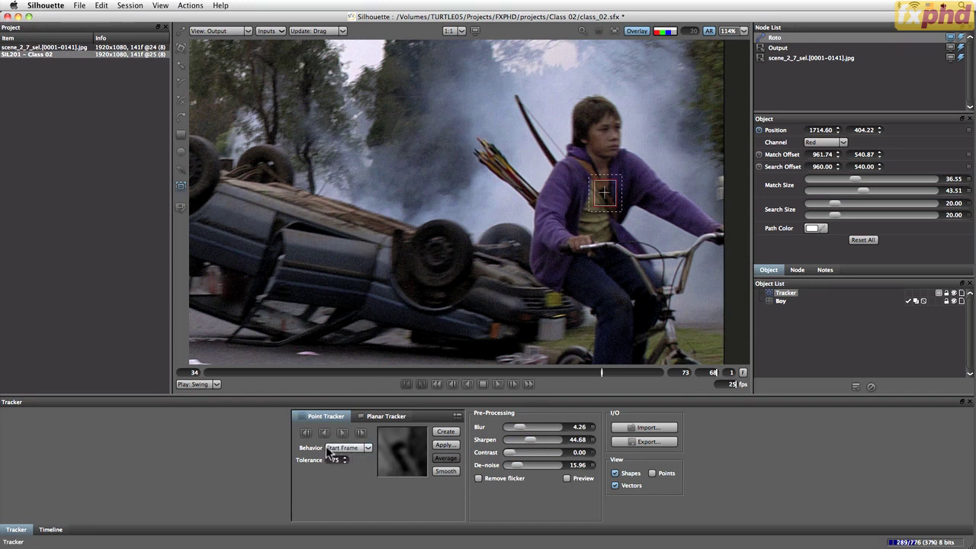
pyautogui.click(361, 434)
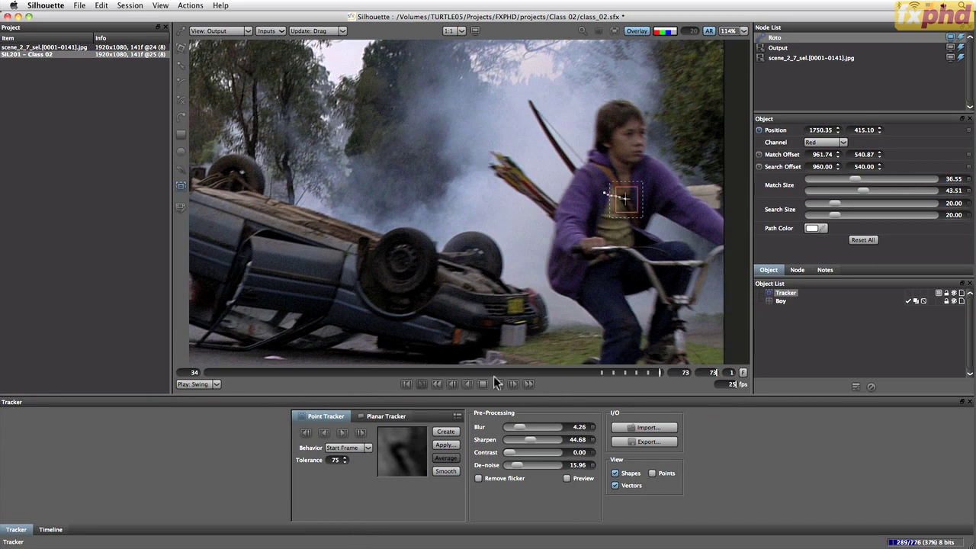
pyautogui.click(614, 372)
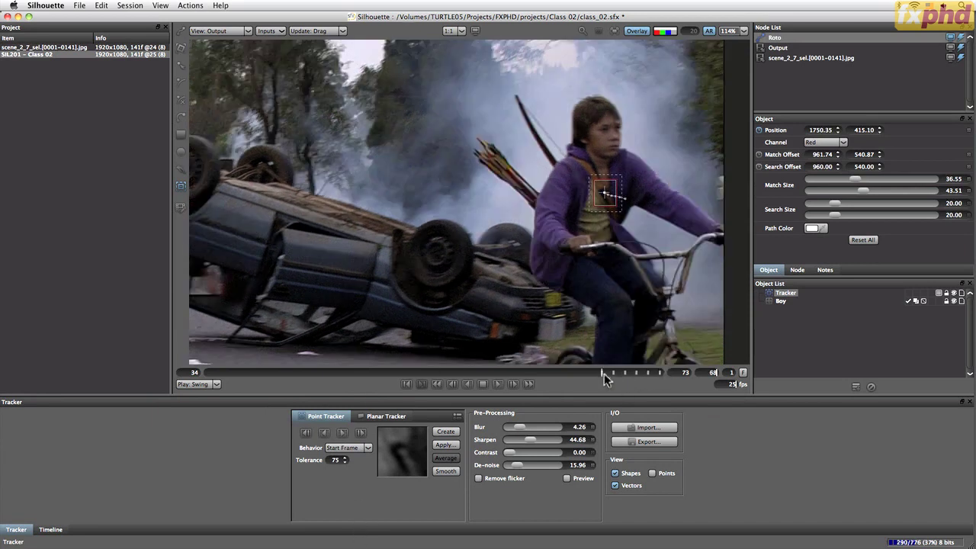
pyautogui.click(305, 433)
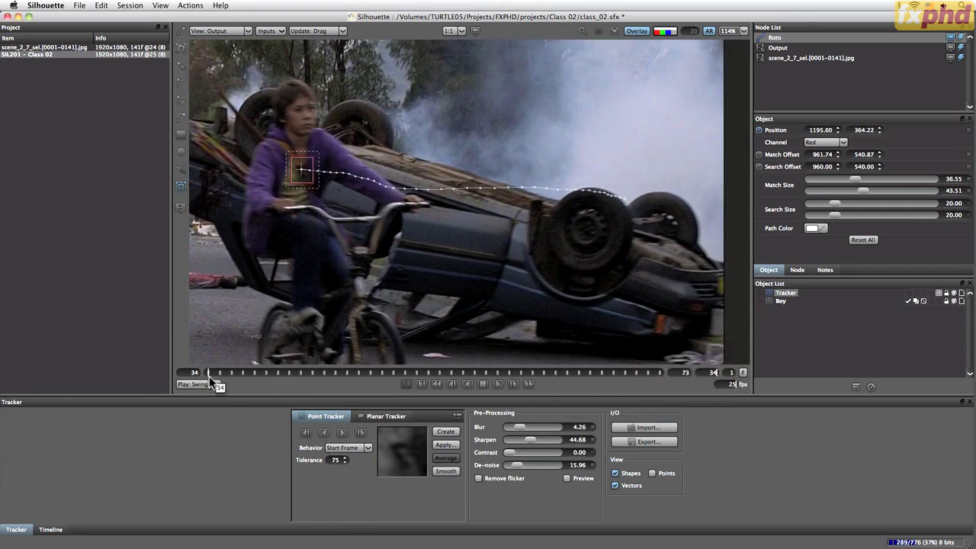
# Step through the tracked range from frame 34 to check that the point stays on the boy's chest.
pyautogui.moveTo(209, 376); pyautogui.dragTo(167, 366)
pyautogui.press('Right')
pyautogui.press('Right')
pyautogui.press('Right')
pyautogui.press('Right')
pyautogui.press('Right')
pyautogui.press('Right')
pyautogui.press('Right')
pyautogui.press('Right')
pyautogui.press('Right')
pyautogui.press('Right')
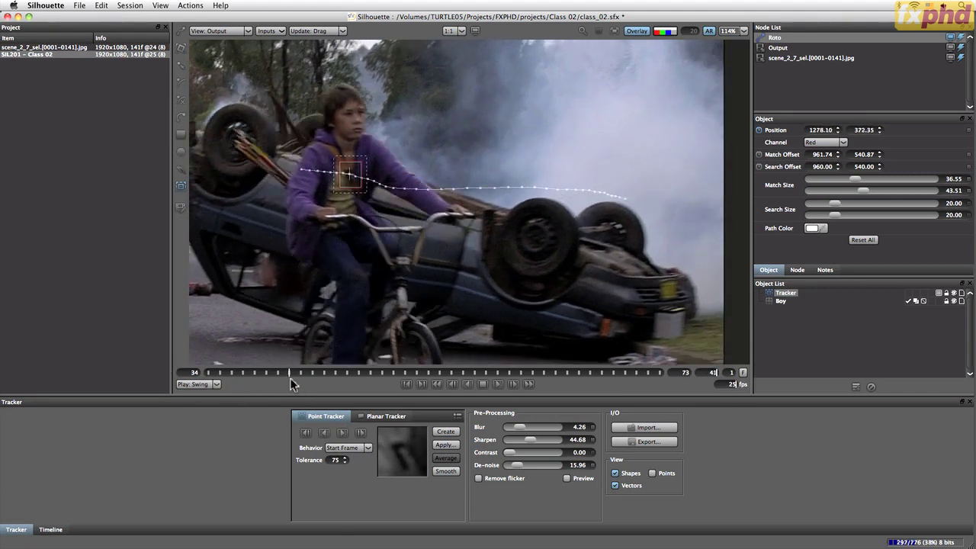
pyautogui.press('Right')
pyautogui.press('Right')
pyautogui.press('Right')
pyautogui.press('Right')
pyautogui.press('Right')
pyautogui.press('Right')
pyautogui.press('Right')
pyautogui.press('Right')
pyautogui.press('Right')
pyautogui.press('Right')
pyautogui.press('Right')
pyautogui.press('Right')
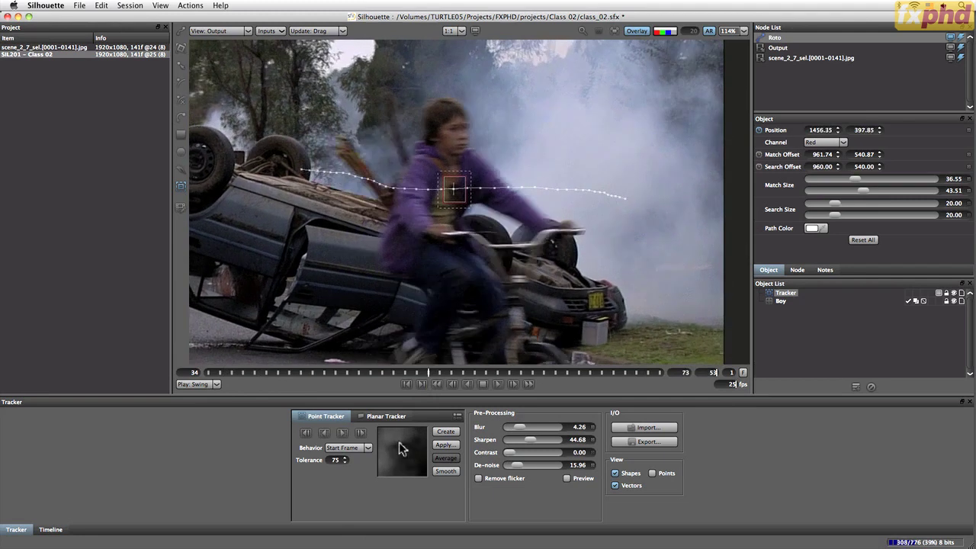
pyautogui.press('Right')
pyautogui.press('Right')
pyautogui.press('Right')
pyautogui.press('Right')
pyautogui.press('Right')
pyautogui.press('Right')
pyautogui.press('Right')
pyautogui.press('Right')
pyautogui.press('Right')
pyautogui.press('Right')
pyautogui.press('Right')
pyautogui.press('Right')
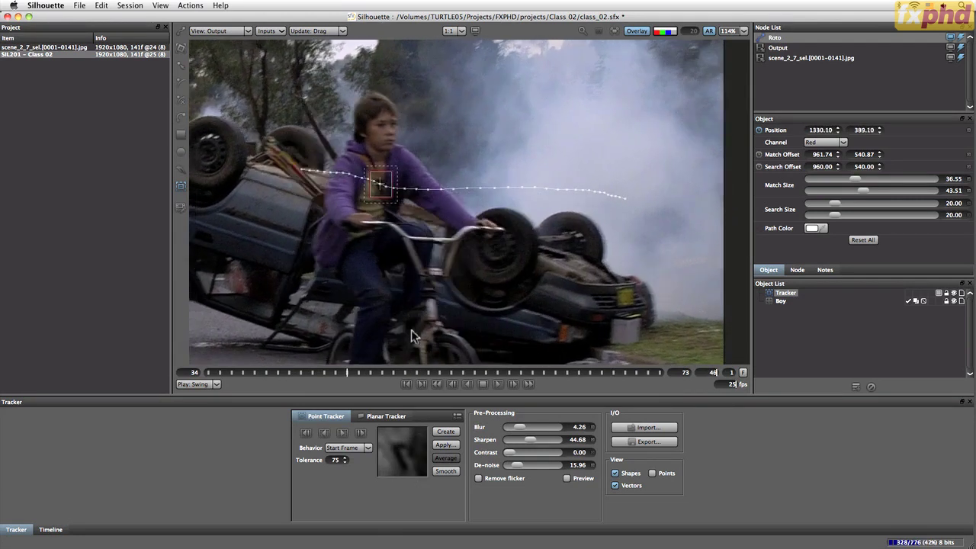
# Apply the chest track to the Boy layer as a match-move on X and Y position.
pyautogui.keyDown('shift'); pyautogui.click(782, 301); pyautogui.keyUp('shift')
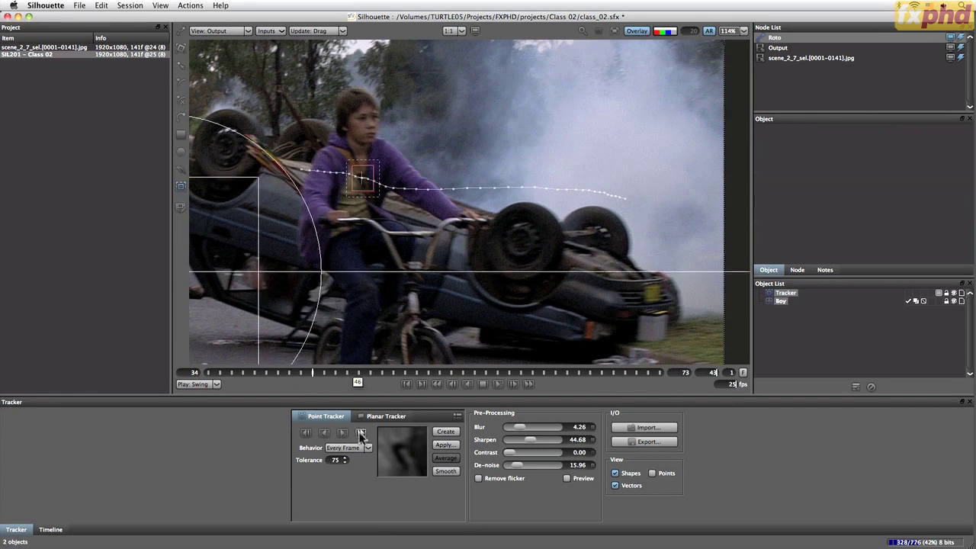
pyautogui.click(446, 445)
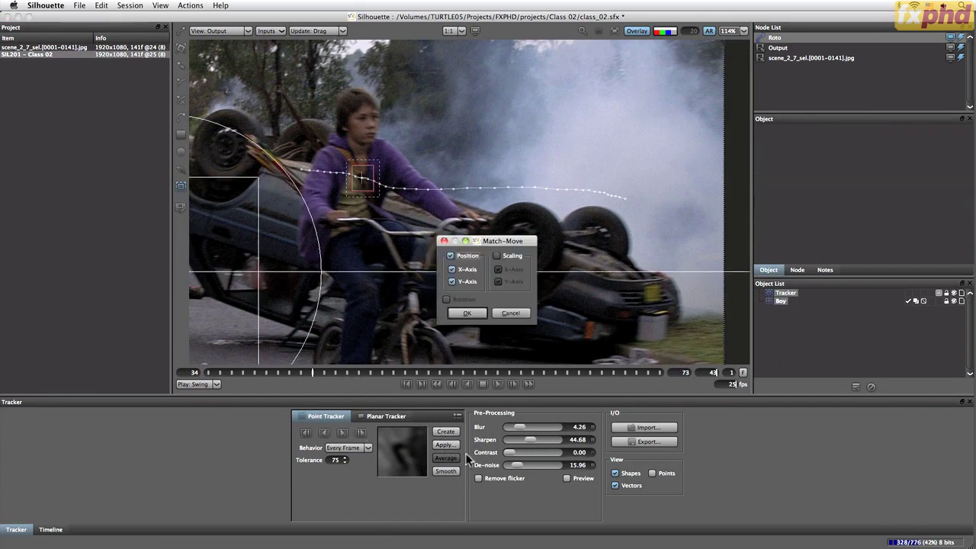
pyautogui.click(468, 313)
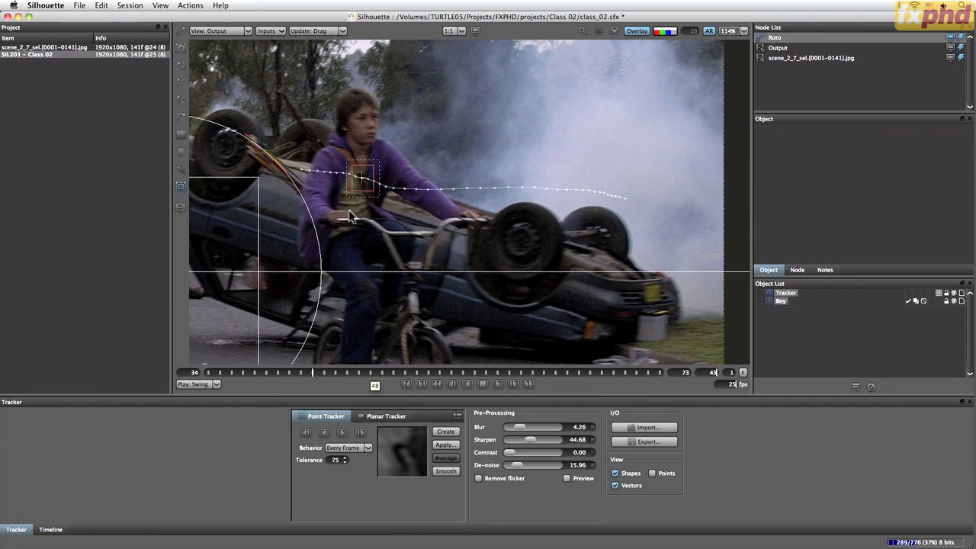
# Play and scrub the shot with the view stabilized on the Boy layer to judge how steady the boy stays.
pyautogui.click(180, 48)
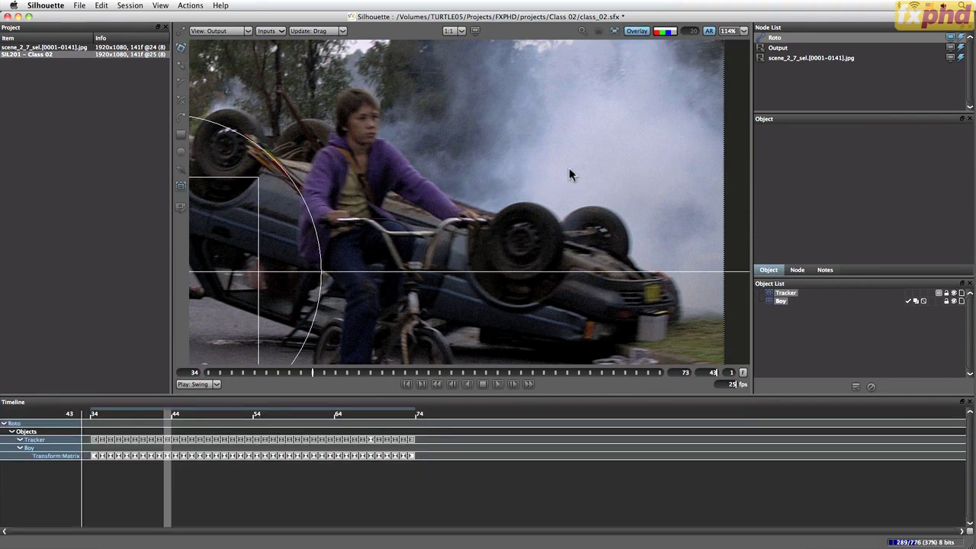
pyautogui.click(498, 384)
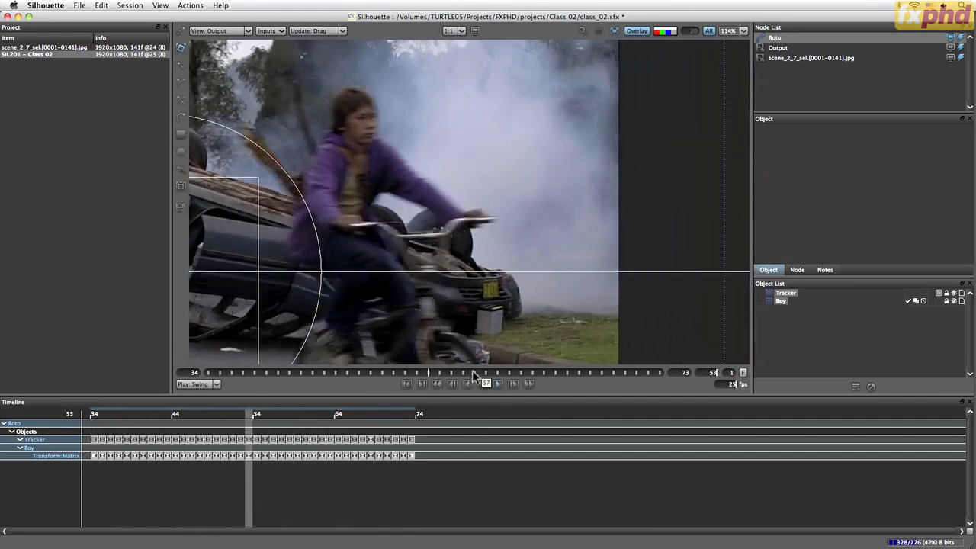
pyautogui.click(485, 383)
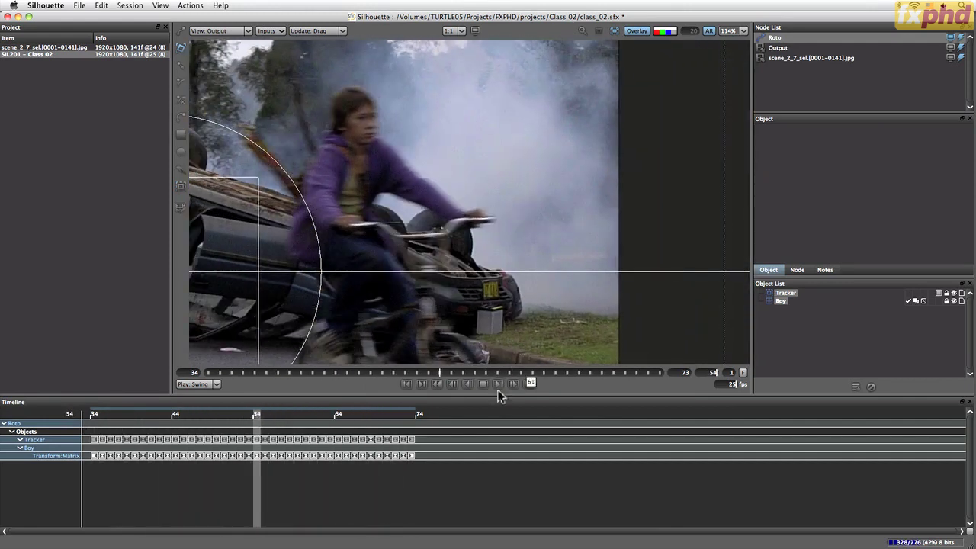
pyautogui.moveTo(442, 380); pyautogui.dragTo(344, 370)
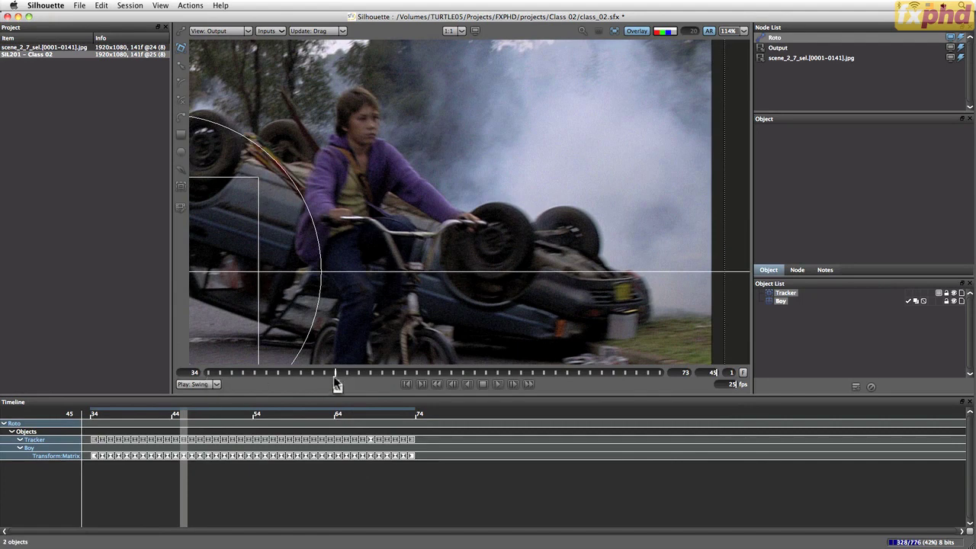
# Draw a closed X-spline around the boy's head and neck at frame 67 in the Boy layer.
pyautogui.moveTo(334, 373); pyautogui.dragTo(601, 367)
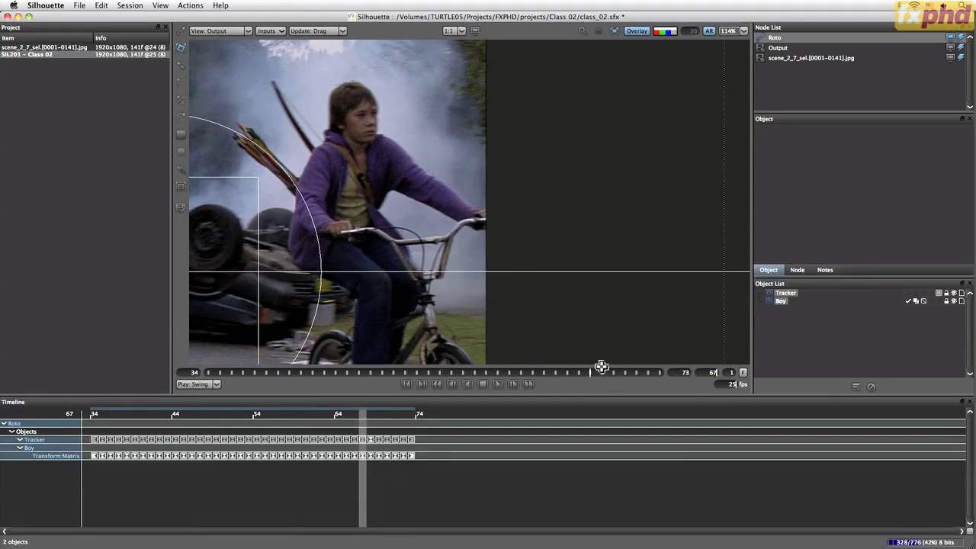
pyautogui.click(180, 104)
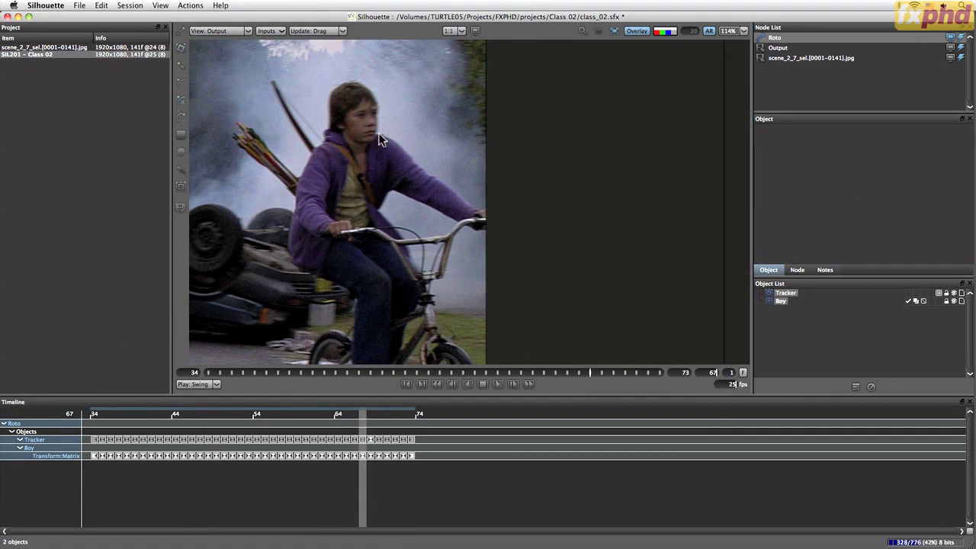
pyautogui.press('i')
pyautogui.moveTo(365, 138); pyautogui.dragTo(449, 227)
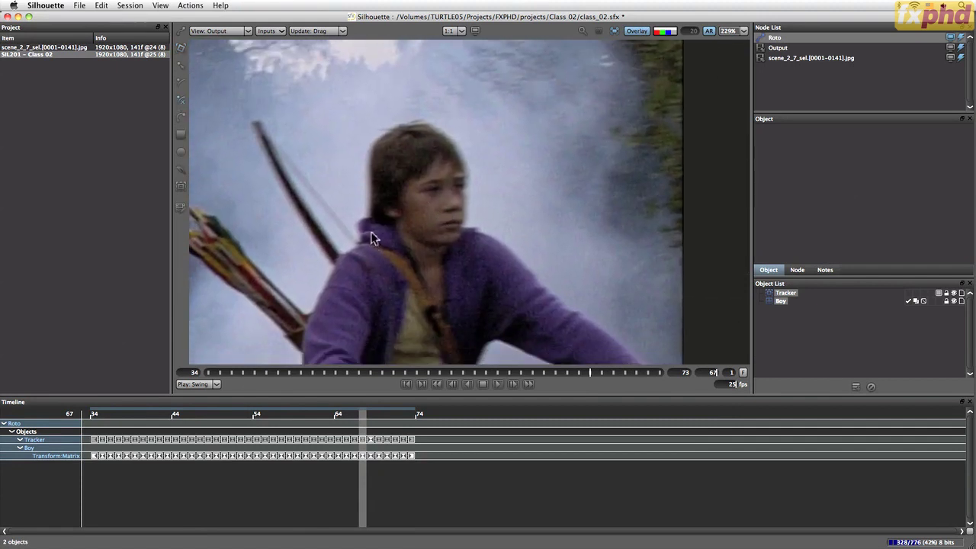
pyautogui.click(372, 241)
pyautogui.click(370, 190)
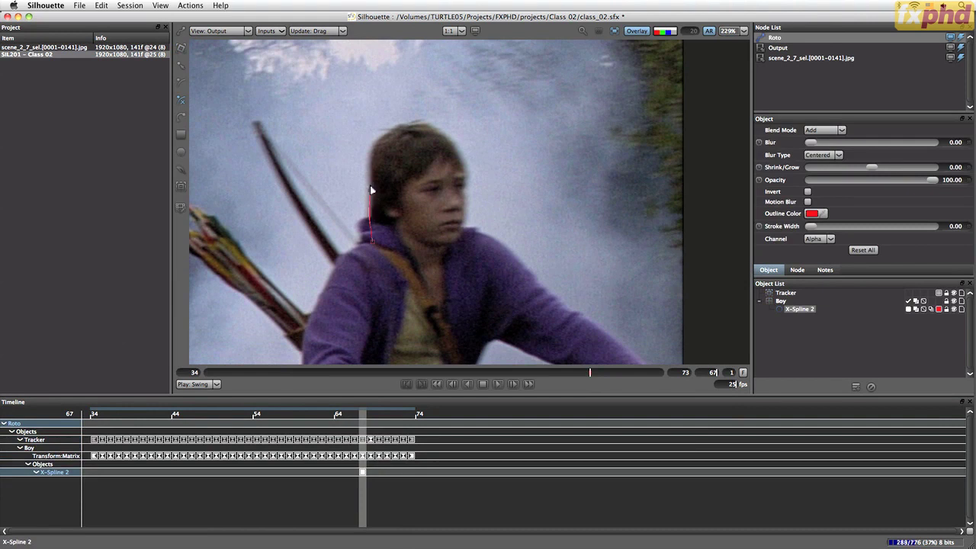
pyautogui.click(371, 166)
pyautogui.click(375, 141)
pyautogui.click(415, 123)
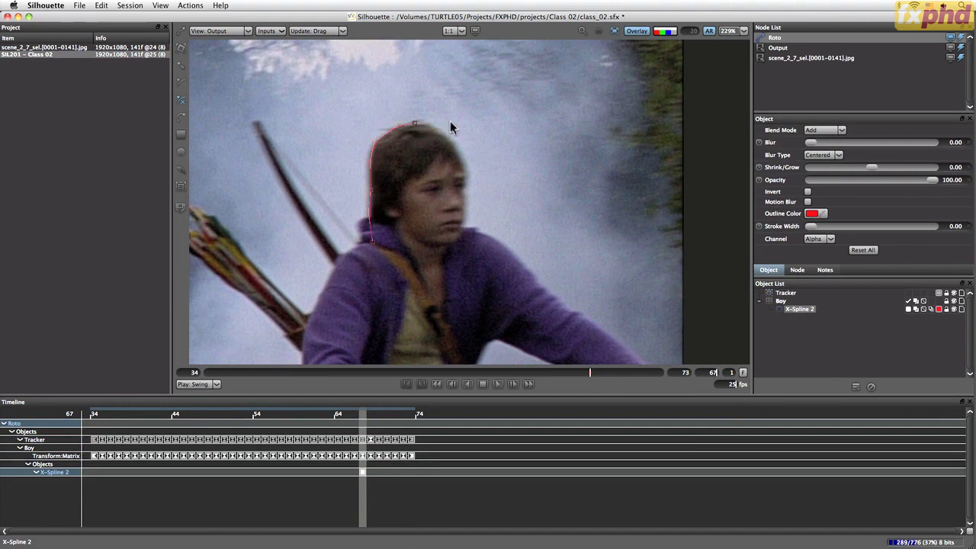
pyautogui.click(462, 189)
pyautogui.click(462, 226)
pyautogui.click(455, 261)
pyautogui.click(390, 264)
pyautogui.click(373, 244)
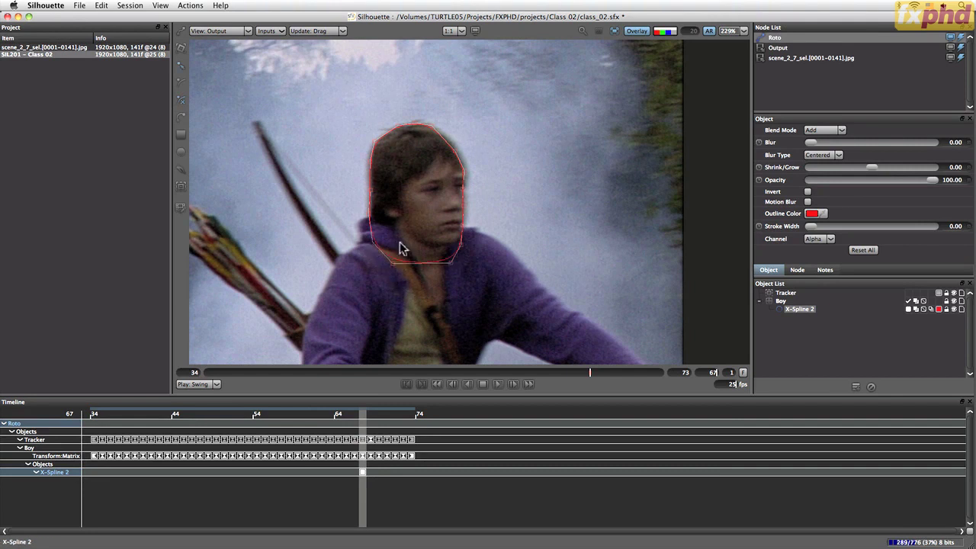
# Move the spline point beside the boy's forehead out to the hairline and compare the edge with the overlay hidden.
pyautogui.moveTo(464, 173); pyautogui.dragTo(459, 143)
pyautogui.click(636, 31)
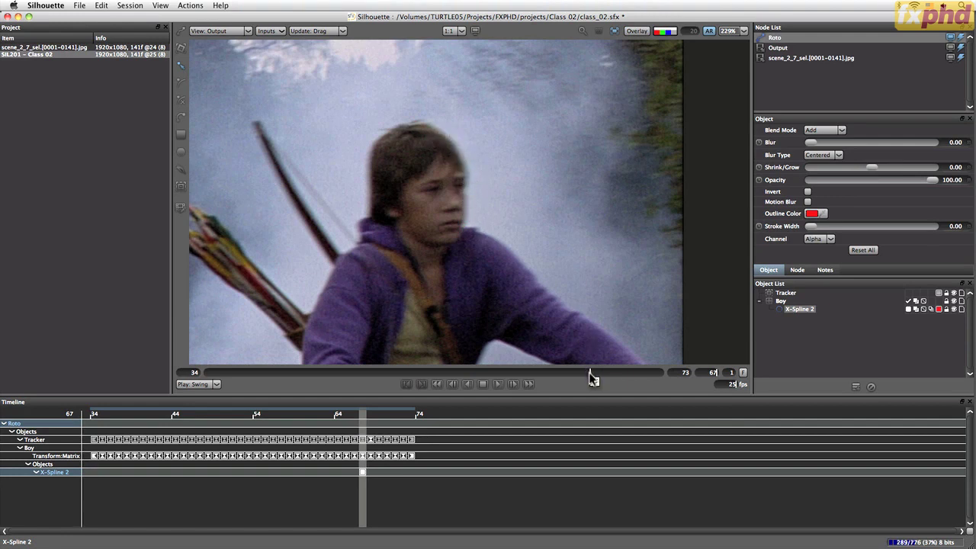
pyautogui.moveTo(589, 372)
pyautogui.mouseDown()
pyautogui.moveTo(660, 371)
pyautogui.moveTo(202, 360)
pyautogui.moveTo(352, 356)
pyautogui.moveTo(209, 353)
pyautogui.moveTo(301, 353)
pyautogui.moveTo(430, 371)
pyautogui.moveTo(621, 374)
pyautogui.moveTo(589, 379)
pyautogui.mouseUp()
pyautogui.click(638, 31)
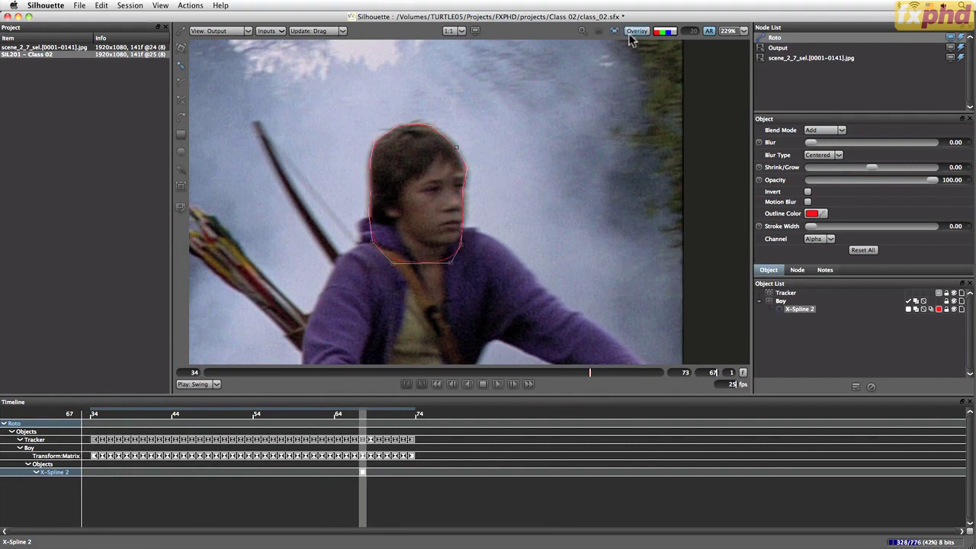
# At frame 67, adjust the spline points beside the face and over the crown to the head's outline.
pyautogui.moveTo(463, 193); pyautogui.dragTo(433, 122)
pyautogui.click(466, 197)
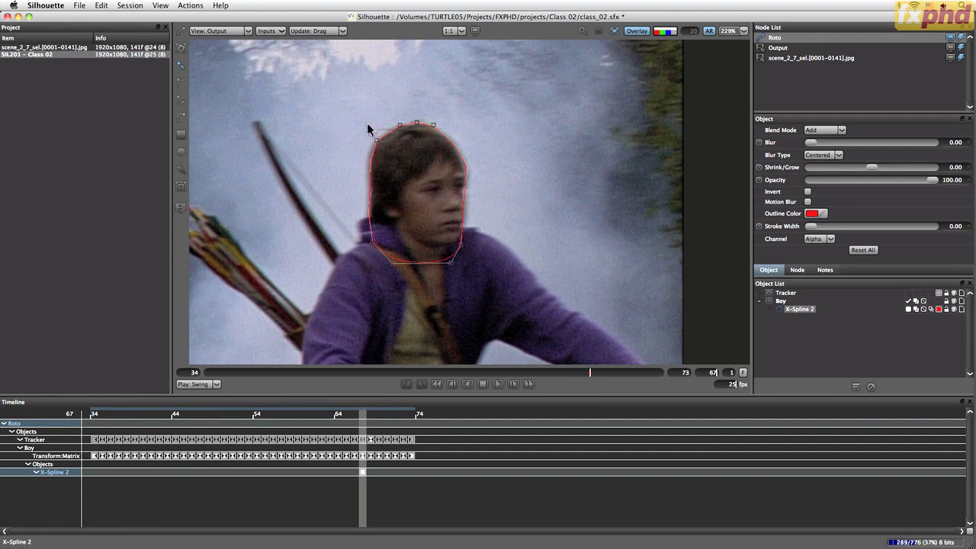
pyautogui.moveTo(355, 112); pyautogui.dragTo(384, 179)
pyautogui.press('i')
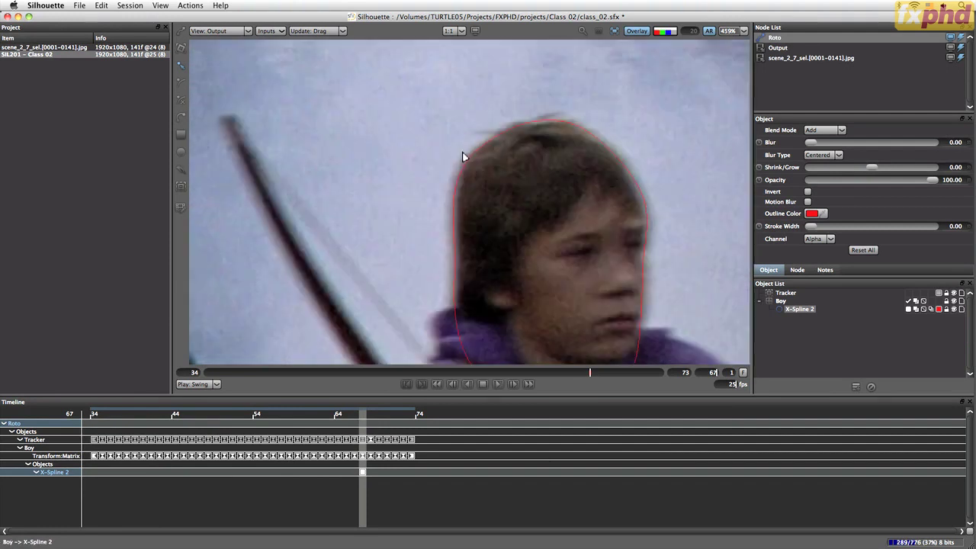
# Fit the spline points along the back and upper back of the boy's head to the hair edge at frame 67.
pyautogui.moveTo(464, 150); pyautogui.dragTo(462, 149)
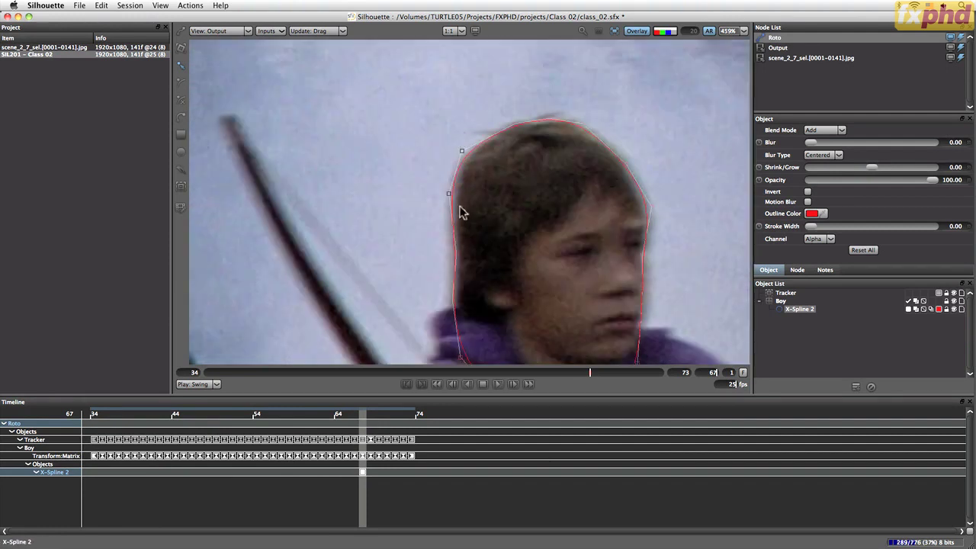
pyautogui.moveTo(432, 190)
pyautogui.mouseDown()
pyautogui.moveTo(496, 196)
pyautogui.moveTo(444, 196)
pyautogui.mouseUp()
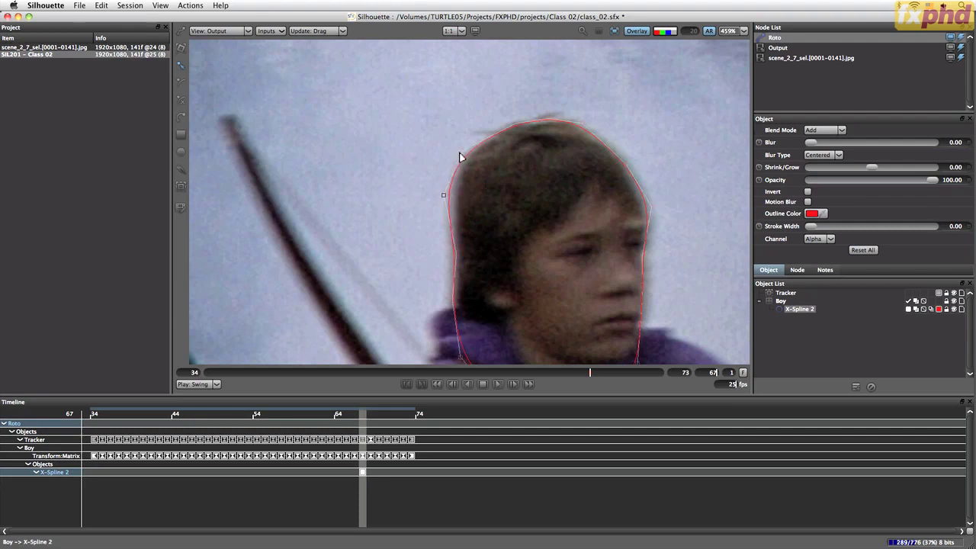
pyautogui.moveTo(462, 151)
pyautogui.mouseDown()
pyautogui.moveTo(452, 143)
pyautogui.moveTo(460, 147)
pyautogui.mouseUp()
pyautogui.moveTo(447, 200); pyautogui.dragTo(457, 206)
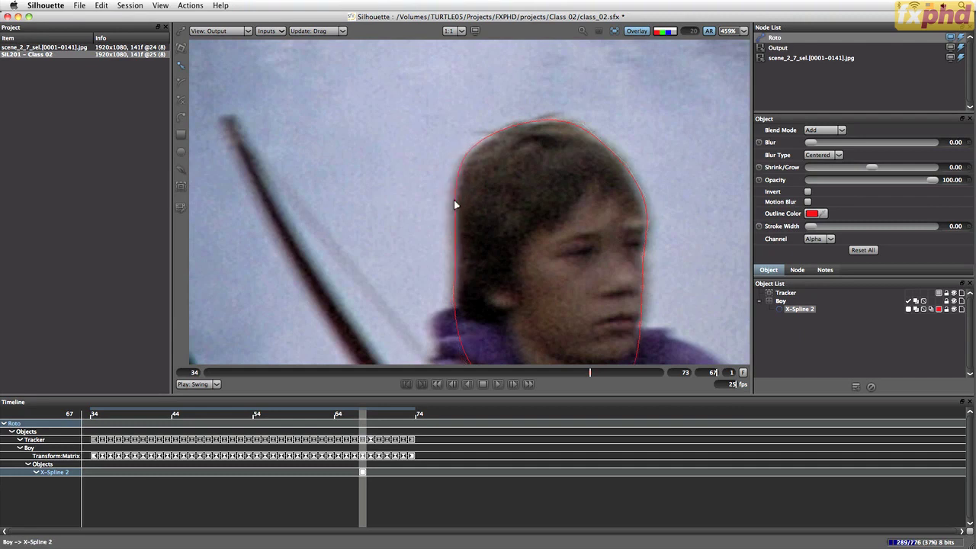
pyautogui.moveTo(459, 154)
pyautogui.mouseDown()
pyautogui.moveTo(463, 160)
pyautogui.moveTo(461, 149)
pyautogui.mouseUp()
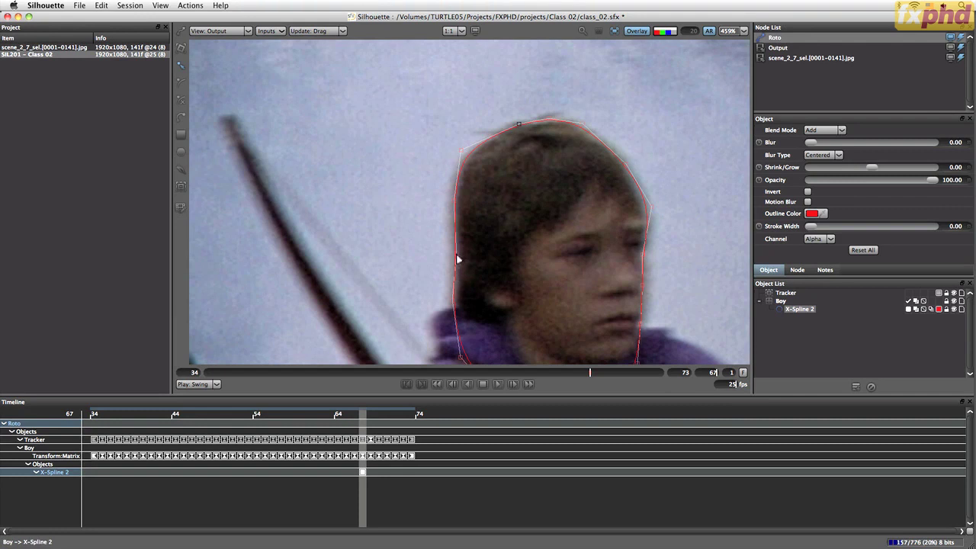
pyautogui.moveTo(457, 258); pyautogui.dragTo(460, 260)
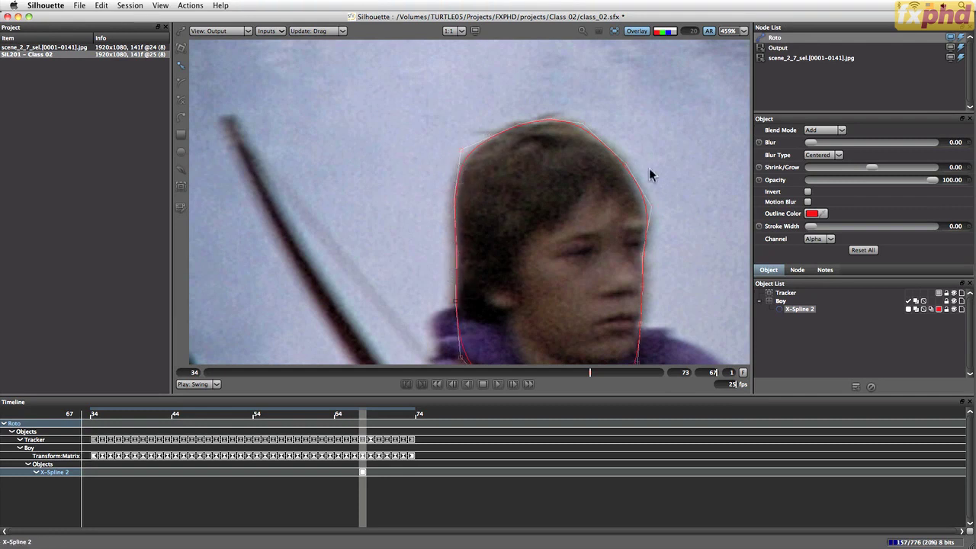
pyautogui.click(586, 123)
pyautogui.moveTo(558, 305); pyautogui.dragTo(521, 245)
# At frame 73, move the whole head spline up and across onto the boy's head with the Transform tool.
pyautogui.moveTo(588, 372)
pyautogui.mouseDown()
pyautogui.moveTo(664, 372)
pyautogui.moveTo(581, 372)
pyautogui.moveTo(590, 372)
pyautogui.mouseUp()
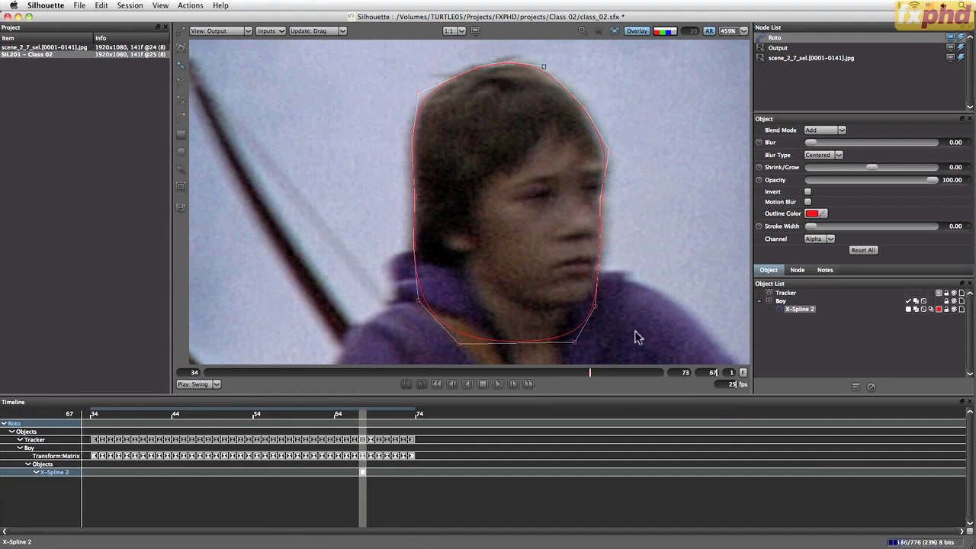
pyautogui.moveTo(589, 376); pyautogui.dragTo(664, 371)
pyautogui.click(182, 47)
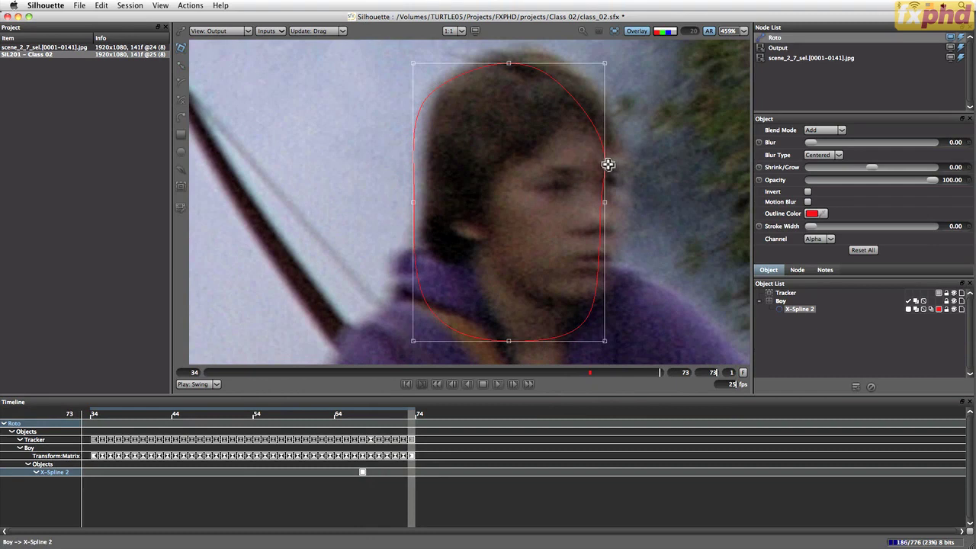
pyautogui.moveTo(608, 165); pyautogui.dragTo(619, 148)
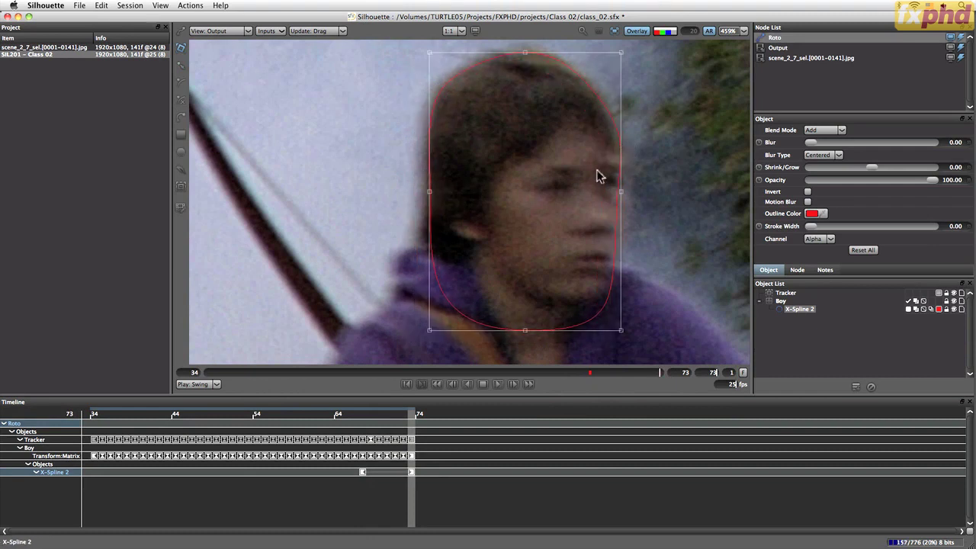
pyautogui.moveTo(562, 65); pyautogui.dragTo(560, 65)
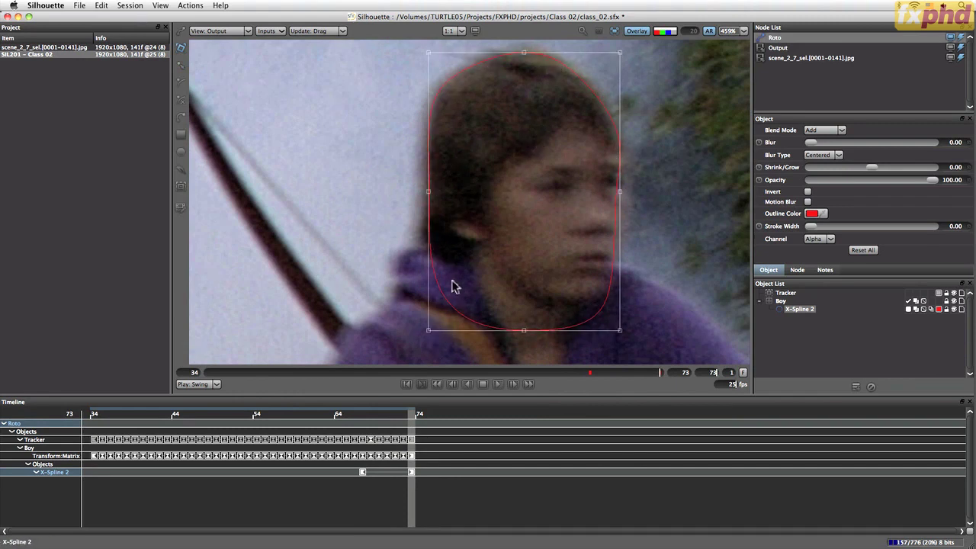
# Fit the corners of the spline's transform box to the boy's head at frame 73 and rename the spline Head.
pyautogui.moveTo(427, 333); pyautogui.dragTo(416, 328)
pyautogui.moveTo(429, 57); pyautogui.dragTo(427, 54)
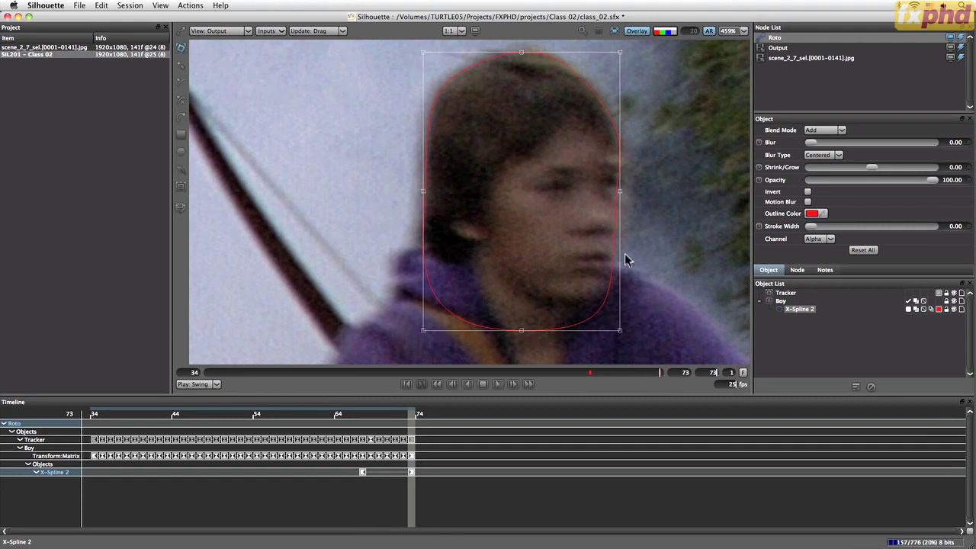
pyautogui.moveTo(621, 333); pyautogui.dragTo(621, 330)
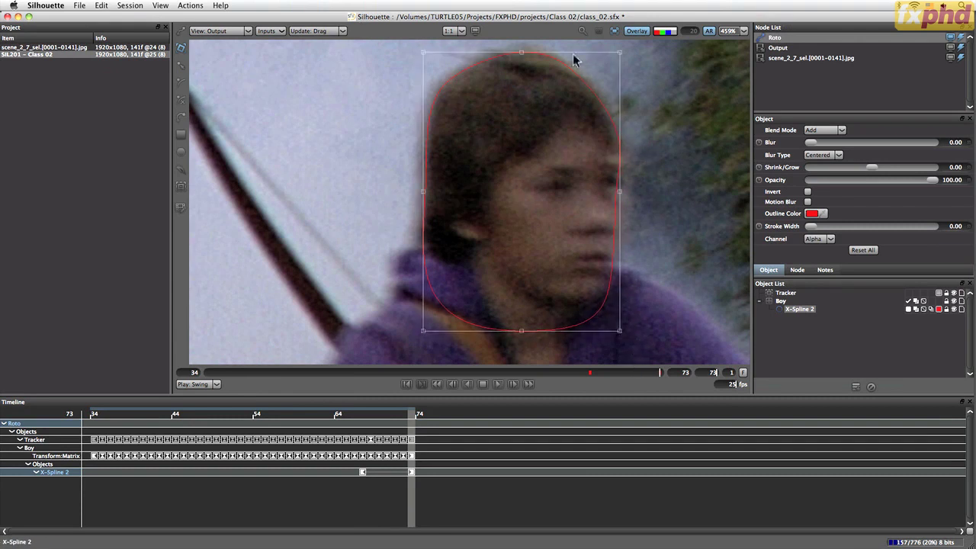
pyautogui.moveTo(621, 51); pyautogui.dragTo(623, 51)
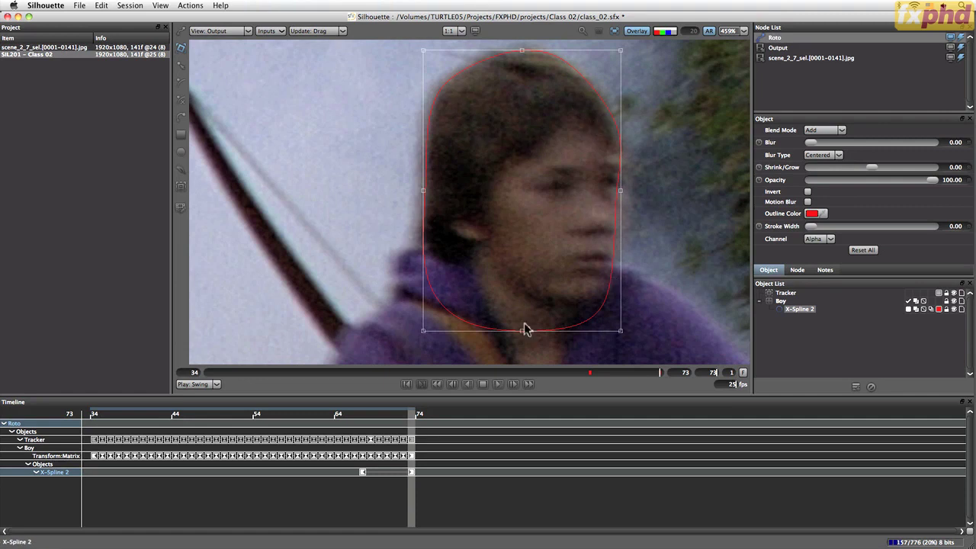
pyautogui.moveTo(414, 425)
pyautogui.mouseDown()
pyautogui.moveTo(373, 416)
pyautogui.moveTo(399, 415)
pyautogui.moveTo(351, 420)
pyautogui.moveTo(414, 417)
pyautogui.mouseUp()
pyautogui.moveTo(424, 331)
pyautogui.mouseDown()
pyautogui.moveTo(522, 278)
pyautogui.moveTo(438, 314)
pyautogui.moveTo(423, 331)
pyautogui.mouseUp()
pyautogui.moveTo(410, 418)
pyautogui.mouseDown()
pyautogui.moveTo(357, 418)
pyautogui.moveTo(423, 429)
pyautogui.mouseUp()
pyautogui.doubleClick(801, 311)
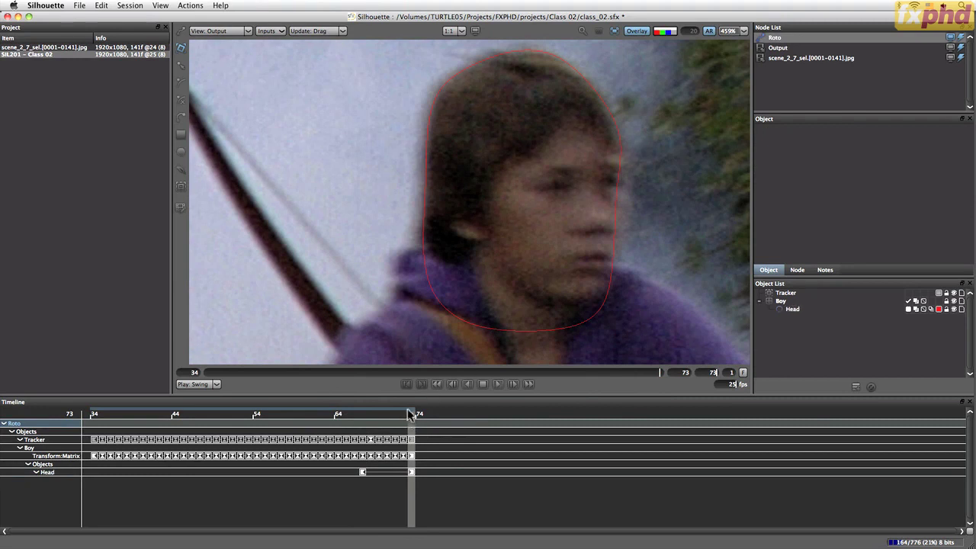
# Reposition the whole Head spline over the boy's head at frames 60 and 54.
pyautogui.moveTo(409, 414); pyautogui.dragTo(303, 409)
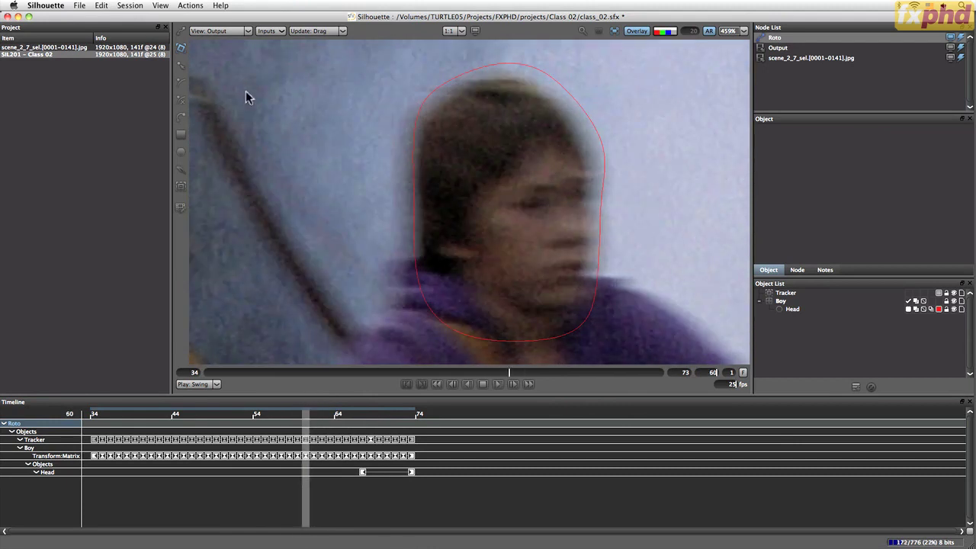
pyautogui.click(783, 305)
pyautogui.moveTo(538, 70); pyautogui.dragTo(534, 83)
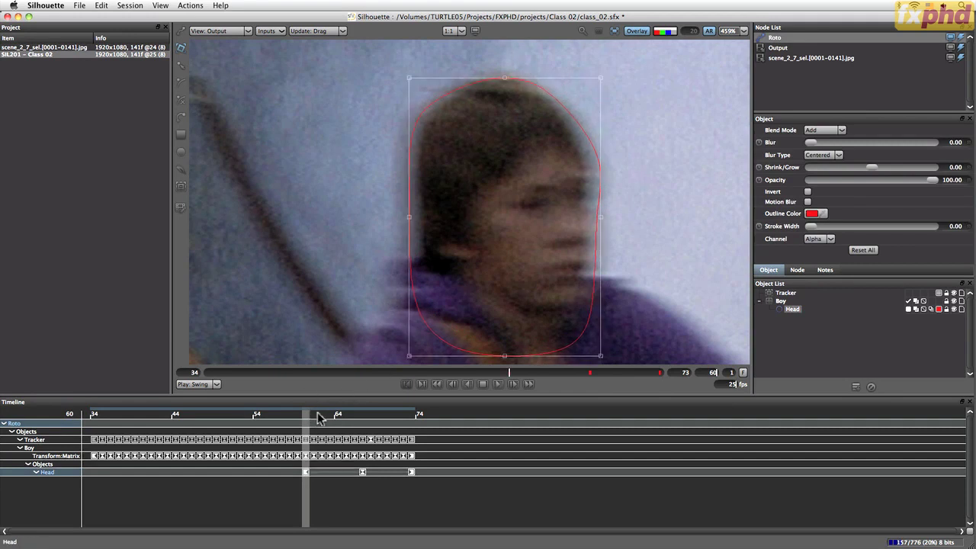
pyautogui.moveTo(319, 418)
pyautogui.mouseDown()
pyautogui.moveTo(353, 414)
pyautogui.moveTo(300, 419)
pyautogui.moveTo(356, 416)
pyautogui.moveTo(306, 415)
pyautogui.mouseUp()
pyautogui.moveTo(311, 417); pyautogui.dragTo(257, 417)
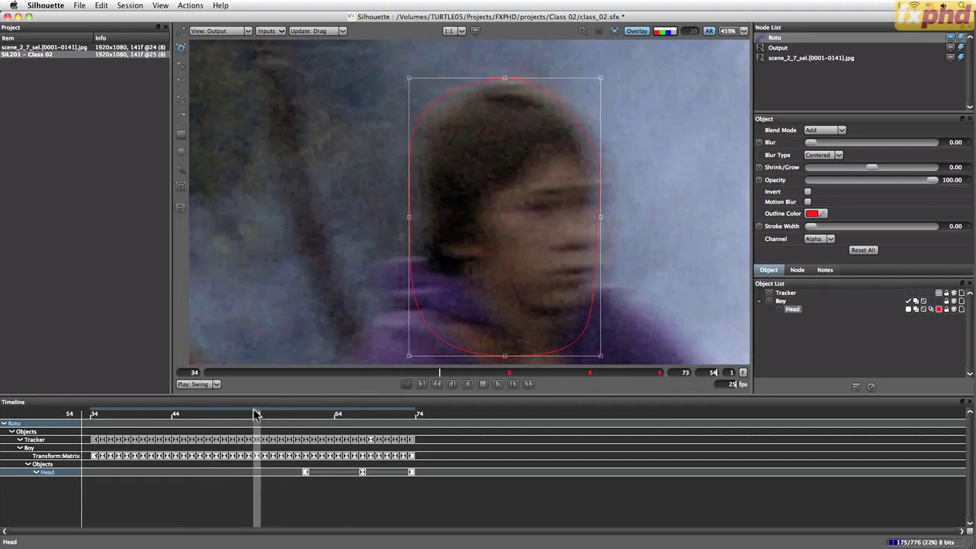
pyautogui.moveTo(504, 84)
pyautogui.mouseDown()
pyautogui.moveTo(533, 89)
pyautogui.moveTo(510, 88)
pyautogui.mouseUp()
# At frame 45, move the Head spline over the boy's head, narrow it and pull its transform box corners to the head's shape.
pyautogui.moveTo(258, 419); pyautogui.dragTo(186, 422)
pyautogui.moveTo(520, 82); pyautogui.dragTo(541, 85)
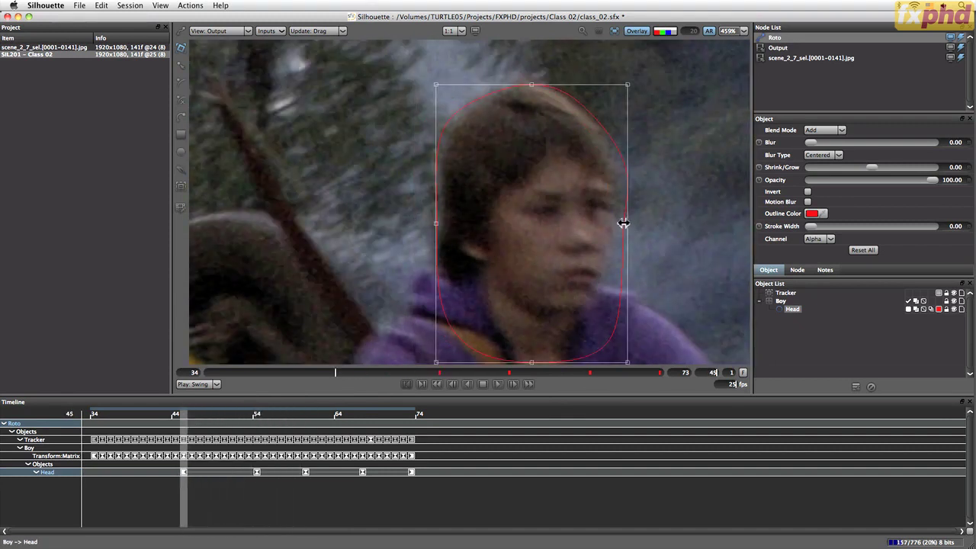
pyautogui.moveTo(623, 224); pyautogui.dragTo(615, 224)
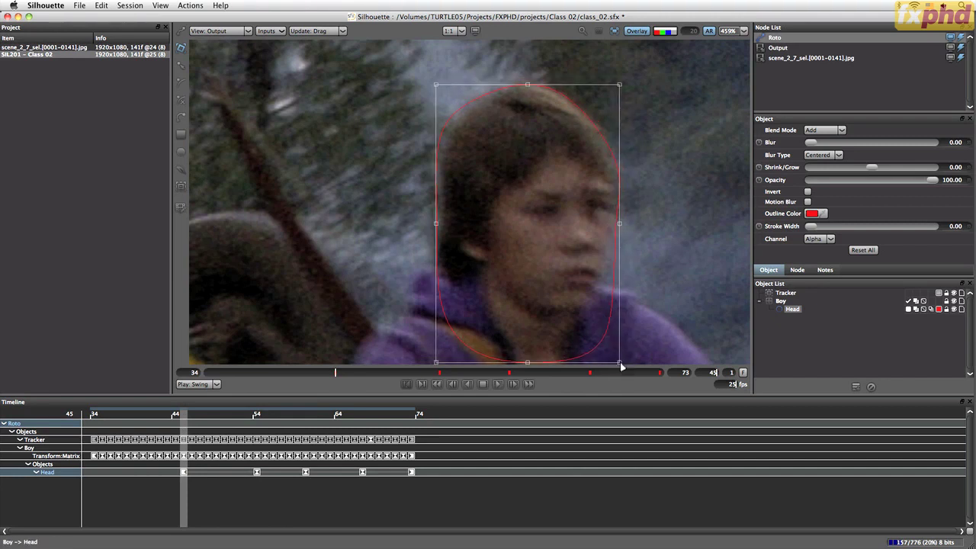
pyautogui.moveTo(620, 363); pyautogui.dragTo(601, 359)
pyautogui.moveTo(616, 84); pyautogui.dragTo(618, 82)
pyautogui.moveTo(438, 83); pyautogui.dragTo(442, 86)
pyautogui.moveTo(443, 365); pyautogui.dragTo(437, 362)
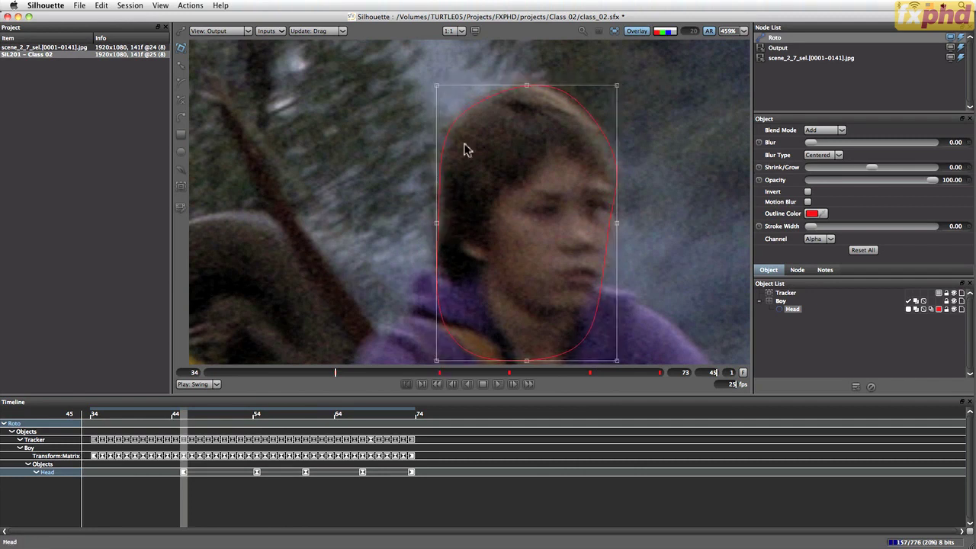
pyautogui.moveTo(440, 86); pyautogui.dragTo(438, 86)
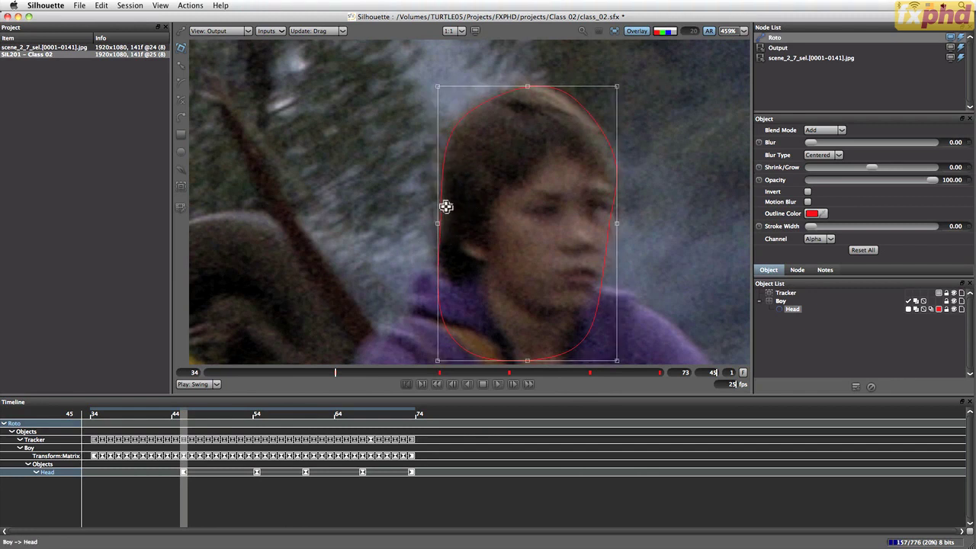
pyautogui.moveTo(440, 367); pyautogui.dragTo(433, 365)
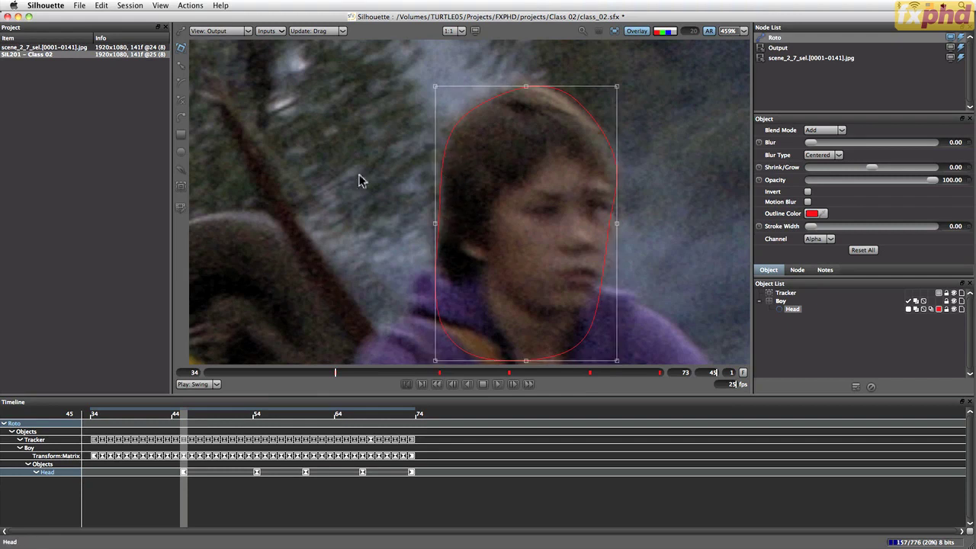
# At frame 45, reshape the Head spline's points at the nape and fine-tune the transform box corners on the face side.
pyautogui.click(181, 67)
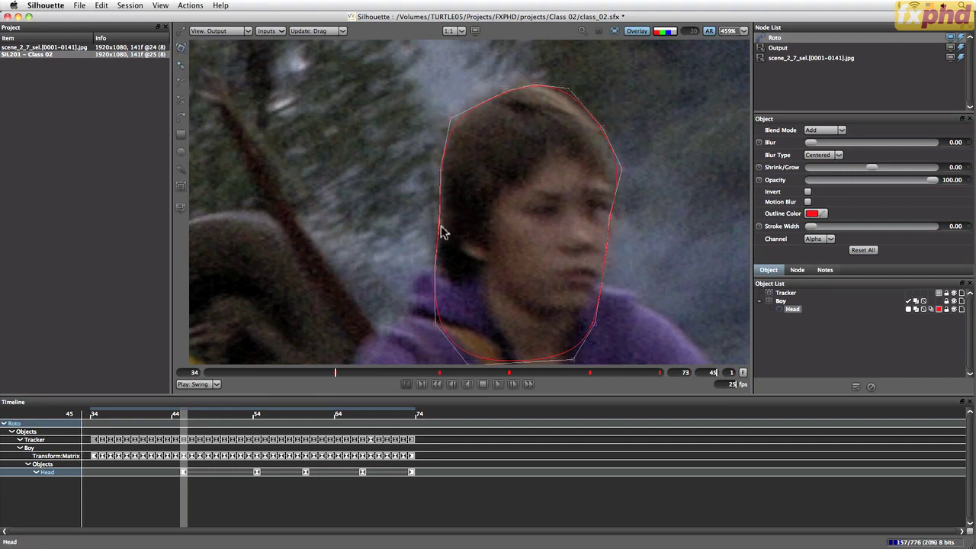
pyautogui.moveTo(441, 223); pyautogui.dragTo(430, 269)
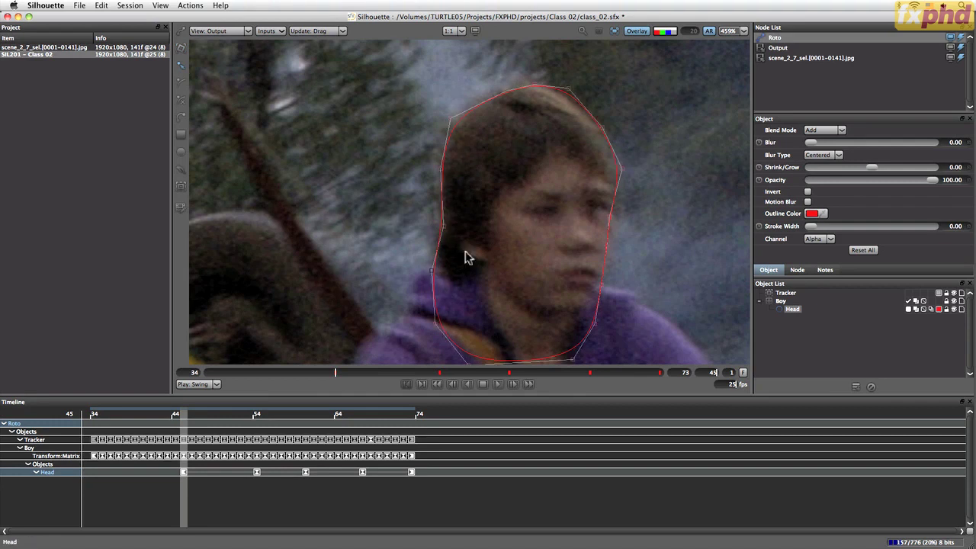
pyautogui.click(182, 47)
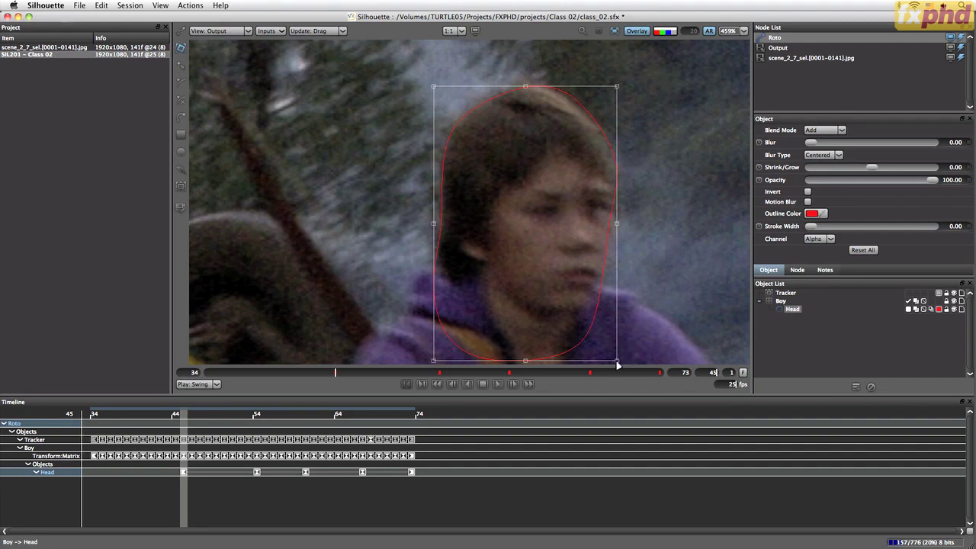
pyautogui.moveTo(616, 360); pyautogui.dragTo(614, 362)
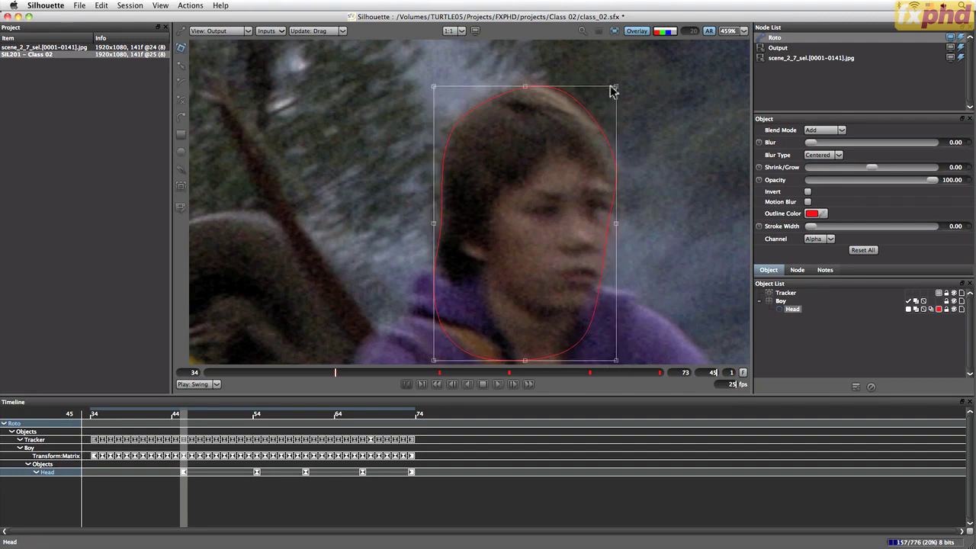
pyautogui.moveTo(612, 86); pyautogui.dragTo(616, 85)
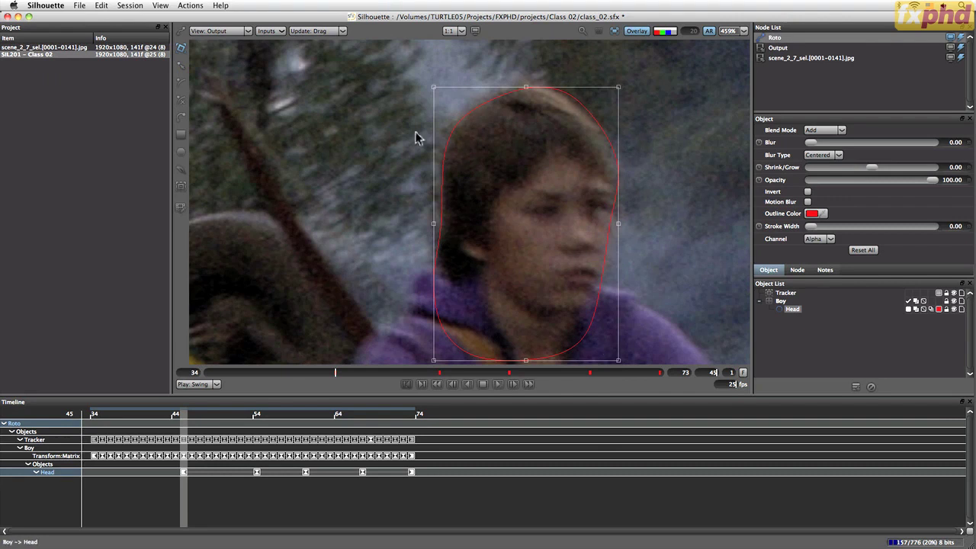
# Try a transform box around only the Head spline points on the upper part of the head.
pyautogui.press('t')
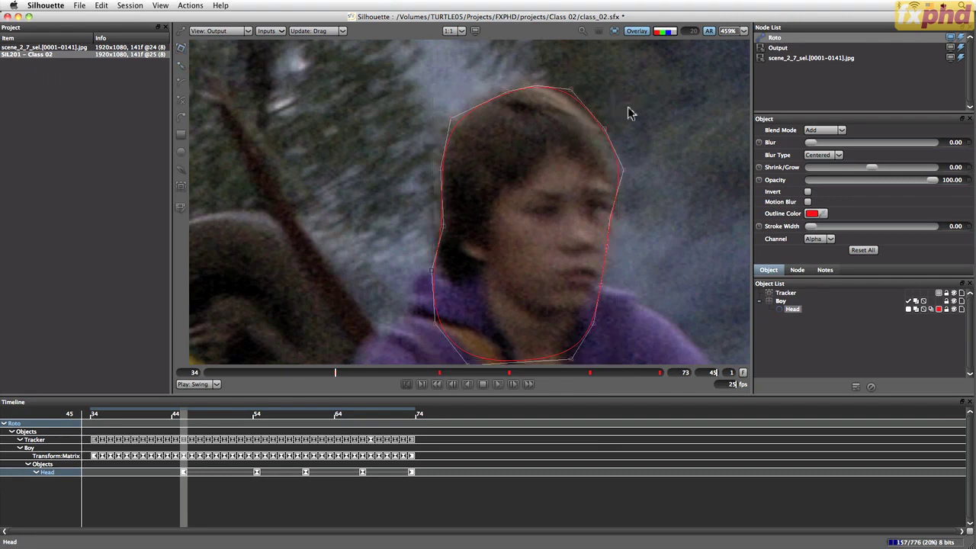
pyautogui.moveTo(422, 50); pyautogui.dragTo(664, 192)
pyautogui.click(181, 49)
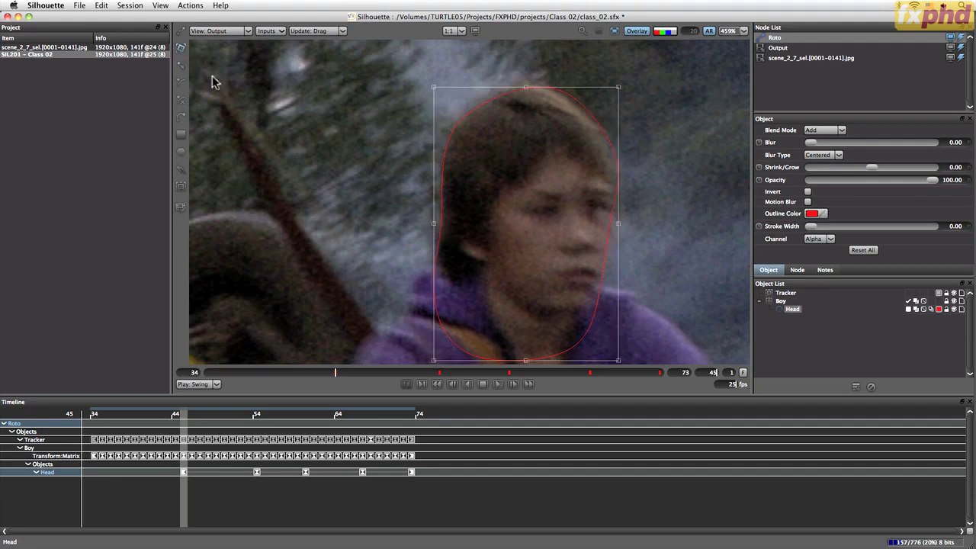
pyautogui.click(182, 51)
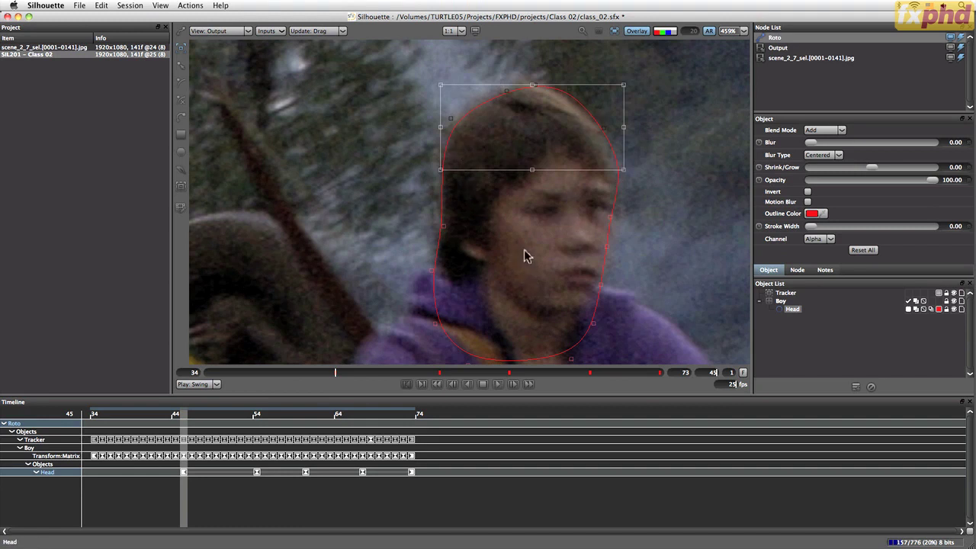
pyautogui.click(508, 214)
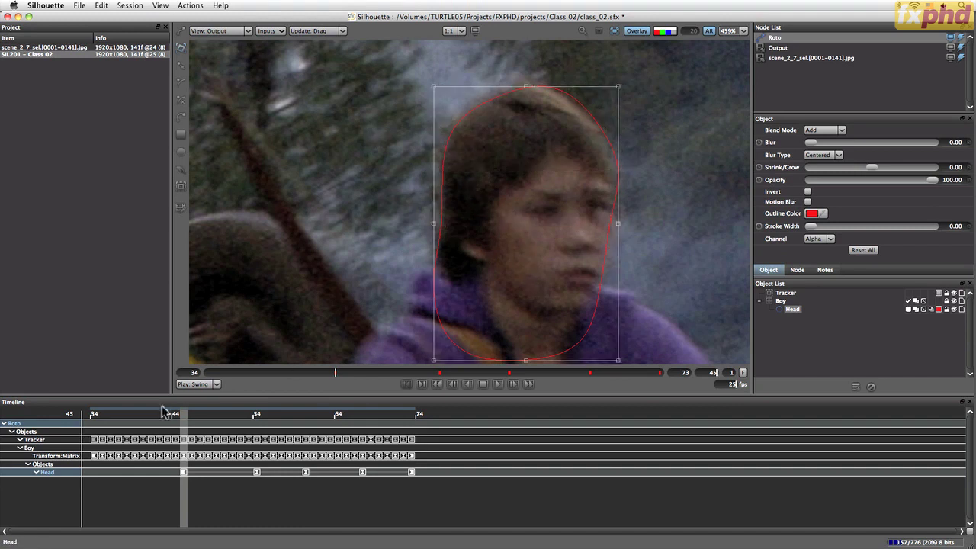
# At frame 37, move the Head spline onto the boy's head and adjust the transform box corners to fit its outline.
pyautogui.moveTo(336, 373); pyautogui.dragTo(246, 371)
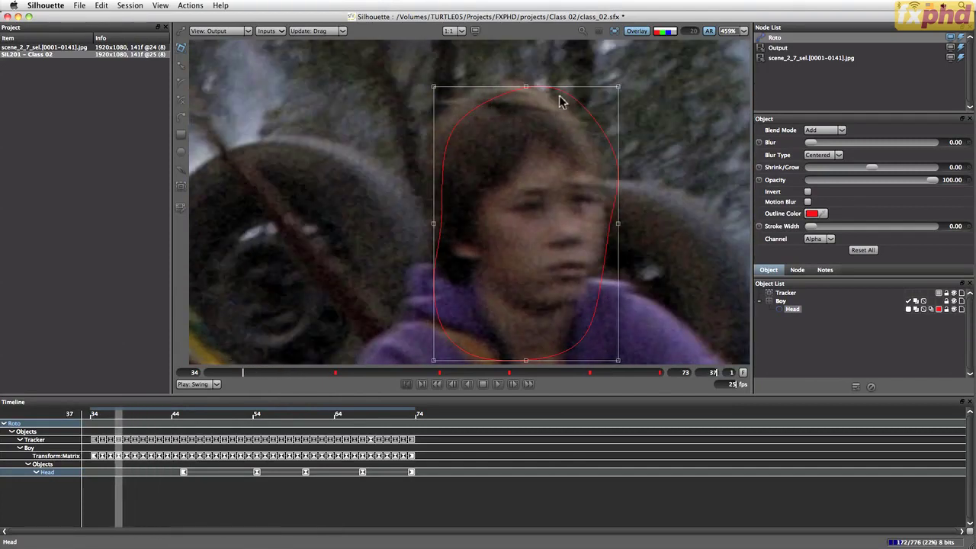
pyautogui.moveTo(566, 95); pyautogui.dragTo(537, 93)
pyautogui.moveTo(596, 363); pyautogui.dragTo(602, 364)
pyautogui.moveTo(405, 362); pyautogui.dragTo(427, 361)
pyautogui.moveTo(427, 83); pyautogui.dragTo(430, 84)
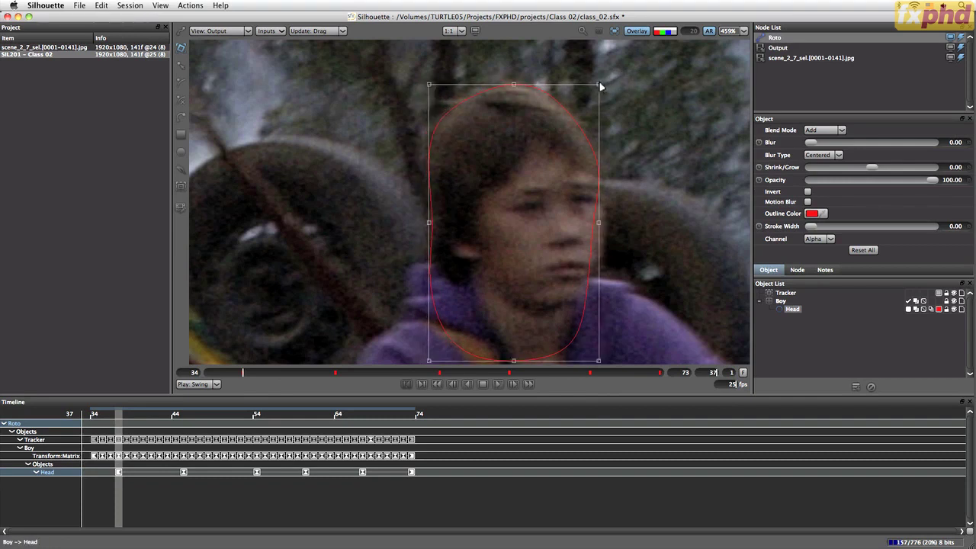
pyautogui.moveTo(601, 87); pyautogui.dragTo(602, 84)
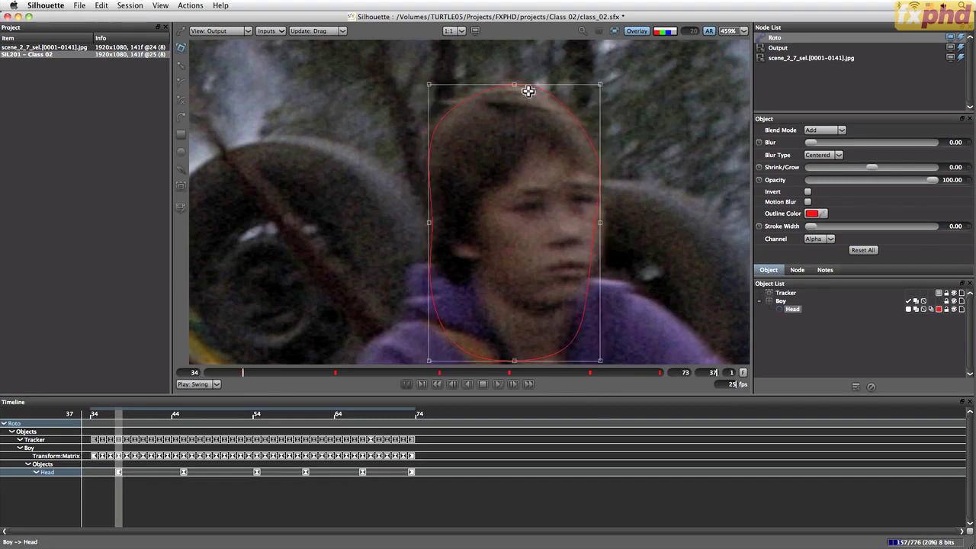
# At frame 37, fine-tune the Head spline's transform box corners on the face side and settle its top edge on the hair.
pyautogui.moveTo(512, 82); pyautogui.dragTo(514, 85)
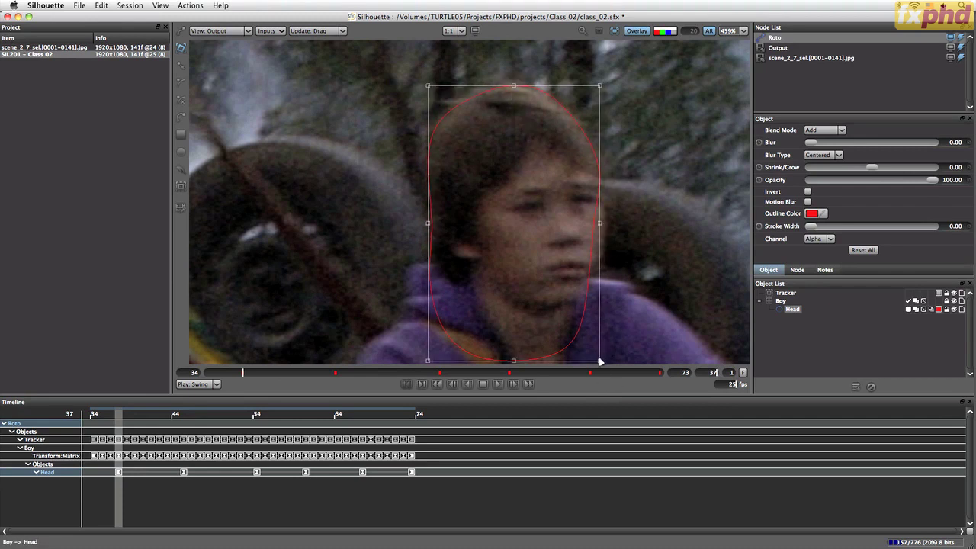
pyautogui.moveTo(600, 362); pyautogui.dragTo(601, 361)
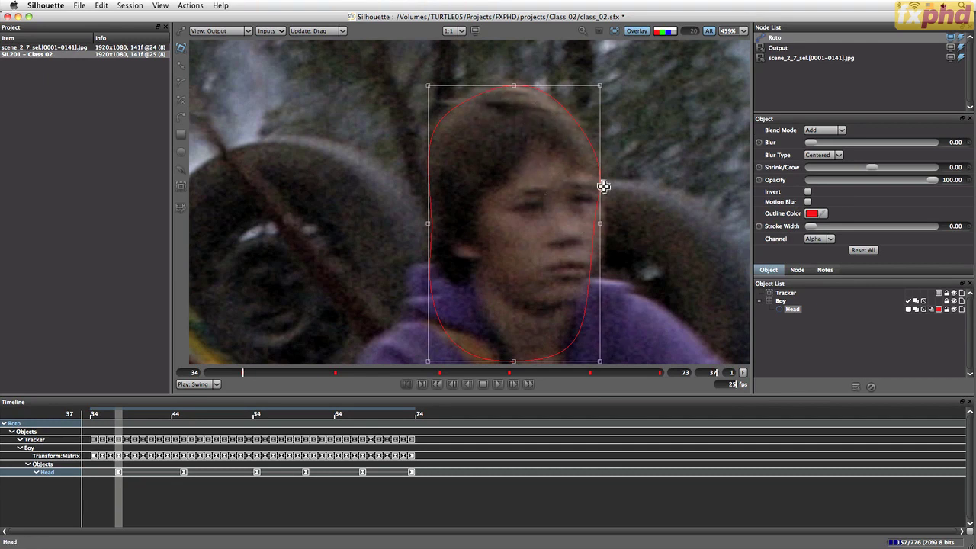
pyautogui.click(604, 364)
pyautogui.moveTo(605, 363); pyautogui.dragTo(599, 364)
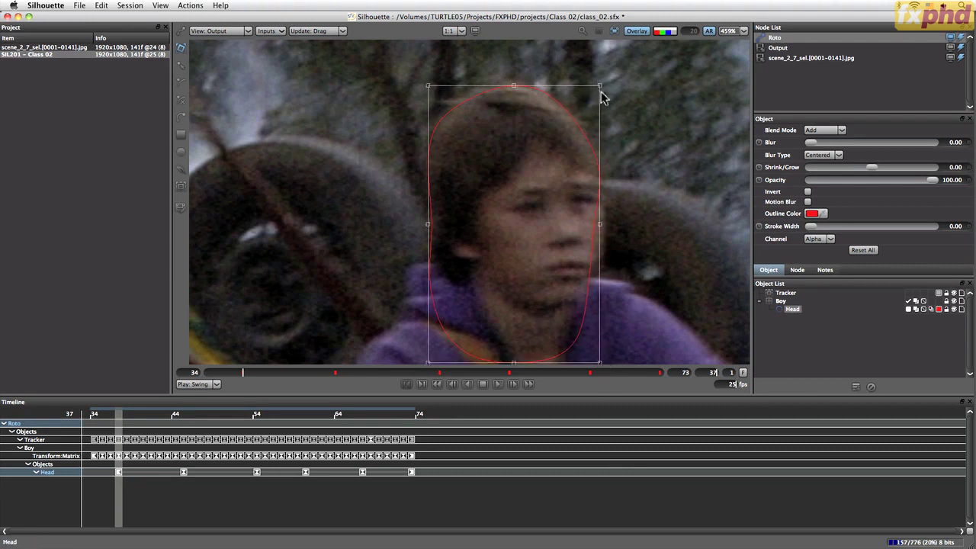
pyautogui.moveTo(600, 87)
pyautogui.mouseDown()
pyautogui.moveTo(619, 72)
pyautogui.moveTo(598, 87)
pyautogui.mouseUp()
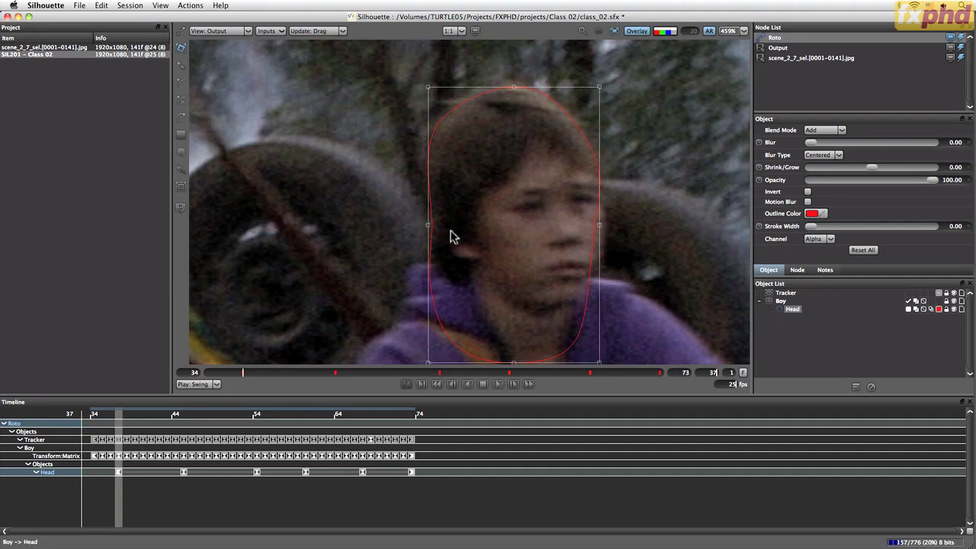
# At frame 34, fit the Head spline to the boy's head by adjusting its transform box, narrowing it at the back of the head.
pyautogui.moveTo(238, 373); pyautogui.dragTo(199, 373)
pyautogui.moveTo(528, 93); pyautogui.dragTo(538, 96)
pyautogui.moveTo(571, 359); pyautogui.dragTo(588, 285)
pyautogui.click(563, 280)
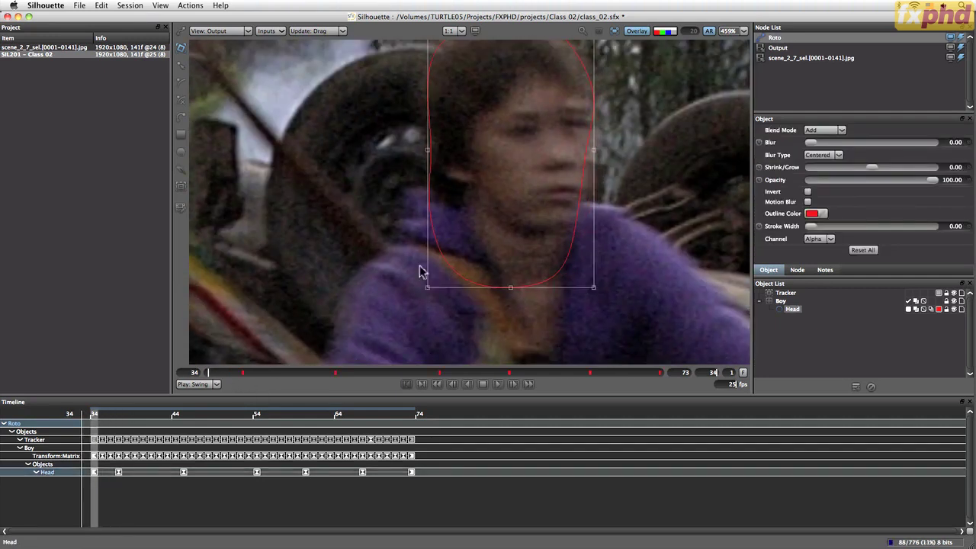
pyautogui.moveTo(429, 286); pyautogui.dragTo(433, 286)
pyautogui.moveTo(526, 130); pyautogui.dragTo(527, 231)
pyautogui.moveTo(431, 113); pyautogui.dragTo(434, 115)
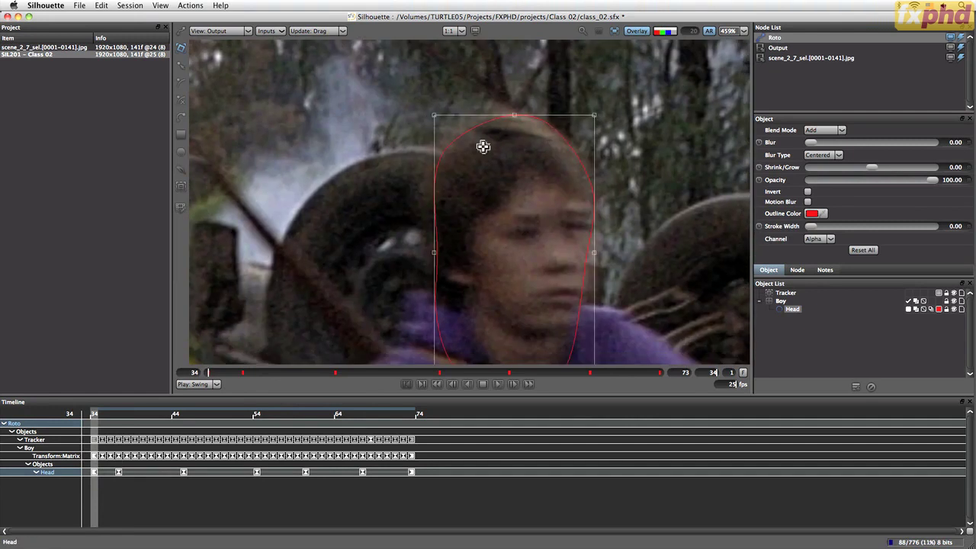
pyautogui.scroll(-2, 552, 221)
pyautogui.moveTo(554, 222); pyautogui.dragTo(495, 184)
# Hide the spline overlay, show the Head matte as a colour tint over the footage and play the frame range.
pyautogui.click(614, 31)
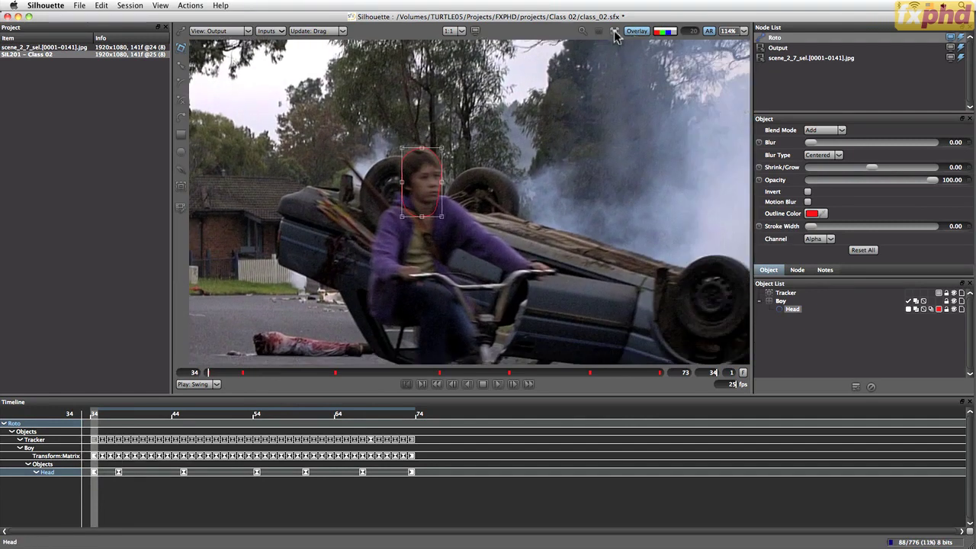
pyautogui.click(674, 33)
pyautogui.click(631, 72)
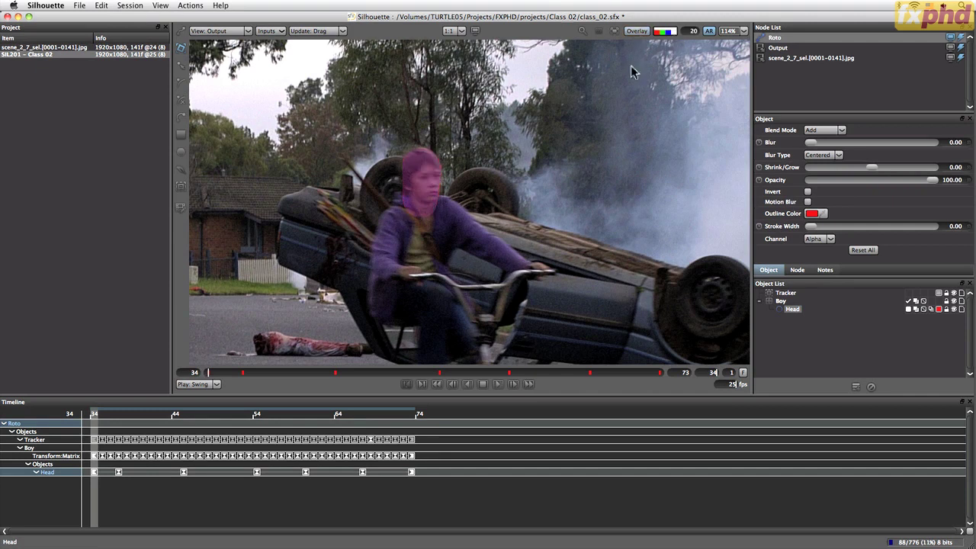
pyautogui.click(498, 384)
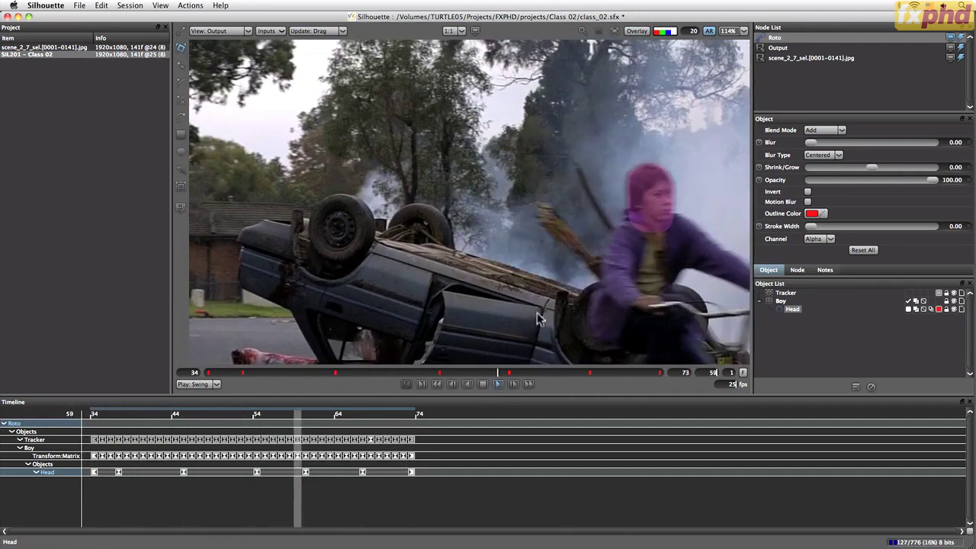
pyautogui.press('space')
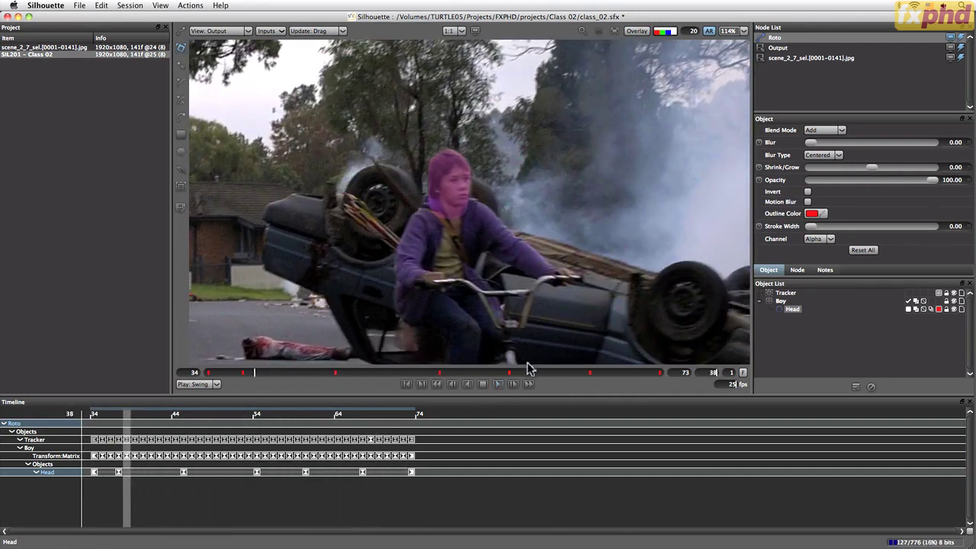
# Return to frame 34, inspect the matte around the head, and bring back the spline overlay with the matte tint off.
pyautogui.moveTo(258, 374); pyautogui.dragTo(206, 370)
pyautogui.scroll(-2, 393, 311)
pyautogui.scroll(3, 402, 299)
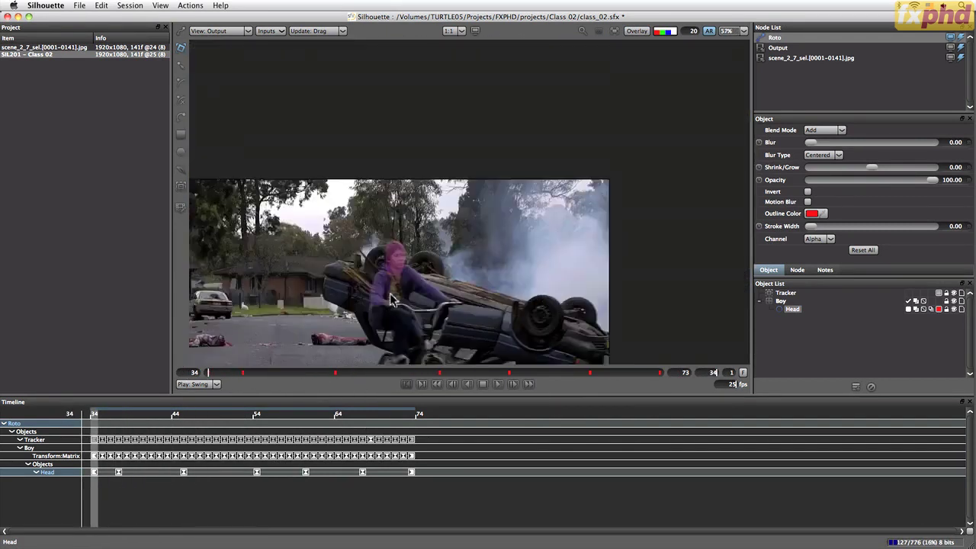
pyautogui.scroll(-1, 431, 228)
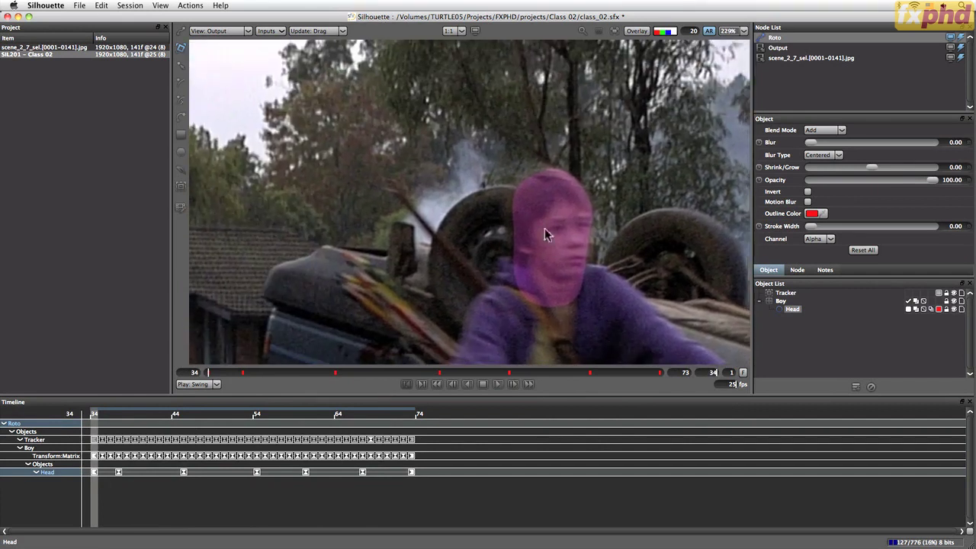
pyautogui.scroll(3, 544, 229)
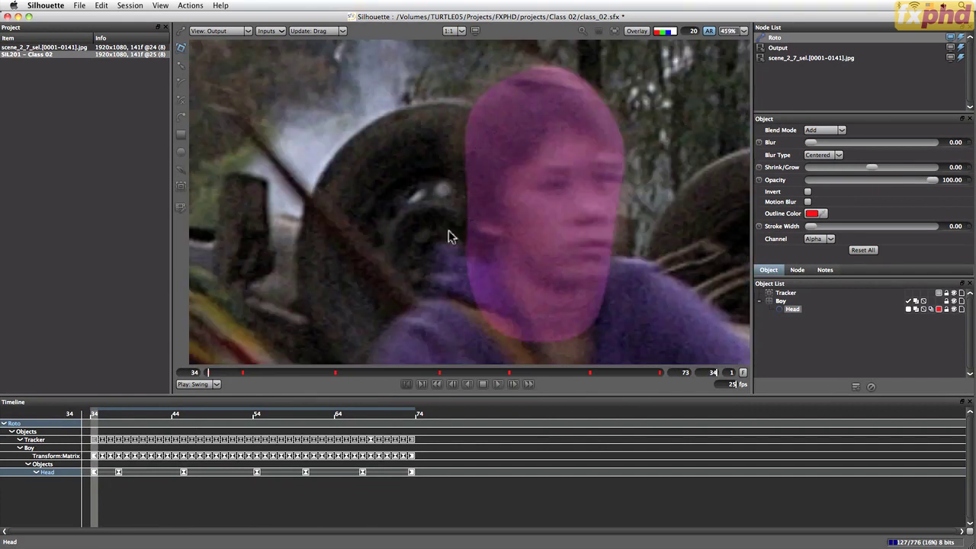
pyautogui.click(637, 31)
pyautogui.click(614, 31)
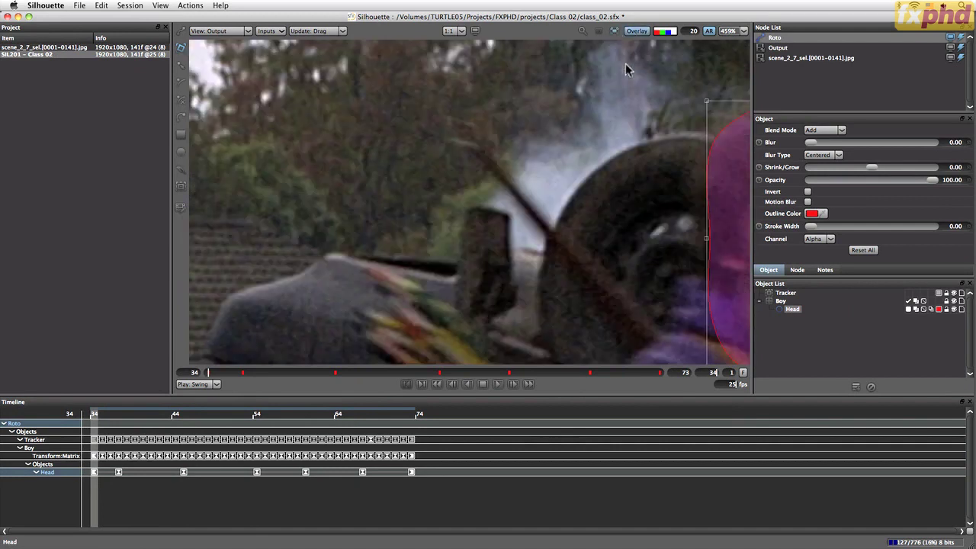
pyautogui.click(665, 34)
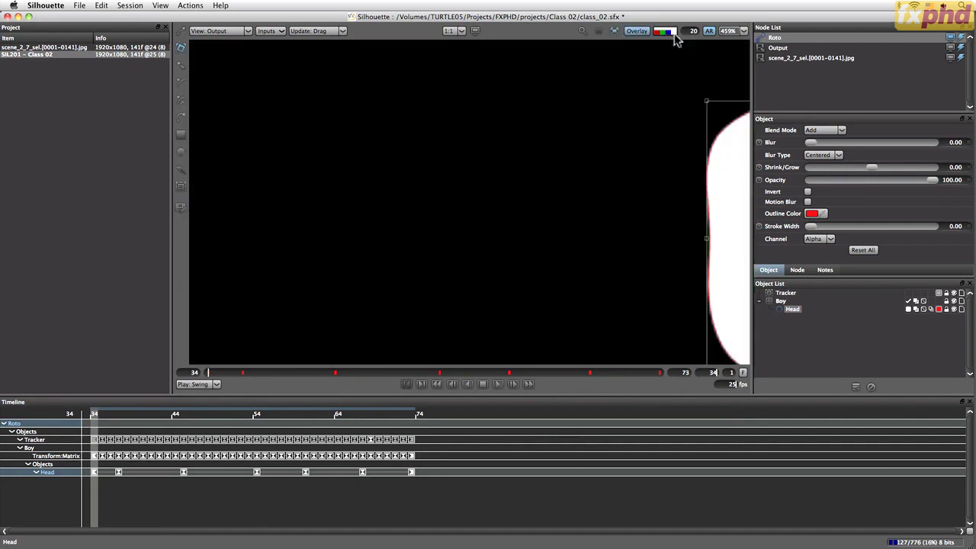
pyautogui.click(671, 32)
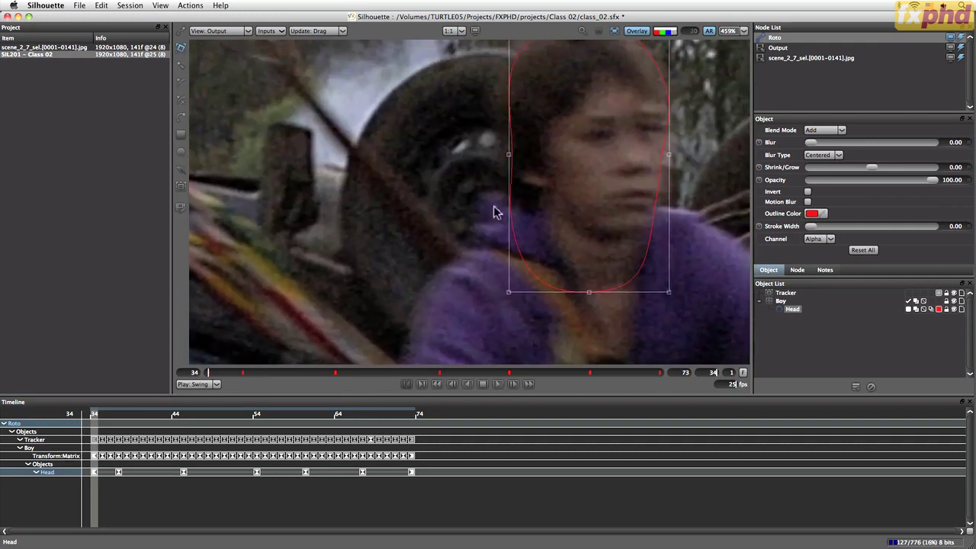
# At frame 34, widen the Head spline towards the back of the head and nape with its transform box corners.
pyautogui.moveTo(510, 292)
pyautogui.mouseDown()
pyautogui.moveTo(494, 287)
pyautogui.moveTo(502, 290)
pyautogui.mouseUp()
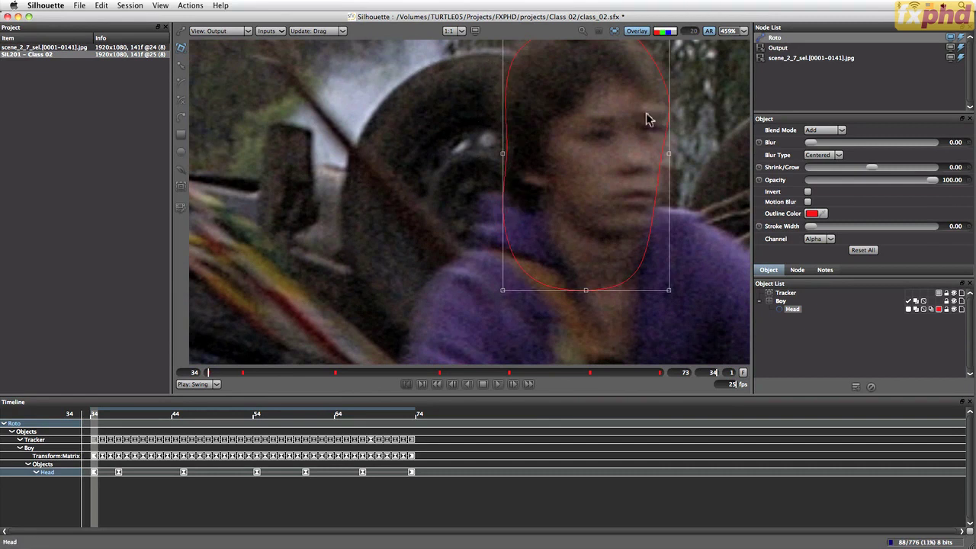
pyautogui.moveTo(589, 131); pyautogui.dragTo(541, 243)
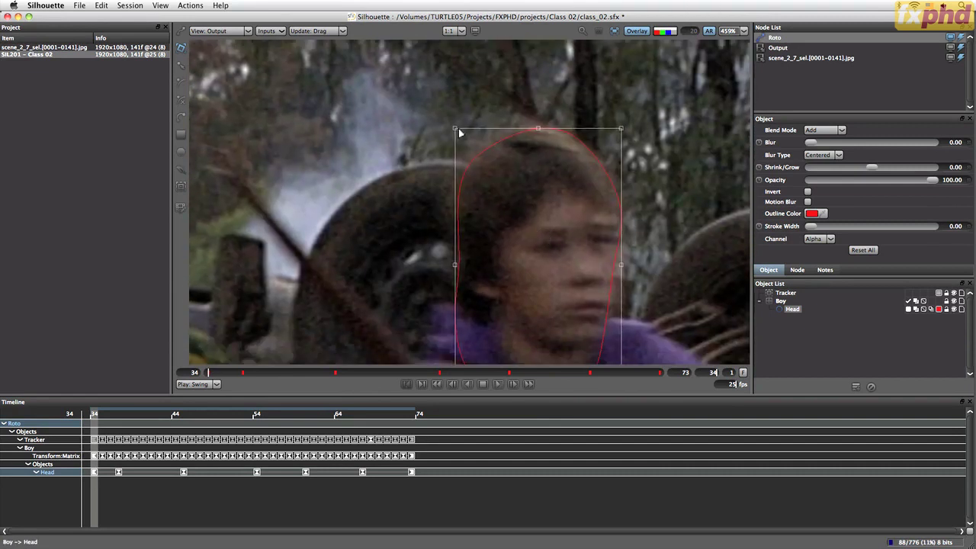
pyautogui.moveTo(455, 128)
pyautogui.mouseDown()
pyautogui.moveTo(473, 130)
pyautogui.moveTo(440, 125)
pyautogui.moveTo(453, 126)
pyautogui.mouseUp()
pyautogui.moveTo(523, 297); pyautogui.dragTo(536, 172)
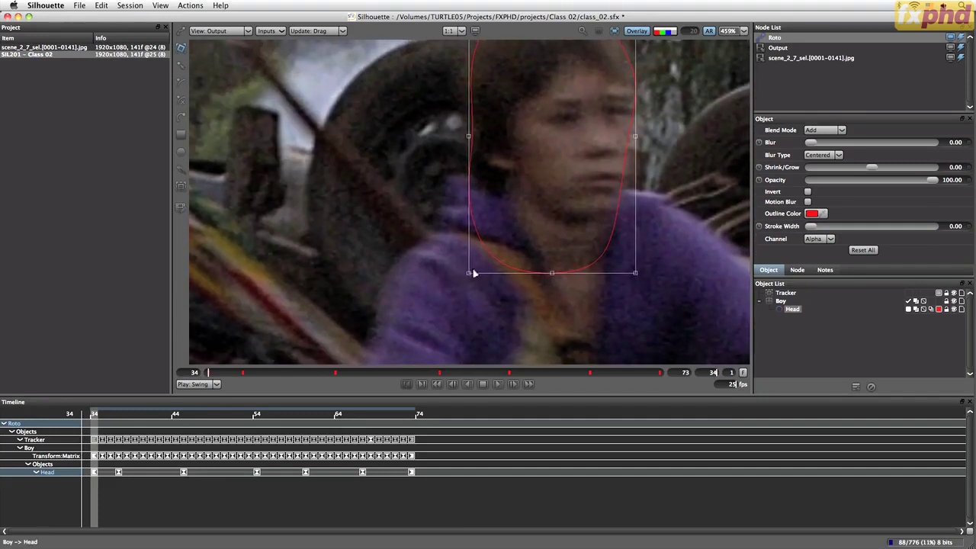
pyautogui.moveTo(470, 277); pyautogui.dragTo(465, 270)
pyautogui.moveTo(576, 134); pyautogui.dragTo(546, 187)
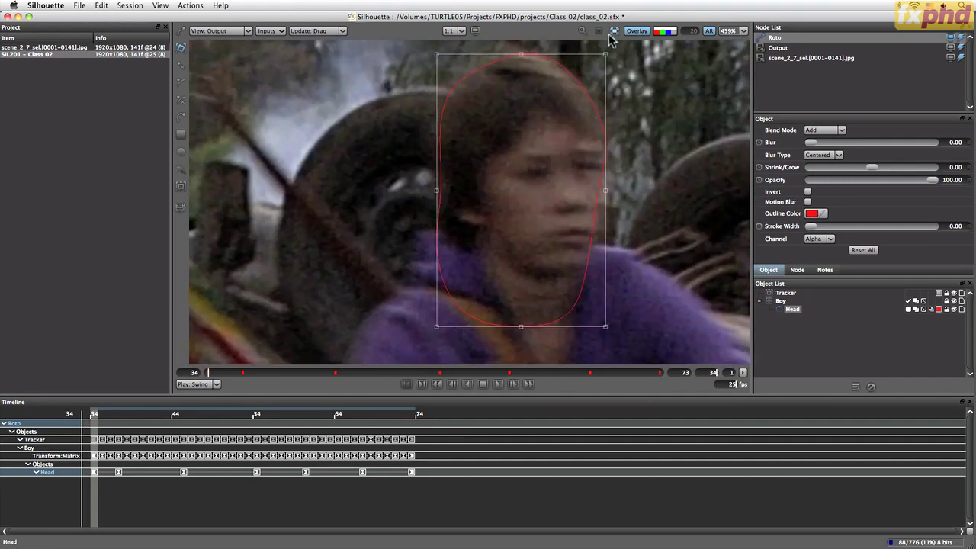
# Fit the whole frame in view, show the matte tint without the spline overlay, and play back the Head animation.
pyautogui.click(615, 32)
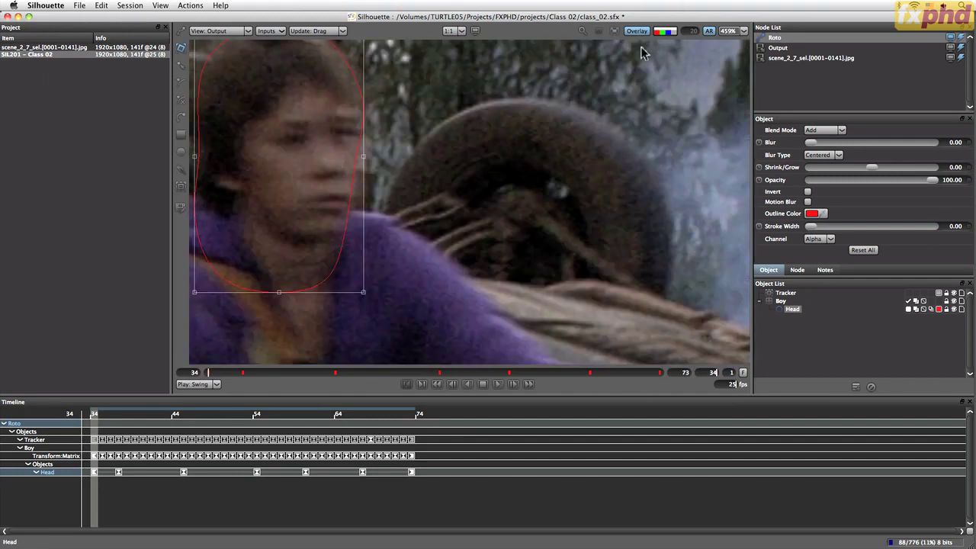
pyautogui.press('f')
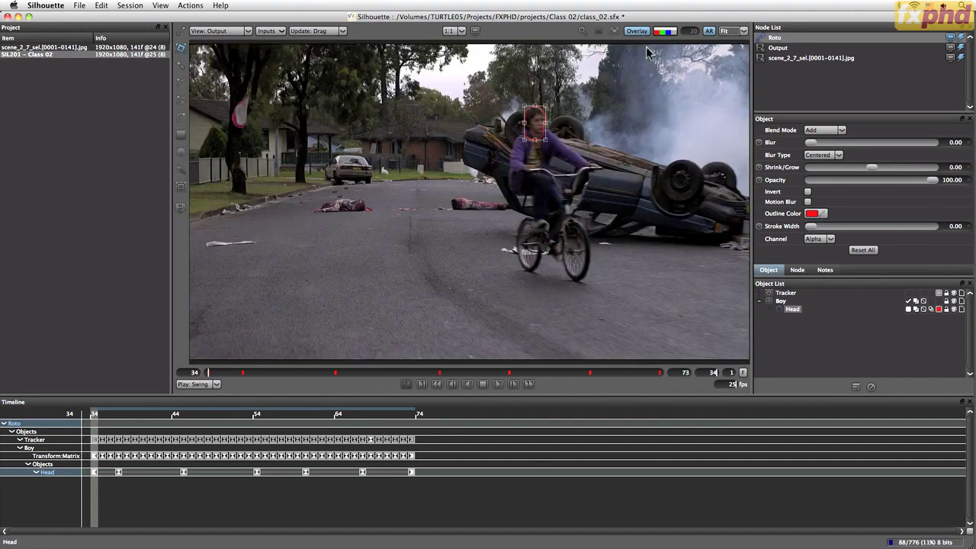
pyautogui.press('a')
pyautogui.press('a')
pyautogui.press('s')
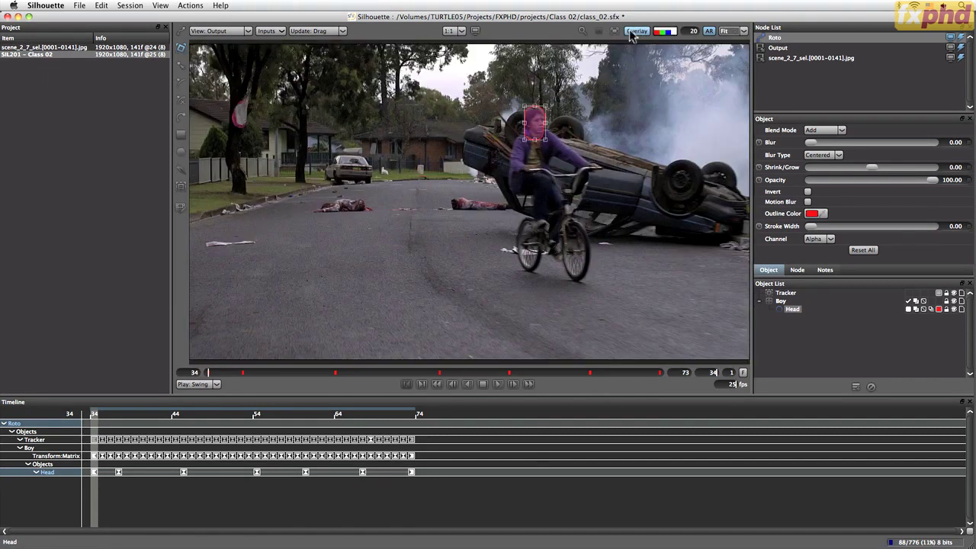
pyautogui.click(496, 384)
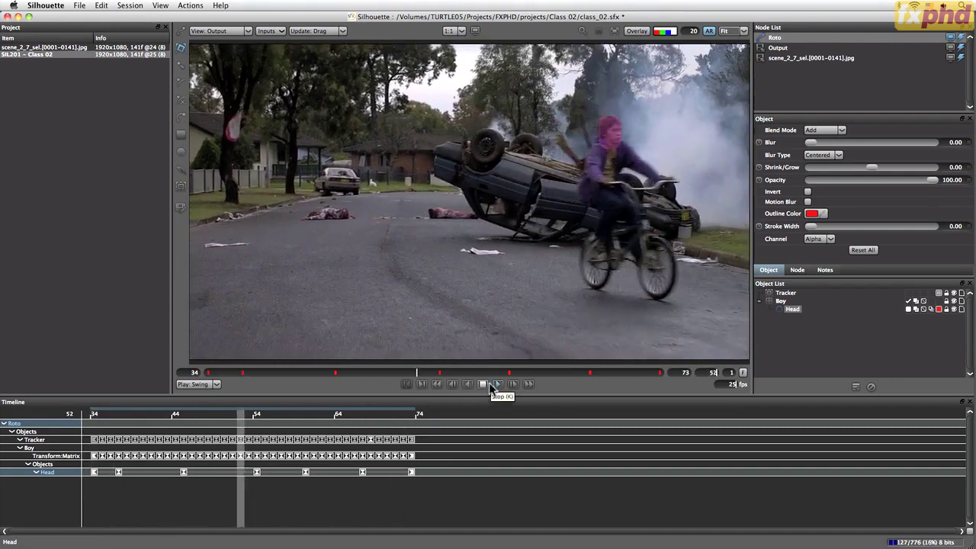
pyautogui.click(489, 382)
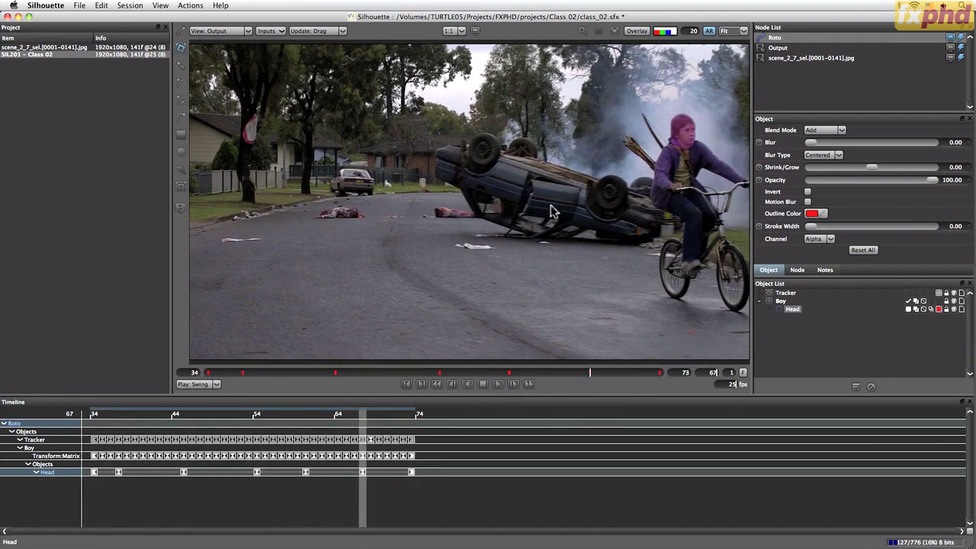
# Examine how the Head matte fits the boy's blurred edges at frames 67, 53, 34, 45 and 50.
pyautogui.scroll(-2, 587, 218)
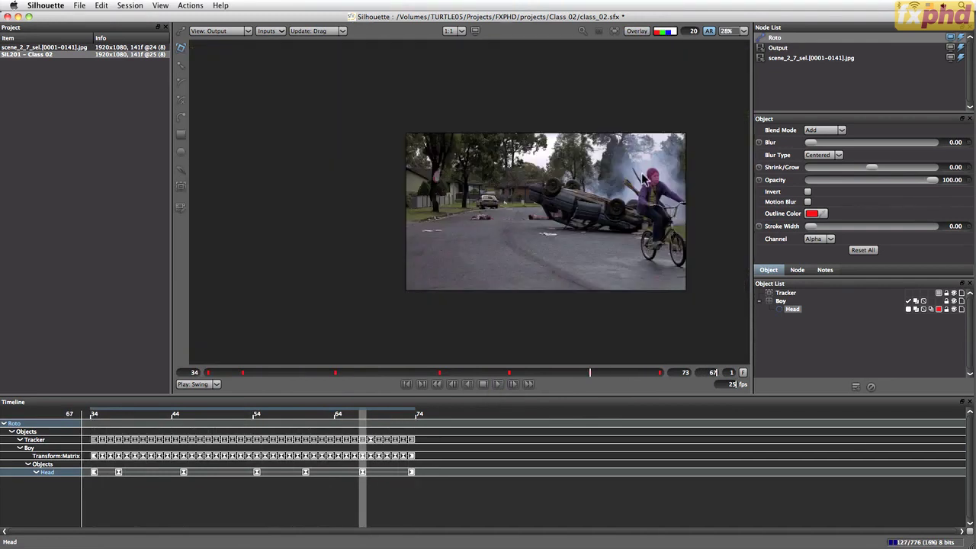
pyautogui.scroll(6, 642, 177)
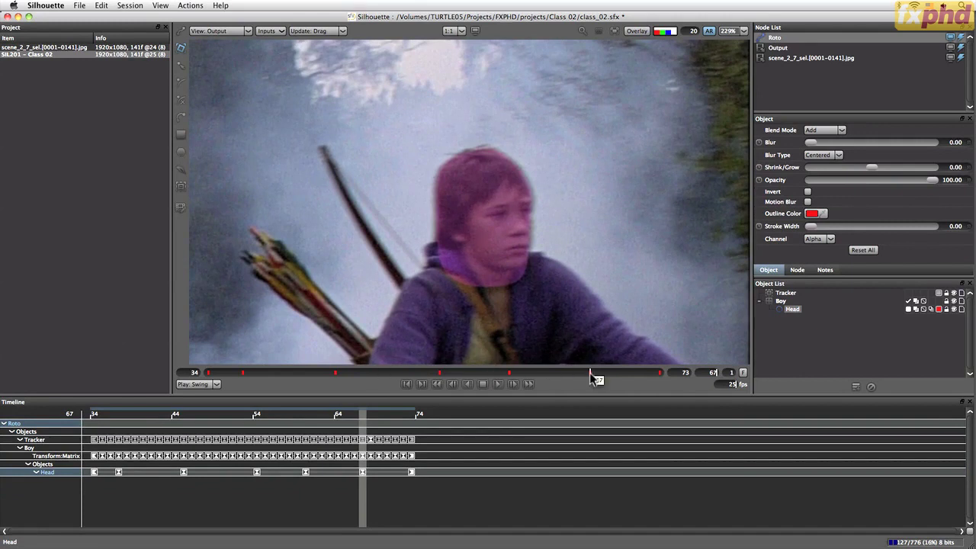
pyautogui.moveTo(592, 373); pyautogui.dragTo(428, 373)
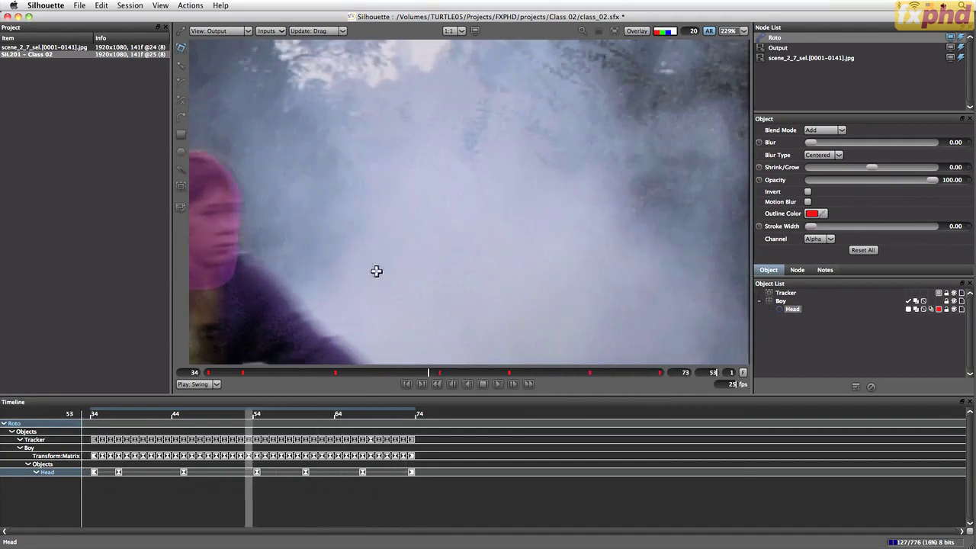
pyautogui.moveTo(374, 270); pyautogui.dragTo(678, 221)
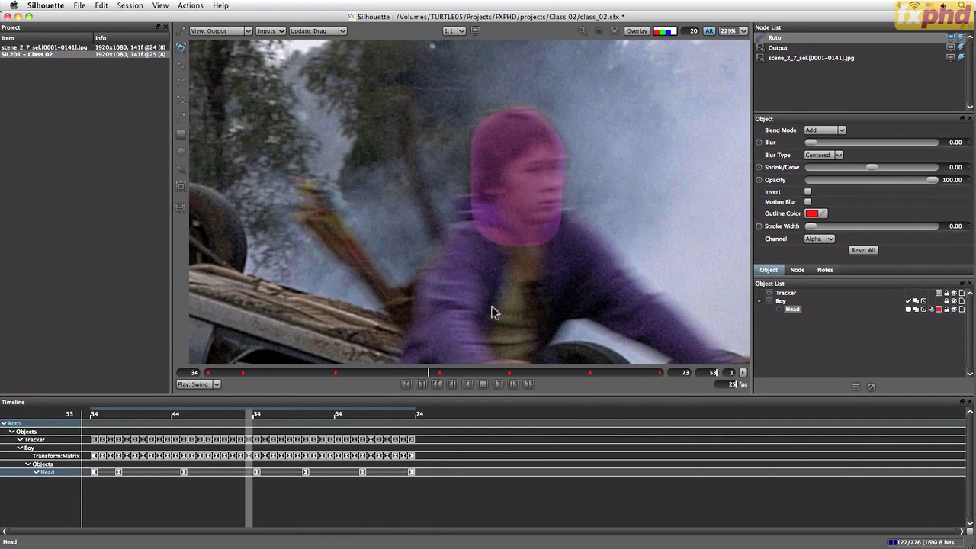
pyautogui.moveTo(428, 373); pyautogui.dragTo(206, 373)
pyautogui.moveTo(344, 266); pyautogui.dragTo(610, 278)
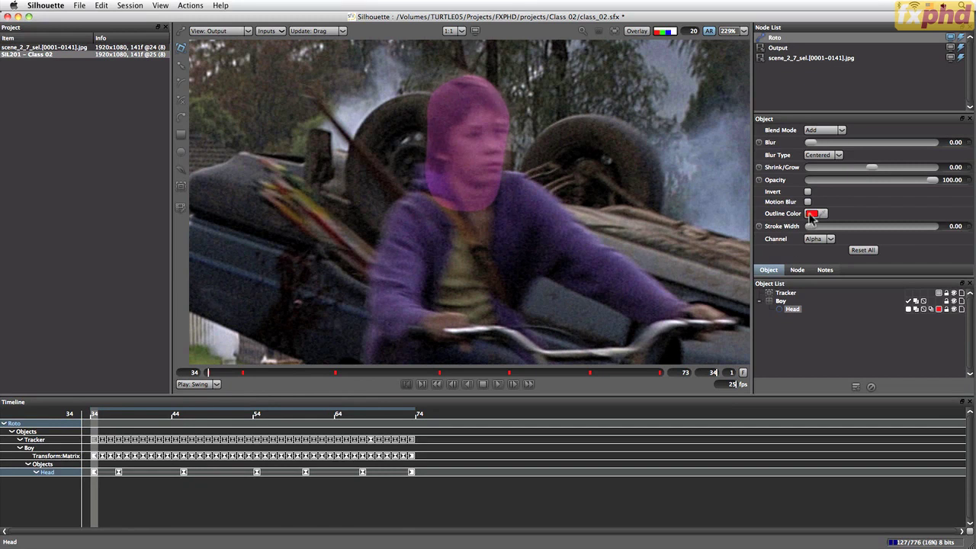
pyautogui.moveTo(210, 373); pyautogui.dragTo(336, 374)
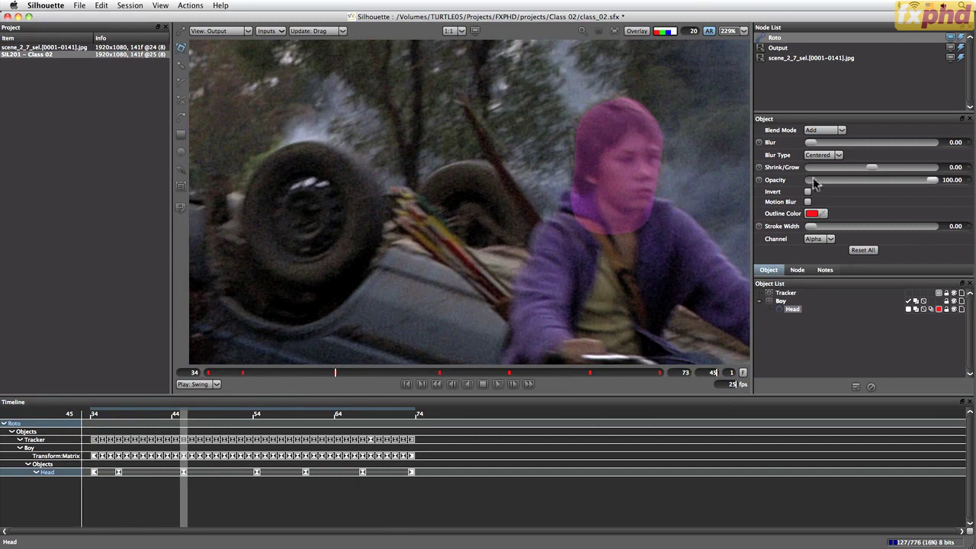
pyautogui.click(483, 382)
pyautogui.moveTo(483, 373); pyautogui.dragTo(393, 373)
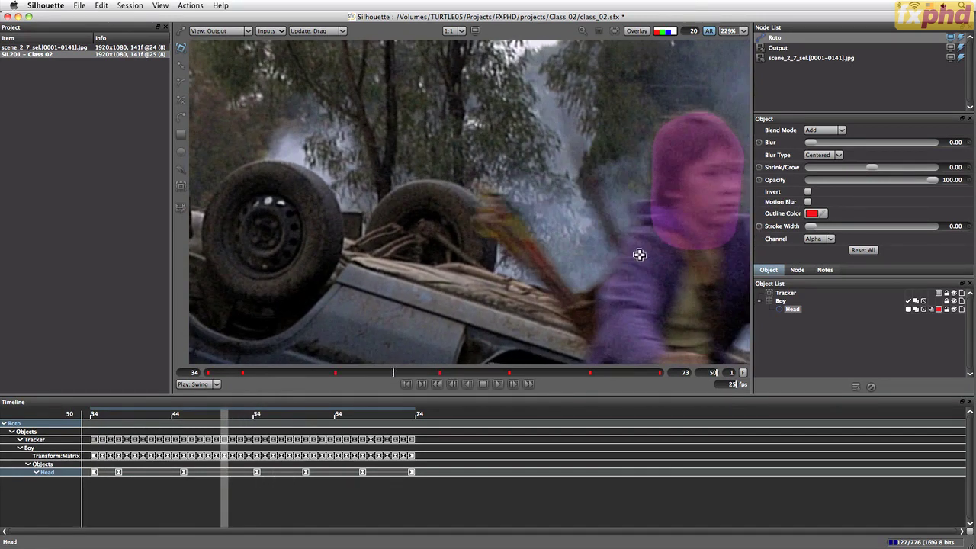
pyautogui.moveTo(639, 255); pyautogui.dragTo(447, 273)
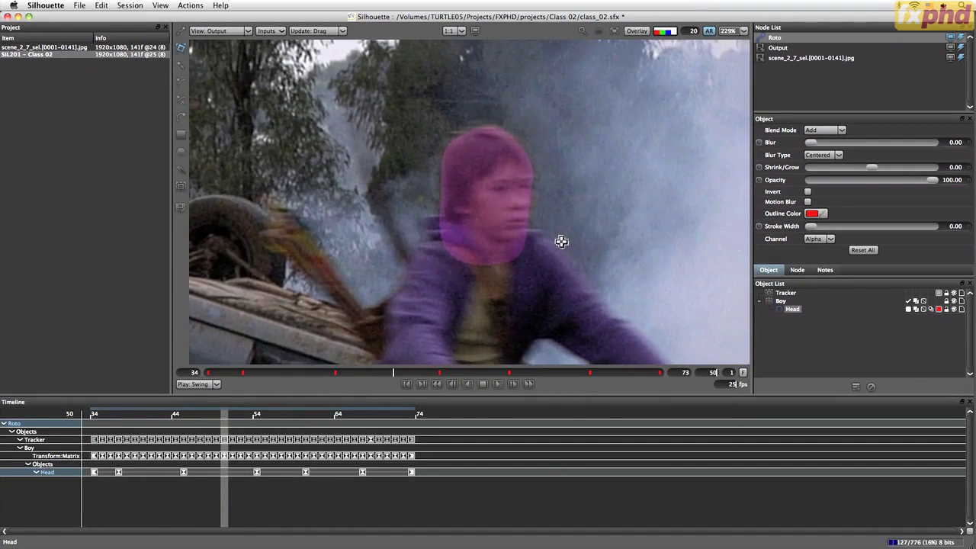
# Turn on motion blur for the Head spline and enable it in the Roto node's Motion Blur settings.
pyautogui.click(807, 203)
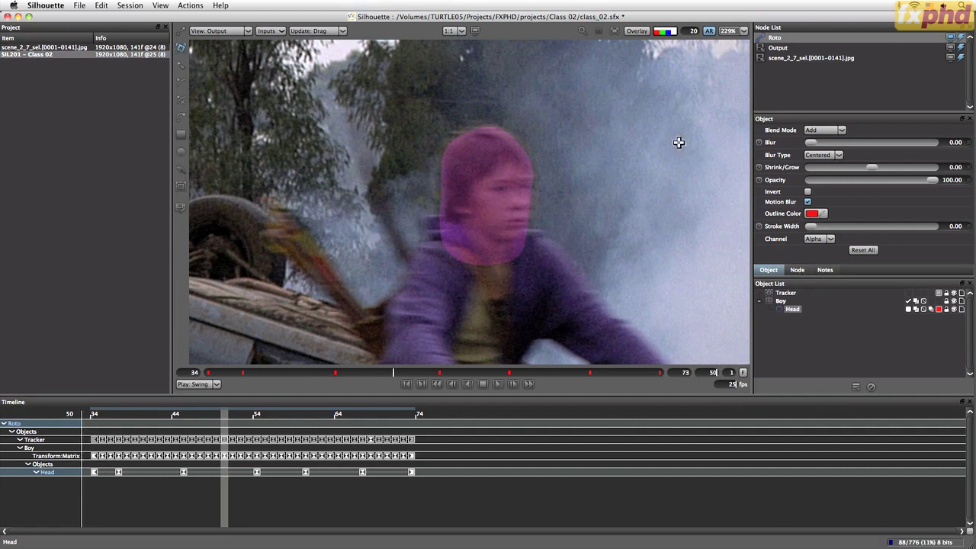
pyautogui.click(798, 270)
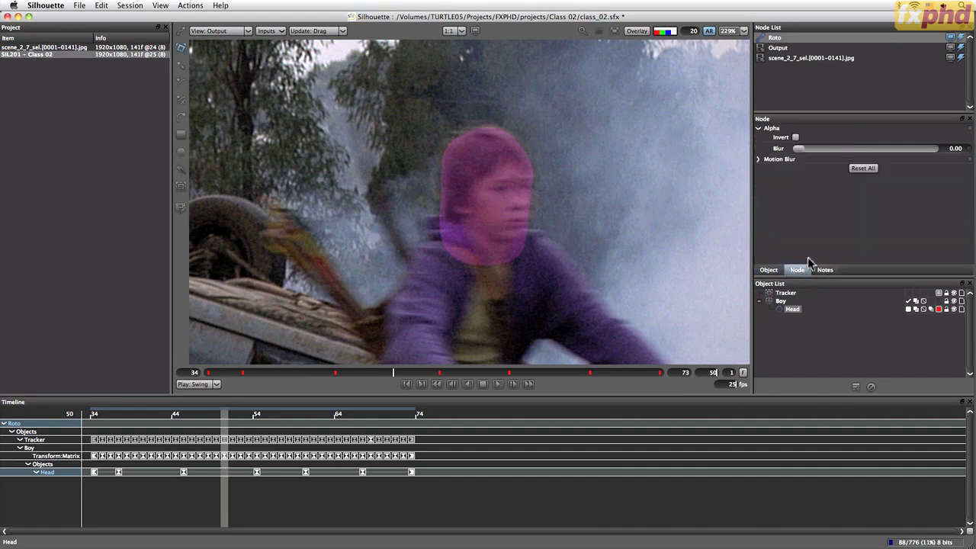
pyautogui.click(758, 160)
pyautogui.click(816, 169)
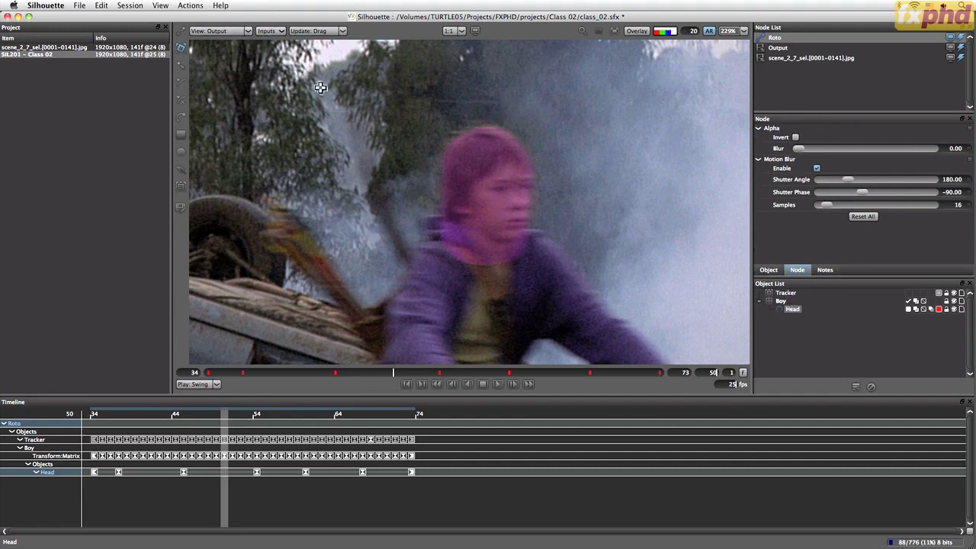
# Switch the viewer from Output to Composite and turn off the coloured matte tint.
pyautogui.click(228, 31)
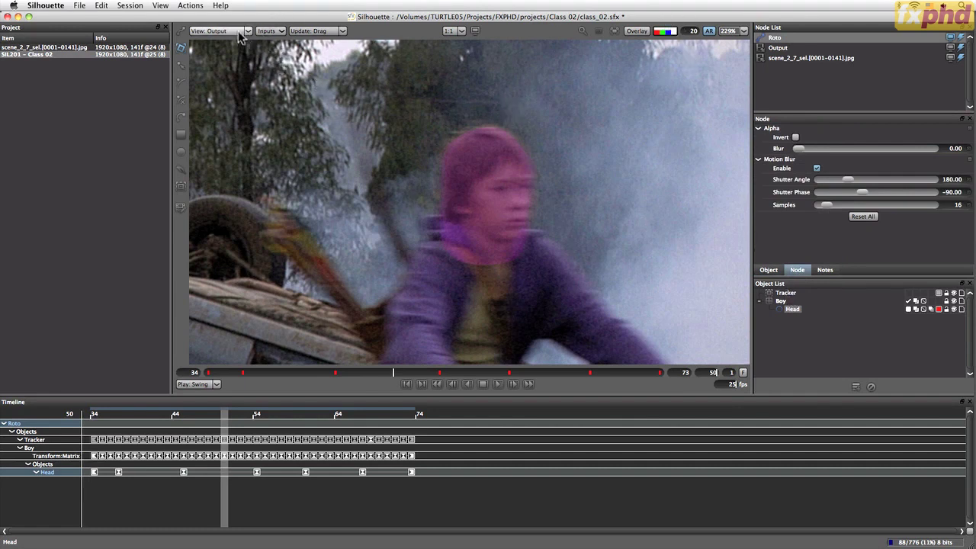
pyautogui.click(233, 61)
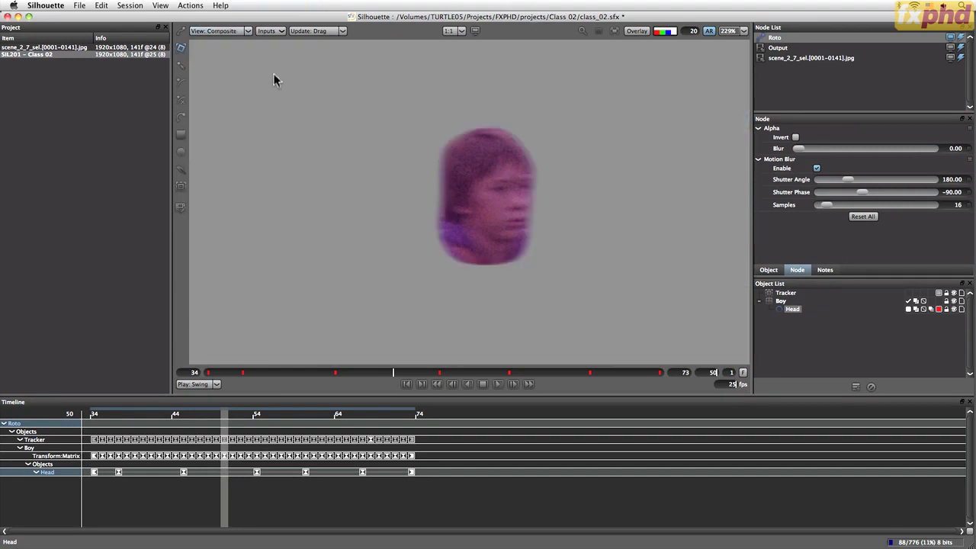
pyautogui.click(673, 34)
pyautogui.click(672, 35)
pyautogui.click(671, 34)
pyautogui.click(674, 36)
pyautogui.click(674, 36)
pyautogui.click(674, 36)
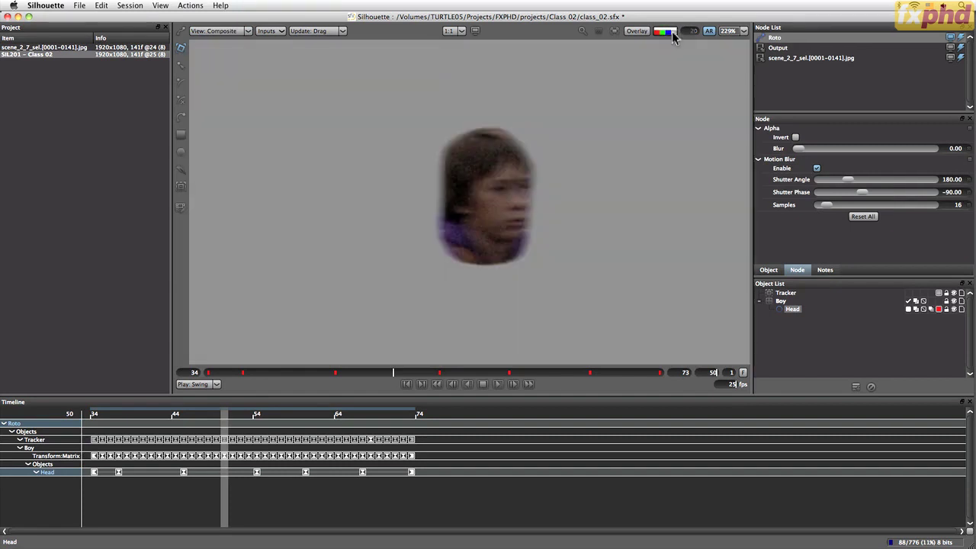
# Examine the composited head edges at frames 34 and 45, checking frame 34 against the spline overlay.
pyautogui.moveTo(397, 373); pyautogui.dragTo(181, 381)
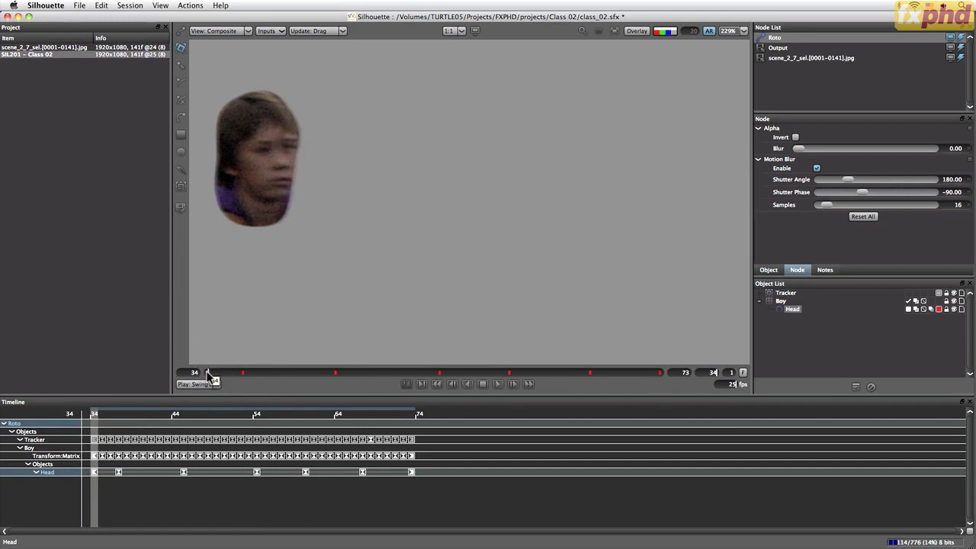
pyautogui.click(638, 35)
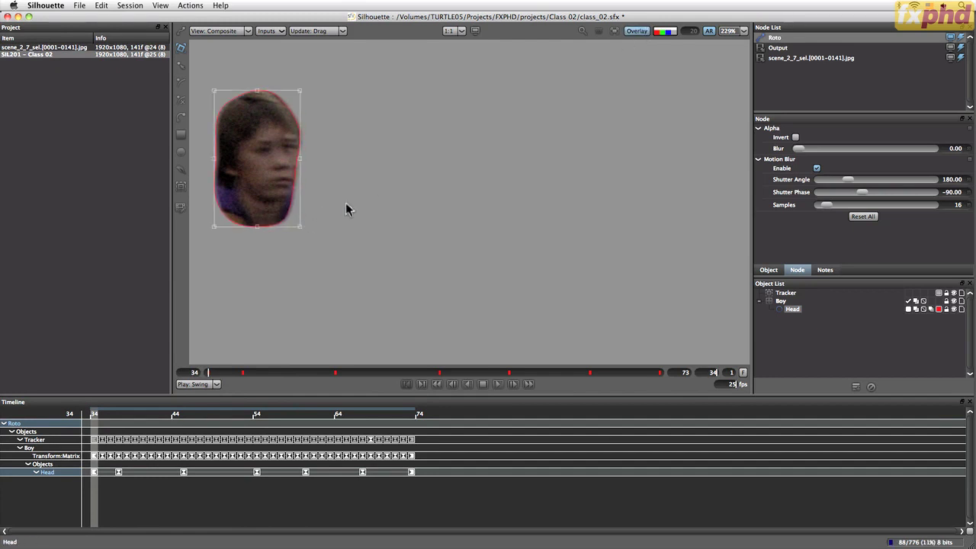
pyautogui.click(636, 34)
pyautogui.moveTo(208, 372); pyautogui.dragTo(335, 371)
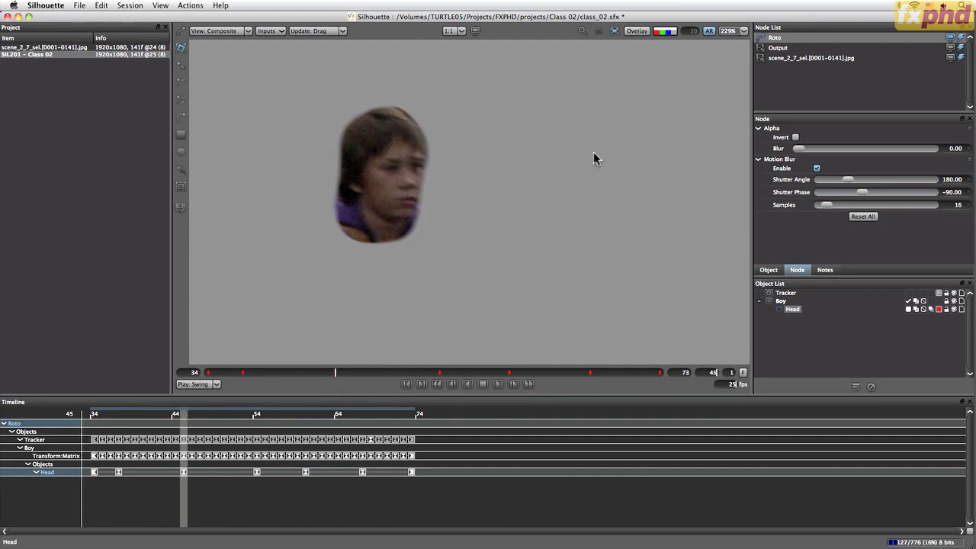
# Compare the head's edges at frame 45 by repeatedly alternating between the Output and Composite views without the spline overlay.
pyautogui.press('1')
pyautogui.press('2')
pyautogui.press('3')
pyautogui.press('4')
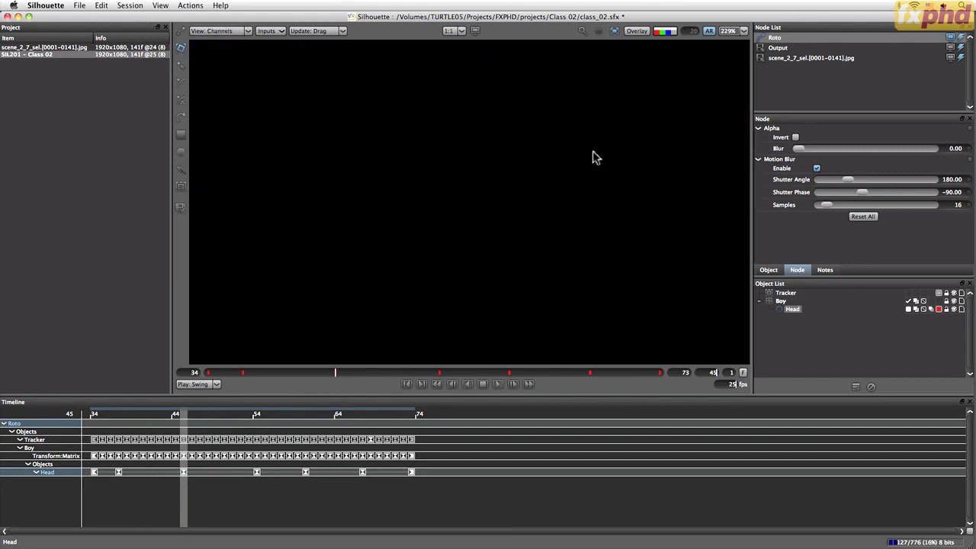
pyautogui.press('3')
pyautogui.press('1')
pyautogui.press('2')
pyautogui.press('3')
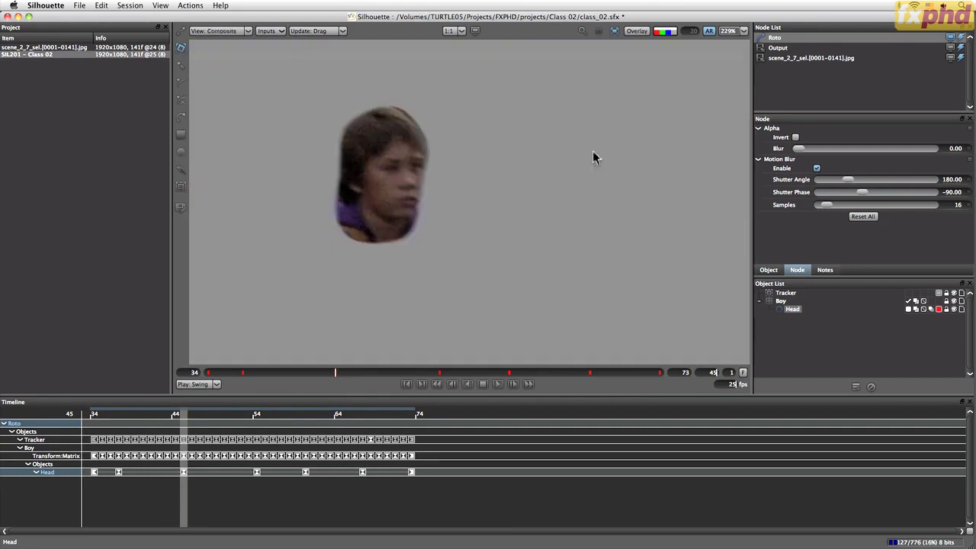
pyautogui.press('4')
pyautogui.press('3')
pyautogui.press('1')
pyautogui.press('3')
pyautogui.press('1')
pyautogui.press('3')
pyautogui.press('1')
pyautogui.press('3')
pyautogui.press('1')
pyautogui.press('3')
pyautogui.press('1')
pyautogui.press('3')
pyautogui.press('1')
pyautogui.press('3')
pyautogui.press('1')
pyautogui.press('3')
pyautogui.press('1')
pyautogui.press('3')
# Show the spline overlay and compare the Head outline in the Output and Composite views at frame 45.
pyautogui.click(637, 31)
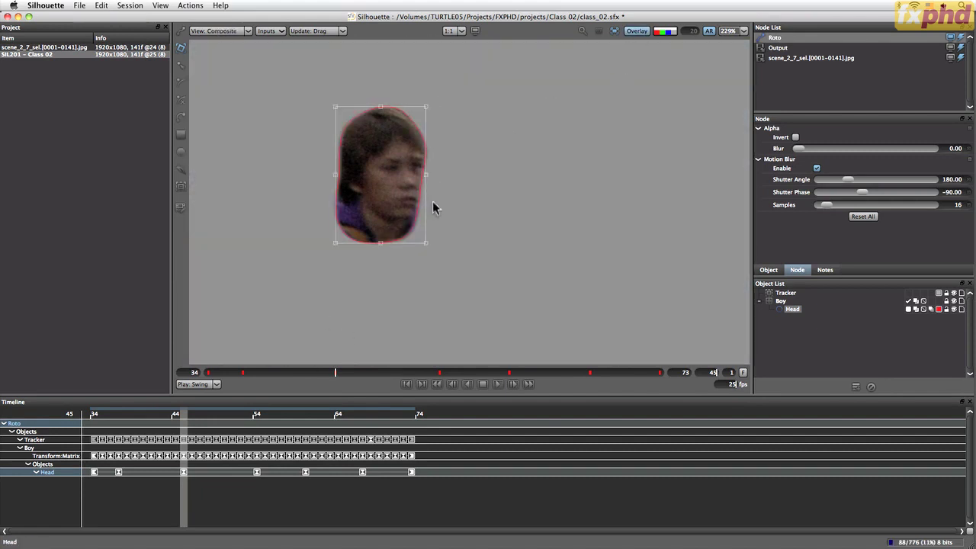
pyautogui.press('1')
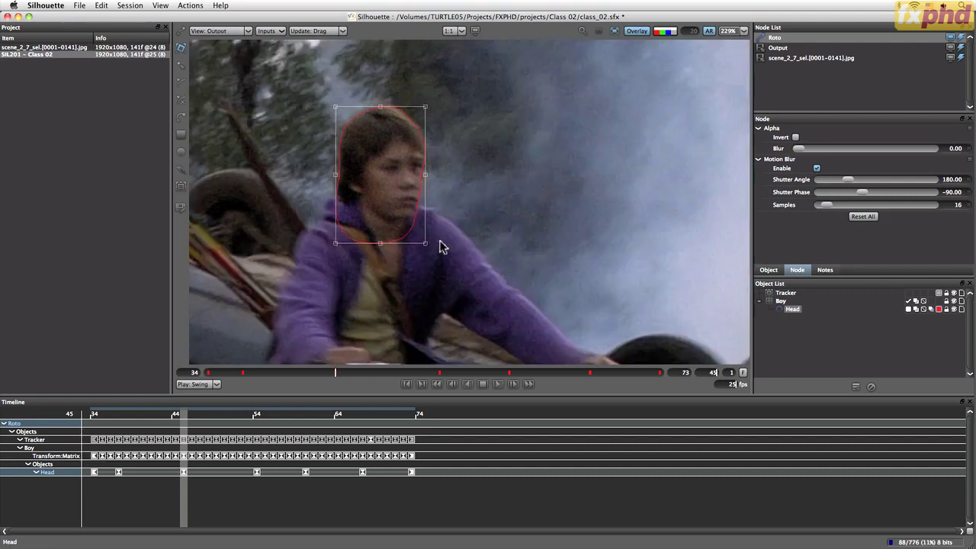
pyautogui.press('3')
pyautogui.press('1')
pyautogui.press('3')
pyautogui.press('1')
pyautogui.press('3')
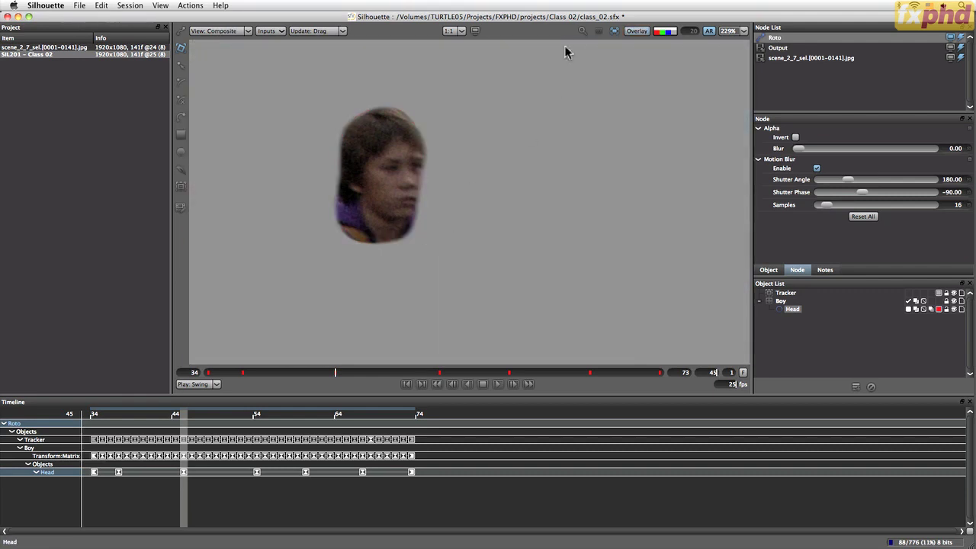
# At frame 42, adjust the Head spline slightly with its front transform box corners, and hide the overlay to check the edge.
pyautogui.moveTo(337, 374); pyautogui.dragTo(302, 385)
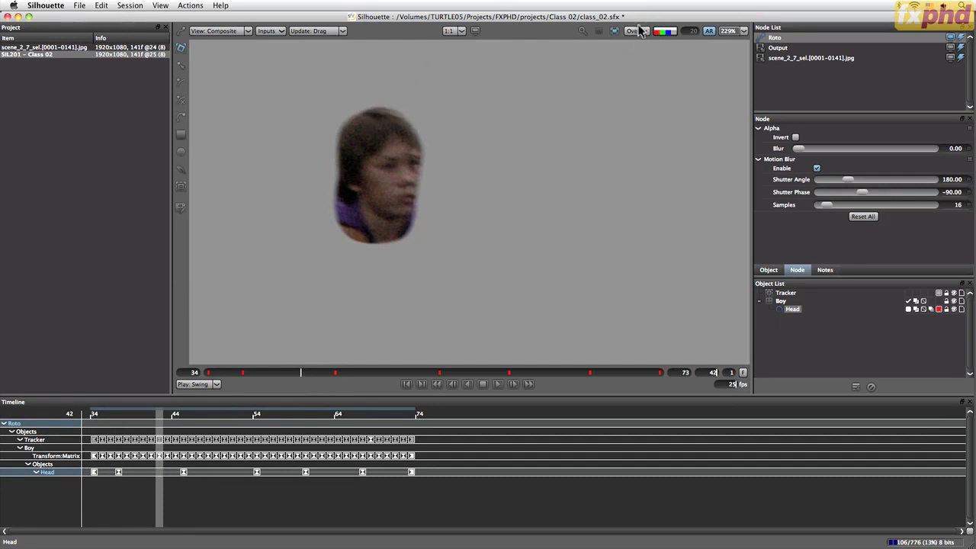
pyautogui.moveTo(302, 373); pyautogui.dragTo(303, 371)
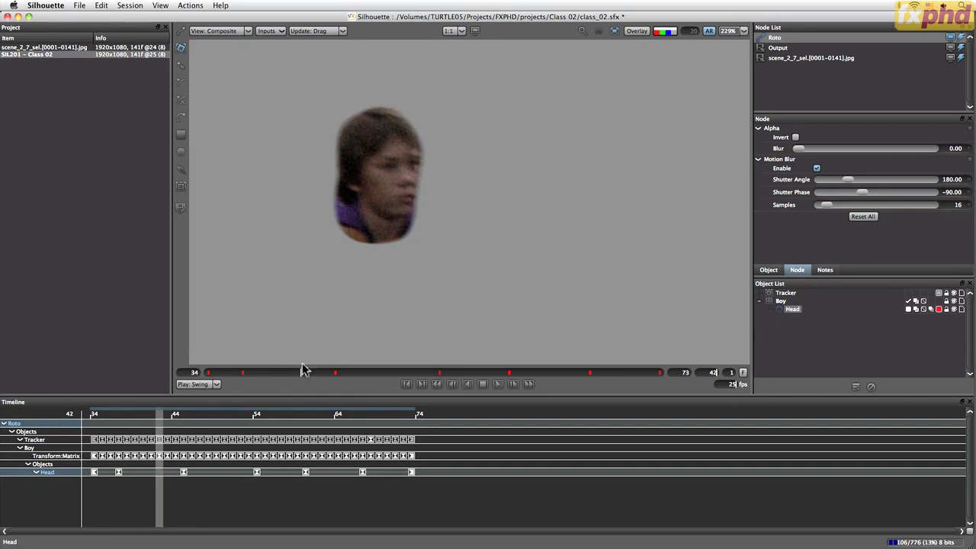
pyautogui.click(638, 30)
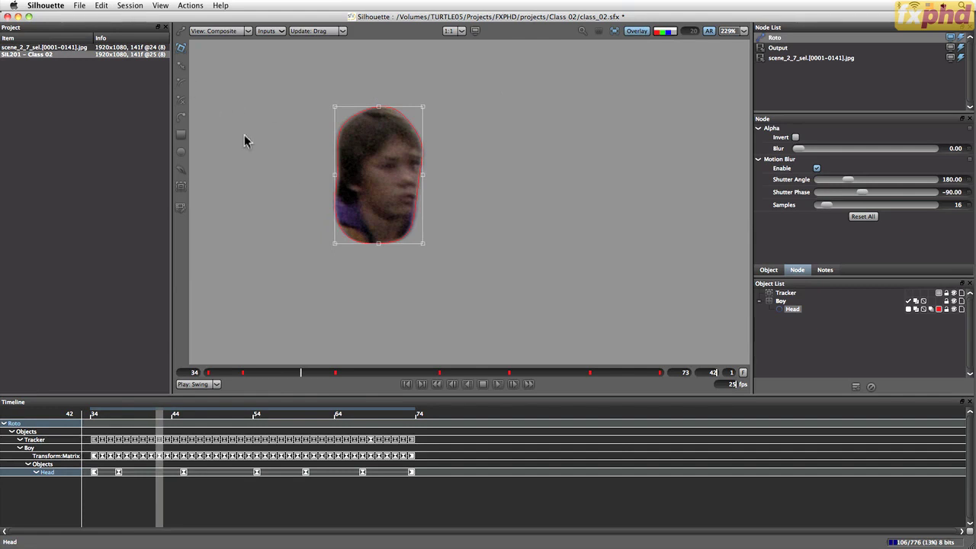
pyautogui.click(430, 102)
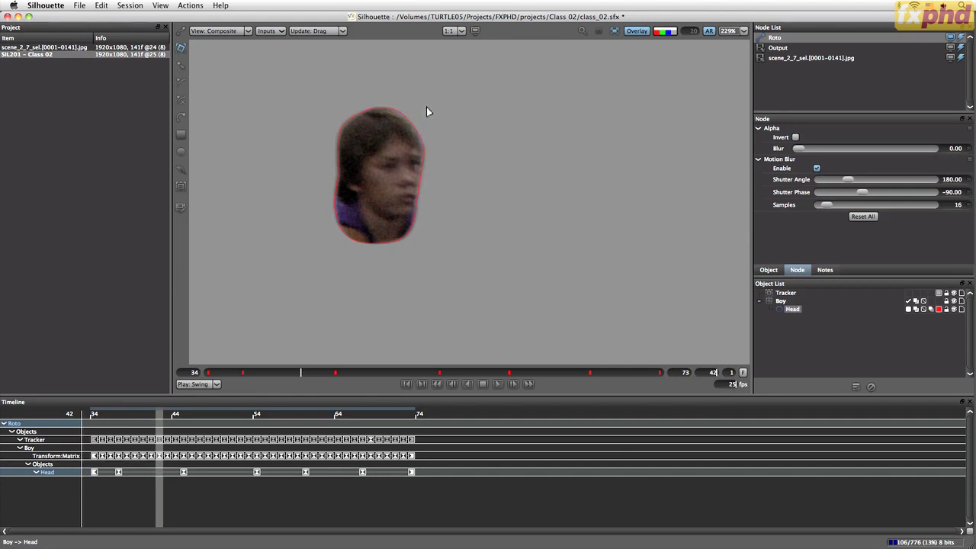
pyautogui.moveTo(426, 106); pyautogui.dragTo(424, 108)
pyautogui.moveTo(425, 245)
pyautogui.mouseDown()
pyautogui.moveTo(434, 246)
pyautogui.moveTo(423, 243)
pyautogui.mouseUp()
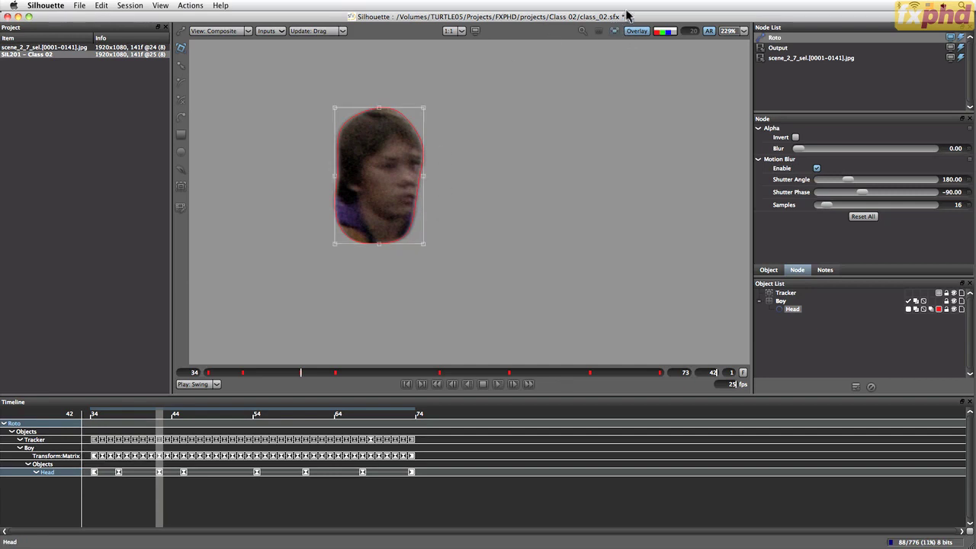
pyautogui.click(589, 31)
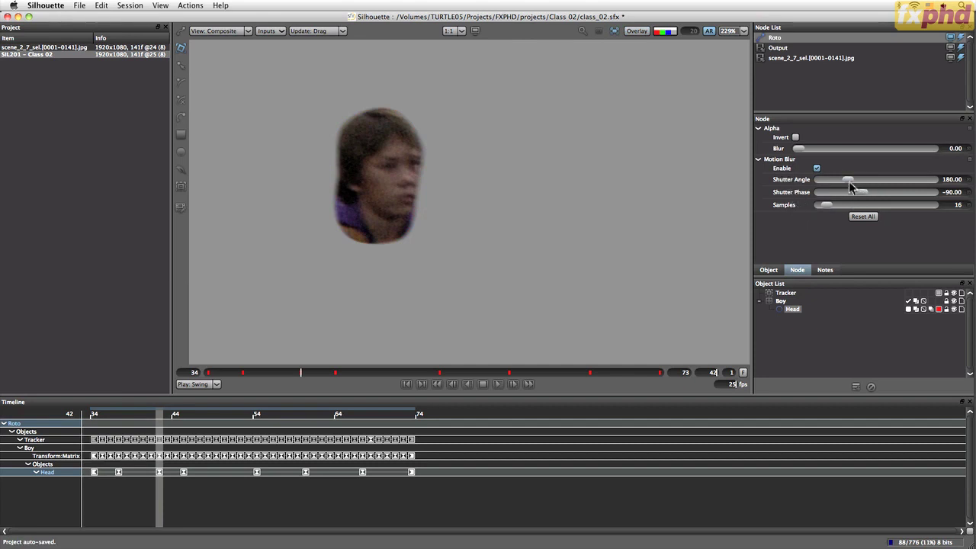
# Try a Shutter Angle of 300 with a Shutter Phase of -150 for the motion blur.
pyautogui.moveTo(848, 183)
pyautogui.mouseDown()
pyautogui.moveTo(918, 173)
pyautogui.moveTo(817, 171)
pyautogui.moveTo(912, 180)
pyautogui.moveTo(858, 177)
pyautogui.mouseUp()
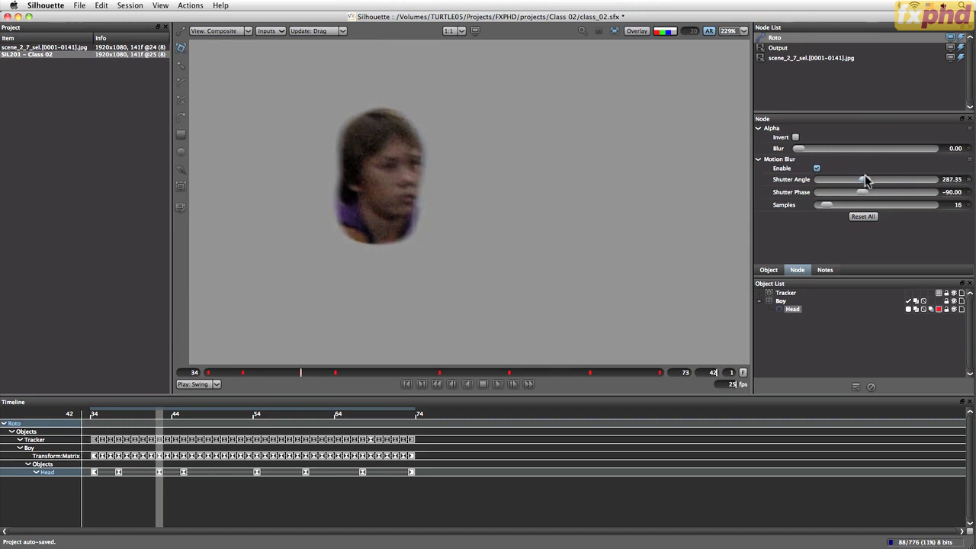
pyautogui.moveTo(873, 181); pyautogui.dragTo(868, 182)
pyautogui.write('5')
pyautogui.press('Return')
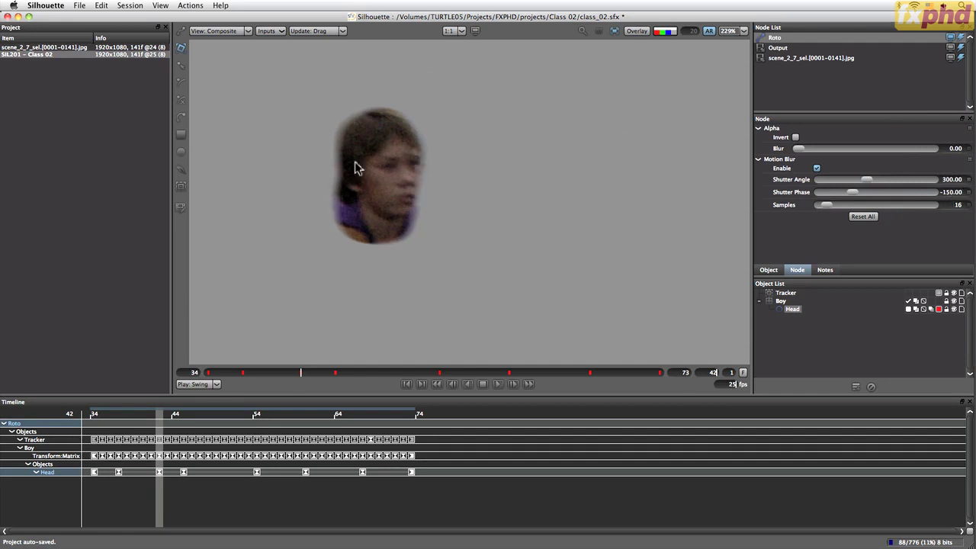
# Try Shutter Phase extremes of -360 and 360, and test different Shutter Angles, including about 65.
pyautogui.moveTo(854, 196); pyautogui.dragTo(734, 198)
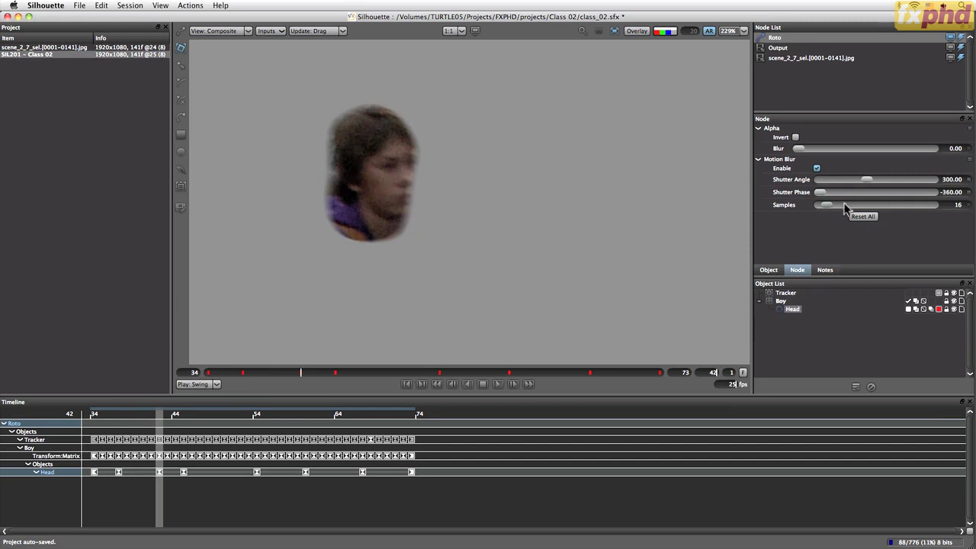
pyautogui.moveTo(821, 194); pyautogui.dragTo(953, 197)
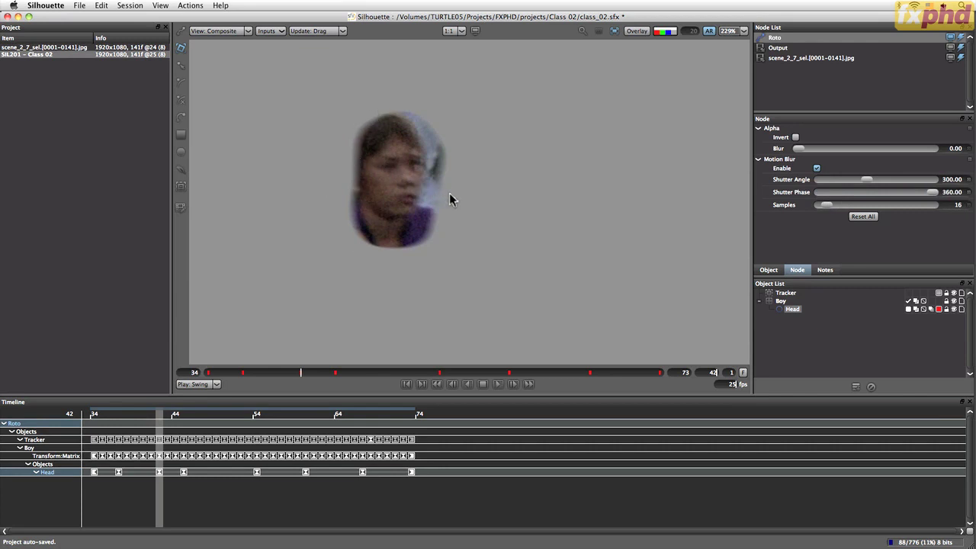
pyautogui.moveTo(932, 192); pyautogui.dragTo(819, 193)
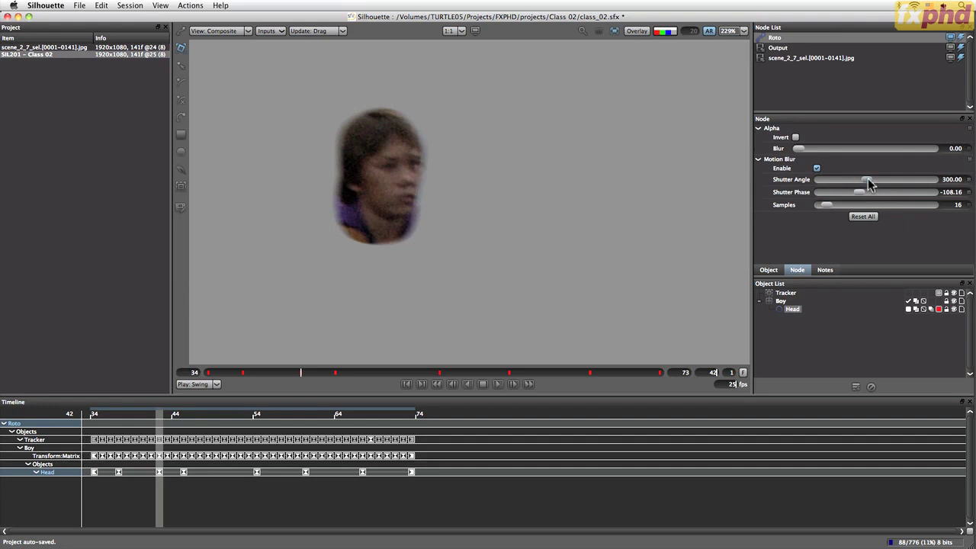
pyautogui.moveTo(867, 181)
pyautogui.mouseDown()
pyautogui.moveTo(816, 180)
pyautogui.moveTo(859, 194)
pyautogui.moveTo(915, 192)
pyautogui.moveTo(823, 192)
pyautogui.moveTo(882, 193)
pyautogui.moveTo(869, 194)
pyautogui.mouseUp()
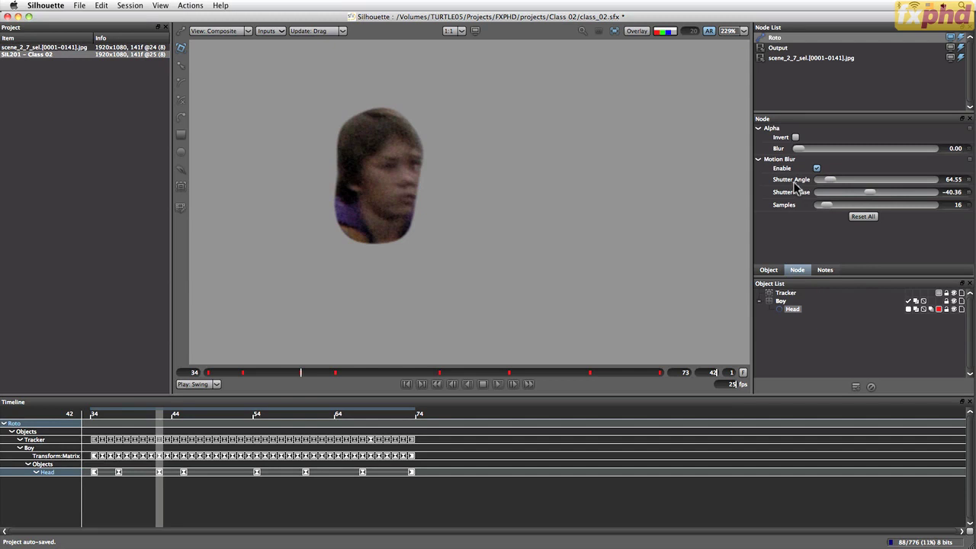
pyautogui.moveTo(833, 181); pyautogui.dragTo(857, 181)
# Set the motion blur's Shutter Angle to 230 and Shutter Phase to -115.
pyautogui.click(966, 180)
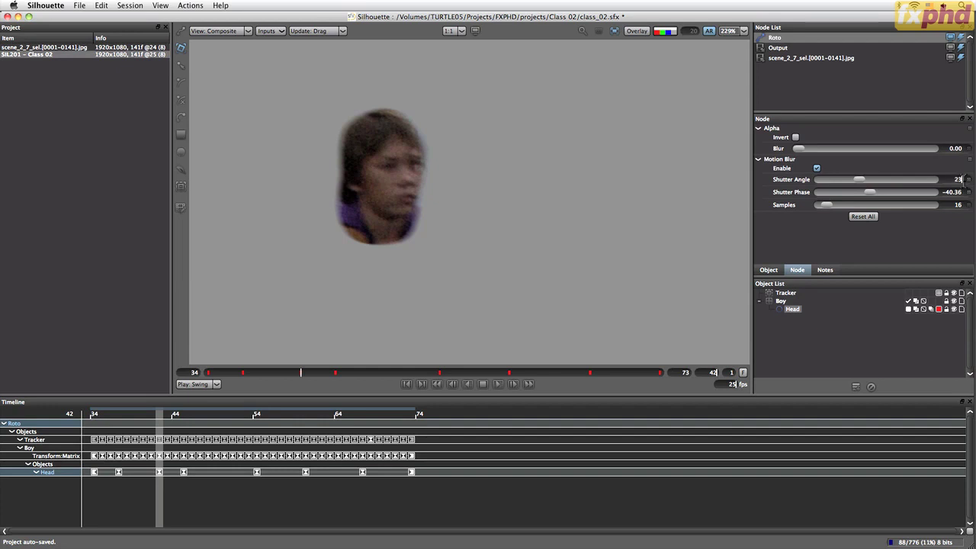
pyautogui.press('Return')
pyautogui.click(946, 192)
pyautogui.write('-115')
pyautogui.press('Return')
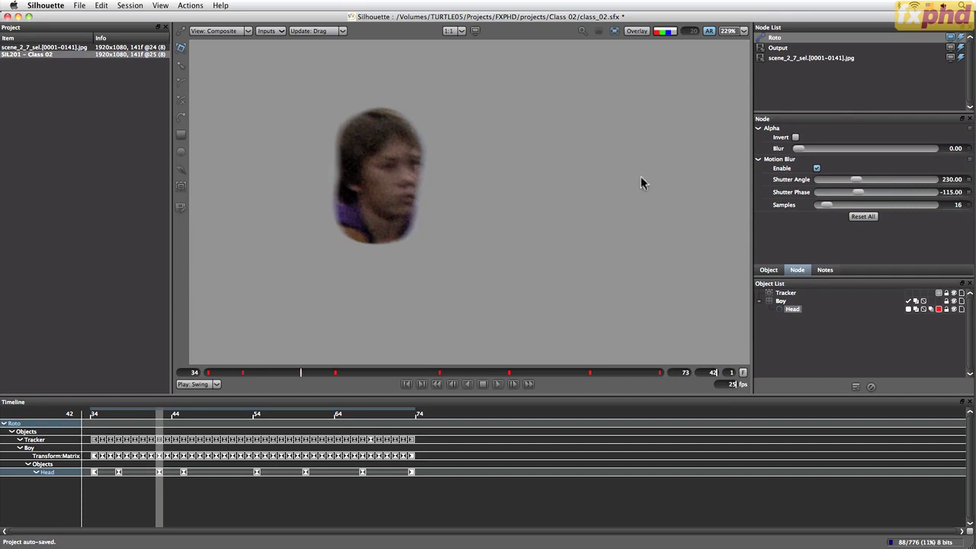
# Look over the viewer's display modes, keep Composite, and deselect the Head spline.
pyautogui.click(248, 31)
pyautogui.click(246, 35)
pyautogui.click(245, 35)
pyautogui.click(247, 33)
pyautogui.click(354, 147)
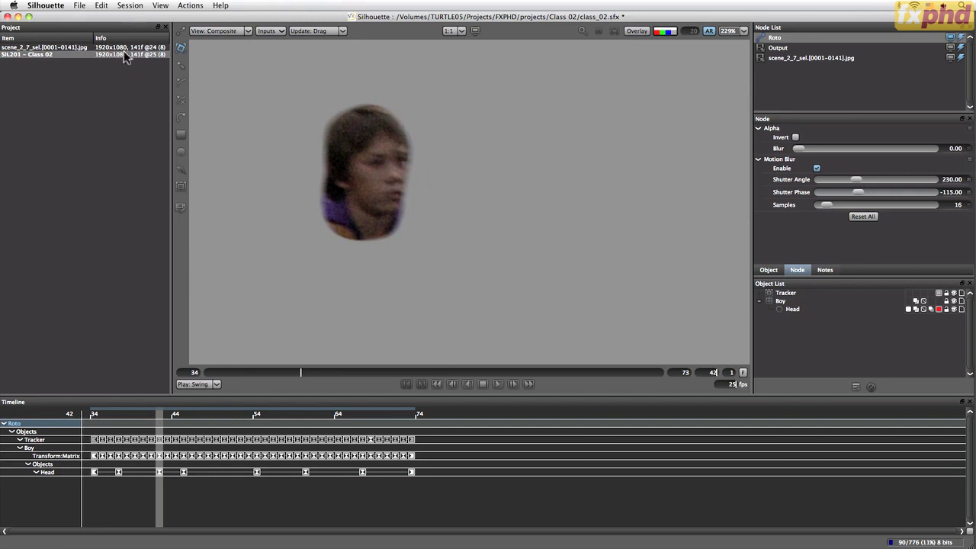
# Import yel-blue-grad.tif, pink-yel-grad.tif and l_blue-pink-grad.tif from the Class 02 folder, and select l_blue-pink-grad.tif in the project.
pyautogui.click(81, 7)
pyautogui.moveTo(130, 101)
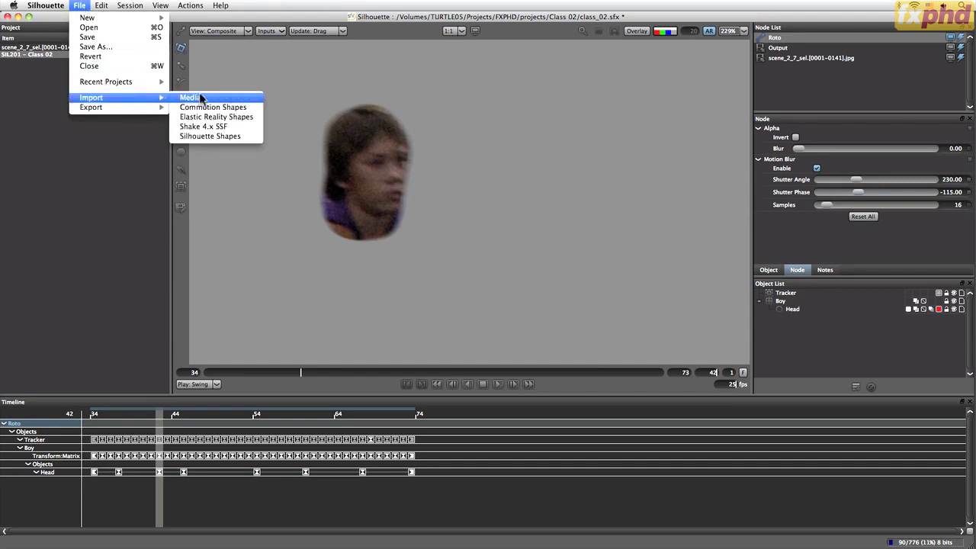
pyautogui.click(224, 100)
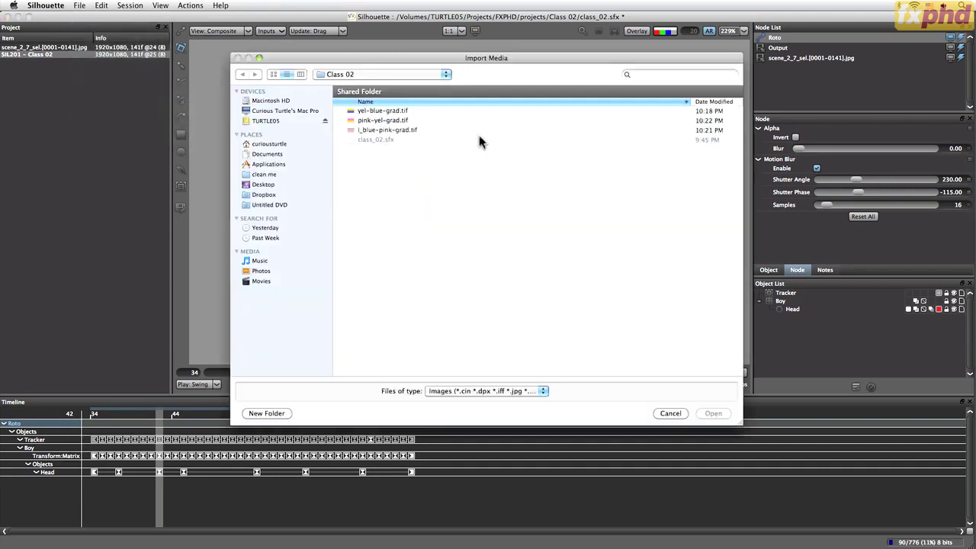
pyautogui.click(395, 112)
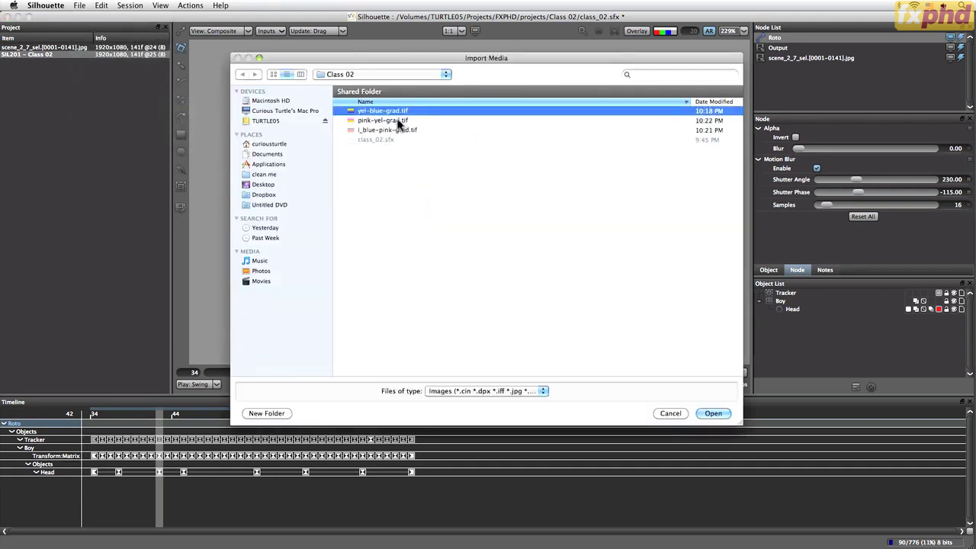
pyautogui.keyDown('shift'); pyautogui.click(398, 130); pyautogui.keyUp('shift')
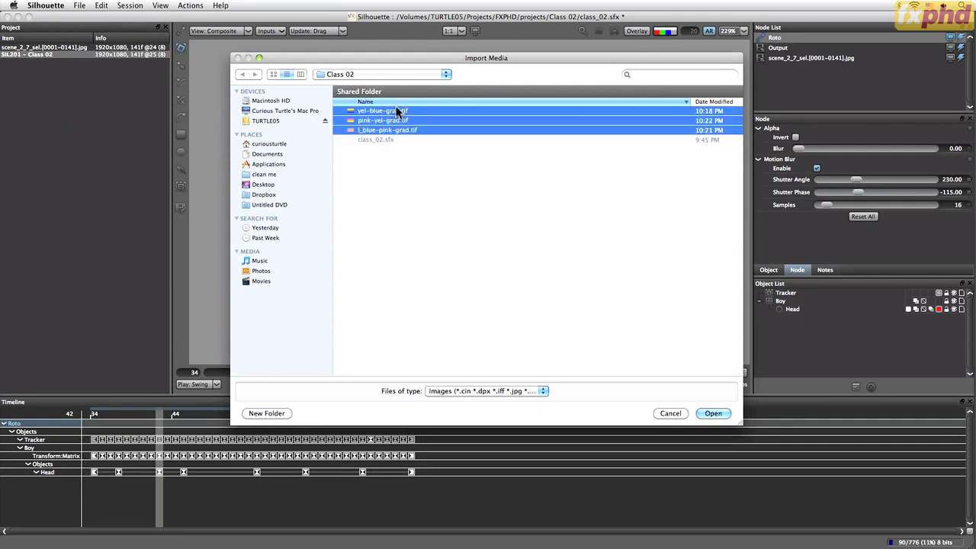
pyautogui.click(714, 414)
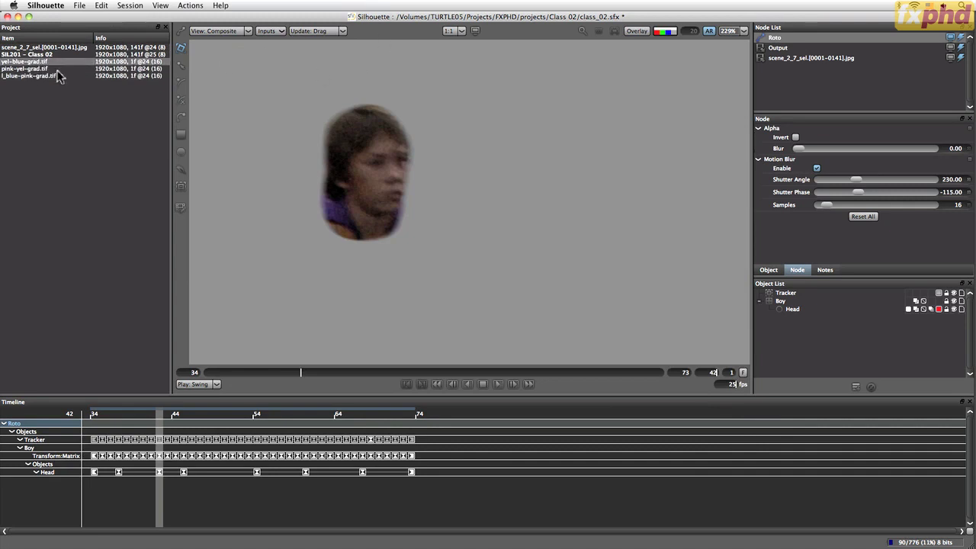
pyautogui.click(52, 76)
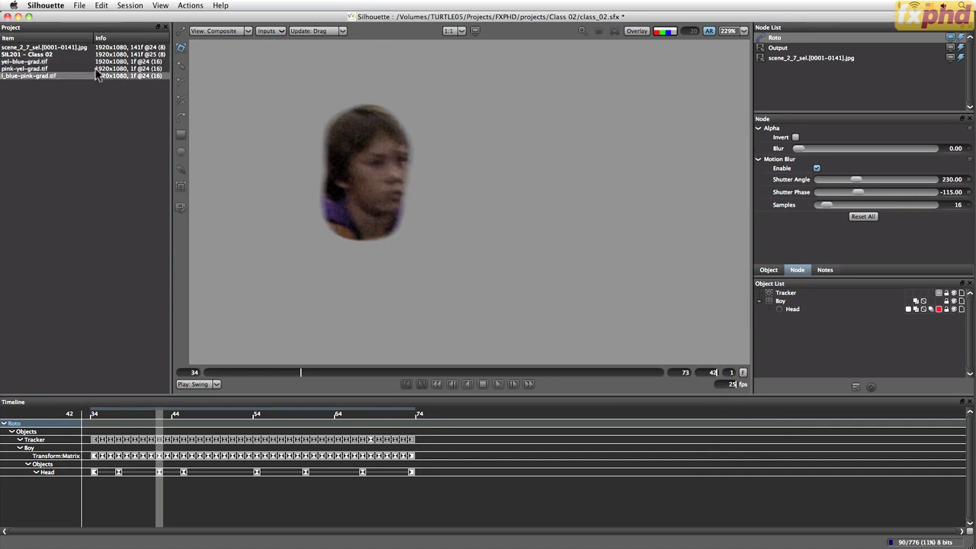
# Set yel-blue-grad.tif as the Roto node's background, enable Extend Duration on its node, and return to the Roto composite.
pyautogui.click(271, 32)
pyautogui.moveTo(290, 44)
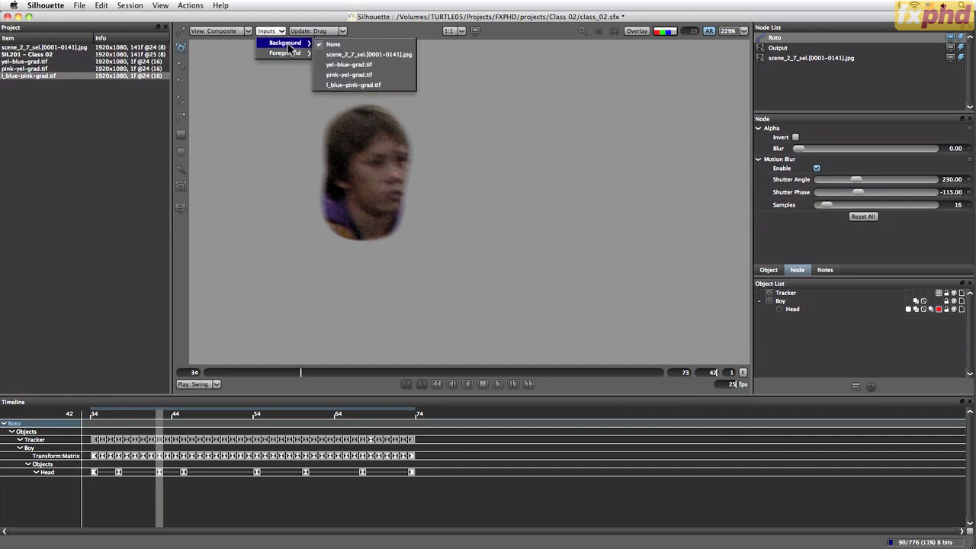
pyautogui.click(392, 64)
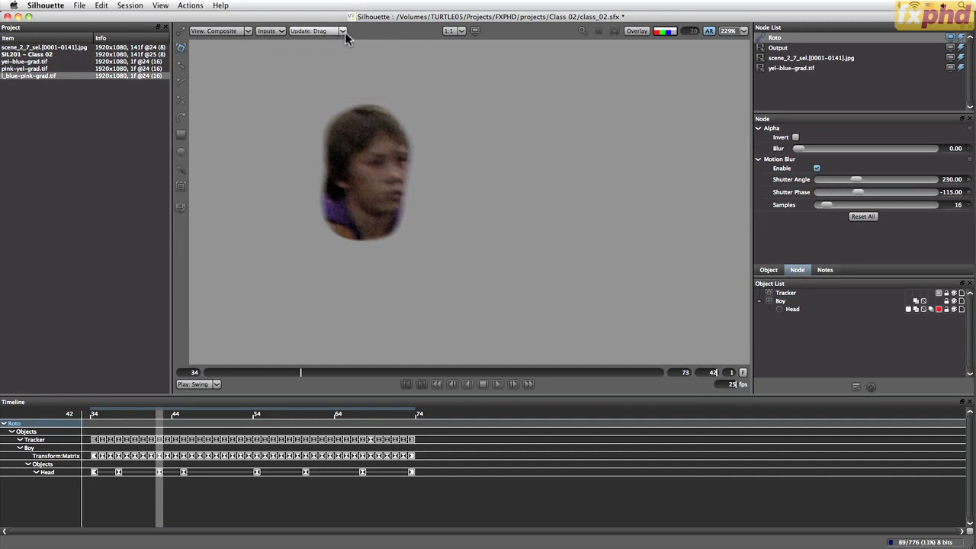
pyautogui.click(786, 67)
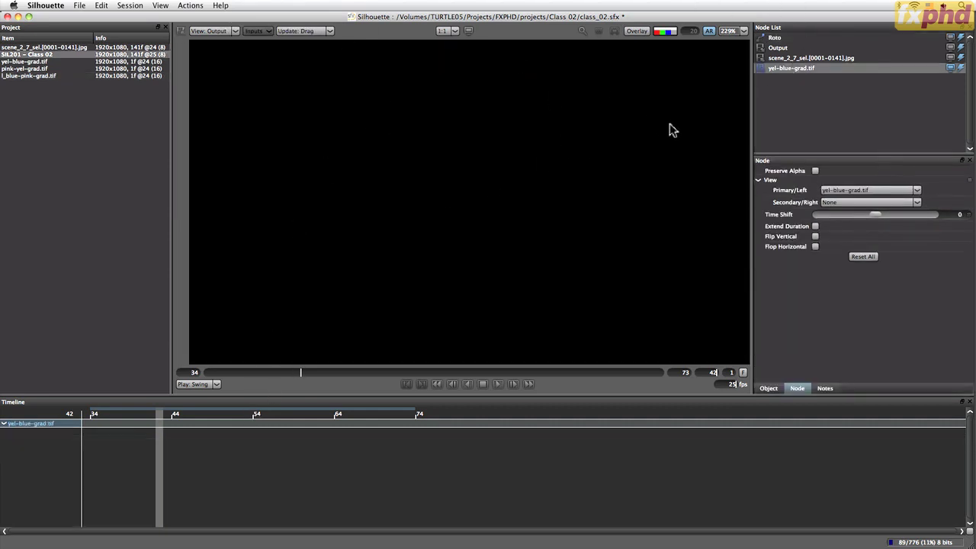
pyautogui.click(793, 58)
pyautogui.click(793, 68)
pyautogui.click(815, 227)
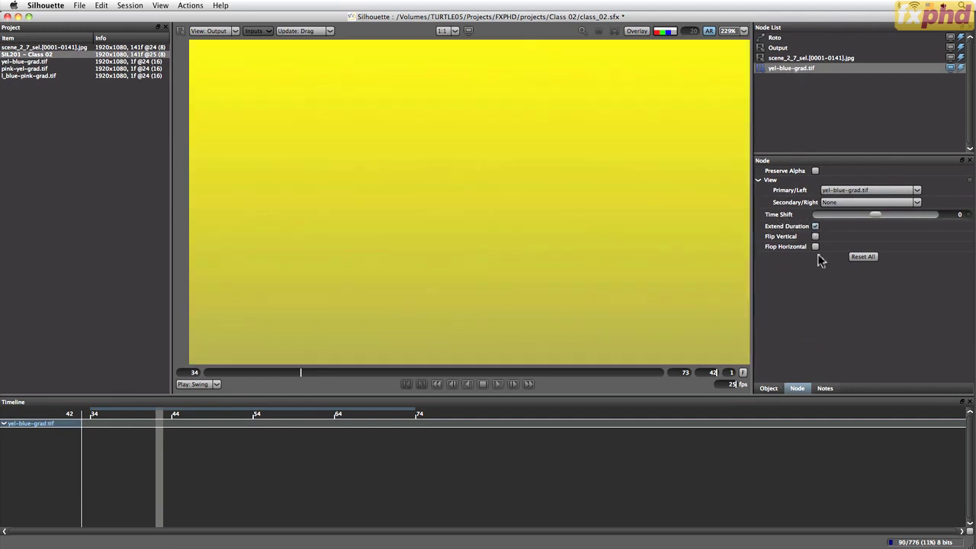
pyautogui.click(776, 38)
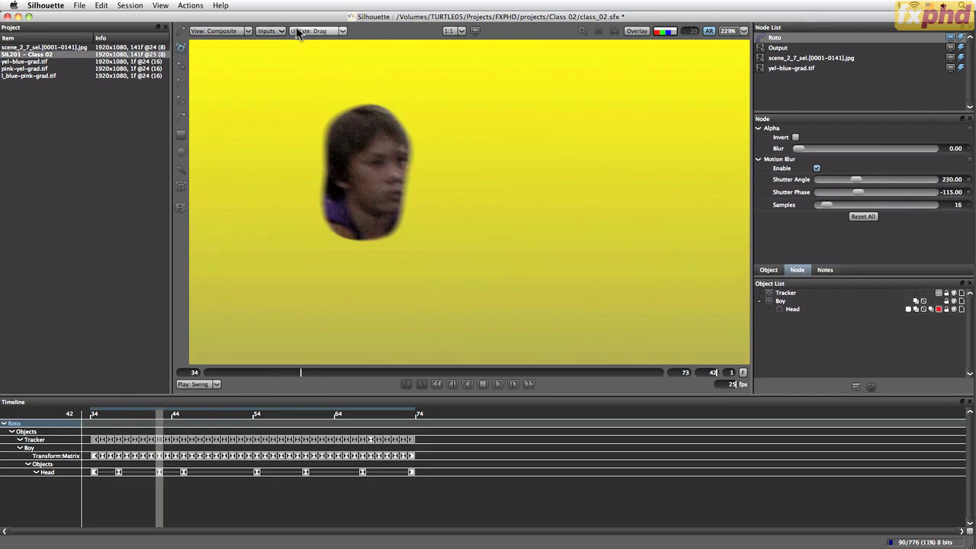
# Replace the background with pink-yel-grad.tif, check its node settings, and return to the Roto composite.
pyautogui.click(269, 30)
pyautogui.moveTo(292, 54)
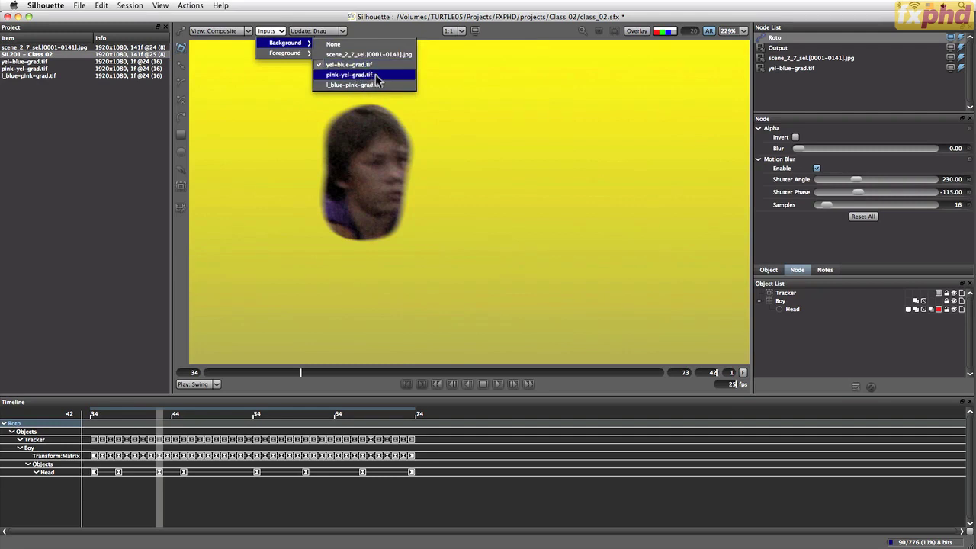
pyautogui.click(377, 76)
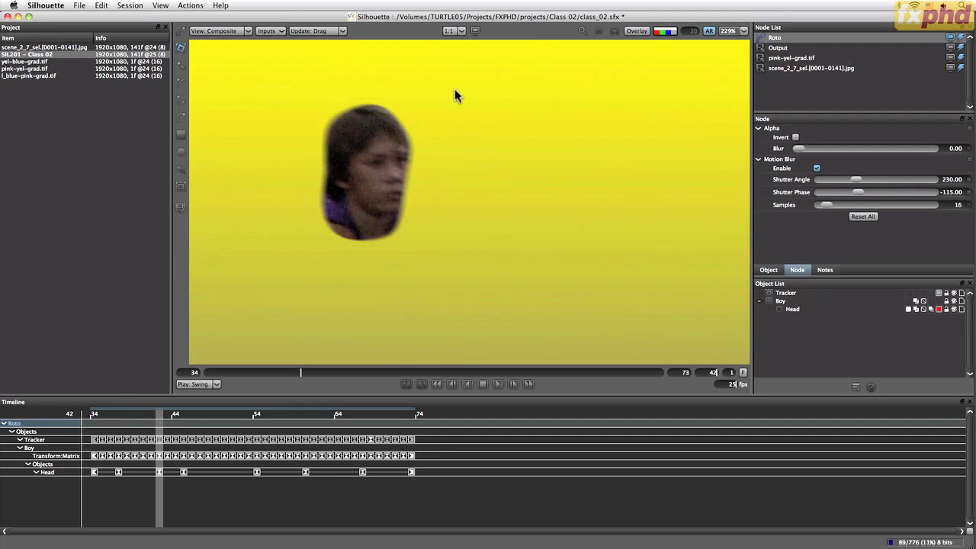
pyautogui.click(793, 59)
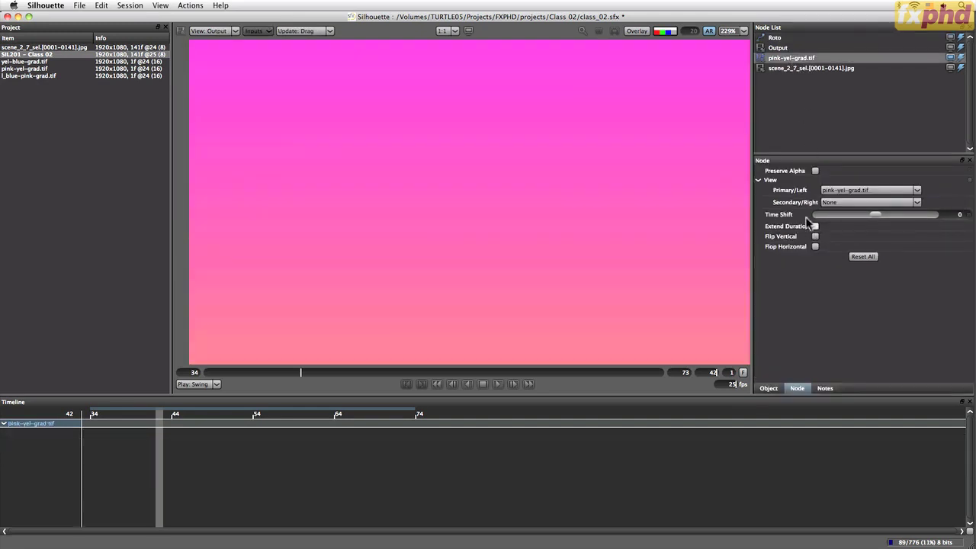
pyautogui.click(779, 37)
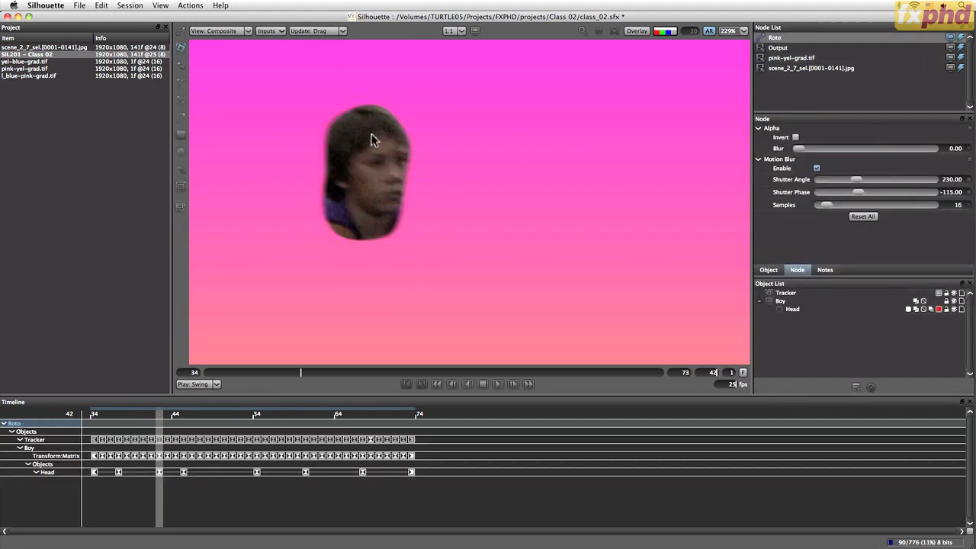
# Examine the head's motion-blurred edges against the pink-yellow gradient at frames 53 and 55.
pyautogui.press('f')
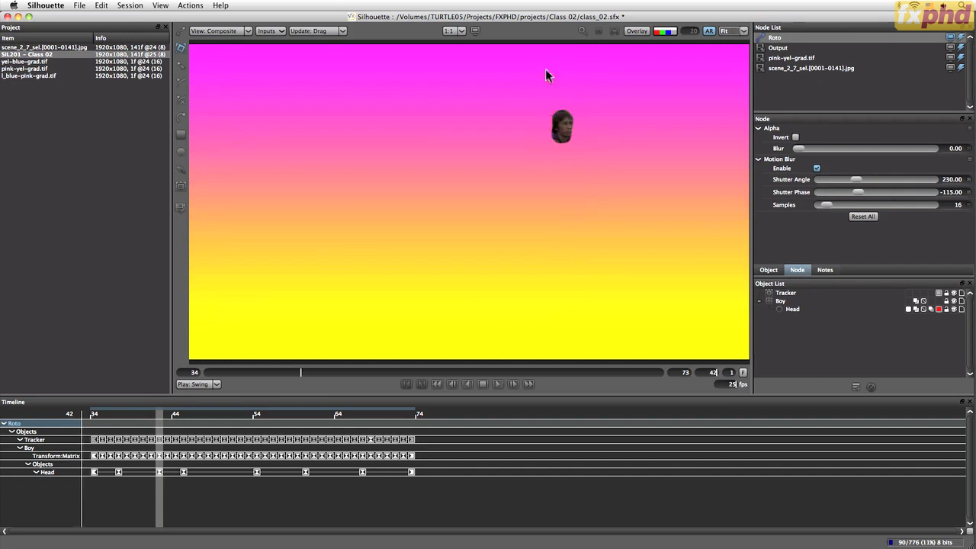
pyautogui.scroll(4, 587, 134)
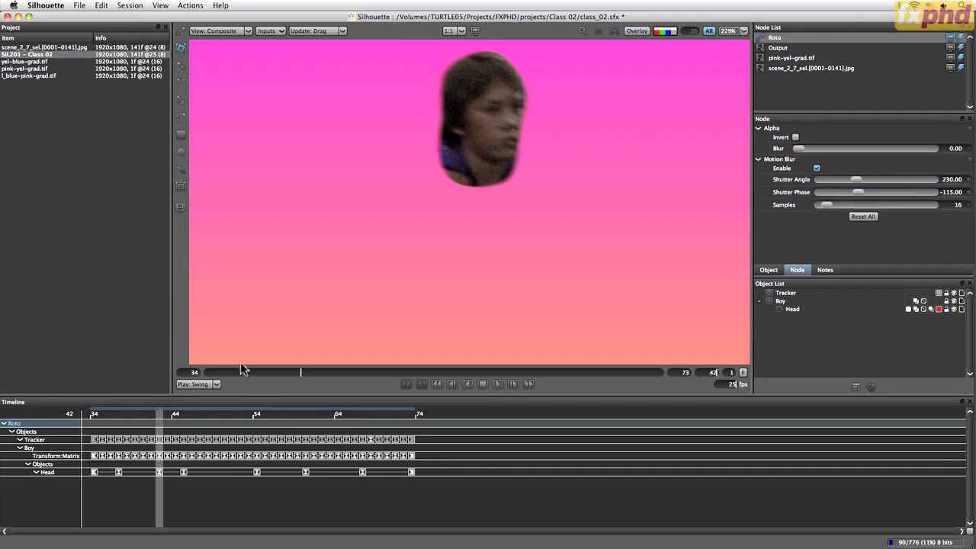
pyautogui.moveTo(305, 373); pyautogui.dragTo(430, 390)
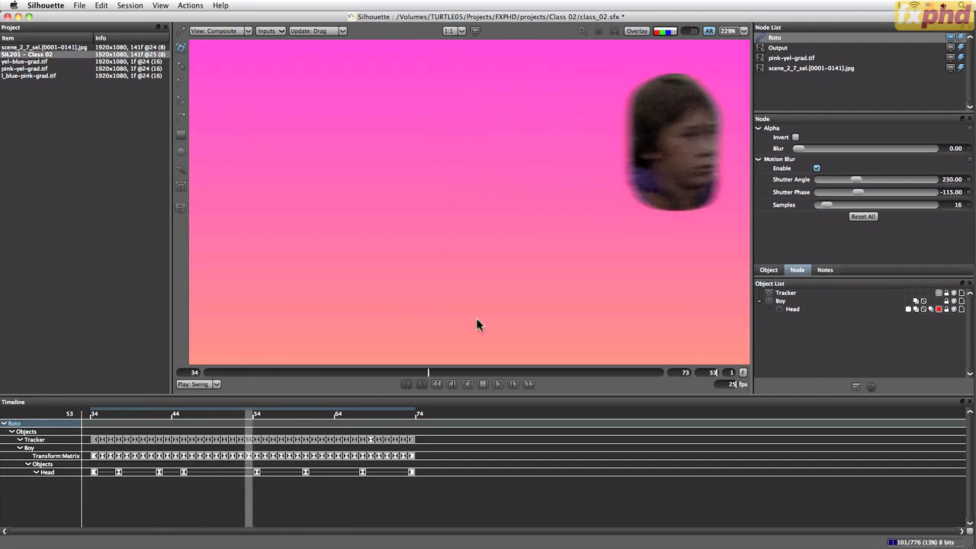
pyautogui.moveTo(666, 218); pyautogui.dragTo(440, 273)
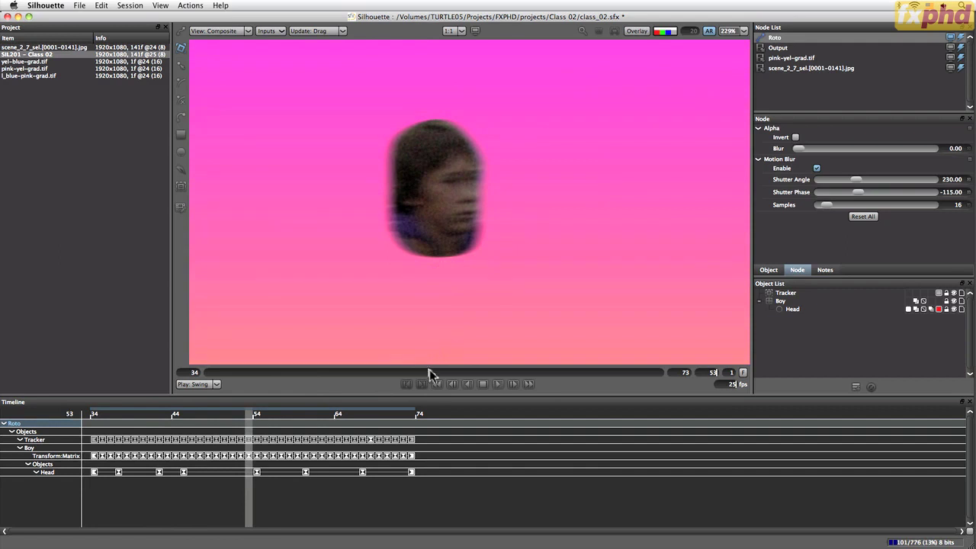
pyautogui.moveTo(430, 375); pyautogui.dragTo(453, 371)
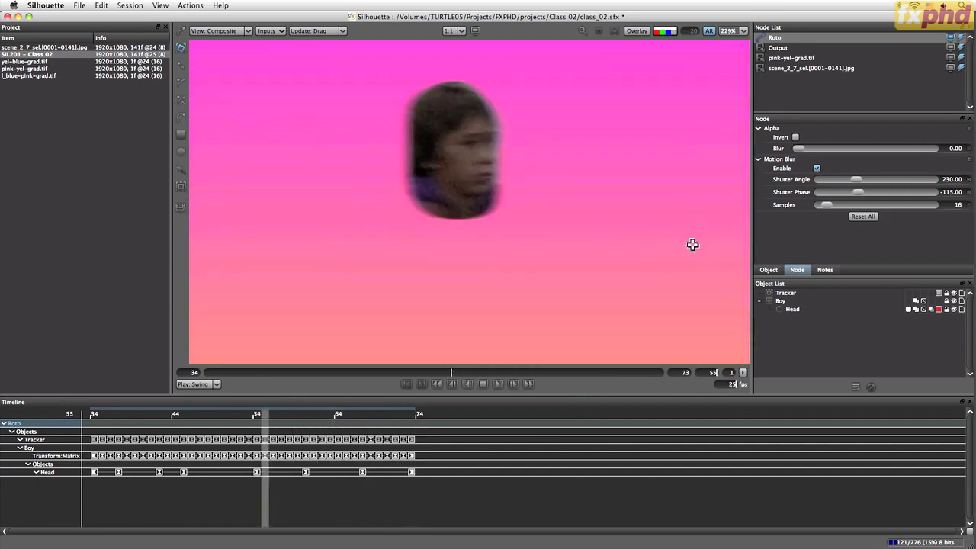
pyautogui.press('f')
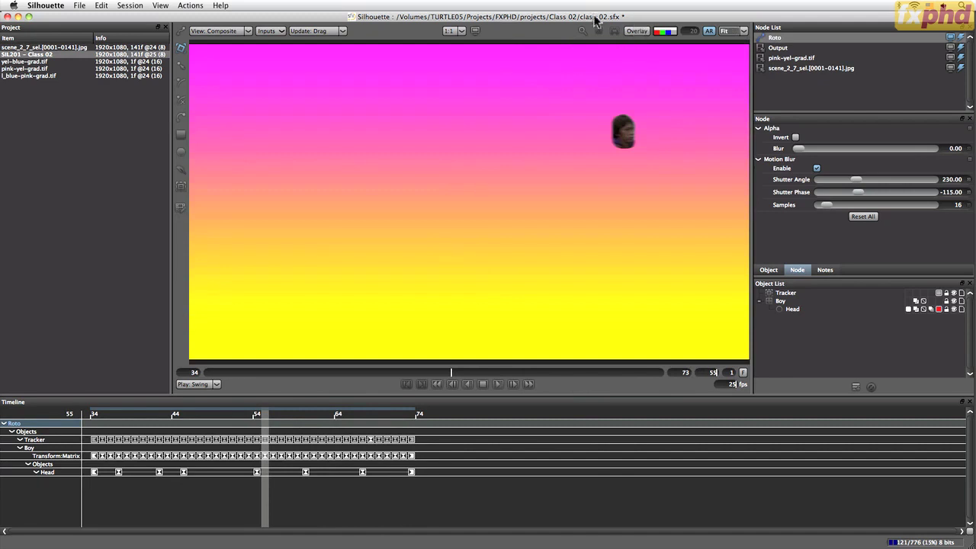
# Switch the viewer to Output, turn on the overlay, and frame the Head spline around the boy's upper body.
pyautogui.press('2')
pyautogui.press('1')
pyautogui.press('2')
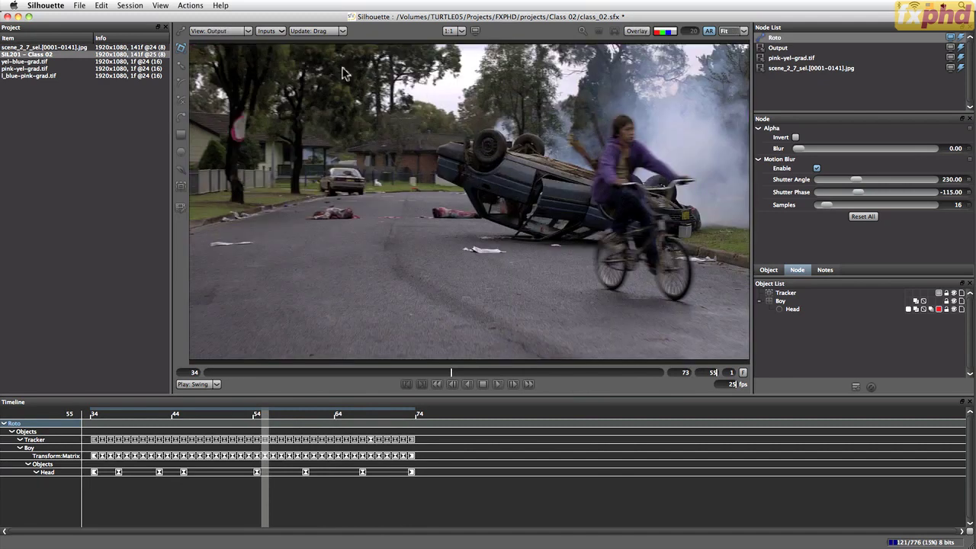
pyautogui.click(637, 31)
pyautogui.scroll(-1, 595, 160)
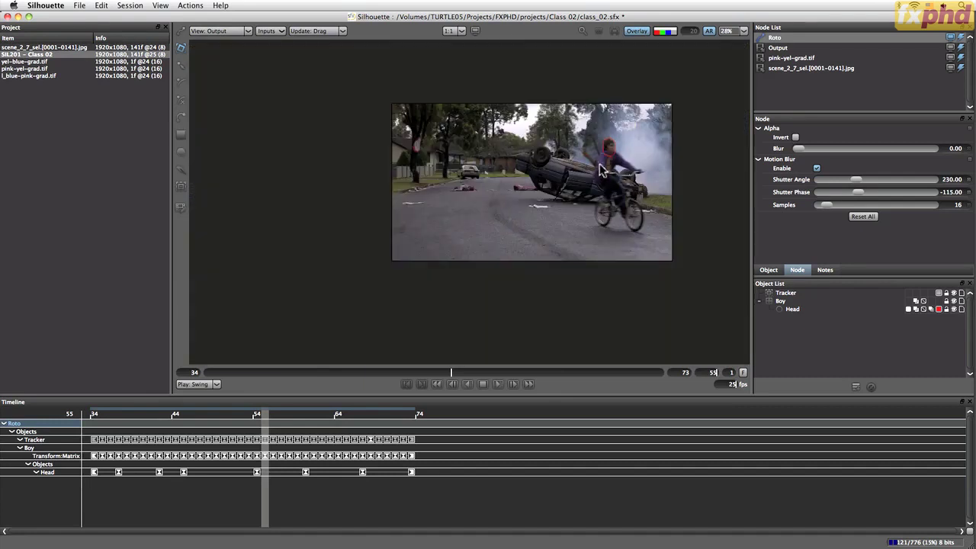
pyautogui.scroll(3, 614, 166)
pyautogui.moveTo(674, 190); pyautogui.dragTo(537, 311)
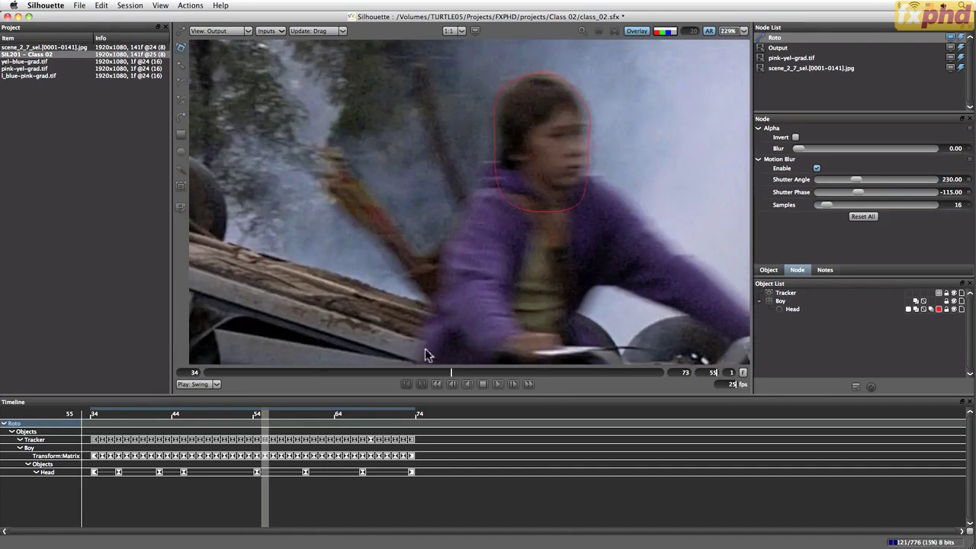
# Stabilize the viewer on the Boy layer at frame 66 and play through the shot, stopping at frame 68.
pyautogui.moveTo(451, 373); pyautogui.dragTo(582, 386)
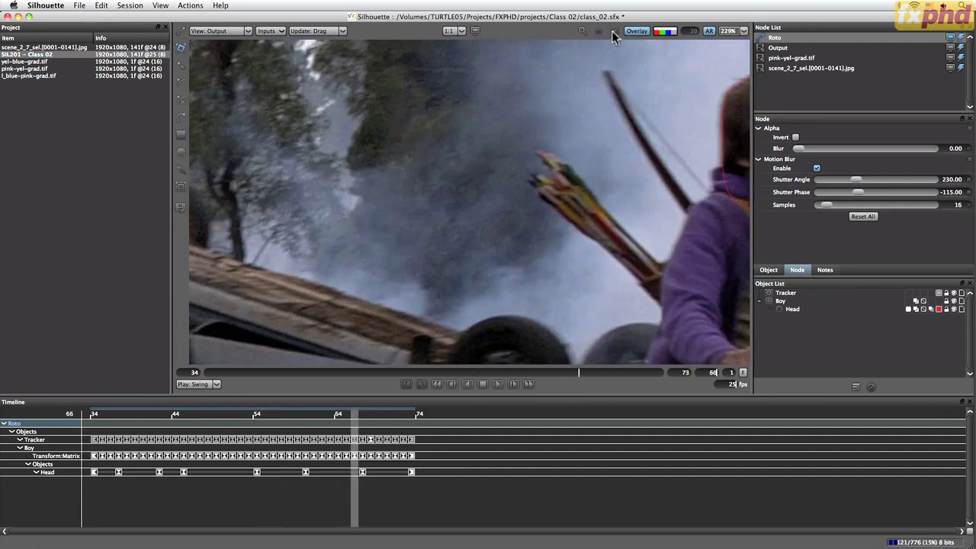
pyautogui.click(781, 301)
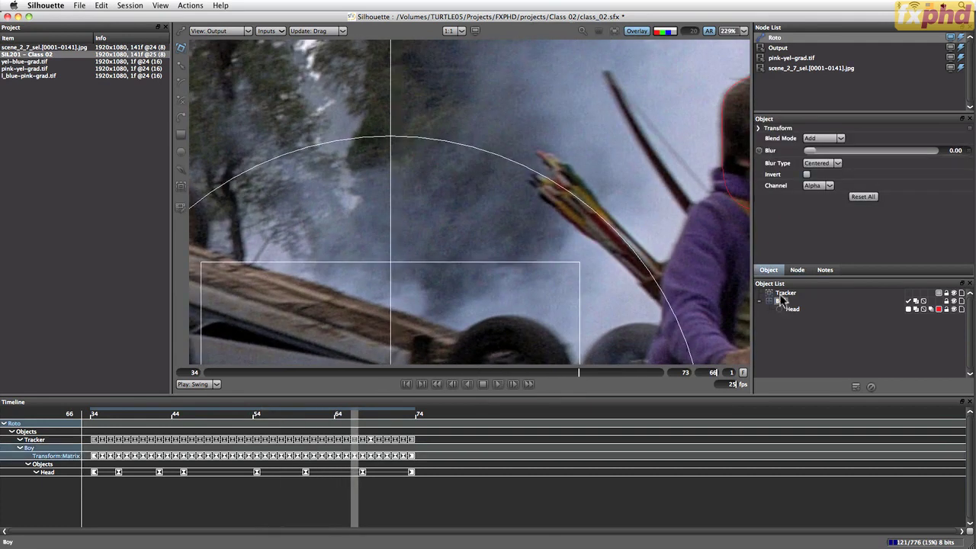
pyautogui.click(614, 31)
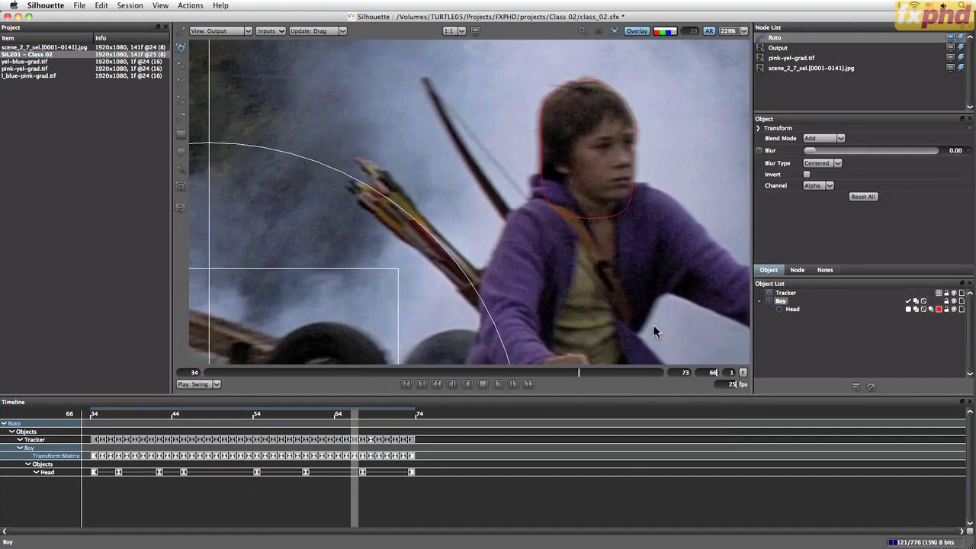
pyautogui.moveTo(590, 372); pyautogui.dragTo(321, 384)
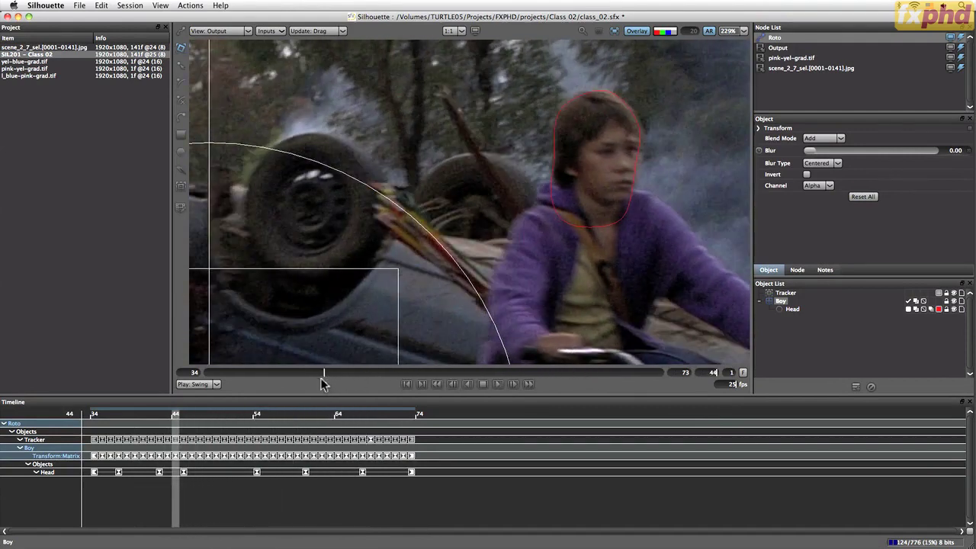
pyautogui.click(497, 384)
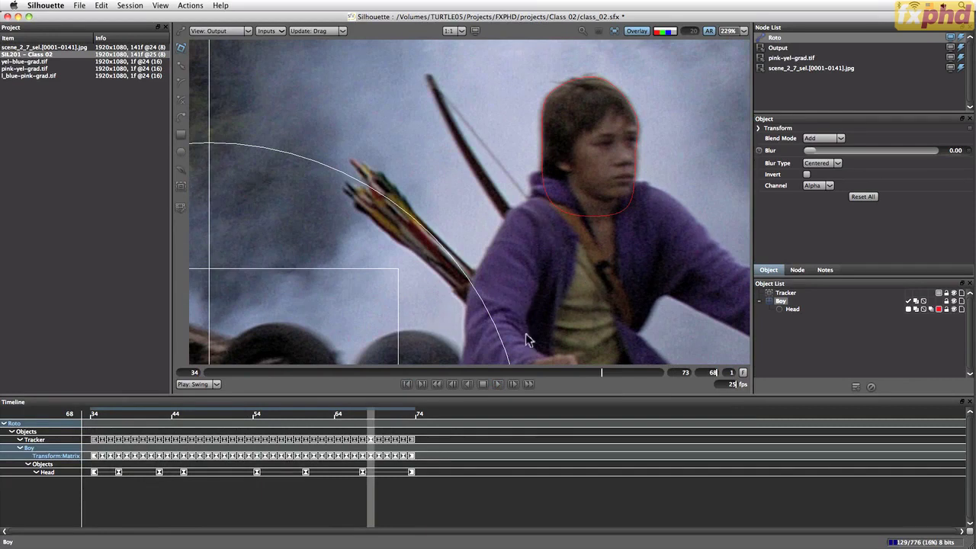
pyautogui.moveTo(604, 377)
pyautogui.mouseDown()
pyautogui.moveTo(660, 373)
pyautogui.moveTo(571, 372)
pyautogui.moveTo(615, 371)
pyautogui.moveTo(600, 374)
pyautogui.mouseUp()
# Create a new layer named Quiver and nest it inside the Boy layer.
pyautogui.click(856, 387)
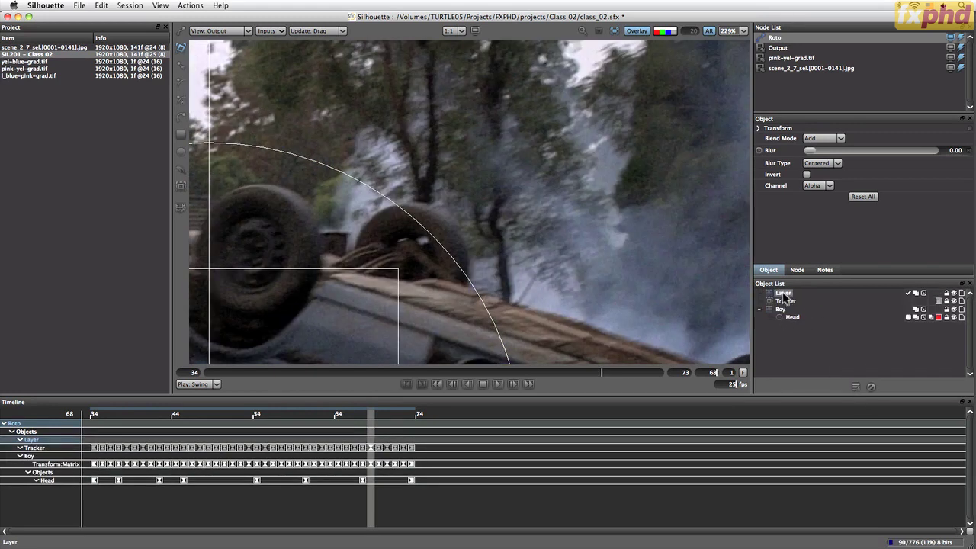
pyautogui.moveTo(783, 295); pyautogui.dragTo(768, 311)
pyautogui.doubleClick(793, 309)
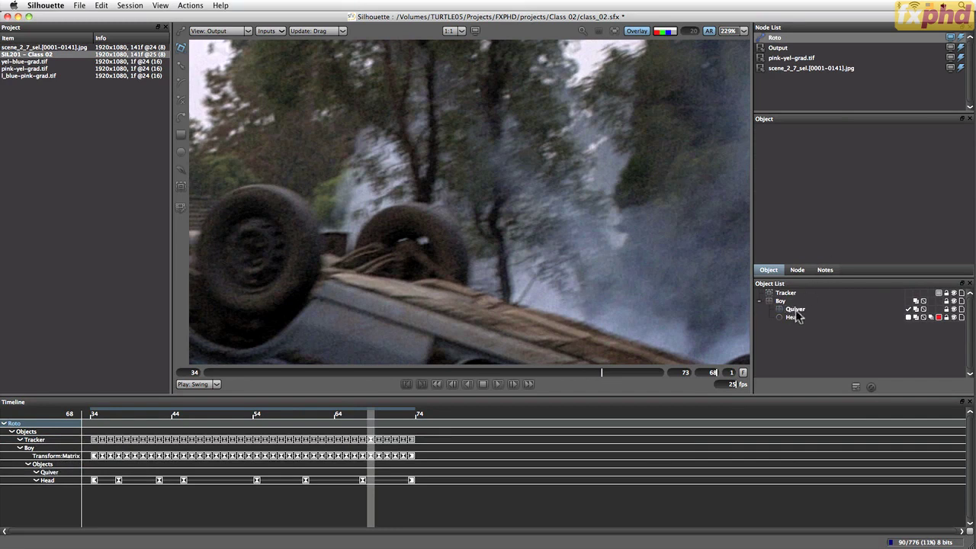
pyautogui.press('Return')
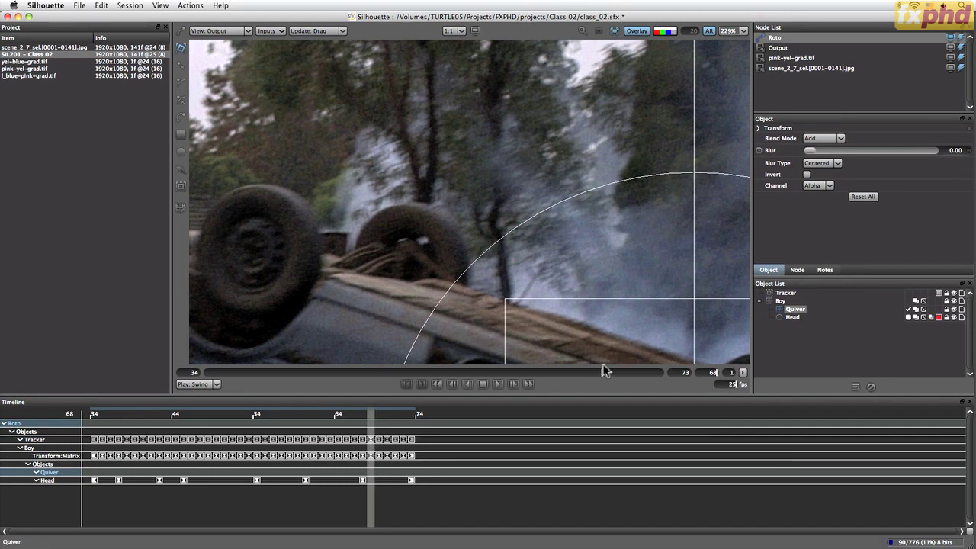
# Match-move the Quiver layer to the Tracker's X and Y position, and check the stabilized result across the frames.
pyautogui.moveTo(601, 372); pyautogui.dragTo(347, 370)
pyautogui.click(180, 186)
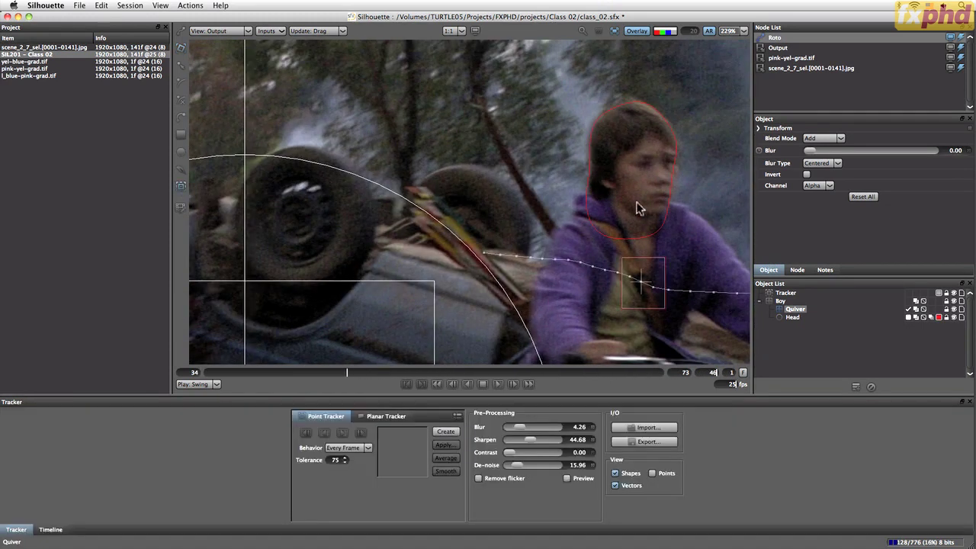
pyautogui.keyDown('shift'); pyautogui.click(786, 294); pyautogui.keyUp('shift')
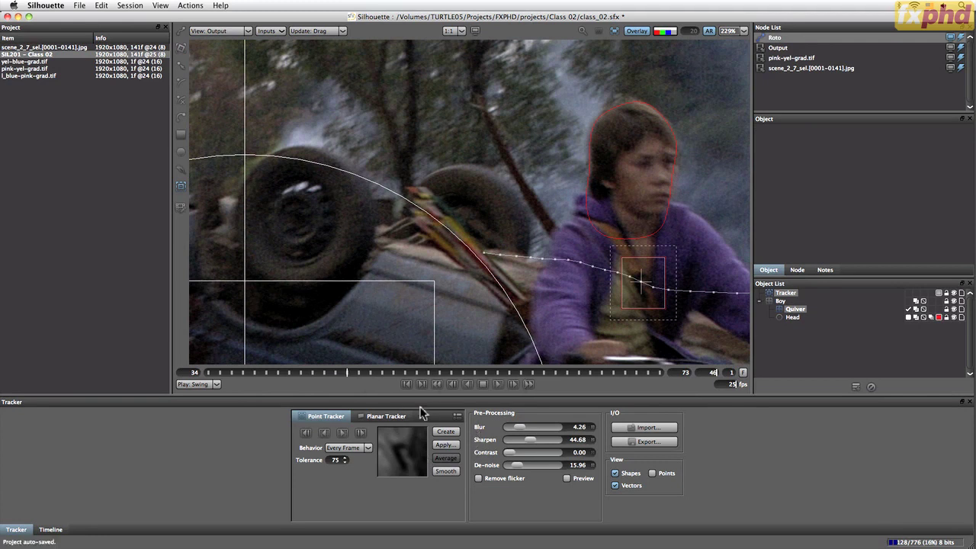
pyautogui.click(445, 445)
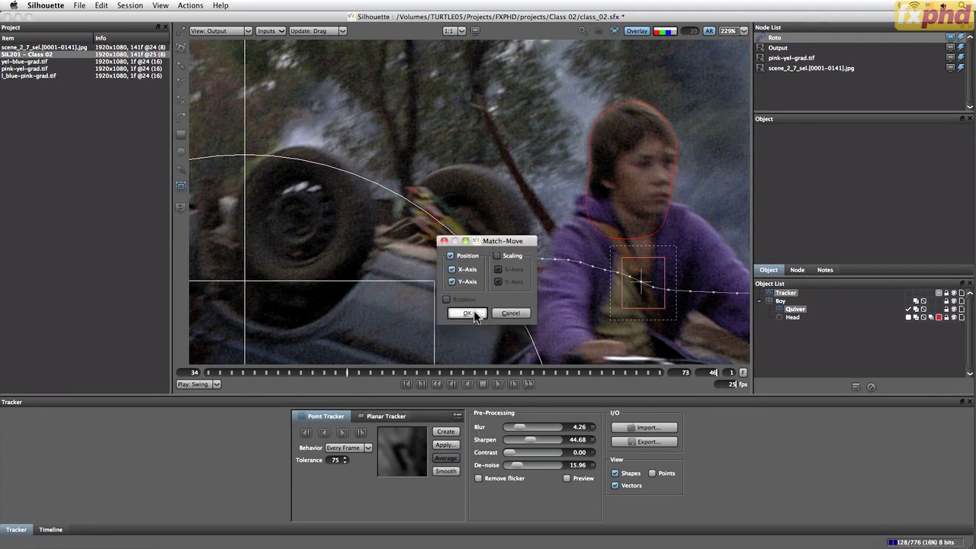
pyautogui.click(465, 313)
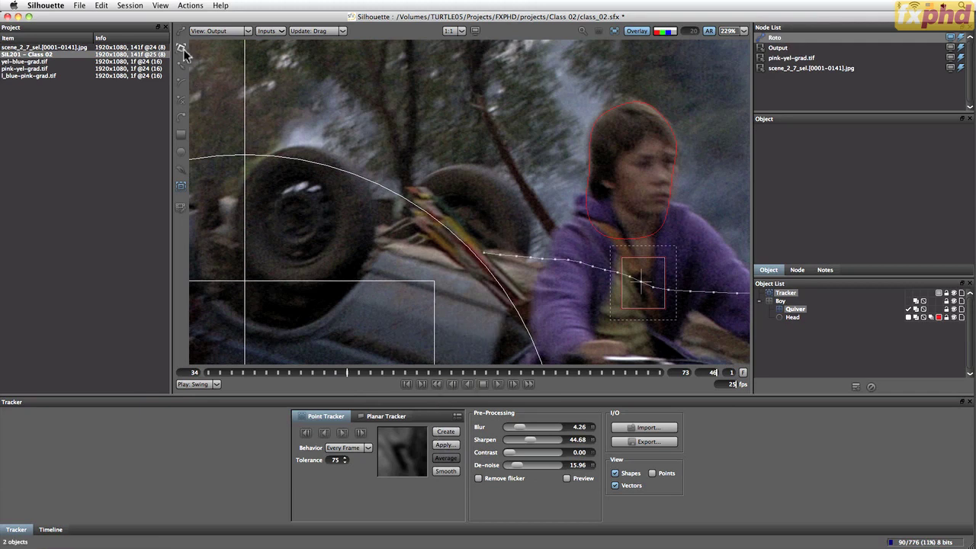
pyautogui.click(181, 48)
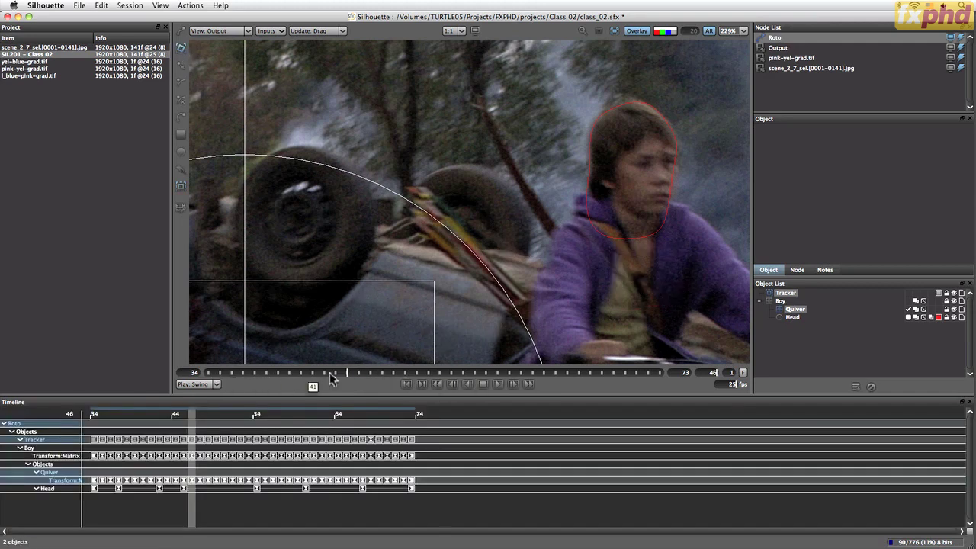
pyautogui.moveTo(611, 377); pyautogui.dragTo(232, 372)
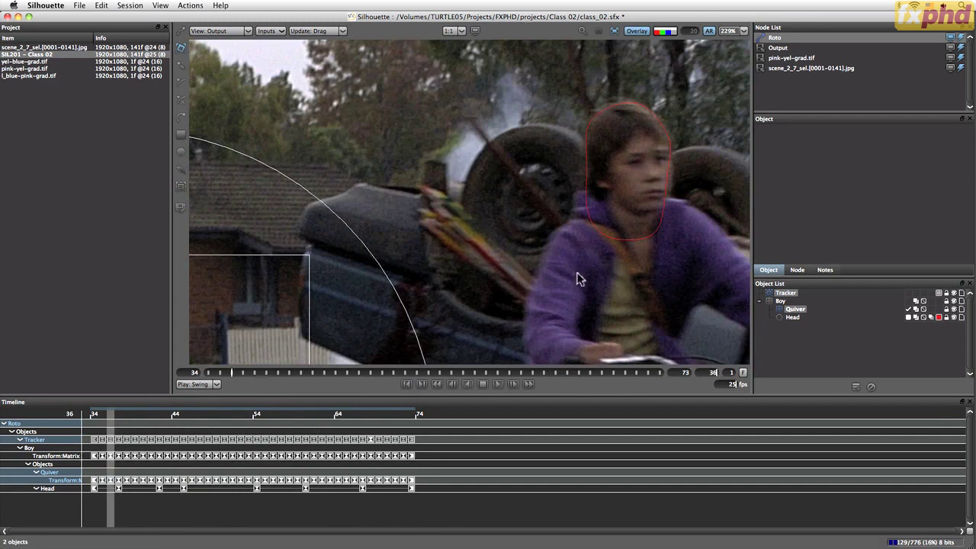
# Outline the boy's arrows at frame 44 with a rough X-Spline in the Quiver layer.
pyautogui.press('f')
pyautogui.moveTo(334, 374); pyautogui.dragTo(344, 355)
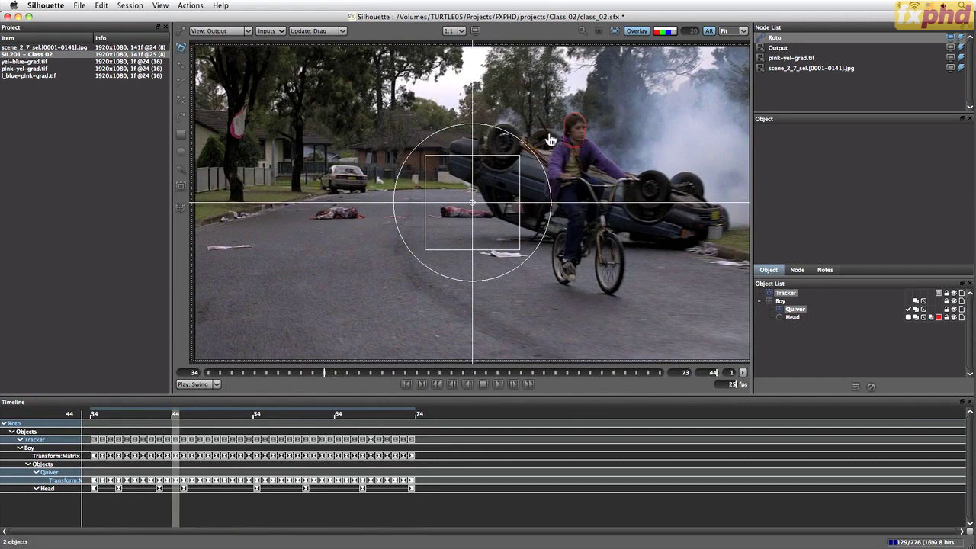
pyautogui.click(183, 102)
pyautogui.click(546, 169)
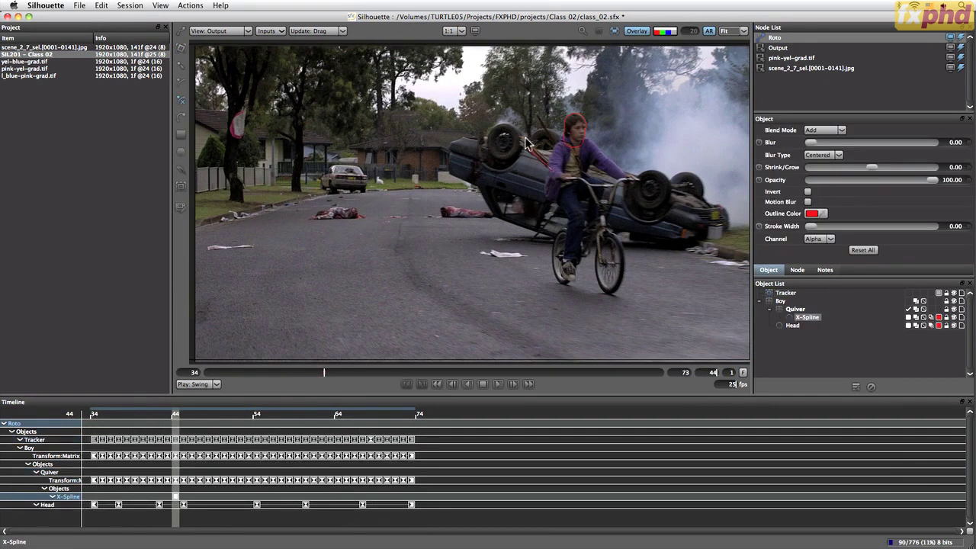
pyautogui.rightClick(555, 175)
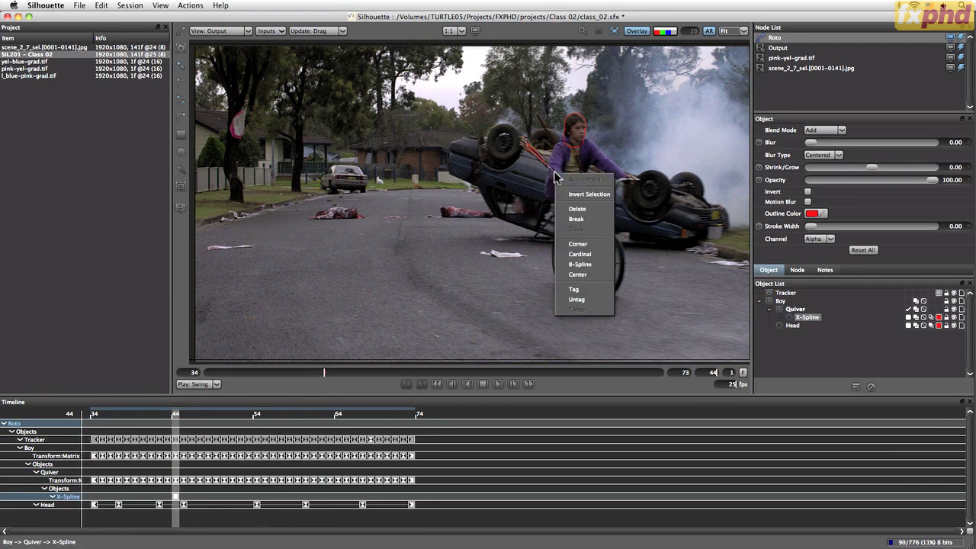
pyautogui.click(561, 185)
pyautogui.click(561, 184)
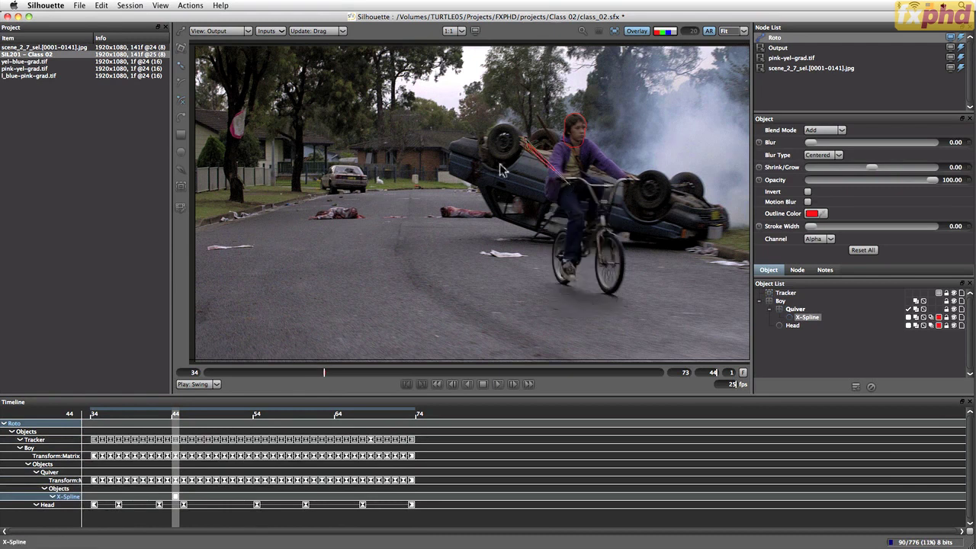
# Compare the Transform parameters of the Boy and Quiver layers and examine how the nested quiver shape follows the footage.
pyautogui.moveTo(326, 373)
pyautogui.mouseDown()
pyautogui.moveTo(708, 367)
pyautogui.moveTo(213, 372)
pyautogui.moveTo(231, 351)
pyautogui.moveTo(322, 375)
pyautogui.mouseUp()
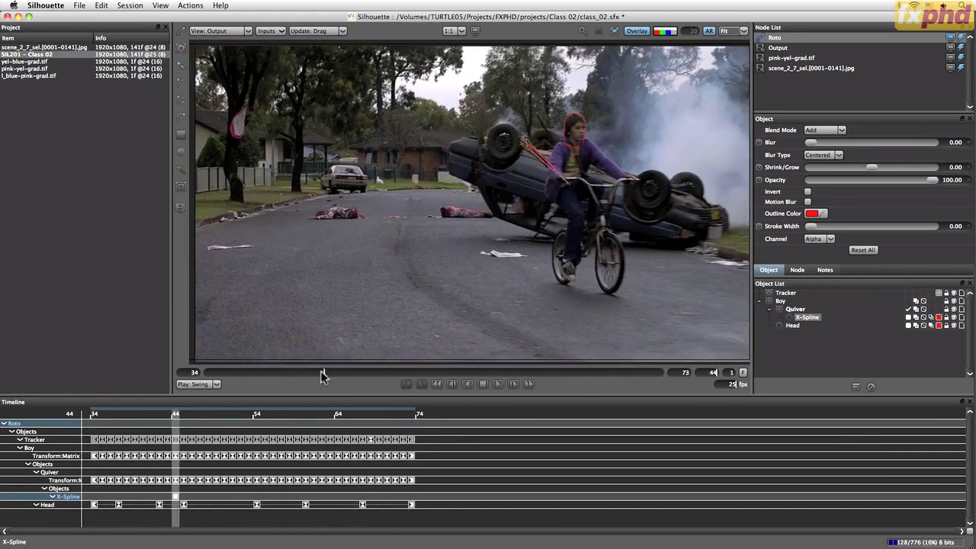
pyautogui.click(781, 301)
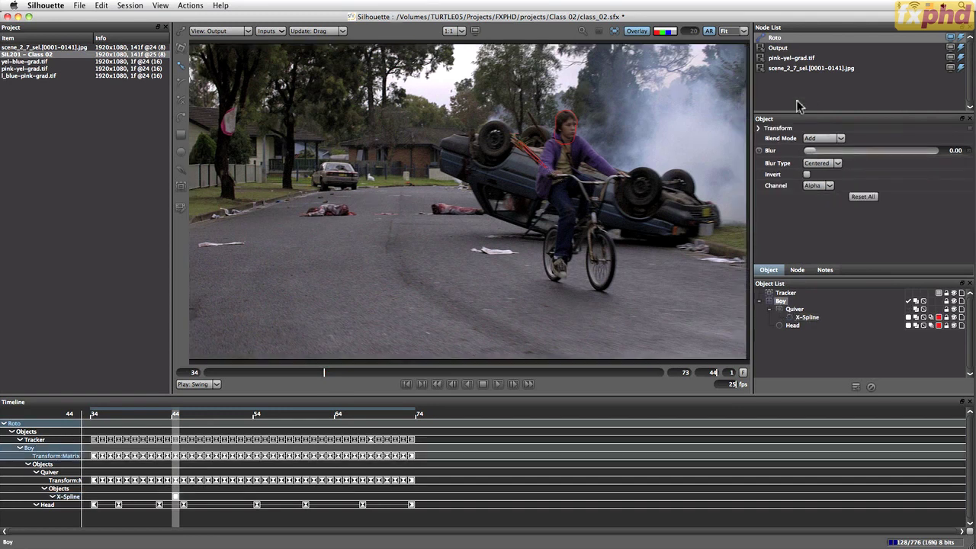
pyautogui.click(759, 129)
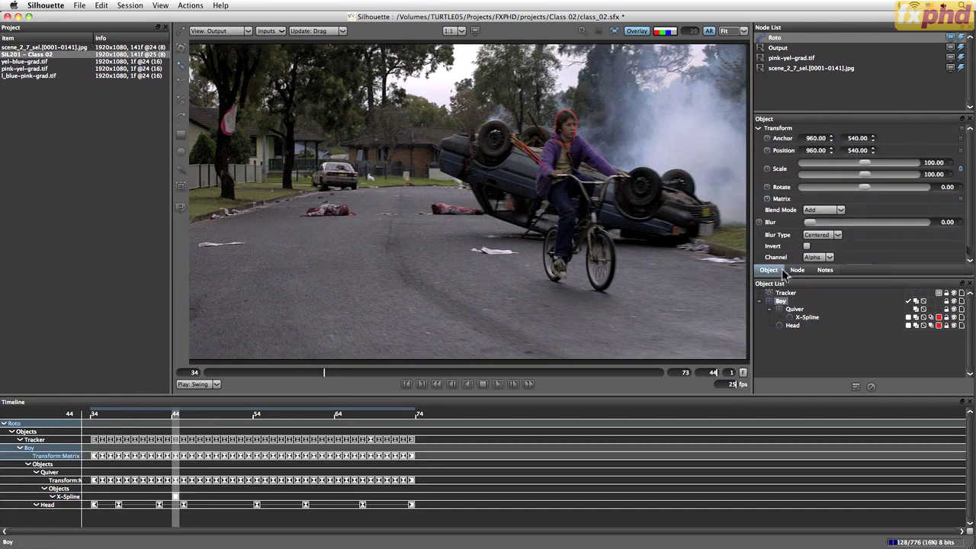
pyautogui.click(795, 310)
pyautogui.click(759, 129)
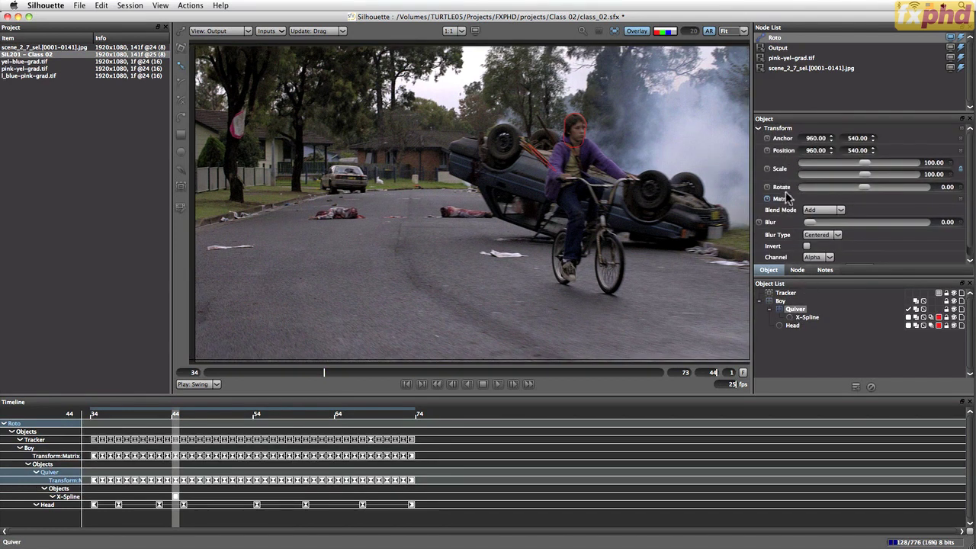
pyautogui.moveTo(326, 373)
pyautogui.mouseDown()
pyautogui.moveTo(612, 394)
pyautogui.moveTo(311, 376)
pyautogui.mouseUp()
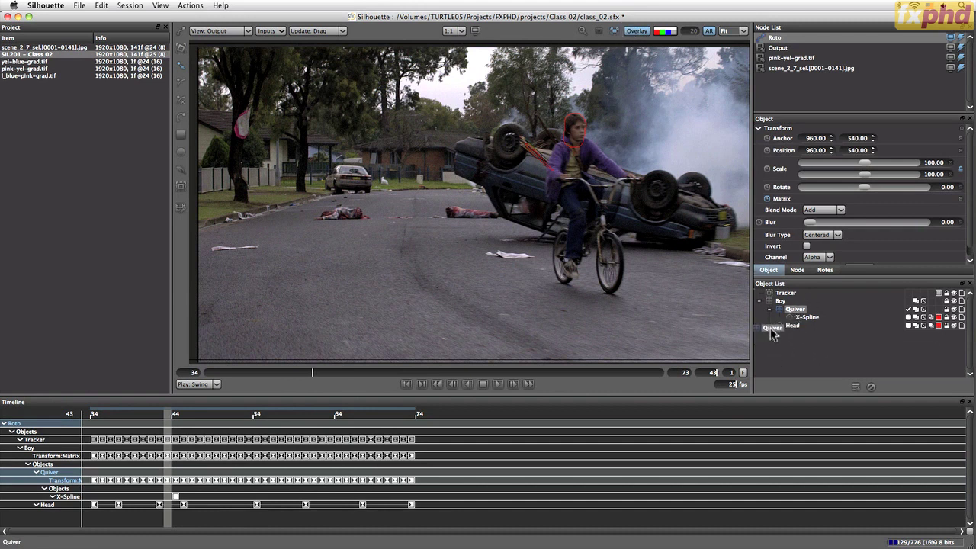
# Move the Quiver layer out of the Boy layer to the top level and stabilize the viewer on it, checking back to frame 36.
pyautogui.moveTo(810, 327); pyautogui.dragTo(793, 347)
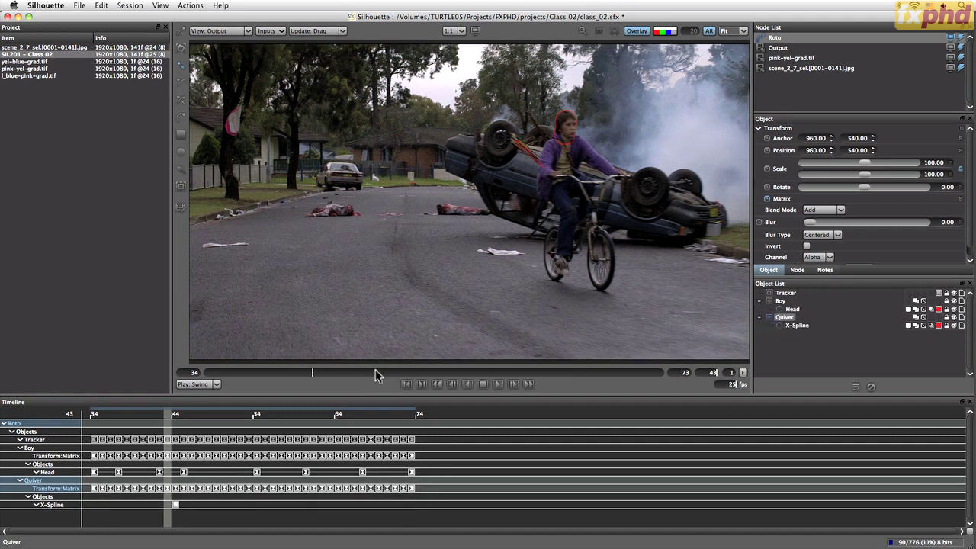
pyautogui.moveTo(315, 373); pyautogui.dragTo(384, 361)
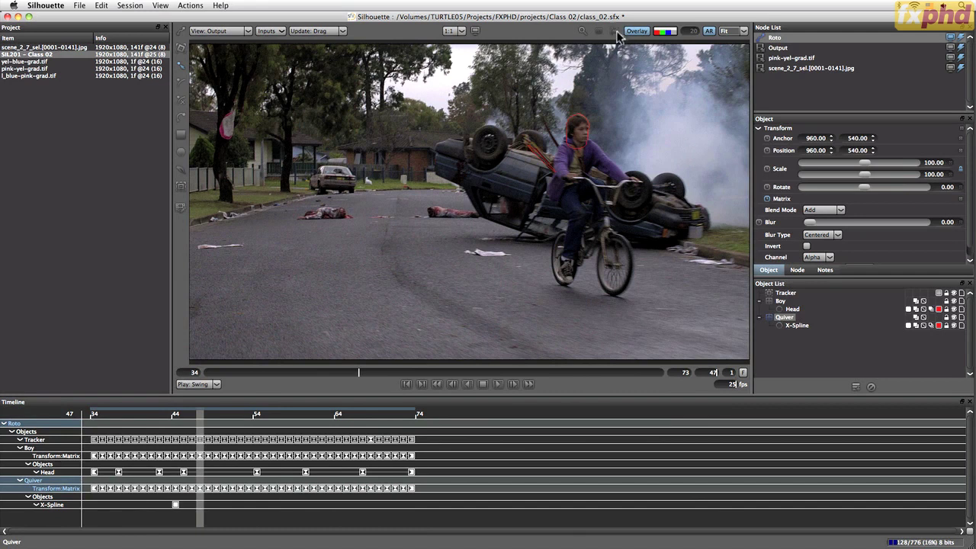
pyautogui.click(793, 327)
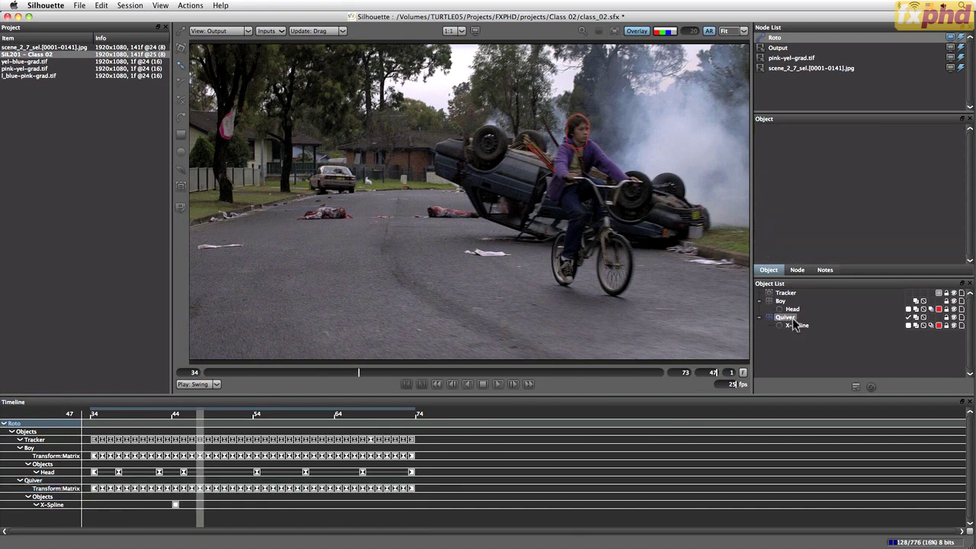
pyautogui.click(784, 317)
pyautogui.click(616, 31)
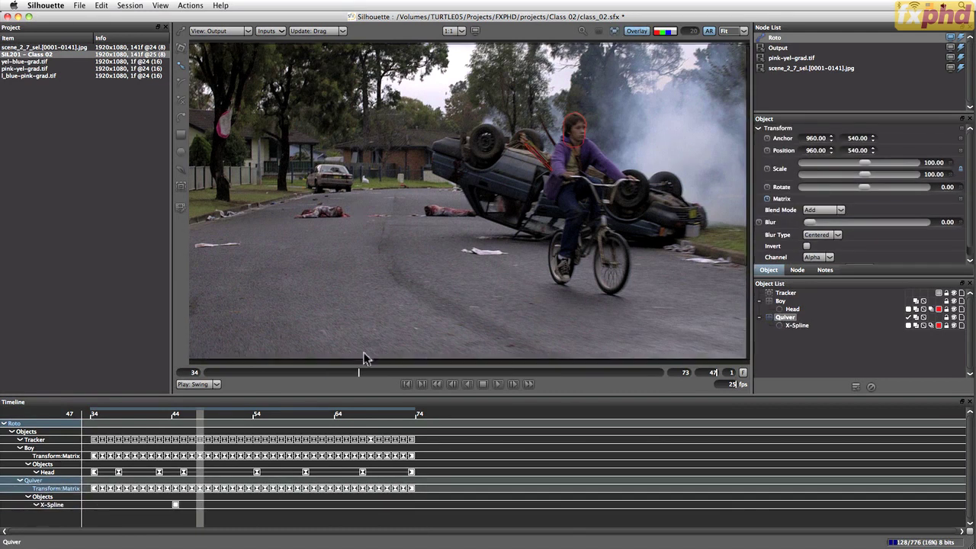
pyautogui.moveTo(360, 371); pyautogui.dragTo(266, 311)
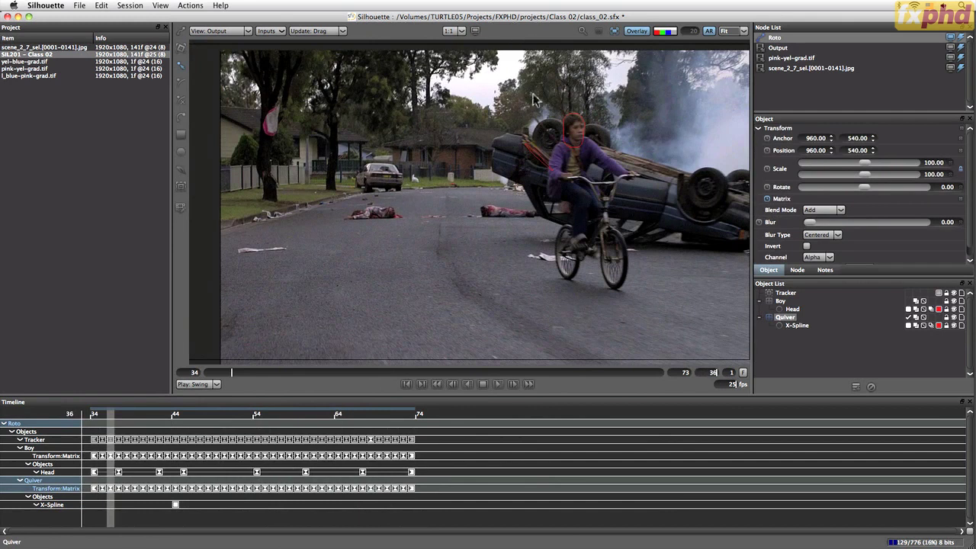
# Check the rough quiver shape close up from frame 36 to 68 and delete that X-Spline.
pyautogui.scroll(5, 738, 188)
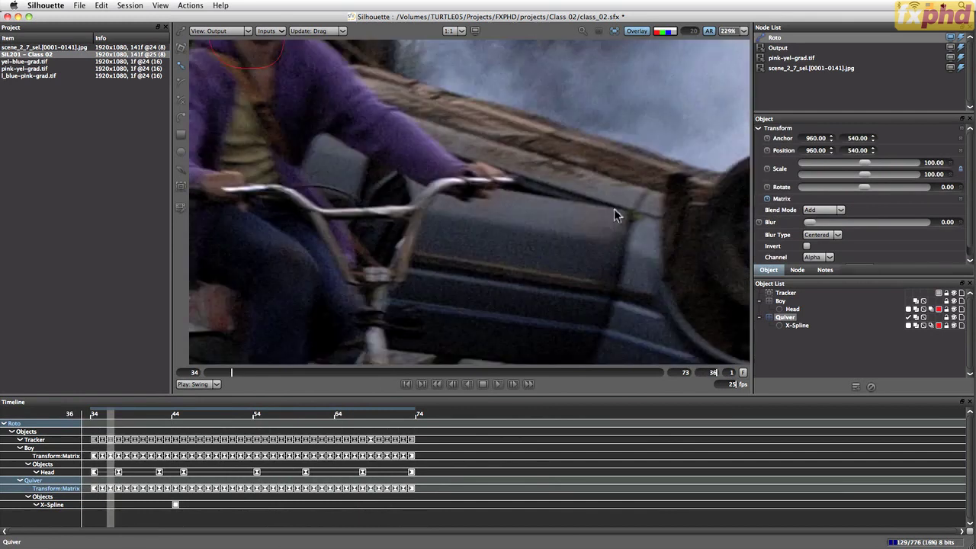
pyautogui.moveTo(407, 216); pyautogui.dragTo(681, 258)
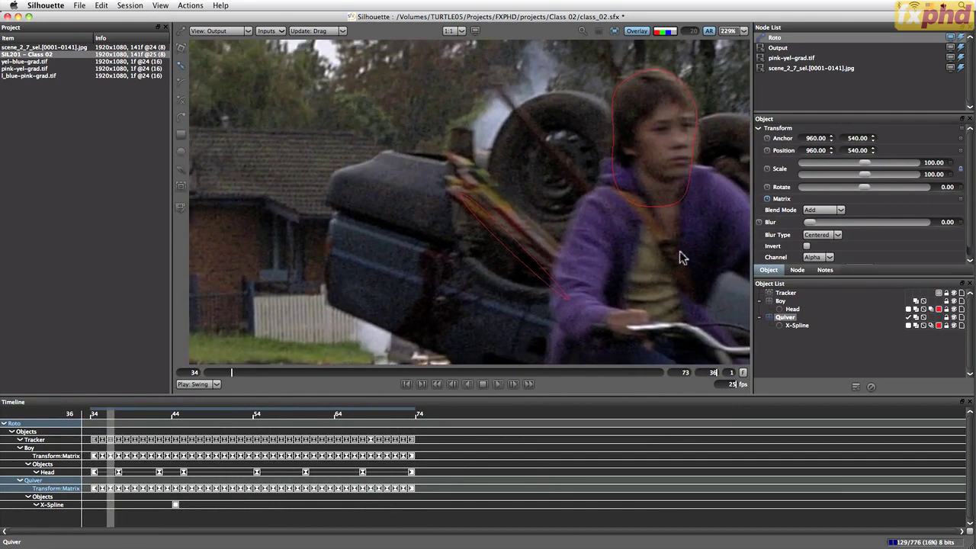
pyautogui.moveTo(234, 370); pyautogui.dragTo(624, 390)
pyautogui.click(797, 326)
pyautogui.press('Delete')
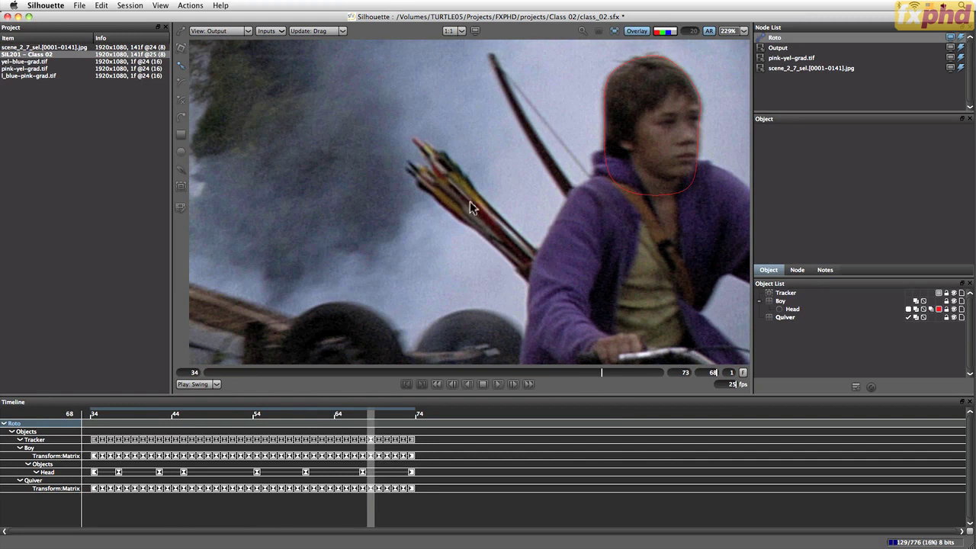
# Begin a new X-Spline in the Quiver layer at frame 69, tracing the arrows' upper edge from the sleeve to the fletching.
pyautogui.moveTo(603, 373); pyautogui.dragTo(637, 375)
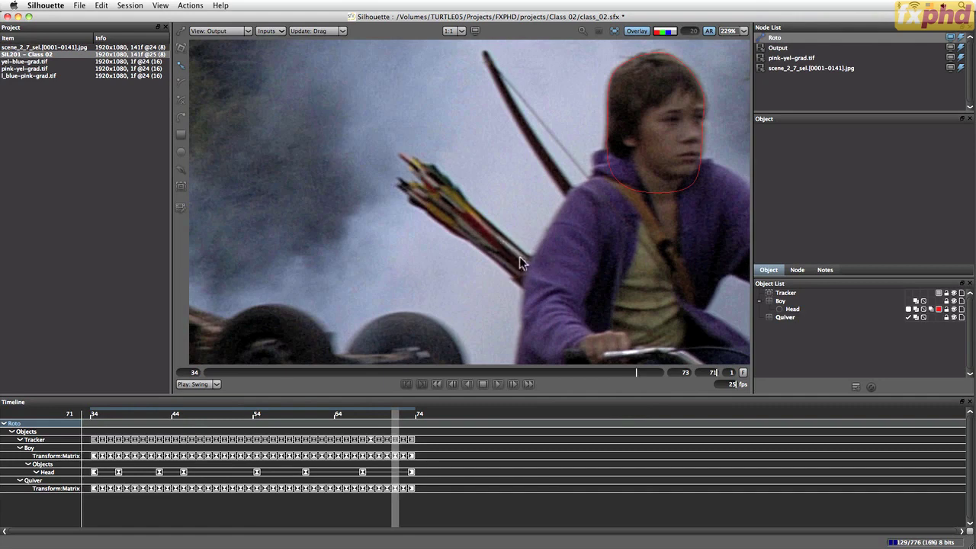
pyautogui.moveTo(649, 371)
pyautogui.mouseDown()
pyautogui.moveTo(665, 372)
pyautogui.moveTo(229, 374)
pyautogui.moveTo(508, 397)
pyautogui.moveTo(634, 395)
pyautogui.moveTo(614, 398)
pyautogui.mouseUp()
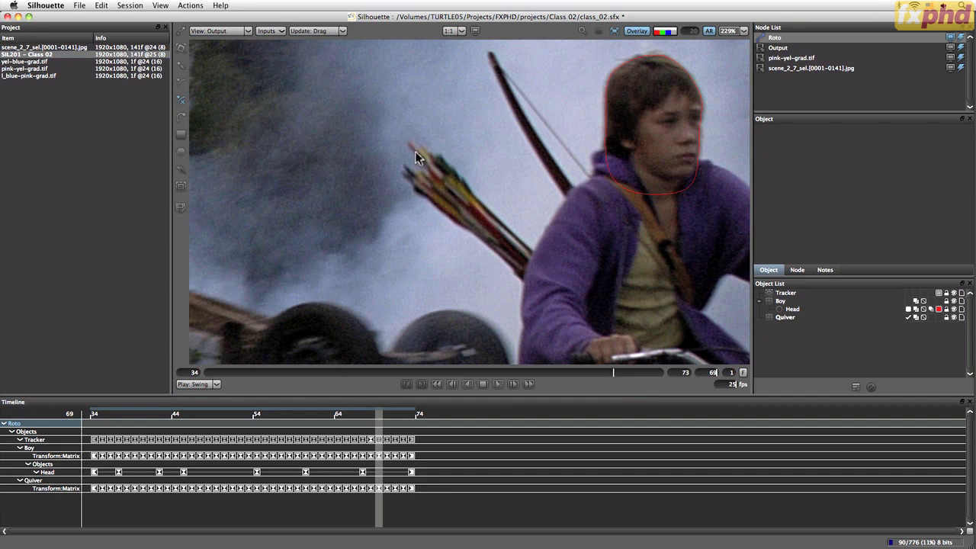
pyautogui.click(545, 265)
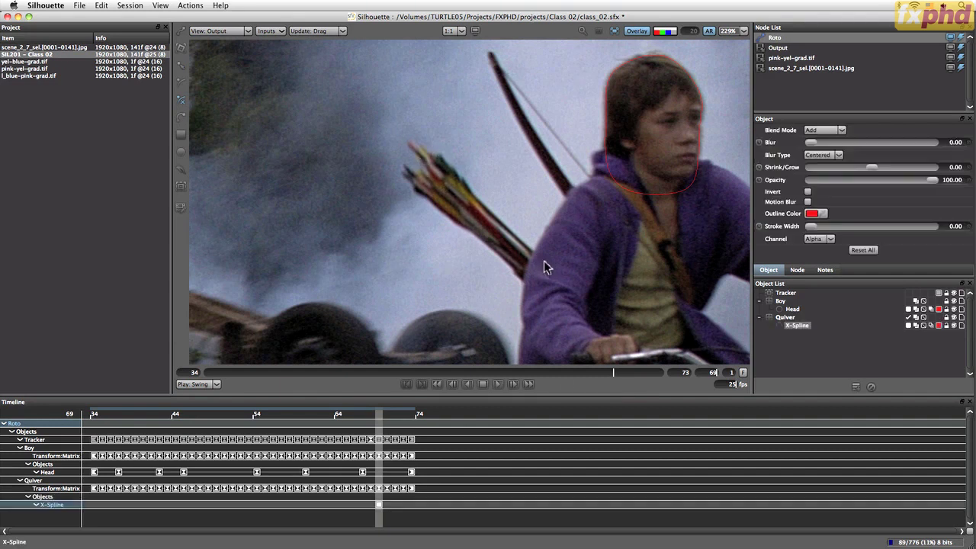
pyautogui.scroll(1, 480, 199)
pyautogui.click(481, 199)
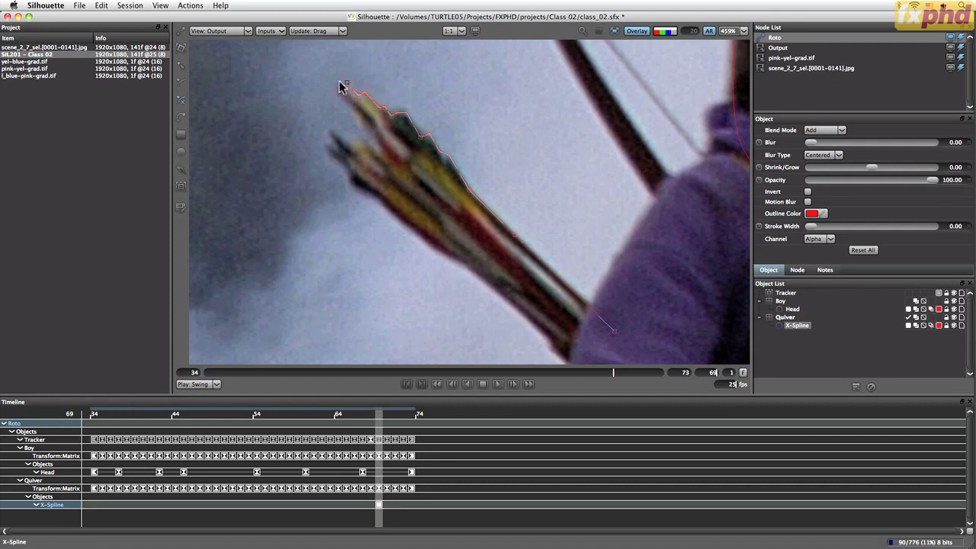
# Continue the X-Spline around the two groups of arrow tips and down the lower edge of the arrows.
pyautogui.click(351, 112)
pyautogui.click(373, 141)
pyautogui.click(351, 139)
pyautogui.click(338, 132)
pyautogui.click(329, 132)
pyautogui.click(331, 143)
pyautogui.click(345, 169)
pyautogui.click(377, 200)
pyautogui.click(436, 251)
pyautogui.click(526, 318)
# Extend the X-Spline across the boy's sleeve with loose outer points and close it at its first point.
pyautogui.moveTo(507, 300); pyautogui.dragTo(441, 210)
pyautogui.click(484, 258)
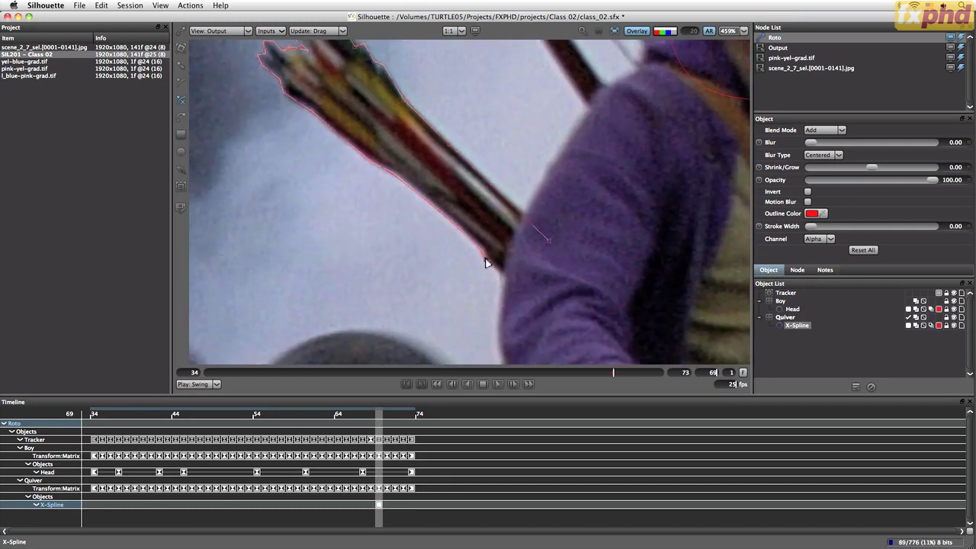
pyautogui.click(509, 280)
pyautogui.moveTo(594, 328); pyautogui.dragTo(501, 224)
pyautogui.click(534, 279)
pyautogui.click(579, 241)
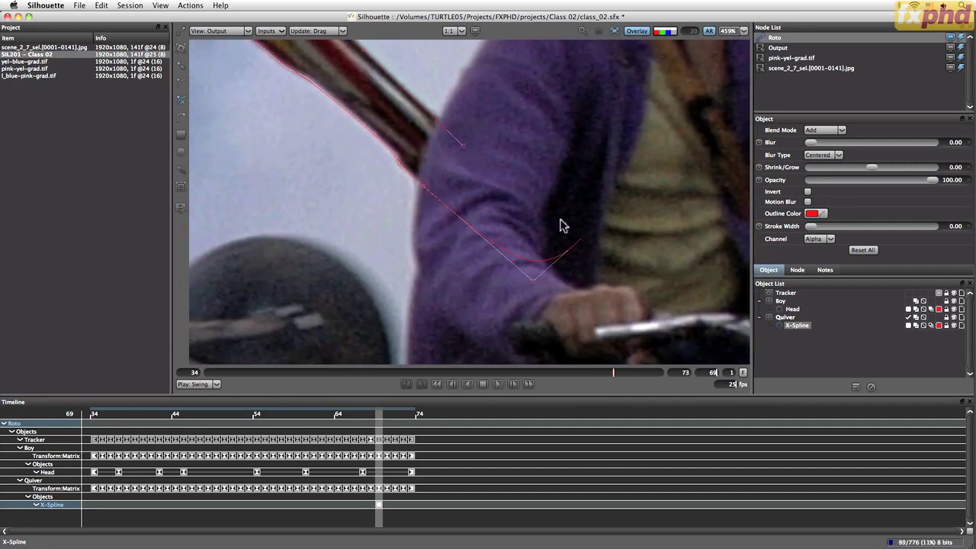
pyautogui.rightClick(506, 191)
pyautogui.press('Escape')
pyautogui.click(462, 148)
# Fine-tune the closed X-Spline's points around the tips of the lower arrows.
pyautogui.moveTo(421, 142); pyautogui.dragTo(595, 318)
pyautogui.moveTo(466, 170); pyautogui.dragTo(483, 241)
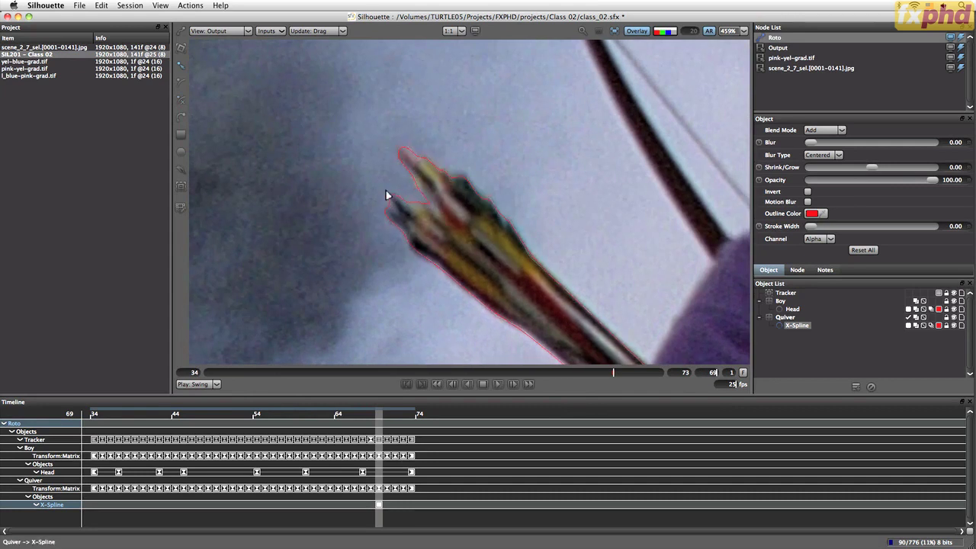
pyautogui.moveTo(387, 196)
pyautogui.mouseDown()
pyautogui.moveTo(399, 200)
pyautogui.moveTo(389, 193)
pyautogui.mouseUp()
pyautogui.moveTo(501, 206); pyautogui.dragTo(174, 312)
# Check the arrow shape with the alpha overlay at frame 69 and select its points along the upper fletching for adjustment.
pyautogui.press('o')
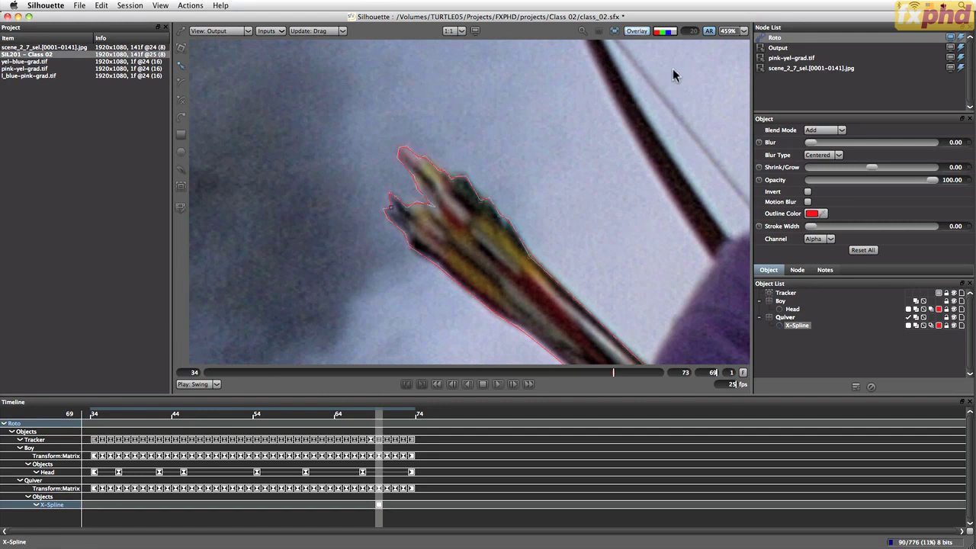
pyautogui.hotkey('shift', 'a')
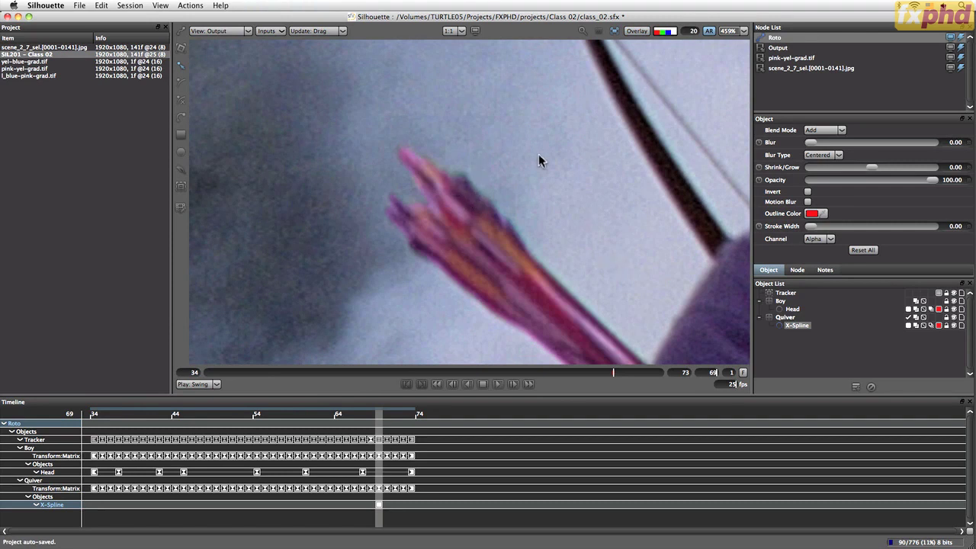
pyautogui.press('o')
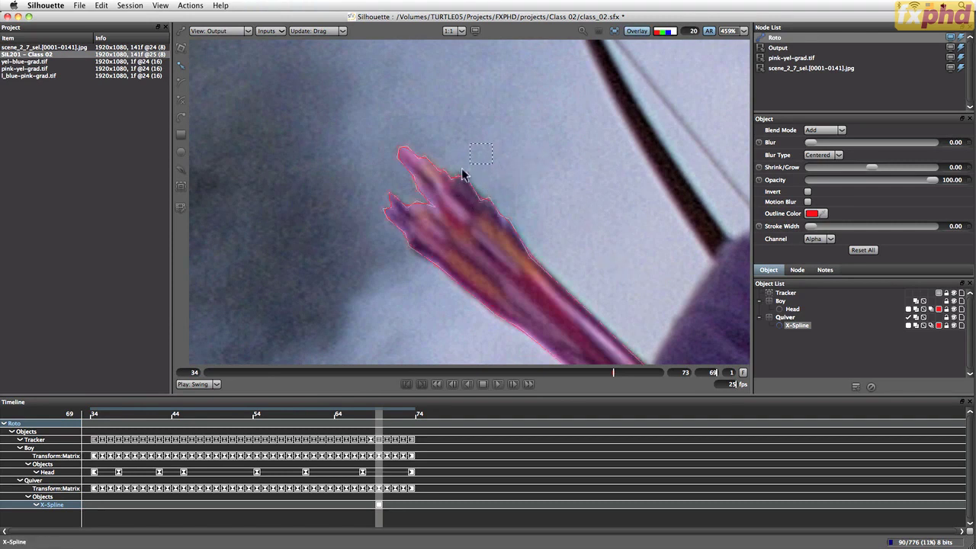
pyautogui.moveTo(493, 143); pyautogui.dragTo(464, 179)
pyautogui.moveTo(552, 335); pyautogui.dragTo(398, 192)
pyautogui.press('s')
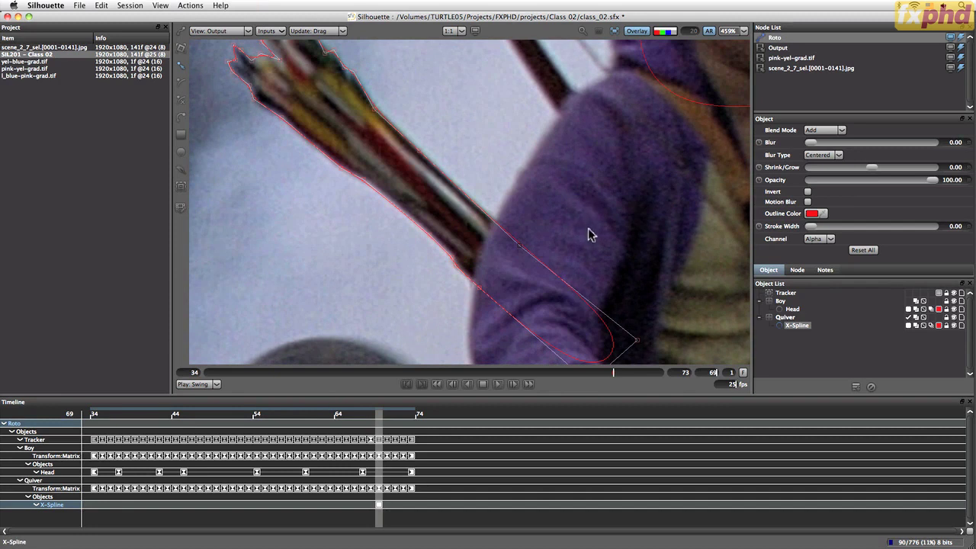
# Step back and forth through frames 69 to 73 to examine how the arrows move against the X-Spline.
pyautogui.press('x')
pyautogui.press('x')
pyautogui.press('x')
pyautogui.press('x')
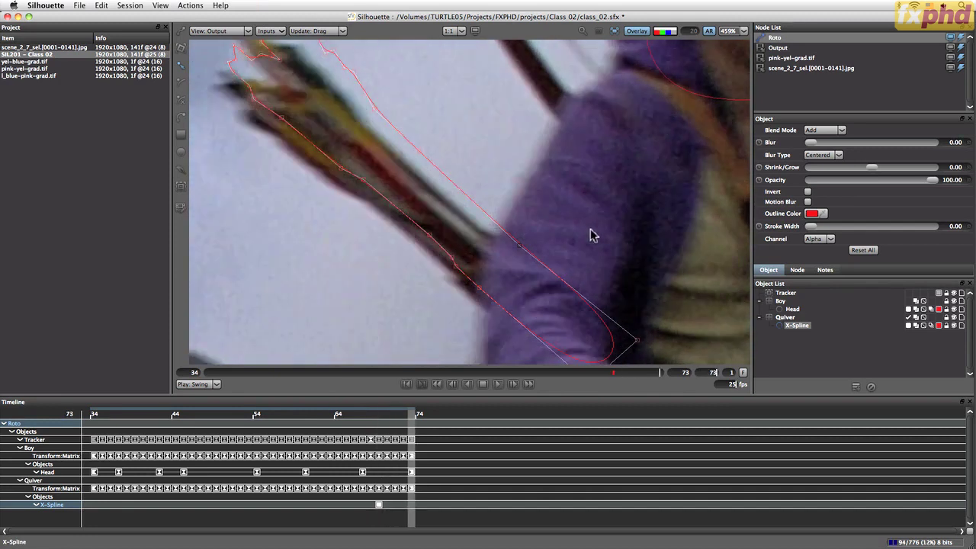
pyautogui.press('z')
pyautogui.press('z')
pyautogui.press('z')
pyautogui.press('z')
pyautogui.press('z')
pyautogui.press('x')
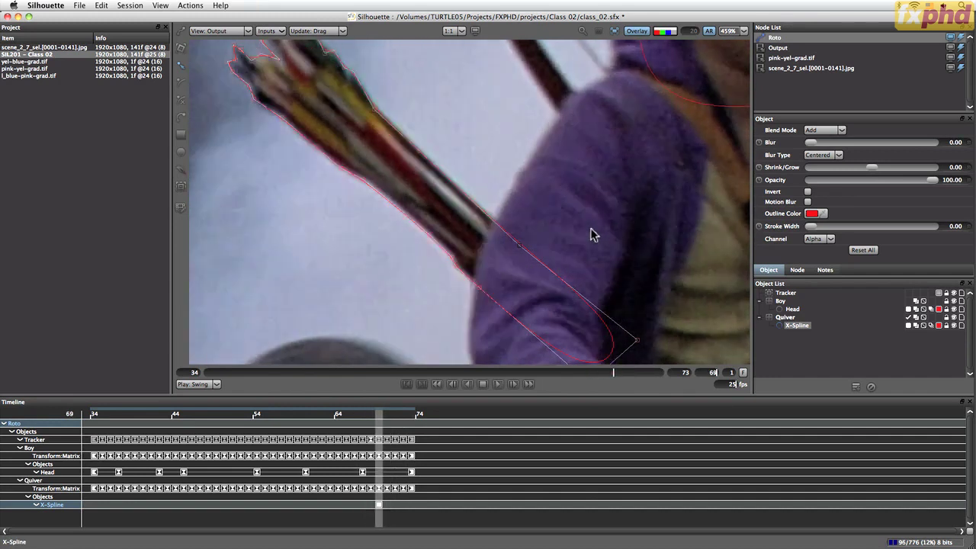
pyautogui.press('x')
pyautogui.press('z')
pyautogui.press('z')
pyautogui.press('x')
pyautogui.press('x')
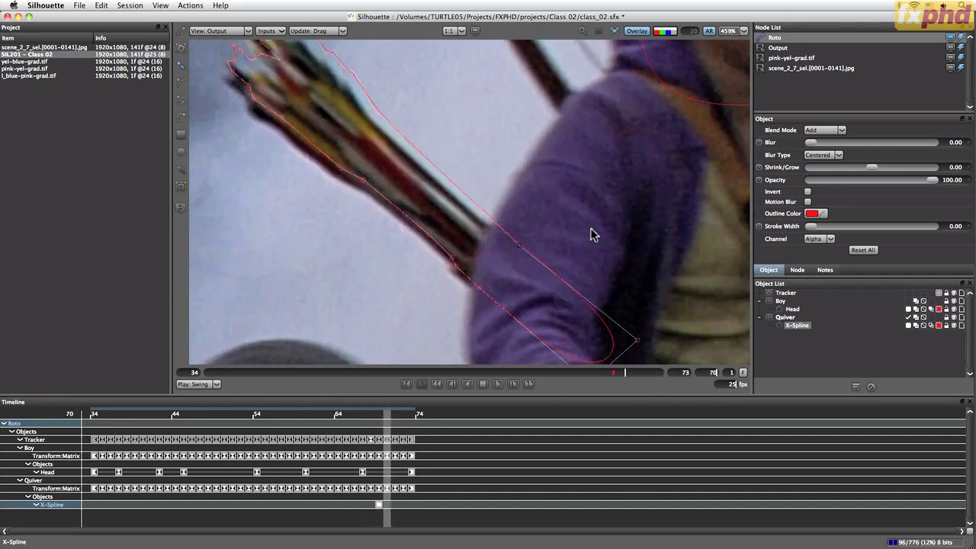
pyautogui.press('z')
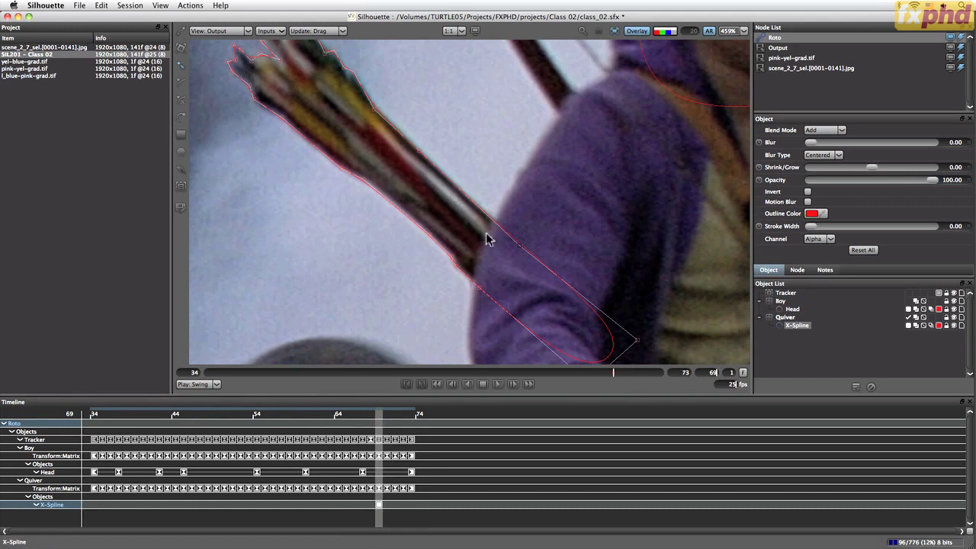
# Draw a second X-Spline around the thin gap between the arrow shafts at frame 69 and show the alpha overlay.
pyautogui.press('x')
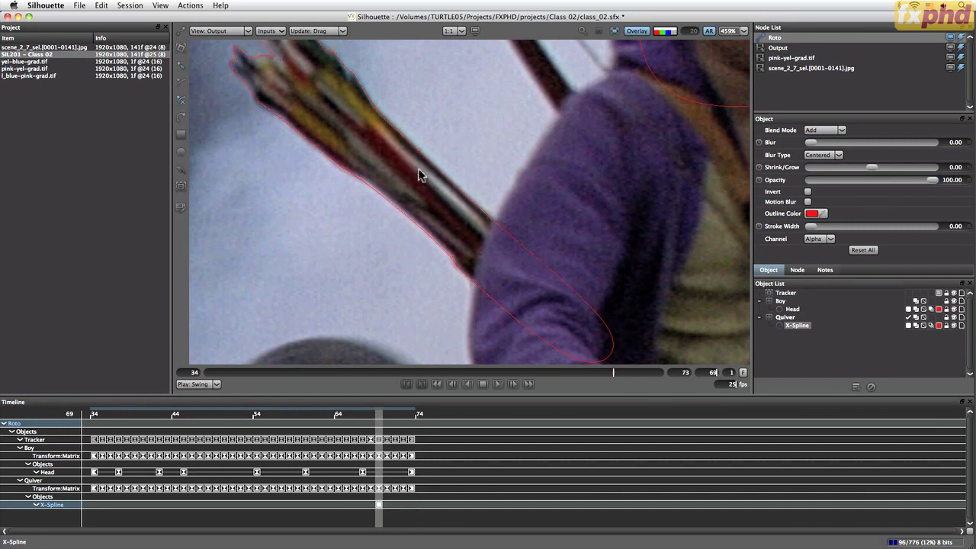
pyautogui.click(440, 190)
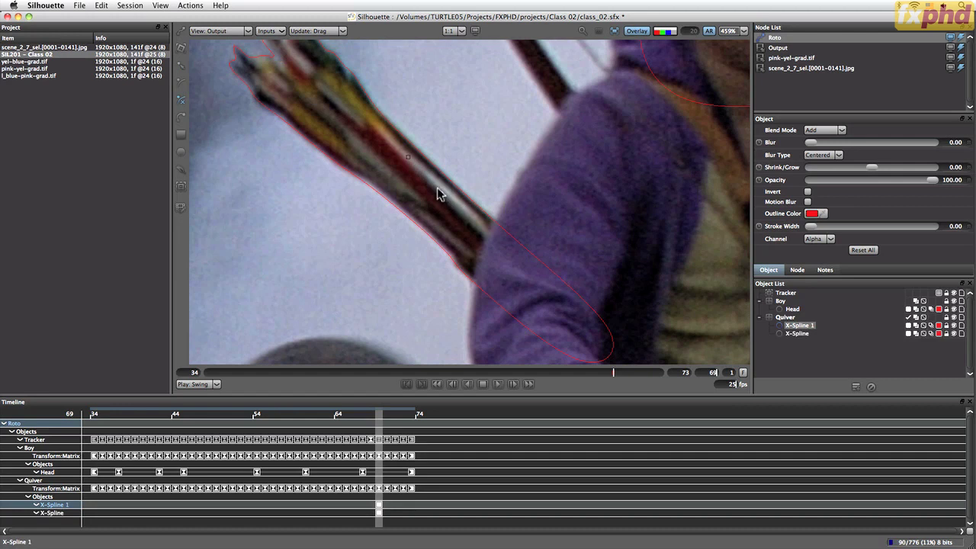
pyautogui.click(490, 237)
pyautogui.click(455, 195)
pyautogui.click(410, 161)
pyautogui.click(390, 140)
pyautogui.click(398, 146)
pyautogui.click(490, 232)
pyautogui.hotkey('shift', 'a')
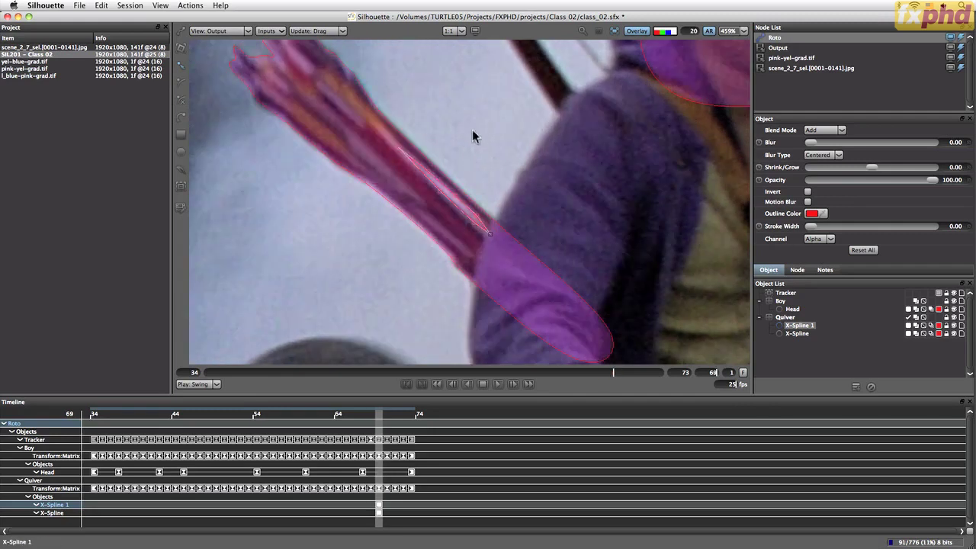
# Rename the X-Spline outlining the arrows in the Quiver layer to Arrows.
pyautogui.click(797, 333)
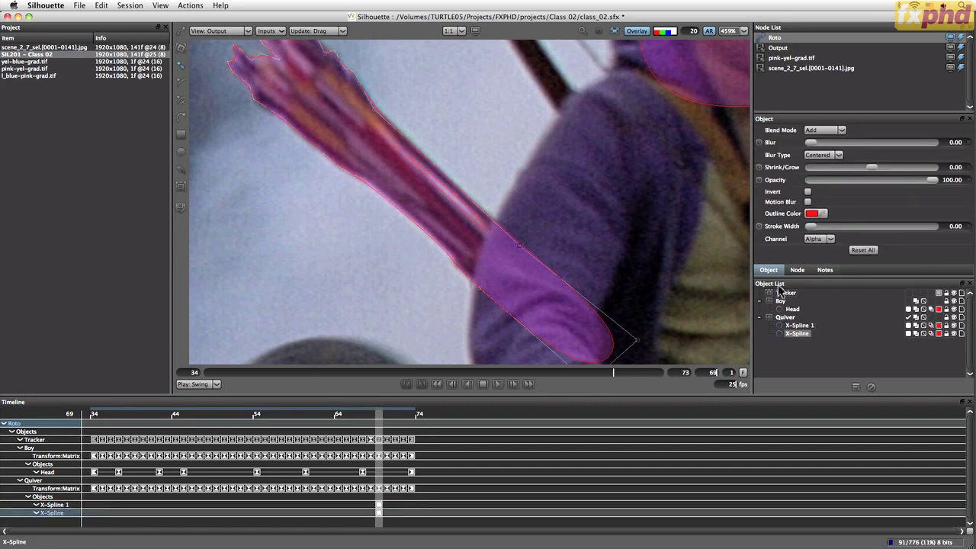
pyautogui.doubleClick(806, 336)
pyautogui.write('Arrows')
pyautogui.press('Return')
# Set the blend mode of the gap spline X-Spline 1 to Difference so it cuts out of the arrow matte.
pyautogui.click(800, 325)
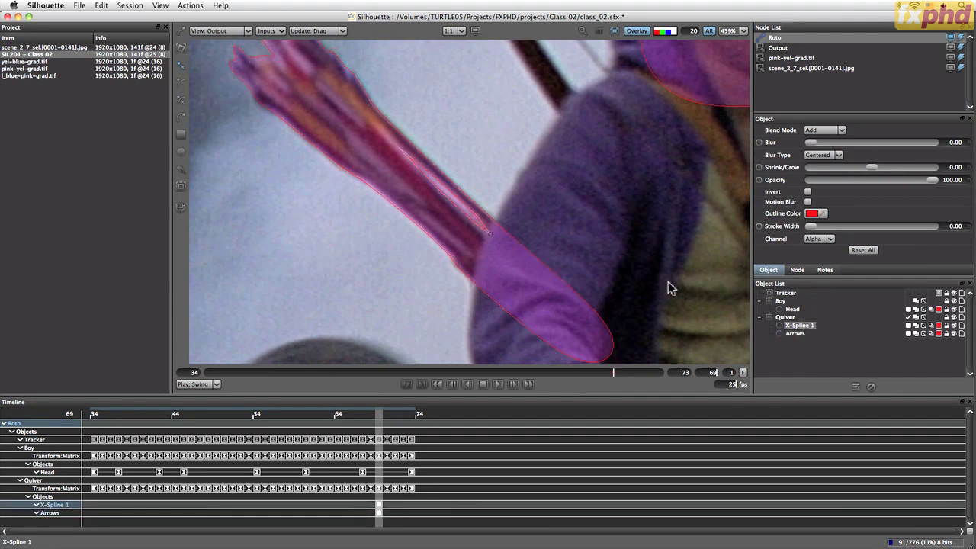
pyautogui.click(916, 327)
pyautogui.click(917, 327)
pyautogui.click(917, 327)
pyautogui.click(917, 327)
pyautogui.click(917, 327)
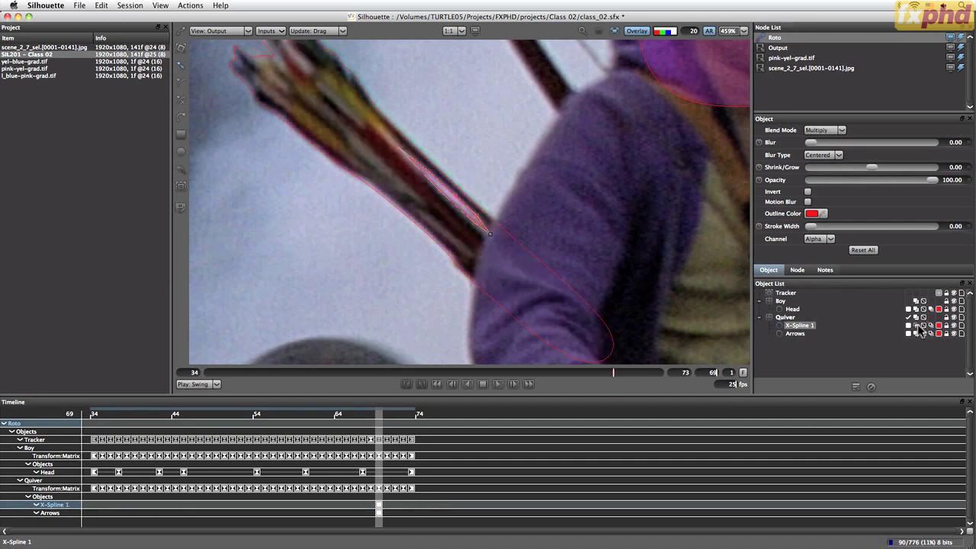
pyautogui.click(917, 327)
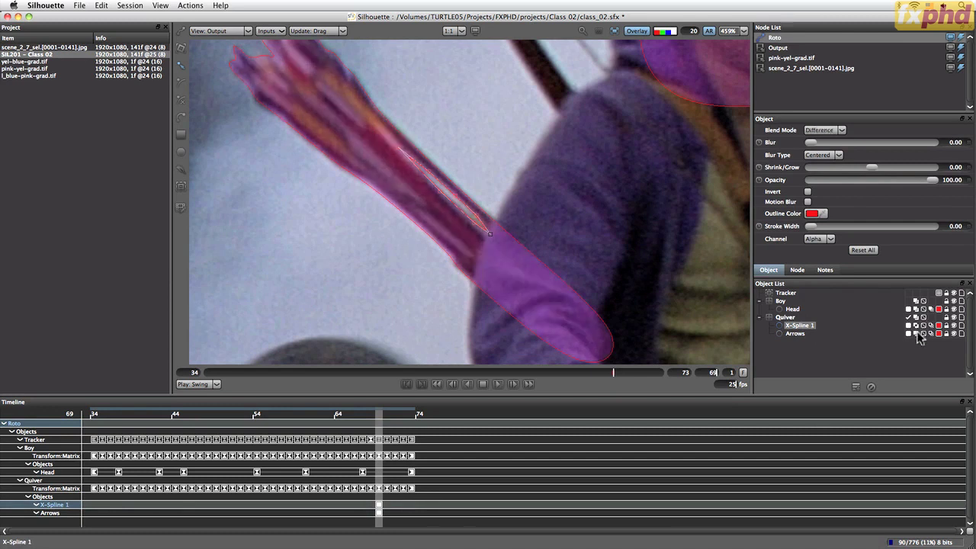
# Rename the gap spline X-Spline 1 to "arrow hole".
pyautogui.doubleClick(794, 326)
pyautogui.write('arrow')
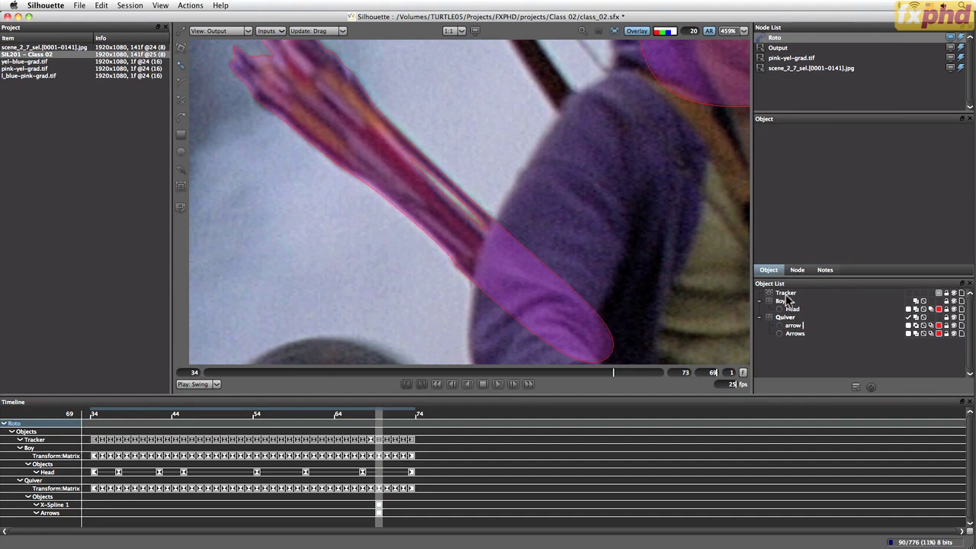
pyautogui.write(' hole')
pyautogui.press('Return')
# Select the Arrows shape and step back and forth from frame 69 to examine how the arrows drift from it.
pyautogui.click(793, 333)
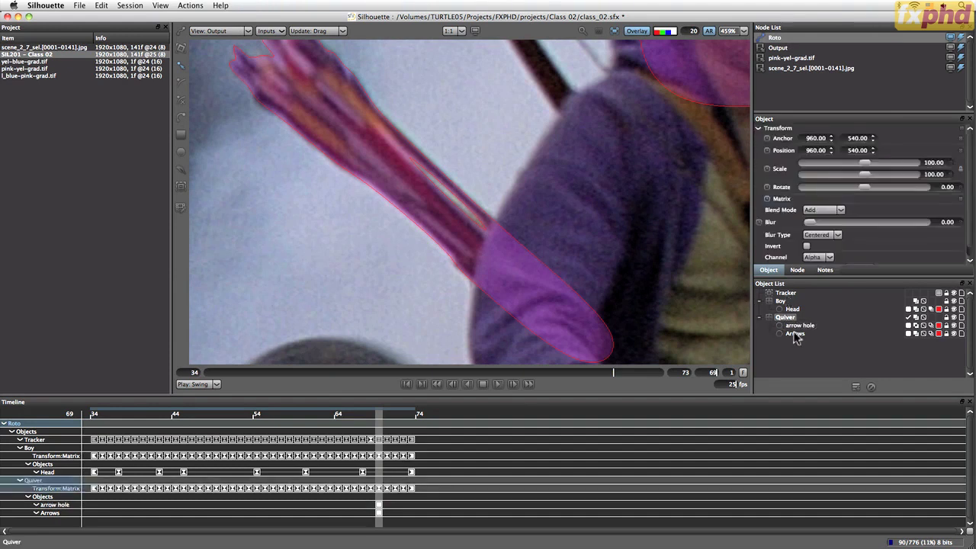
pyautogui.press('x')
pyautogui.press('x')
pyautogui.press('x')
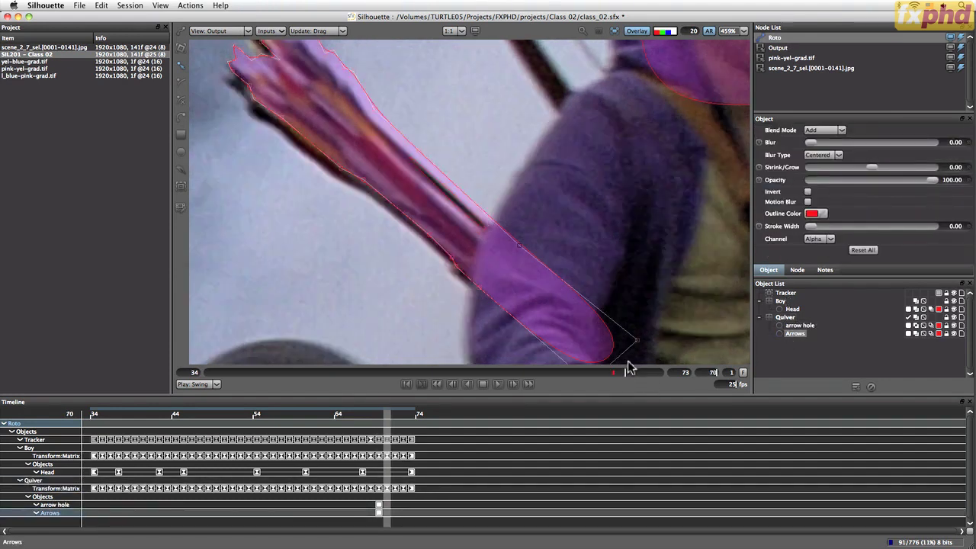
pyautogui.press('x')
pyautogui.press('z')
pyautogui.press('z')
pyautogui.press('z')
pyautogui.press('x')
pyautogui.press('z')
pyautogui.press('z')
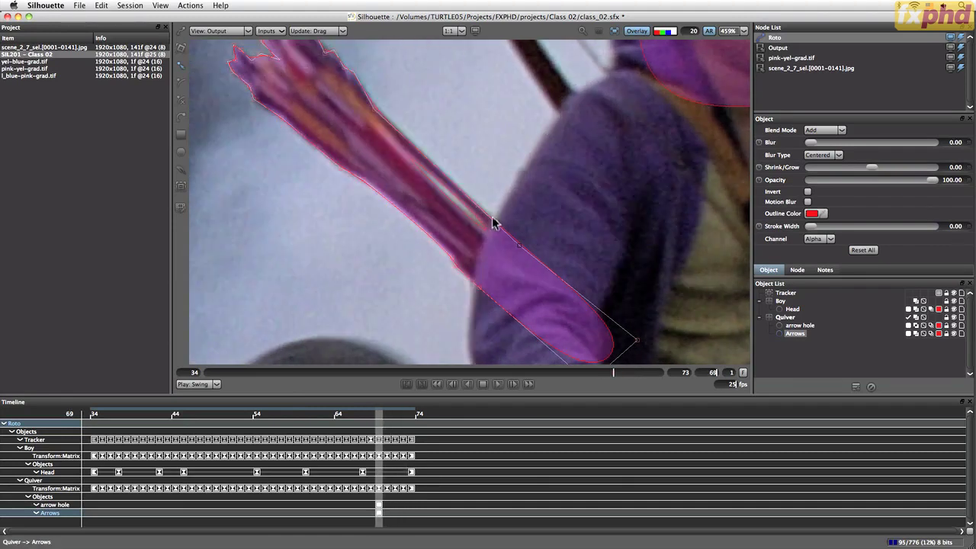
pyautogui.press('x')
pyautogui.press('x')
pyautogui.press('x')
pyautogui.press('z')
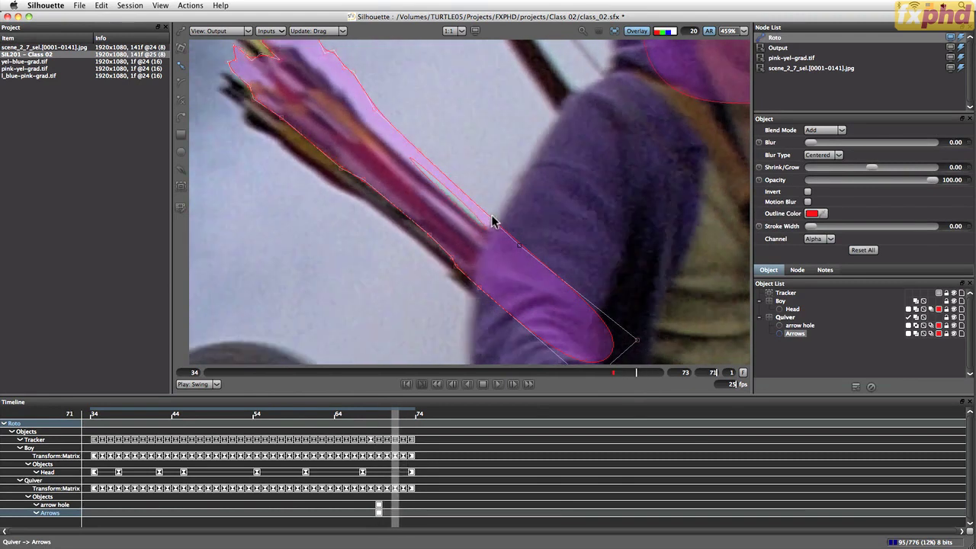
pyautogui.press('x')
pyautogui.press('x')
pyautogui.press('z')
pyautogui.press('z')
# Transform the whole Arrows shape at frame 71, moving it so its upper tip sits on the topmost arrow's tip.
pyautogui.click(184, 50)
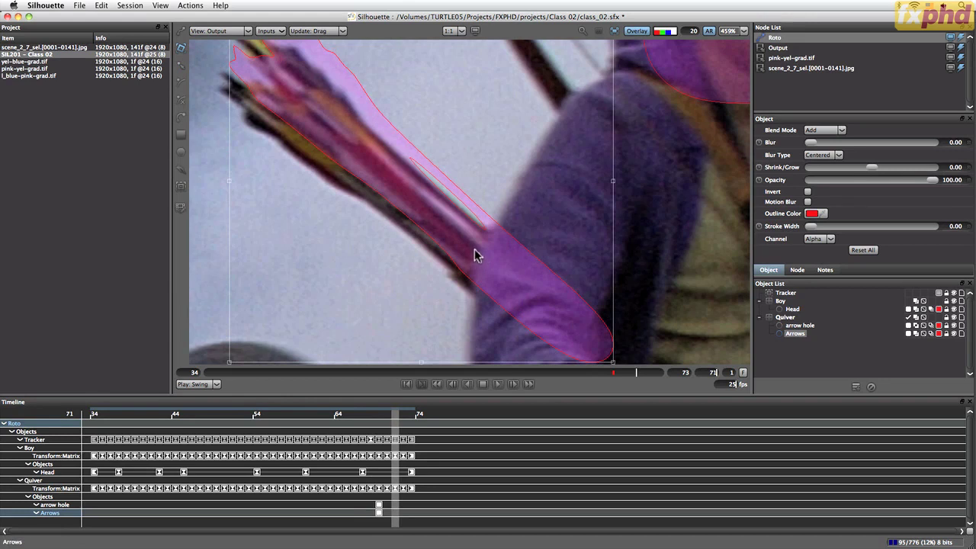
pyautogui.moveTo(384, 150); pyautogui.dragTo(493, 257)
pyautogui.moveTo(363, 119); pyautogui.dragTo(338, 135)
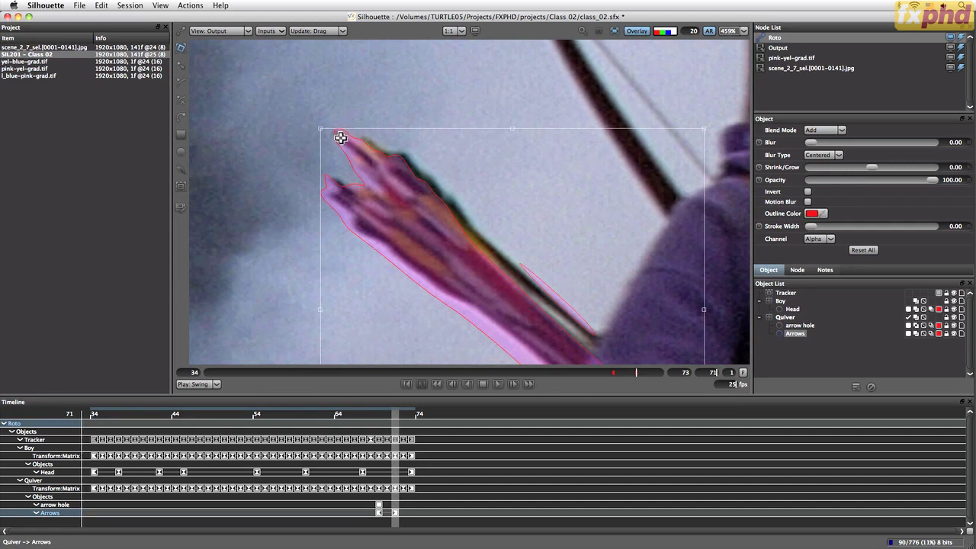
pyautogui.moveTo(341, 138); pyautogui.dragTo(339, 136)
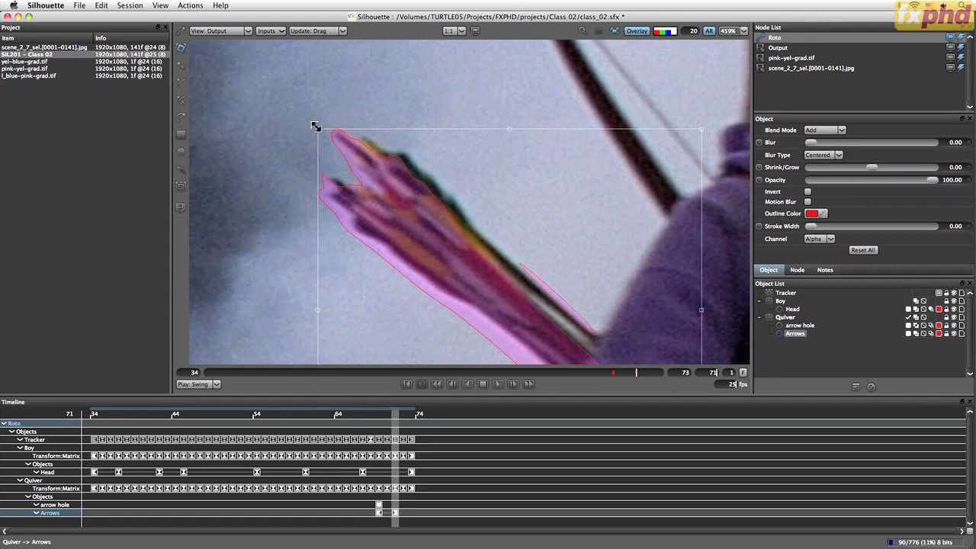
# Try scaling and rotating the Arrows shape about its default centre at frame 71, and undo those transforms.
pyautogui.moveTo(315, 126); pyautogui.dragTo(334, 144)
pyautogui.press('super+z')
pyautogui.moveTo(319, 127); pyautogui.dragTo(366, 175)
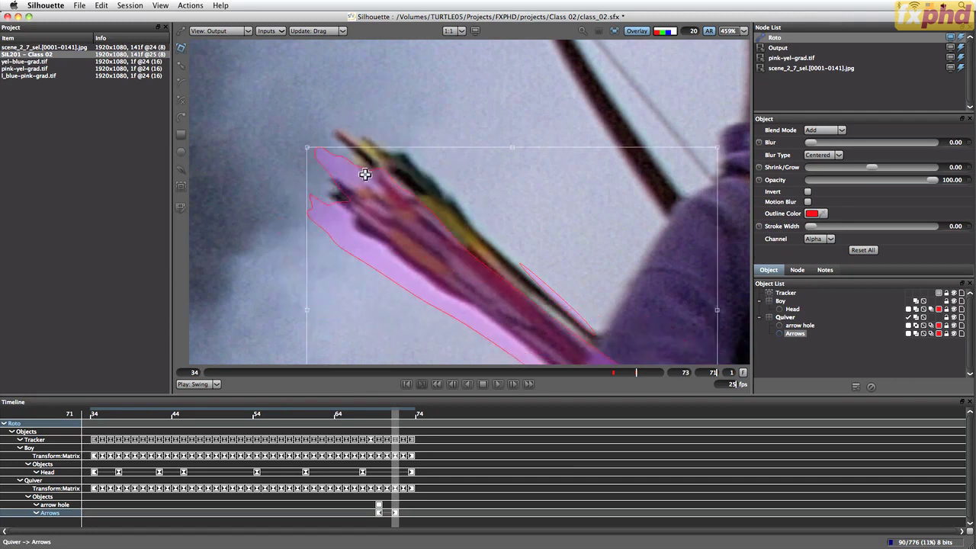
pyautogui.moveTo(319, 134); pyautogui.dragTo(370, 101)
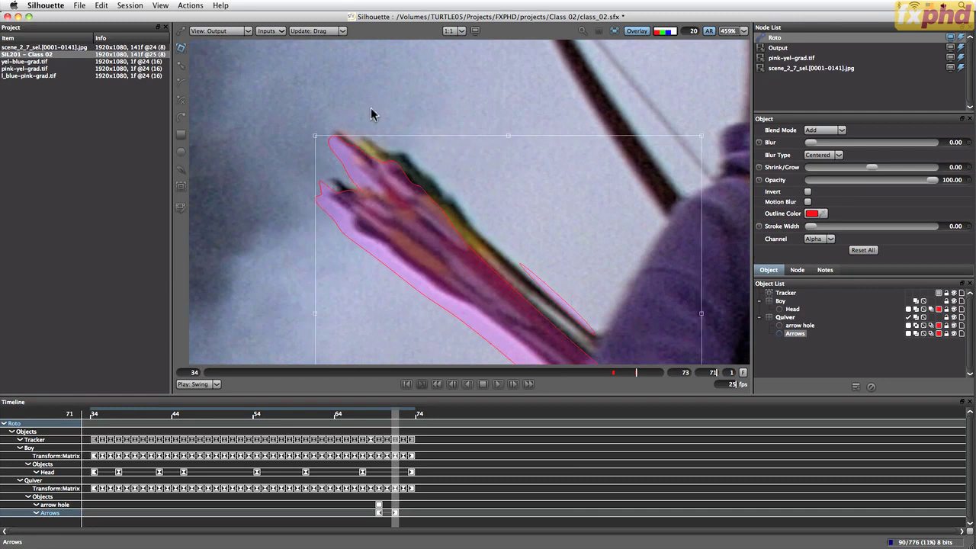
pyautogui.press('super+z')
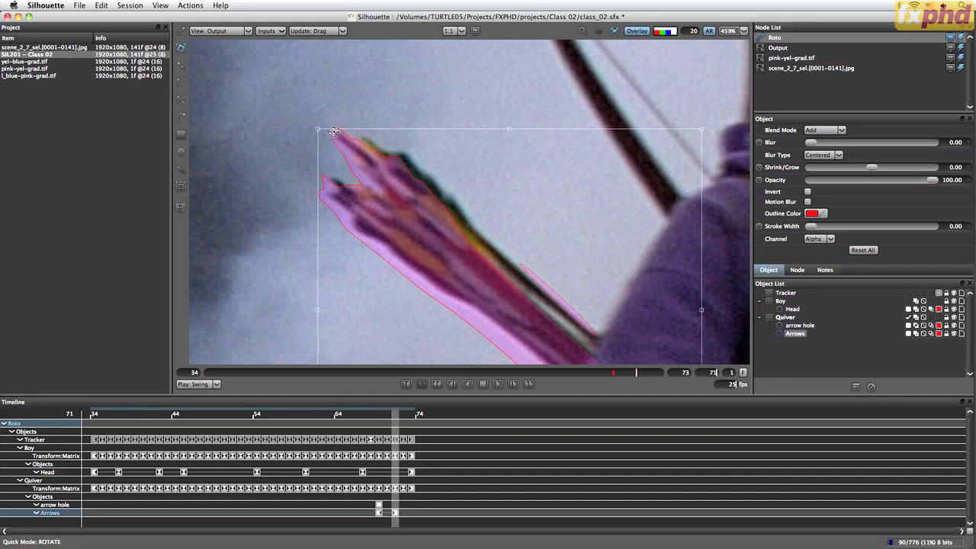
# Rotate the Arrows shape about the topmost arrow's tip at frame 71 and scale it slightly to fit the arrows' edges.
pyautogui.press('e')
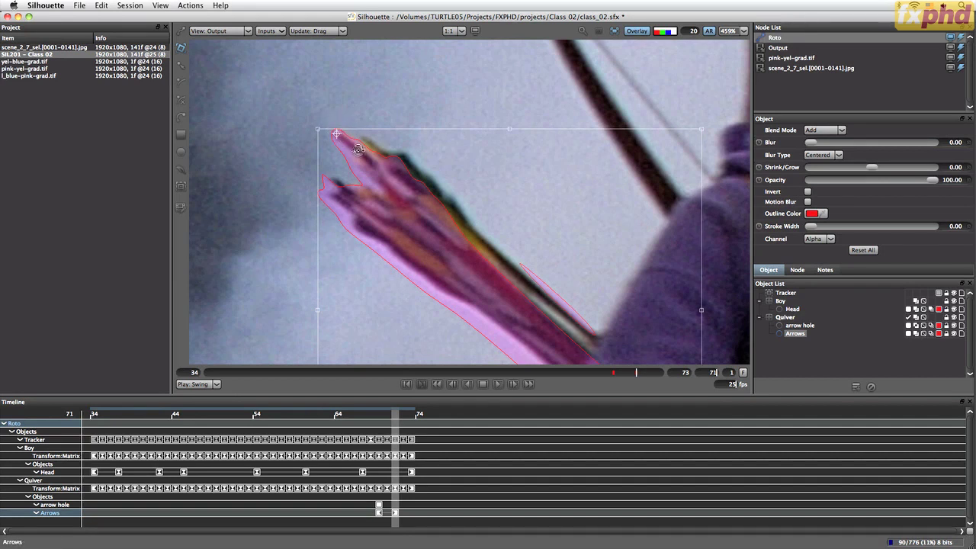
pyautogui.moveTo(307, 115); pyautogui.dragTo(308, 117)
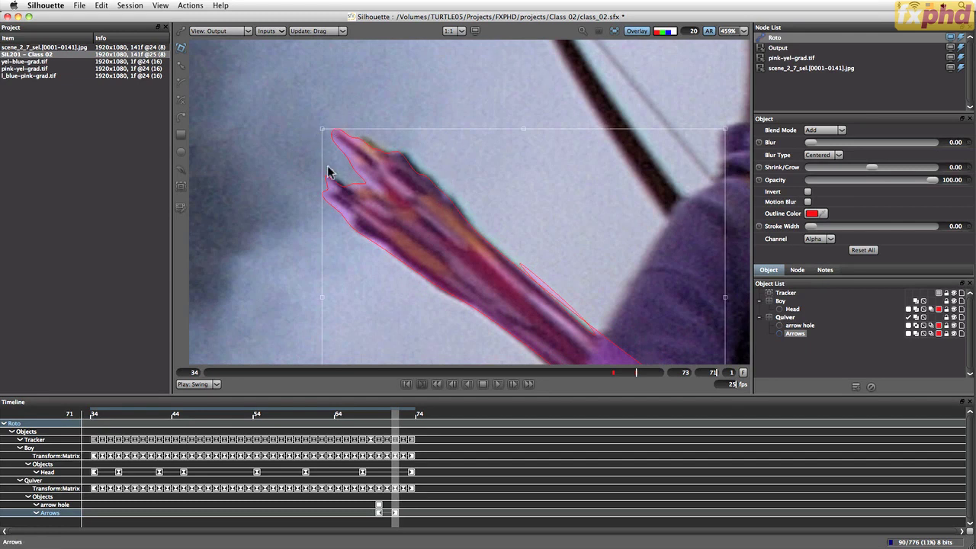
pyautogui.moveTo(322, 128); pyautogui.dragTo(326, 127)
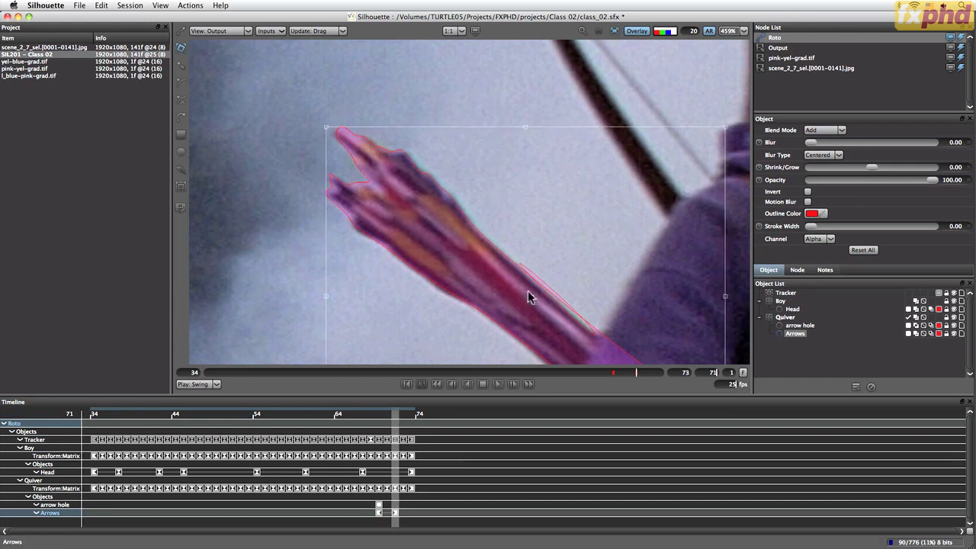
# Adjust the size of the Arrows shape from its lower-right corner at frame 71 to fit the arrows.
pyautogui.moveTo(520, 298); pyautogui.dragTo(424, 154)
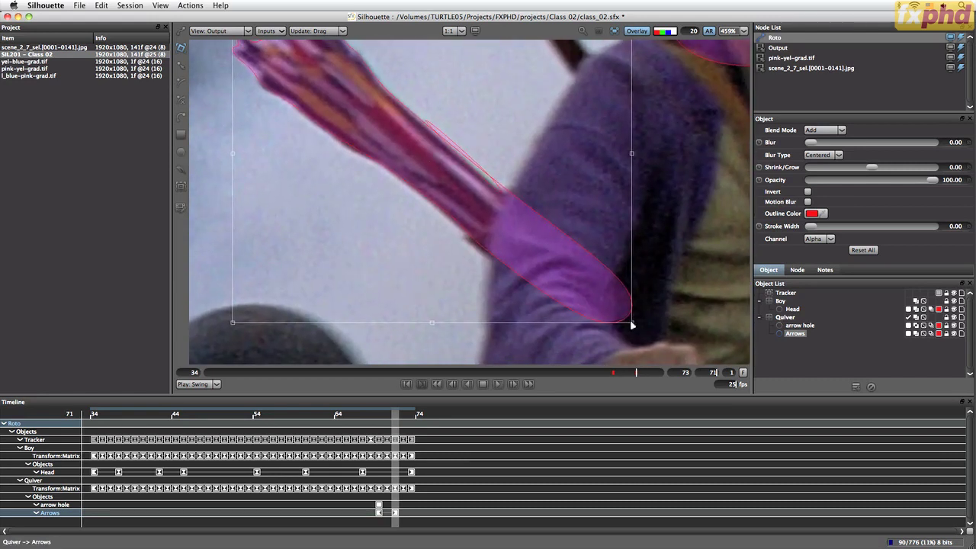
pyautogui.moveTo(631, 322); pyautogui.dragTo(626, 327)
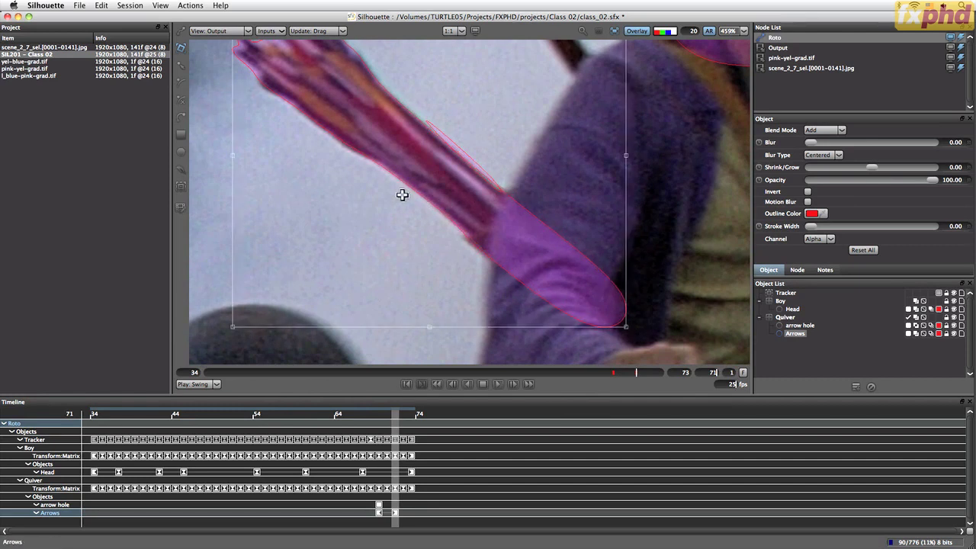
pyautogui.moveTo(401, 196); pyautogui.dragTo(480, 316)
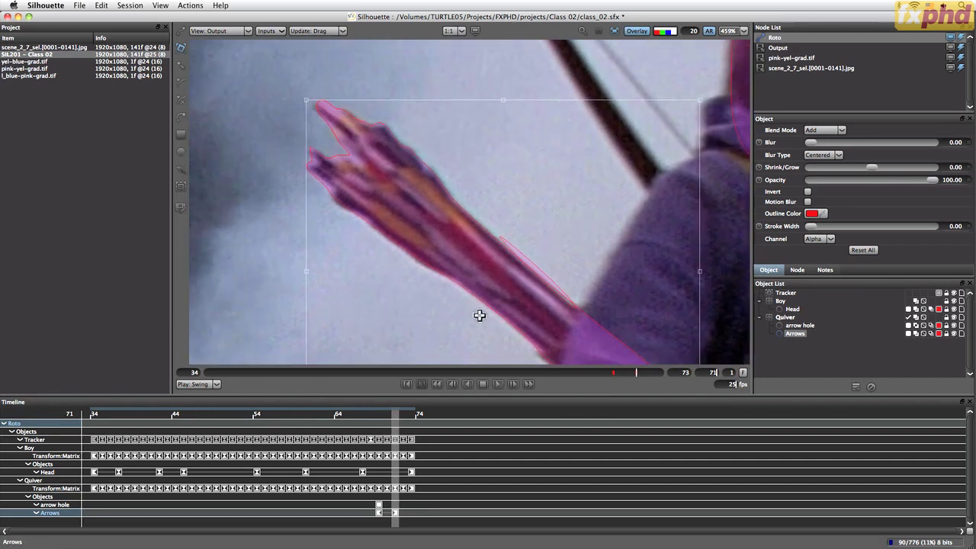
# Give the arrow hole shape a yellow outline and fit it over the gap between the arrow shafts at frame 71.
pyautogui.click(799, 326)
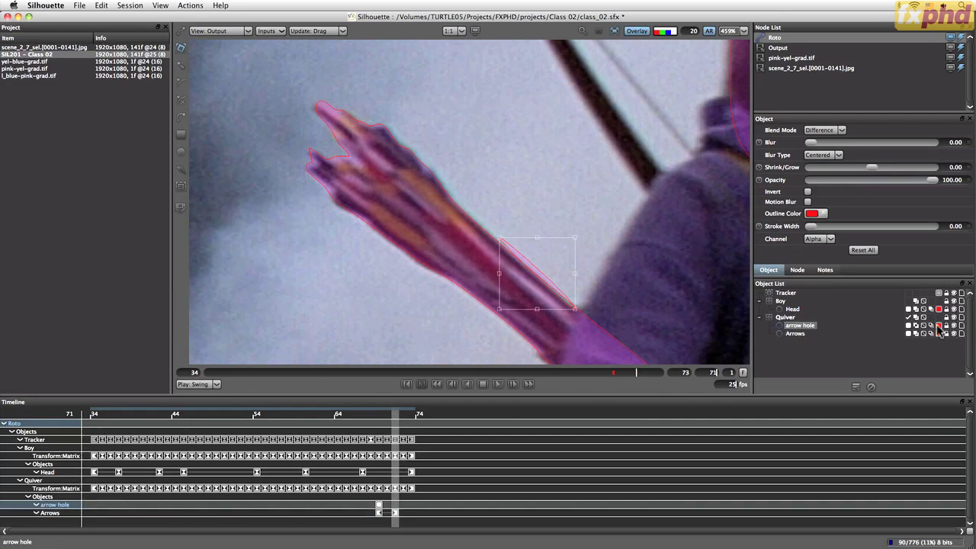
pyautogui.click(939, 324)
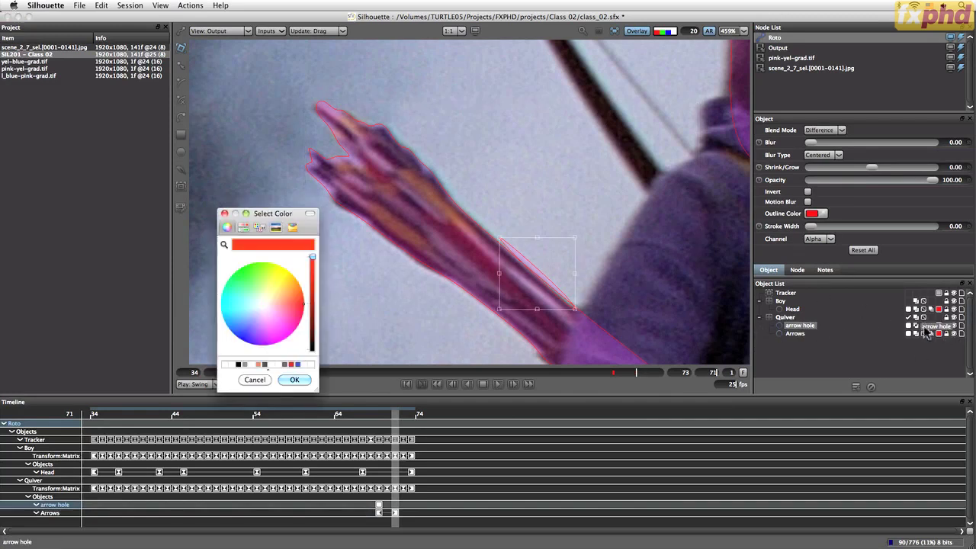
pyautogui.click(274, 263)
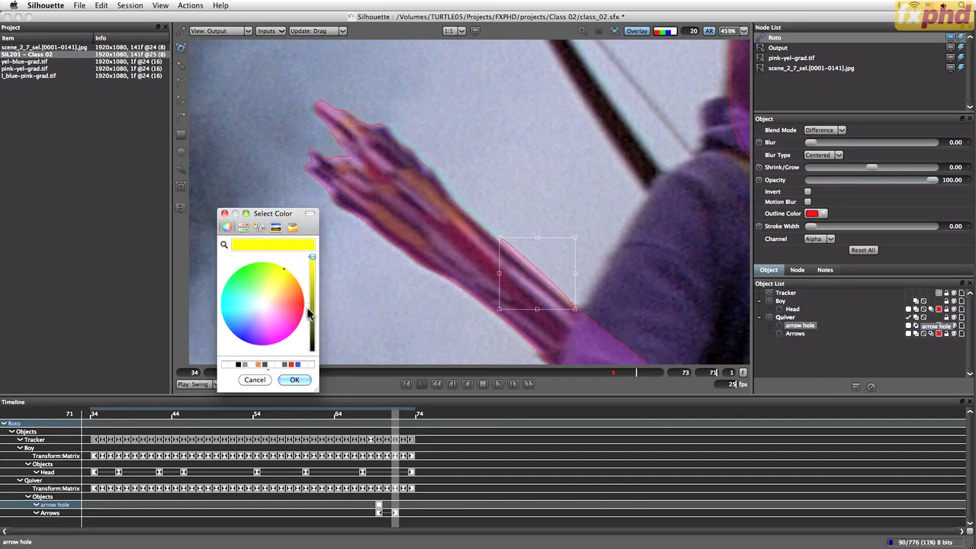
pyautogui.click(294, 380)
pyautogui.moveTo(545, 279)
pyautogui.mouseDown()
pyautogui.moveTo(531, 305)
pyautogui.moveTo(548, 302)
pyautogui.moveTo(541, 296)
pyautogui.mouseUp()
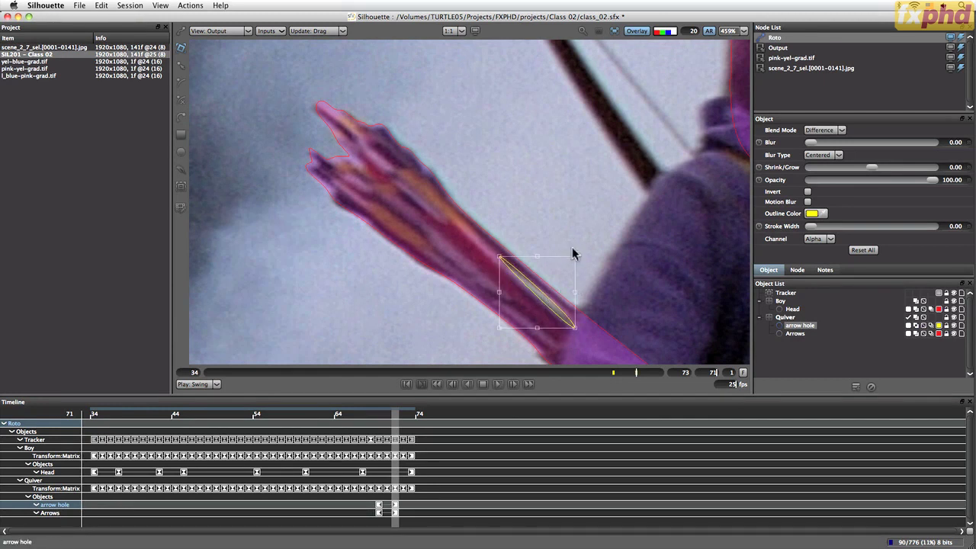
pyautogui.moveTo(575, 253)
pyautogui.mouseDown()
pyautogui.moveTo(571, 247)
pyautogui.moveTo(575, 254)
pyautogui.mouseUp()
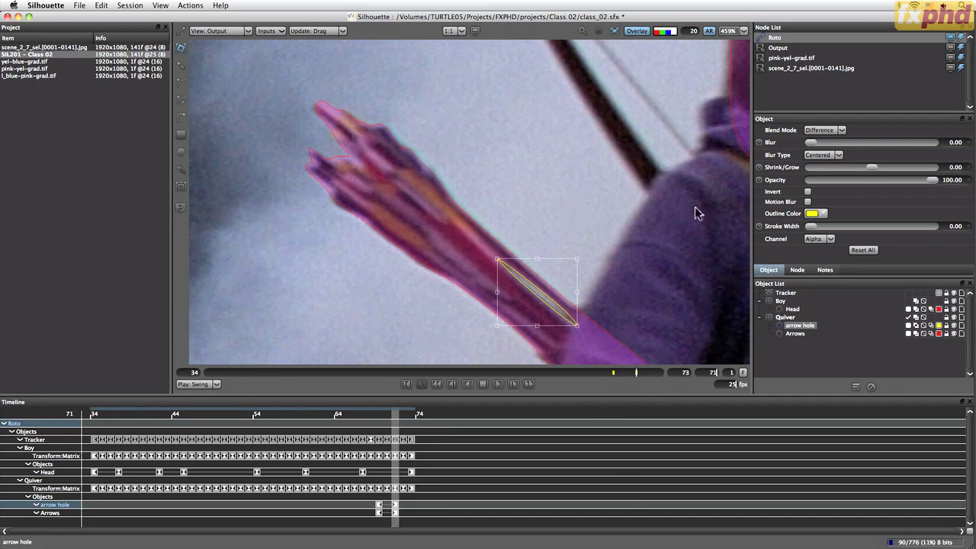
# At frame 72, nudge the Arrows shape slightly left and down to line up with the arrows.
pyautogui.moveTo(636, 375)
pyautogui.mouseDown()
pyautogui.moveTo(671, 377)
pyautogui.moveTo(648, 378)
pyautogui.mouseUp()
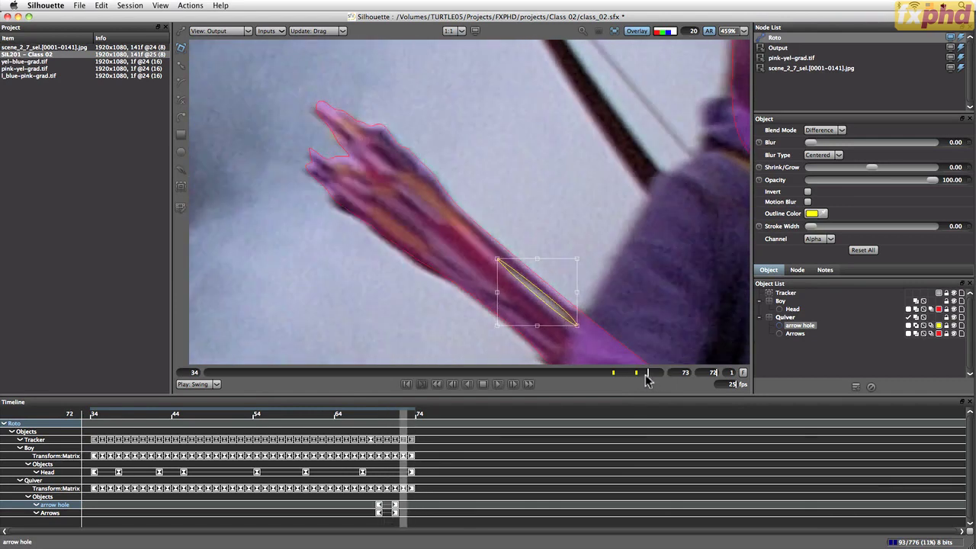
pyautogui.click(797, 335)
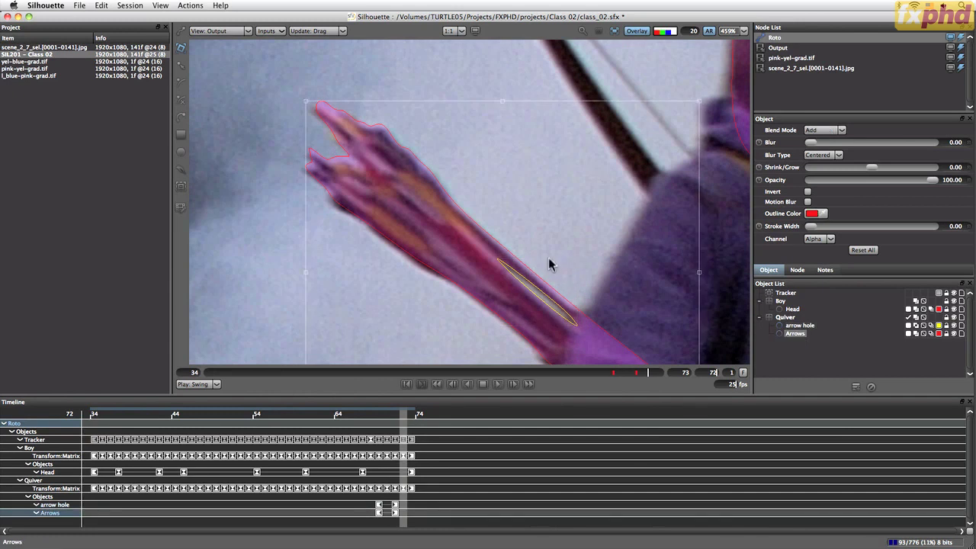
pyautogui.press('Left')
pyautogui.press('Down')
pyautogui.press('Left')
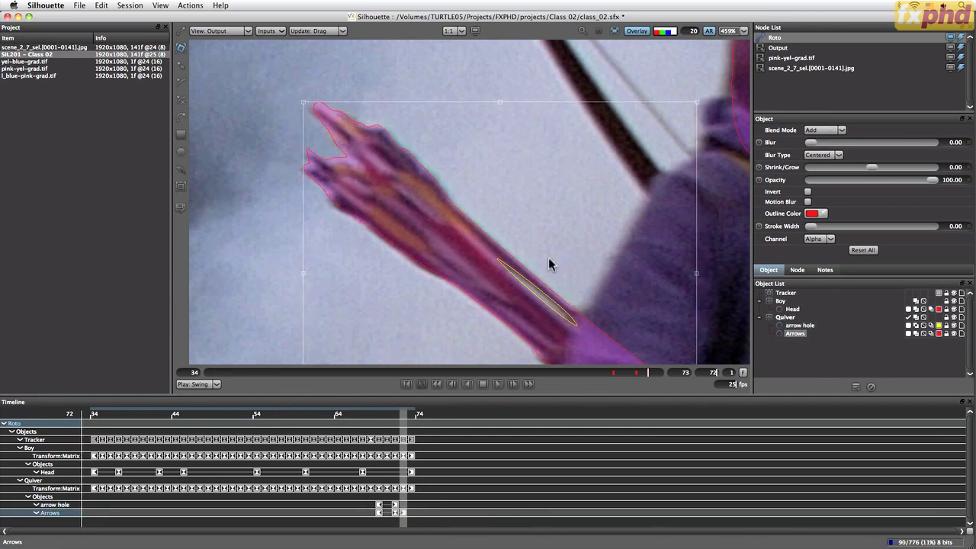
pyautogui.press('Down')
pyautogui.press('Down')
pyautogui.press('Down')
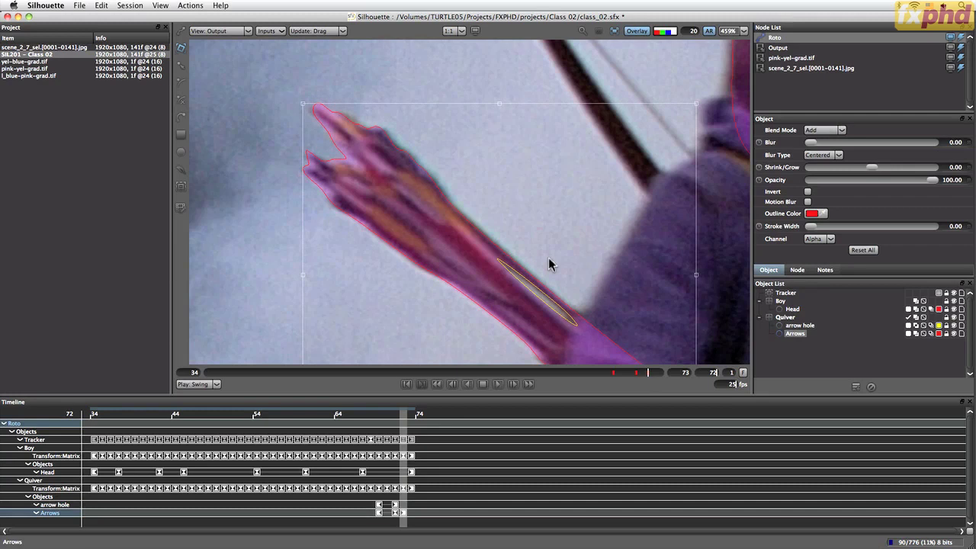
# Shift the arrow hole shape slightly down over the gap between the shafts at frame 72.
pyautogui.click(801, 326)
pyautogui.click(793, 334)
pyautogui.click(801, 326)
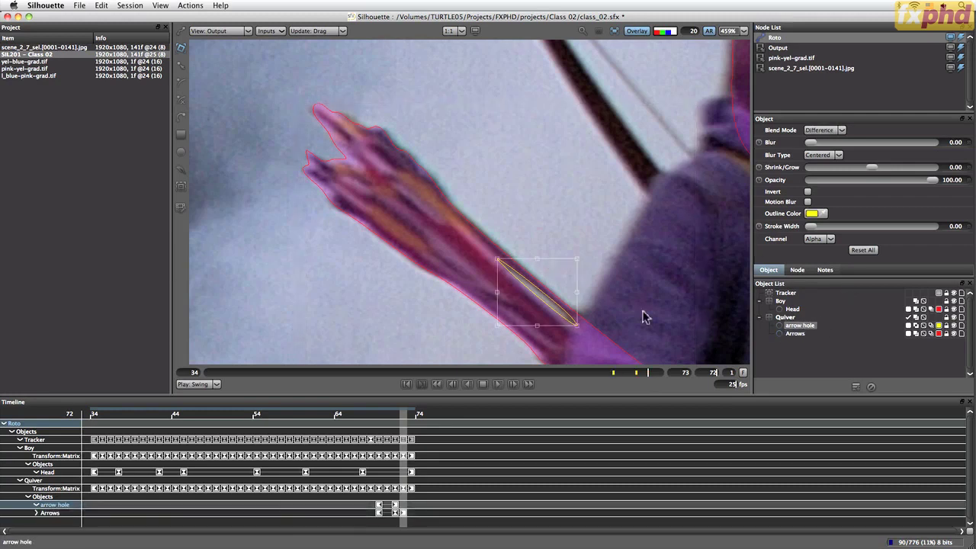
pyautogui.moveTo(543, 306); pyautogui.dragTo(543, 307)
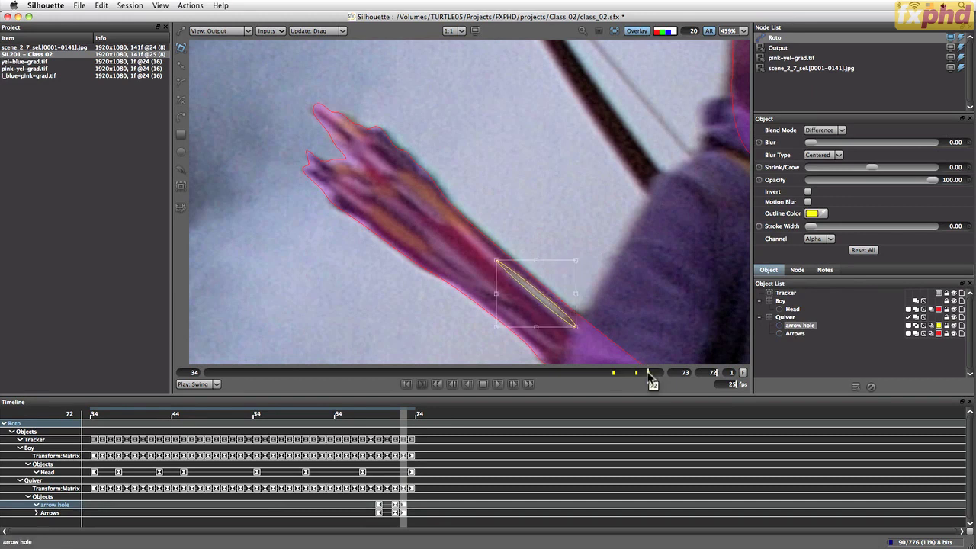
# At frame 73, adjust the Arrows shape from its corners to match the arrows.
pyautogui.click(660, 373)
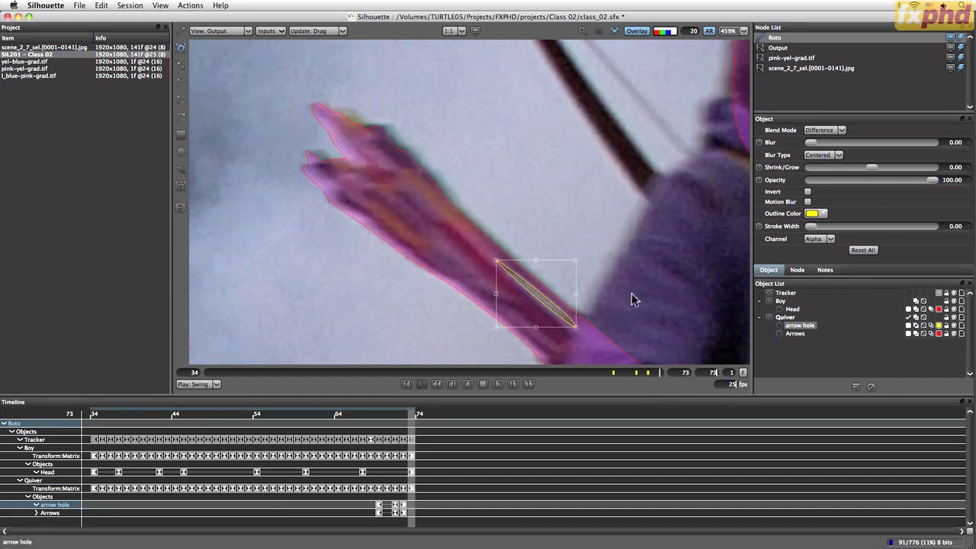
pyautogui.click(795, 334)
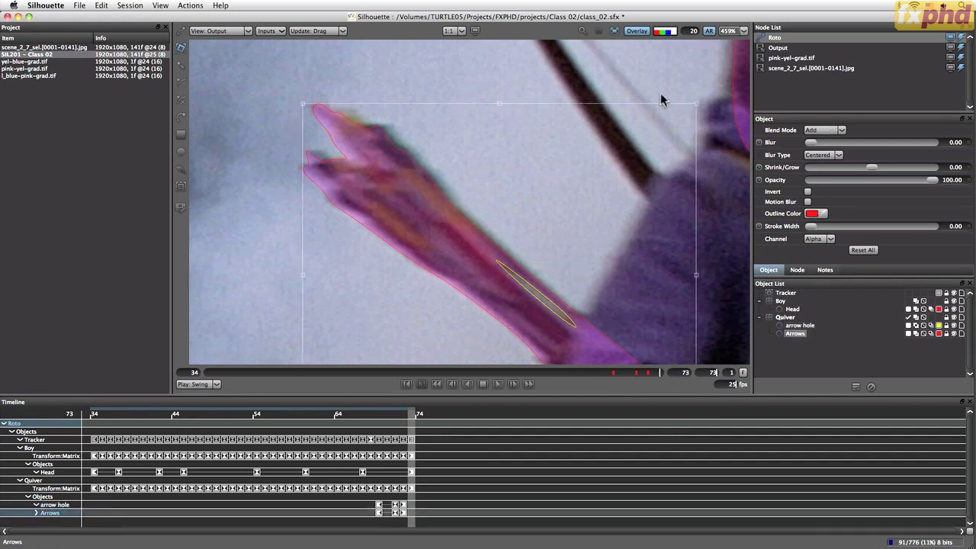
pyautogui.moveTo(697, 102); pyautogui.dragTo(703, 104)
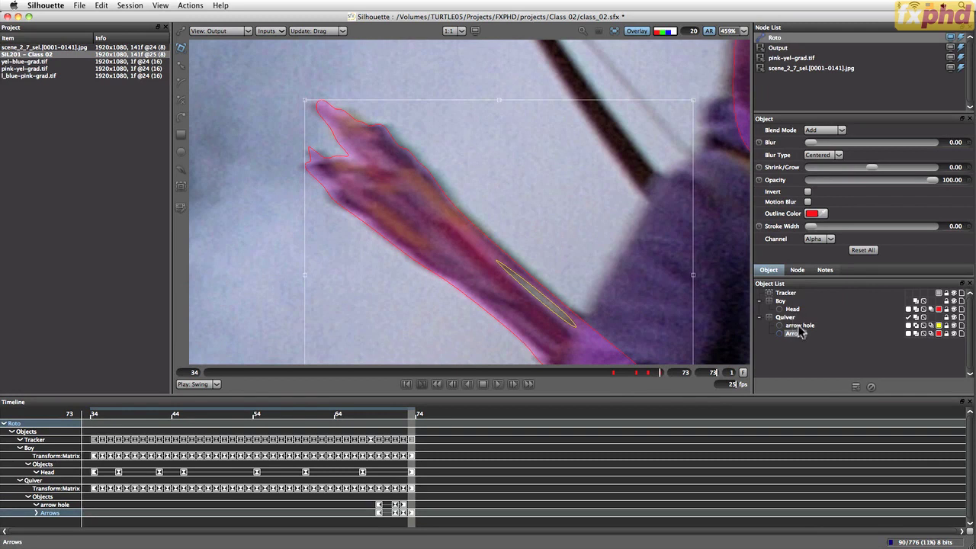
pyautogui.moveTo(639, 309); pyautogui.dragTo(597, 220)
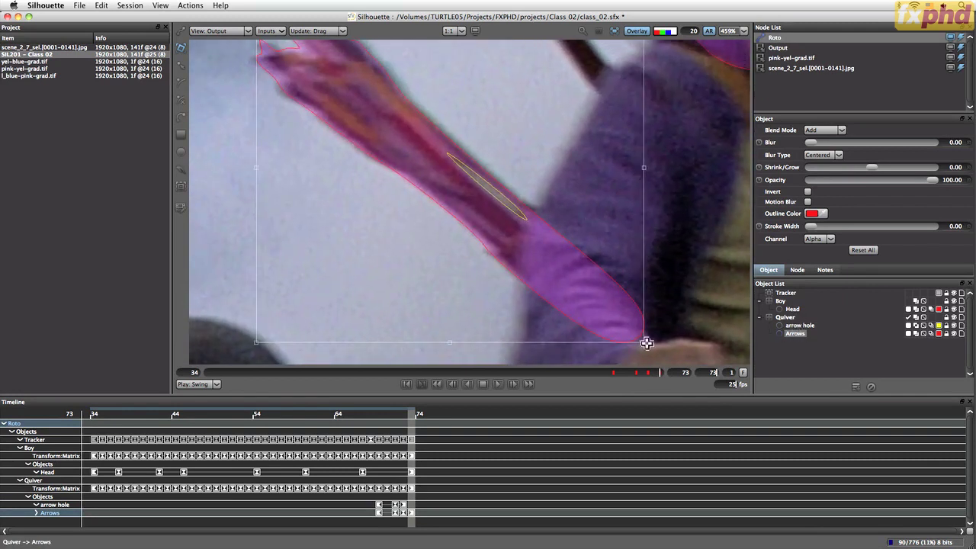
# Reposition the arrow hole shape over the gap between the shafts at frame 73.
pyautogui.click(508, 201)
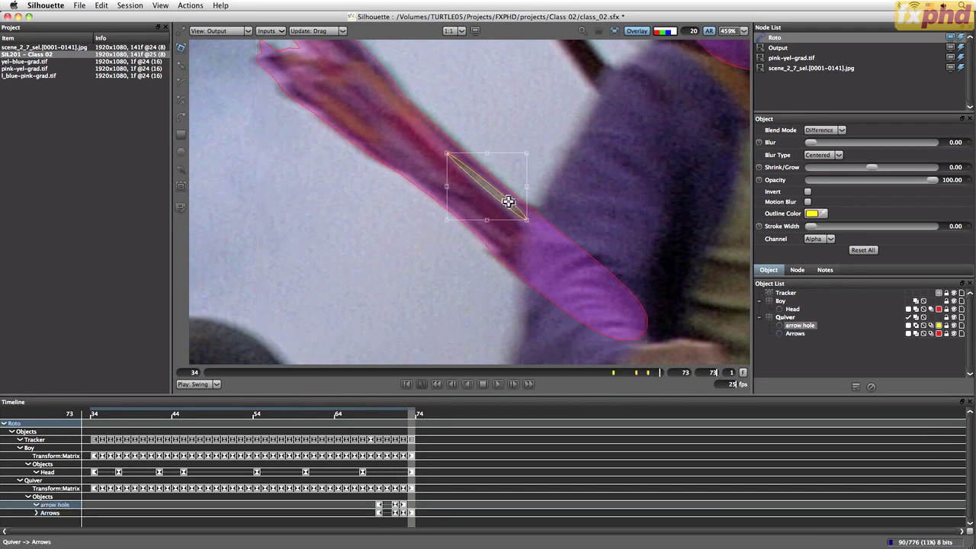
pyautogui.moveTo(494, 196); pyautogui.dragTo(499, 199)
pyautogui.moveTo(427, 193); pyautogui.dragTo(533, 320)
# At frame 67, move, rotate and resize the Arrows shape to fit the bundle of arrows.
pyautogui.moveTo(654, 372); pyautogui.dragTo(588, 372)
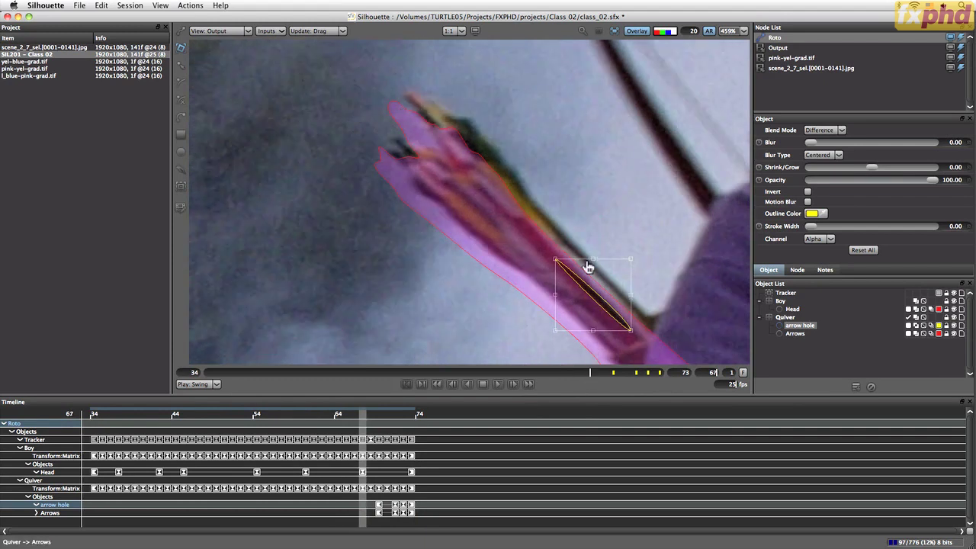
pyautogui.moveTo(694, 312); pyautogui.dragTo(556, 211)
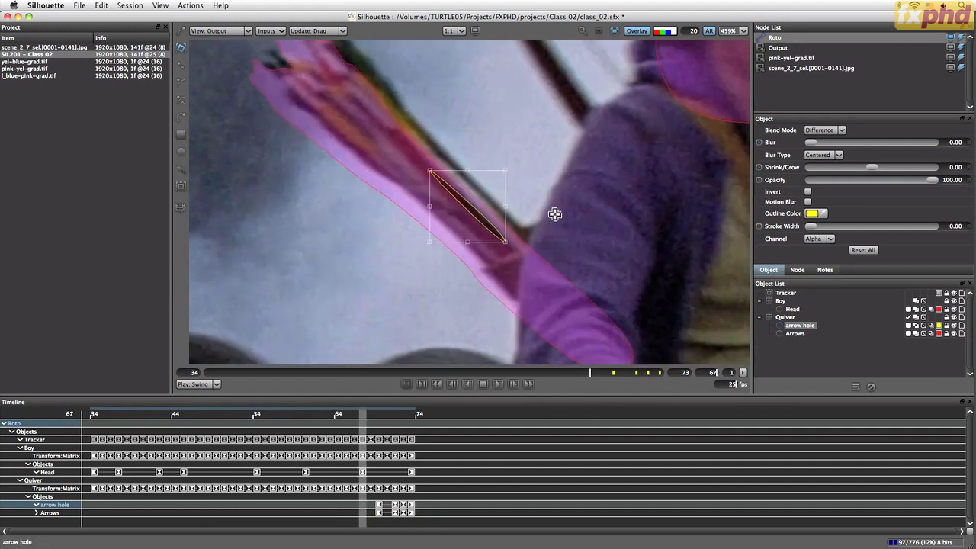
pyautogui.click(529, 253)
pyautogui.moveTo(529, 253); pyautogui.dragTo(536, 243)
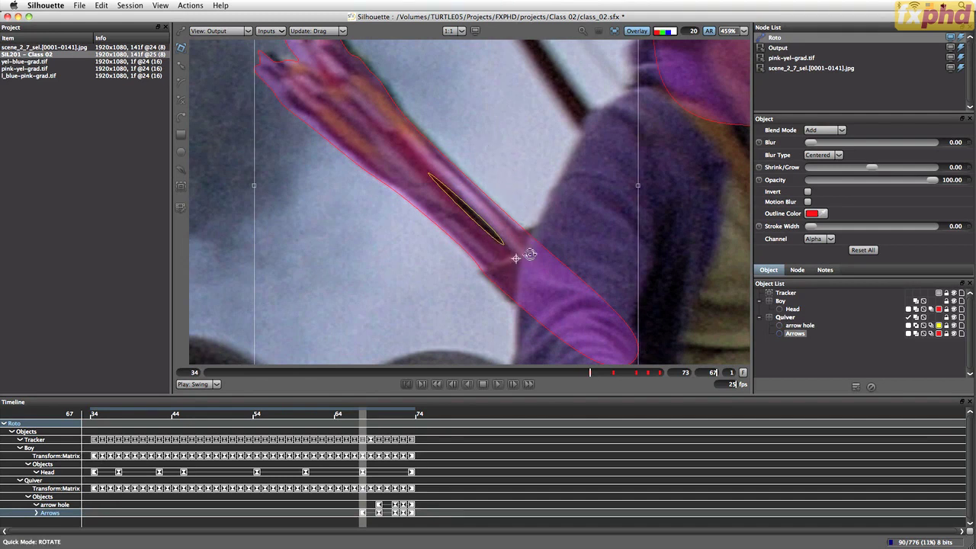
pyautogui.moveTo(610, 185); pyautogui.dragTo(610, 183)
pyautogui.moveTo(504, 238); pyautogui.dragTo(515, 256)
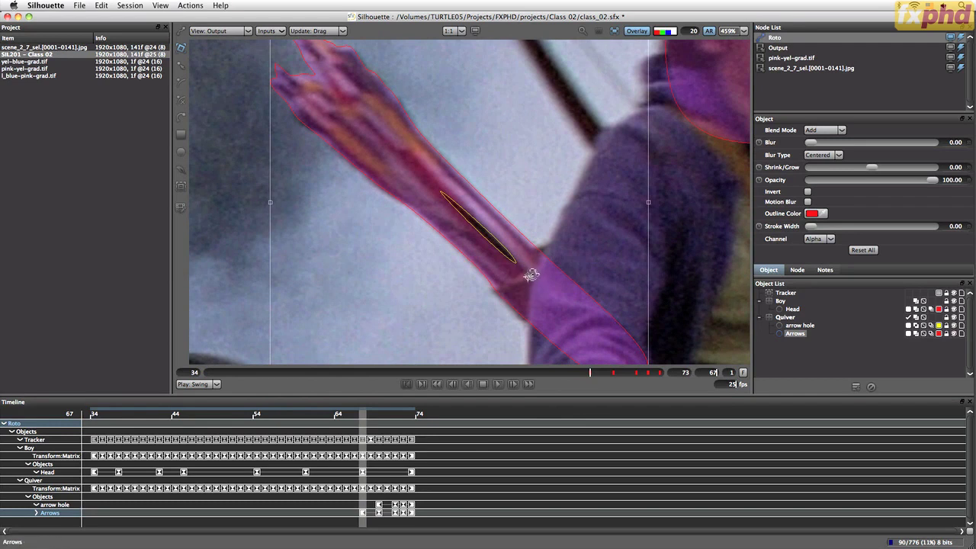
pyautogui.moveTo(591, 374)
pyautogui.mouseDown()
pyautogui.moveTo(661, 379)
pyautogui.moveTo(589, 371)
pyautogui.mouseUp()
# Move the arrow hole shape up onto the light gap between the shafts at frame 67.
pyautogui.click(800, 325)
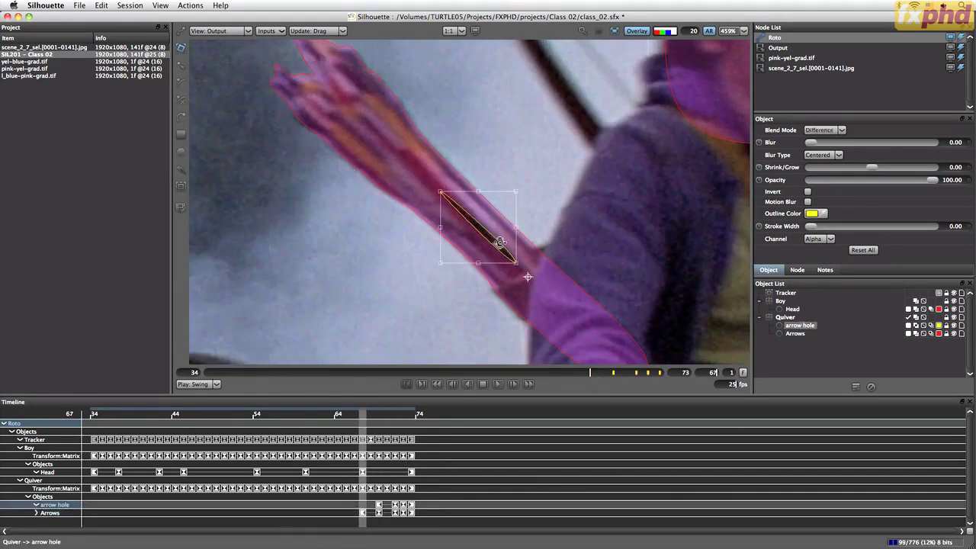
pyautogui.moveTo(509, 243)
pyautogui.mouseDown()
pyautogui.moveTo(522, 212)
pyautogui.moveTo(514, 241)
pyautogui.moveTo(510, 232)
pyautogui.mouseUp()
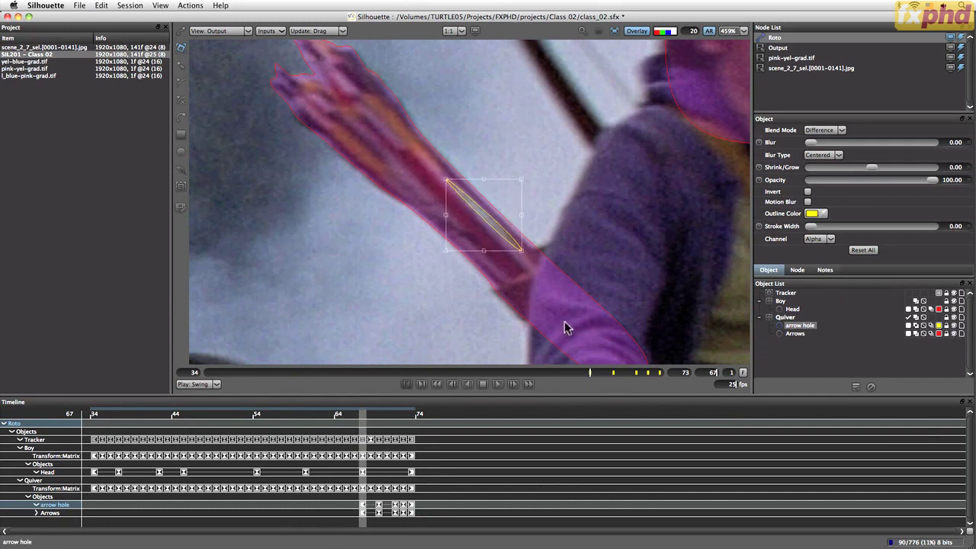
pyautogui.press('x')
pyautogui.press('z')
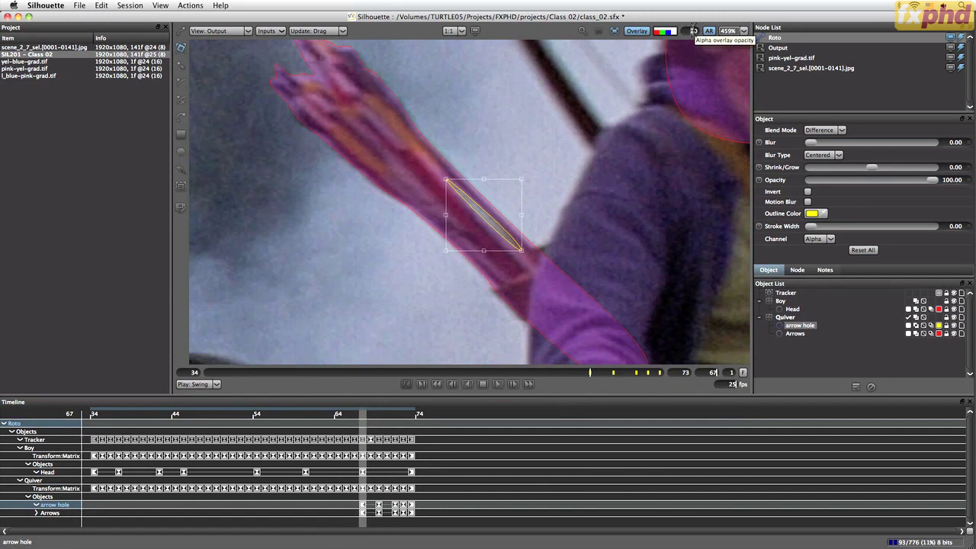
# Lower the alpha overlay opacity to 10 and then hide the overlay while fine-tuning the arrow hole shape's position at frame 67.
pyautogui.scroll(-5, 693, 30)
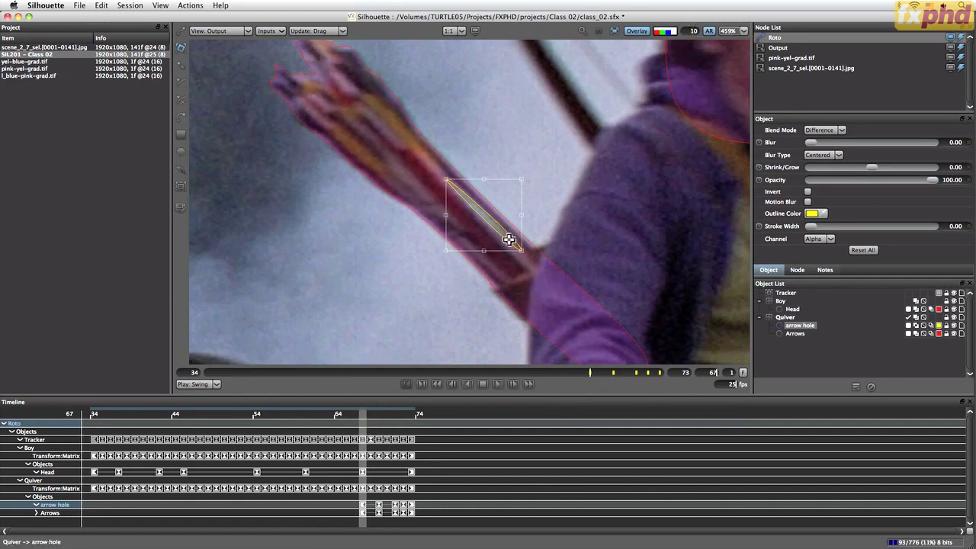
pyautogui.moveTo(508, 240)
pyautogui.mouseDown()
pyautogui.moveTo(501, 252)
pyautogui.moveTo(507, 240)
pyautogui.mouseUp()
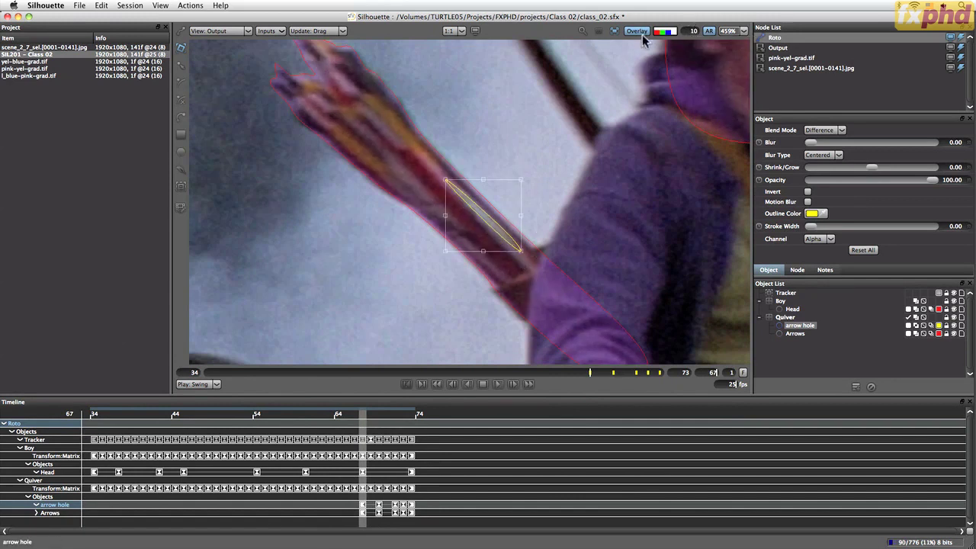
pyautogui.click(674, 33)
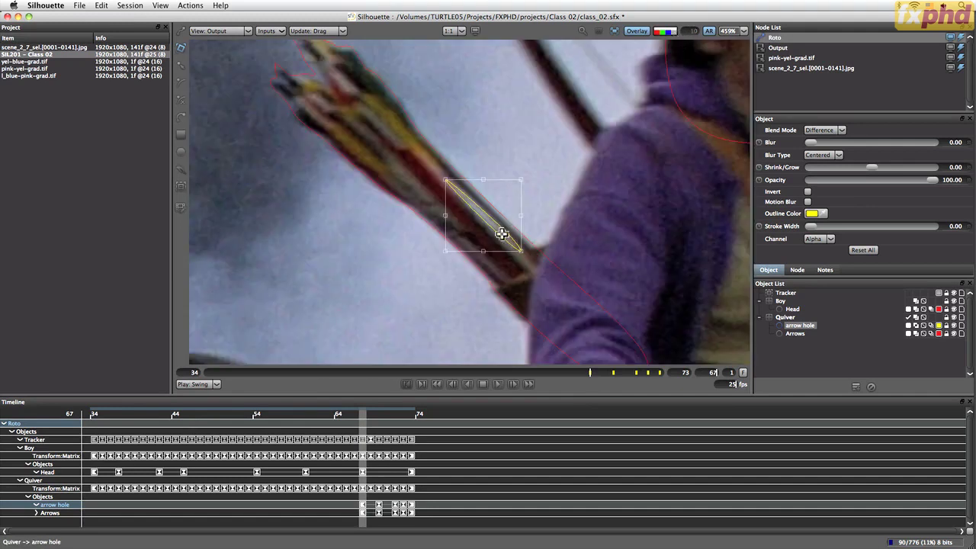
pyautogui.moveTo(501, 233); pyautogui.dragTo(501, 235)
# At frame 63, select the Arrows shape and nudge it up to fit the bundle of arrows.
pyautogui.press('Left')
pyautogui.press('Left')
pyautogui.press('Left')
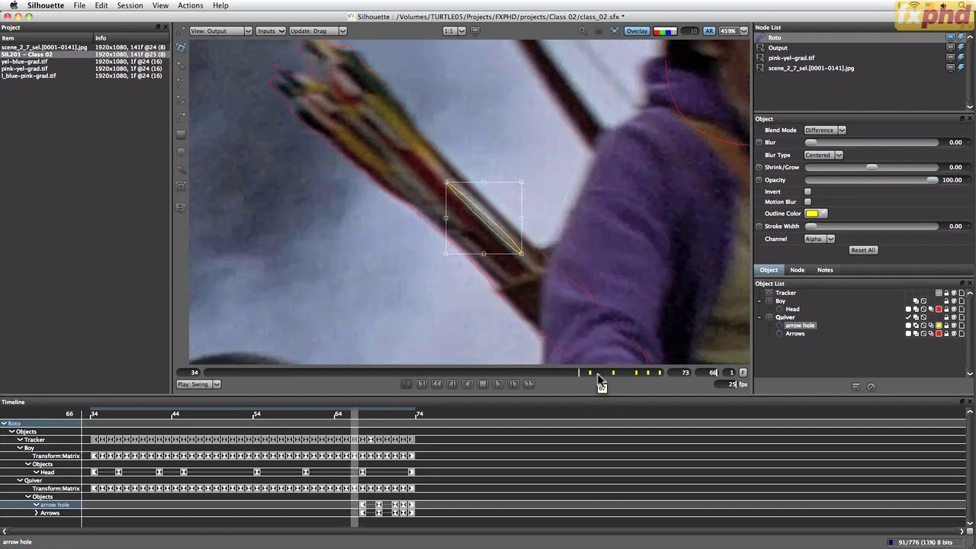
pyautogui.press('Right')
pyautogui.press('Right')
pyautogui.press('Left')
pyautogui.press('Left')
pyautogui.press('Left')
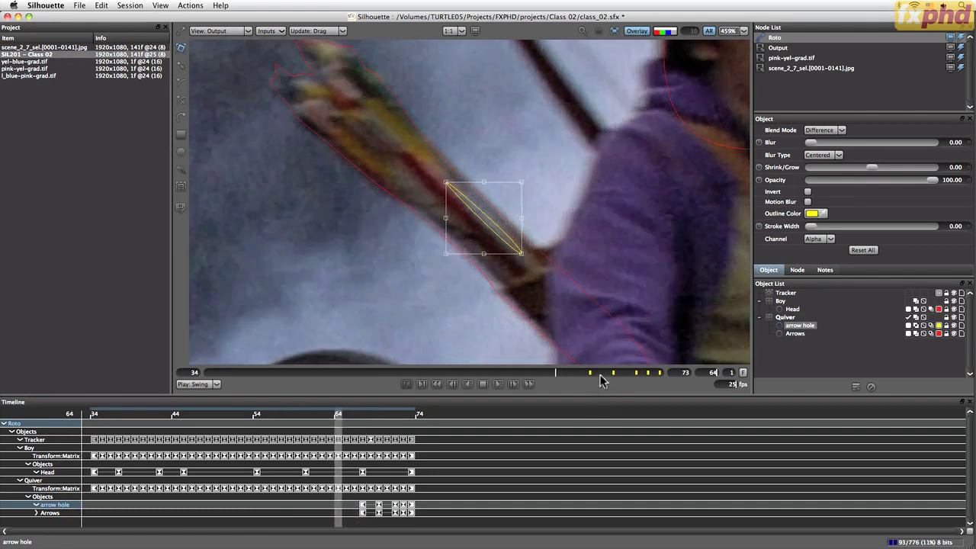
pyautogui.press('Left')
pyautogui.press('Right')
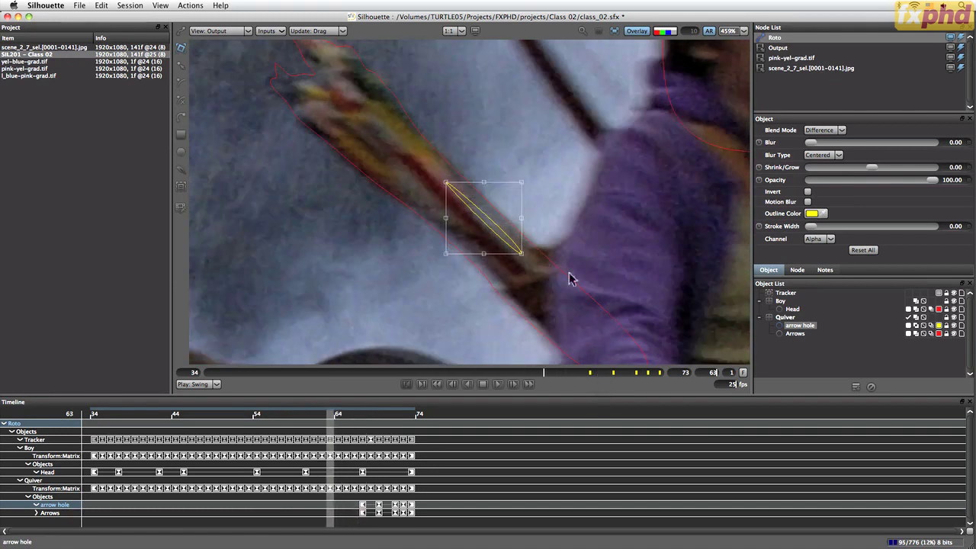
pyautogui.click(796, 333)
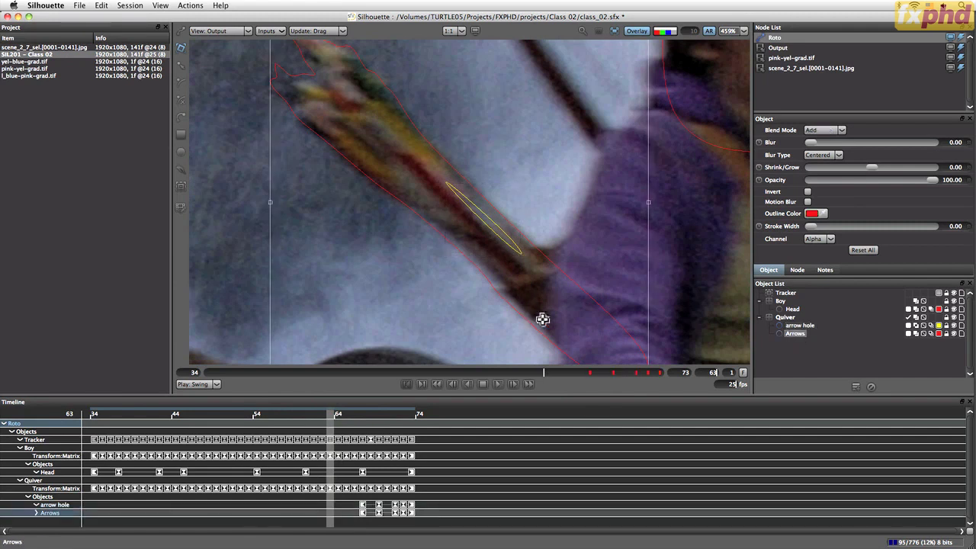
pyautogui.moveTo(577, 286); pyautogui.dragTo(580, 283)
pyautogui.press('q')
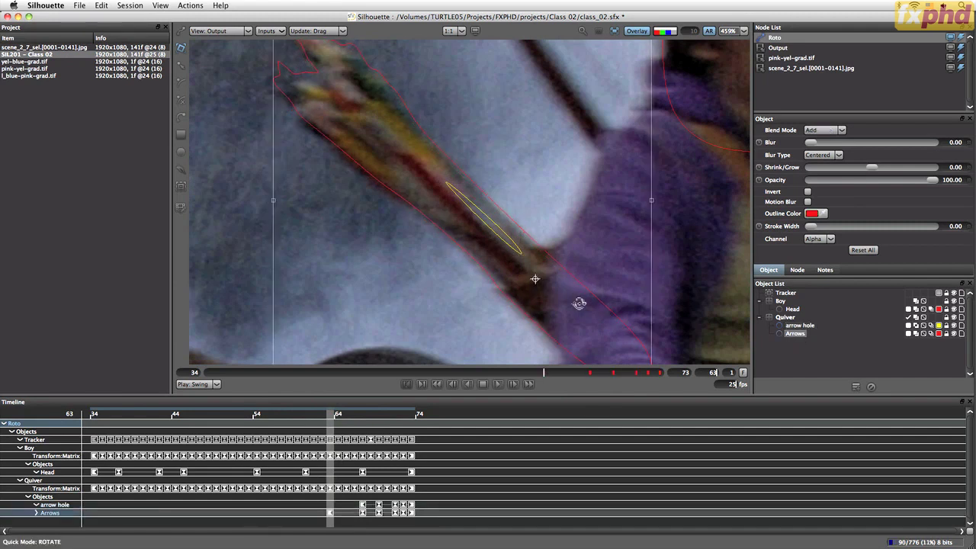
pyautogui.scroll(-3, 539, 329)
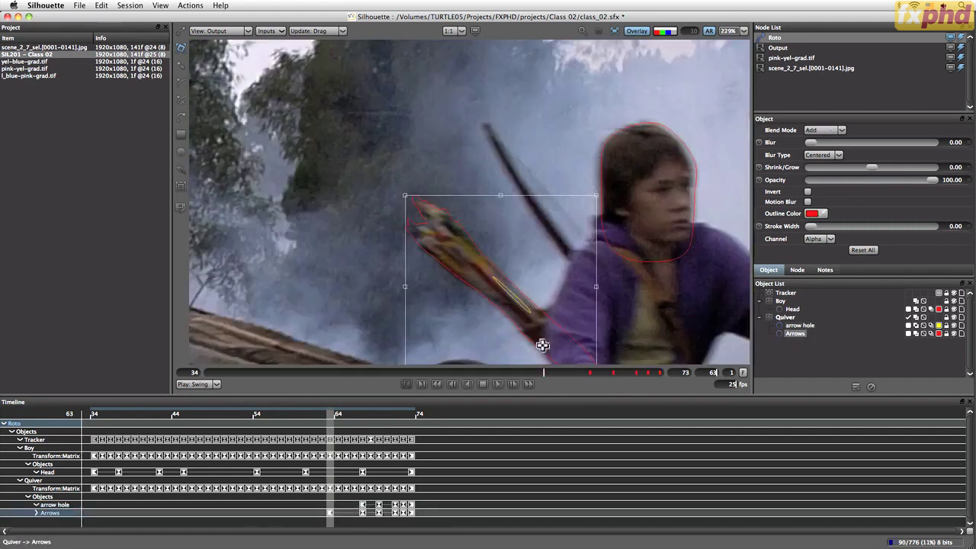
# Adjust the Arrows shape to fit the bundle at frame 66.
pyautogui.moveTo(551, 373); pyautogui.dragTo(579, 373)
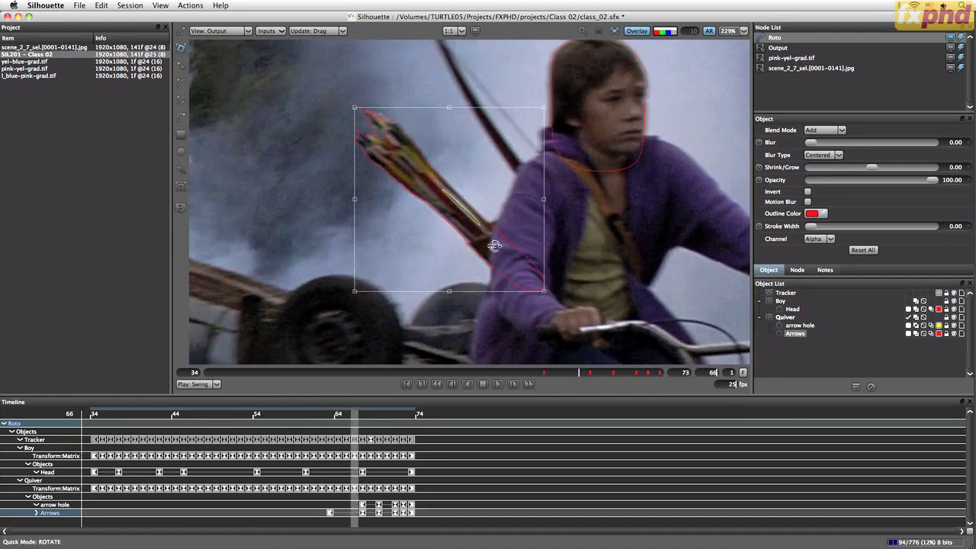
pyautogui.press('Left')
pyautogui.press('Left')
pyautogui.press('Left')
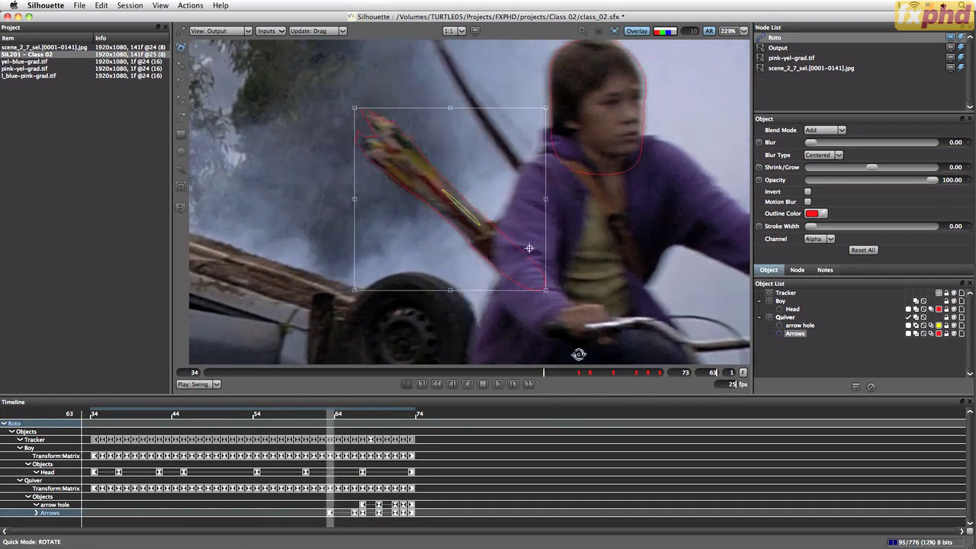
# Step back and forth through the frames around 63 to check how the Arrows shape follows the arrows.
pyautogui.press('Right')
pyautogui.press('Right')
pyautogui.press('Right')
pyautogui.press('Right')
pyautogui.press('Right')
pyautogui.press('Left')
pyautogui.press('Left')
pyautogui.press('Left')
pyautogui.press('Left')
pyautogui.press('Left')
pyautogui.press('Left')
pyautogui.press('Left')
pyautogui.press('Left')
pyautogui.press('Left')
pyautogui.press('Right')
pyautogui.press('Right')
pyautogui.press('Right')
pyautogui.press('Right')
# At frame 61, shift the Arrows shape onto the bundle and reposition the arrow hole shape over the gap.
pyautogui.press('Left')
pyautogui.press('Left')
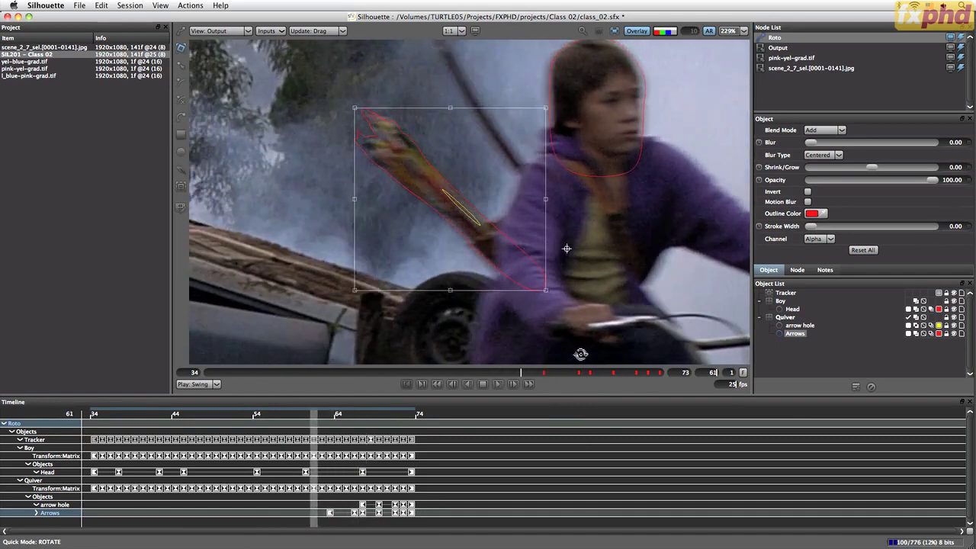
pyautogui.click(526, 248)
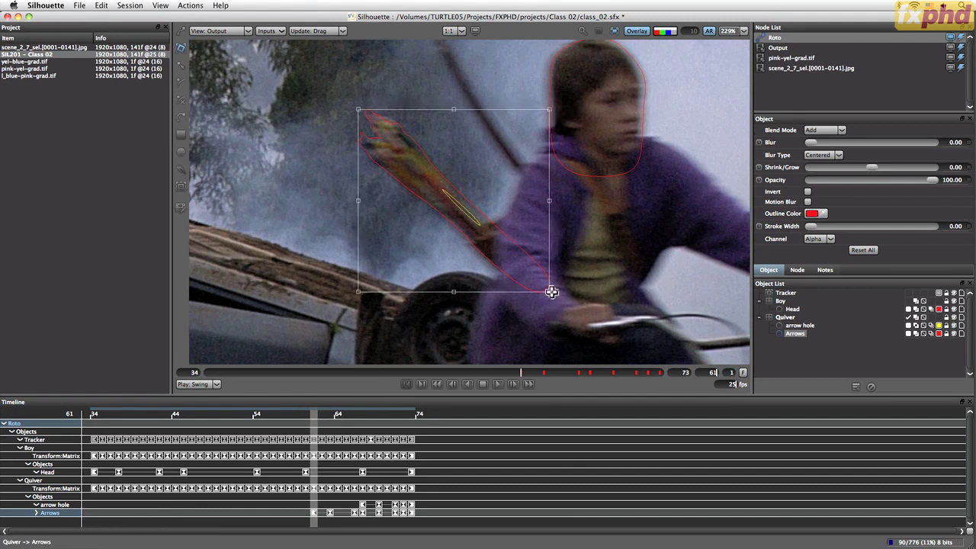
pyautogui.click(475, 222)
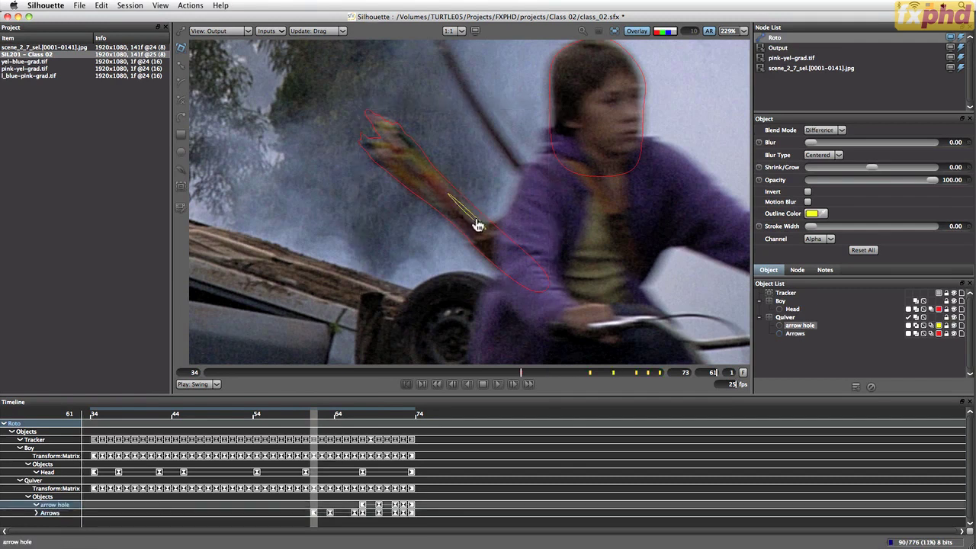
# Resize the Arrows shape slightly from its corners to fit the bundle at frame 61.
pyautogui.click(387, 126)
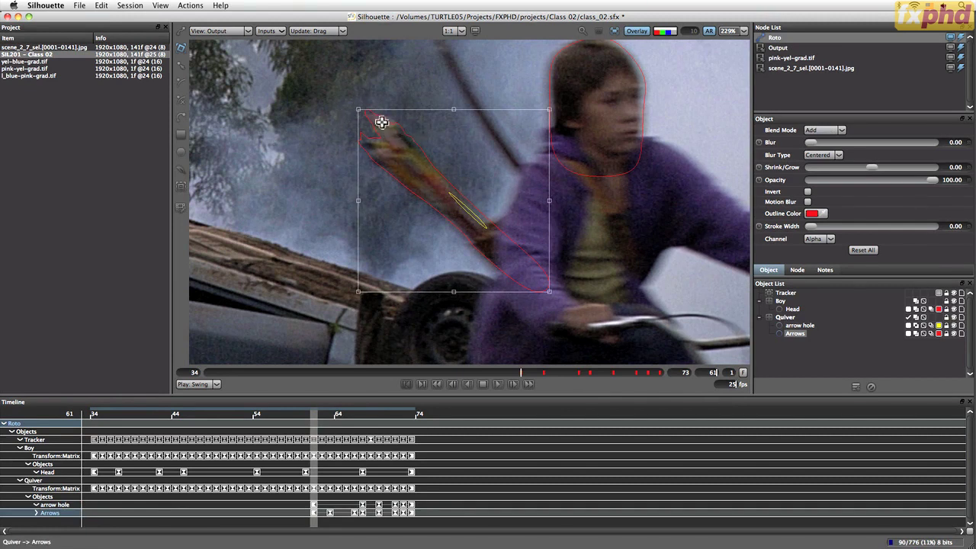
pyautogui.moveTo(358, 109); pyautogui.dragTo(359, 111)
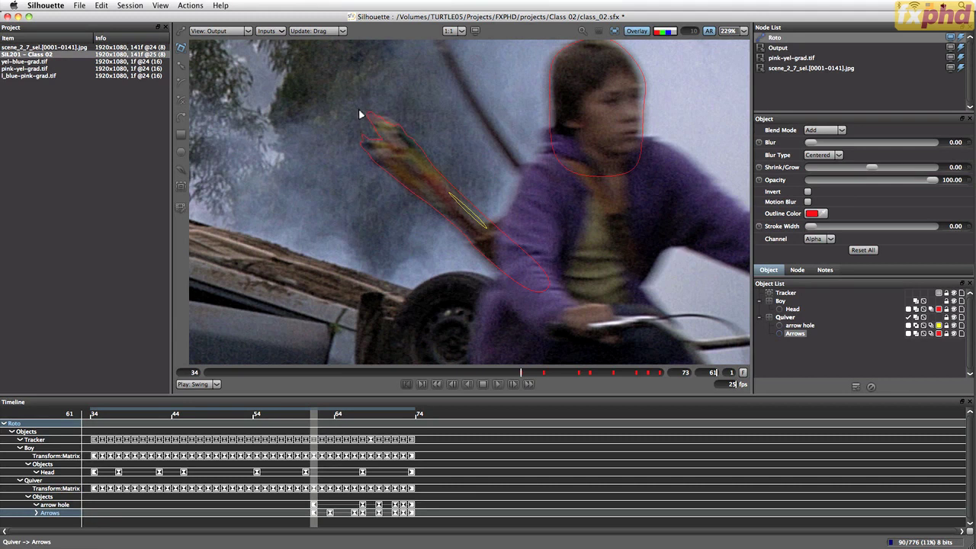
pyautogui.click(363, 114)
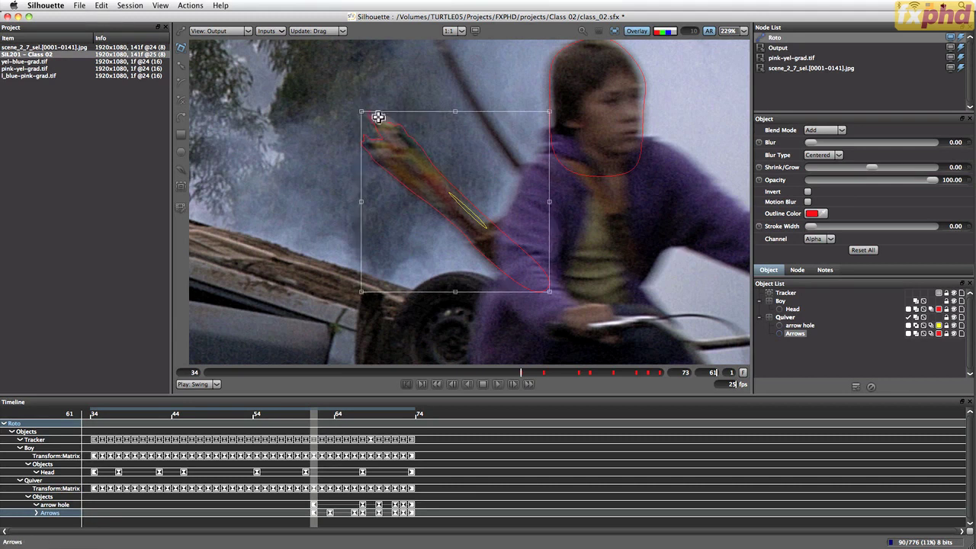
pyautogui.moveTo(548, 111); pyautogui.dragTo(543, 107)
# Step back to frame 51 and forward again to check where the Arrows shape drifts off the arrows.
pyautogui.press('Right')
pyautogui.press('Left')
pyautogui.press('Left')
pyautogui.press('Left')
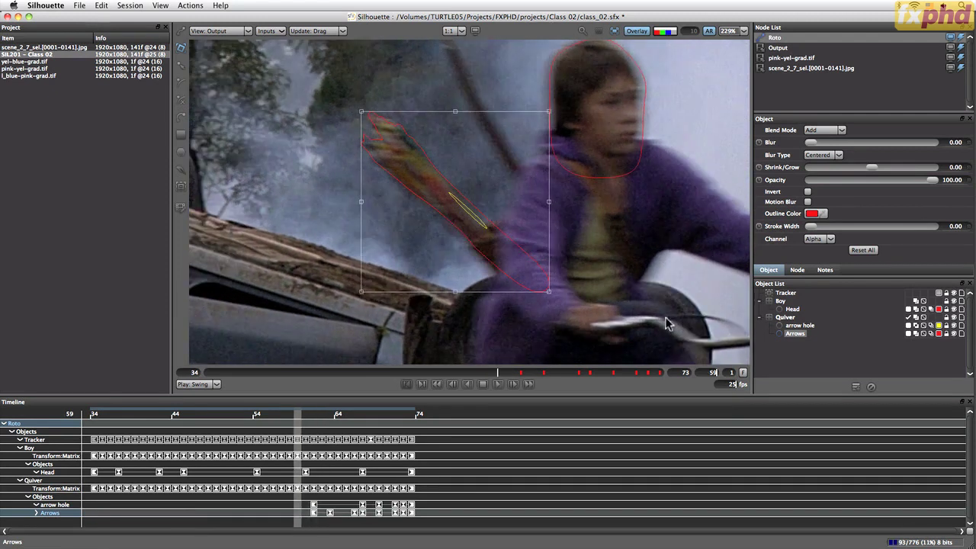
pyautogui.press('Left')
pyautogui.press('Left')
pyautogui.press('Left')
pyautogui.press('Left')
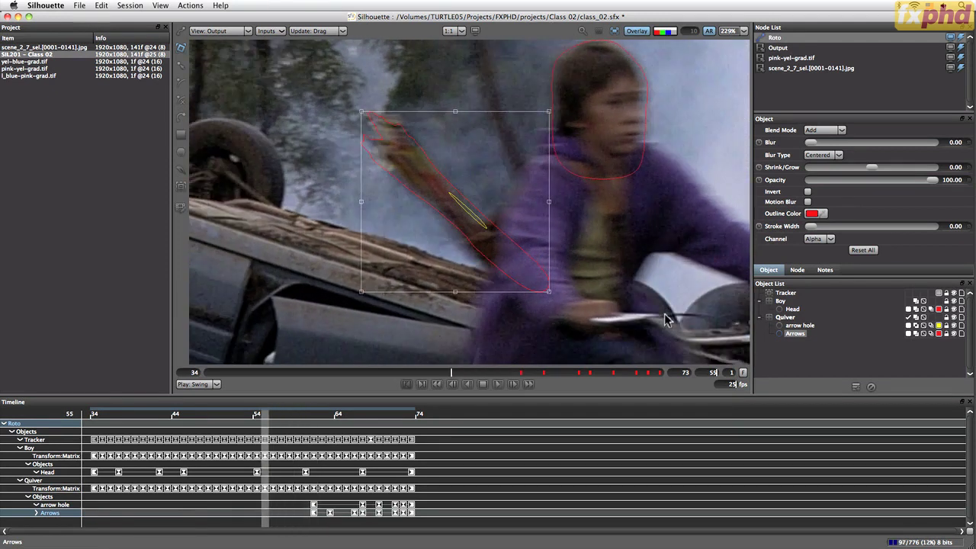
pyautogui.press('Left')
pyautogui.press('Left')
pyautogui.press('Left')
pyautogui.press('Left')
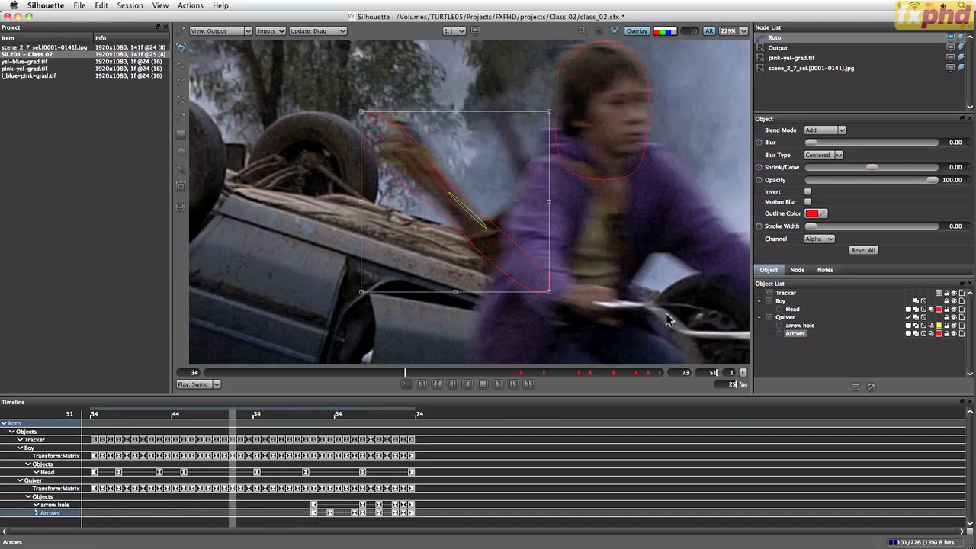
pyautogui.press('Right')
pyautogui.press('Right')
pyautogui.press('Right')
pyautogui.press('Right')
pyautogui.press('Right')
pyautogui.press('Right')
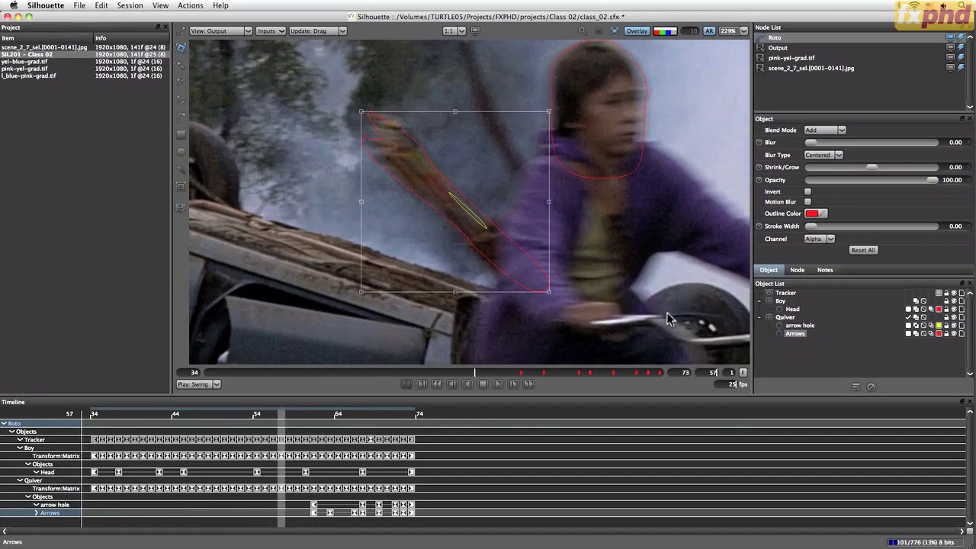
pyautogui.press('Right')
pyautogui.press('Right')
pyautogui.press('Right')
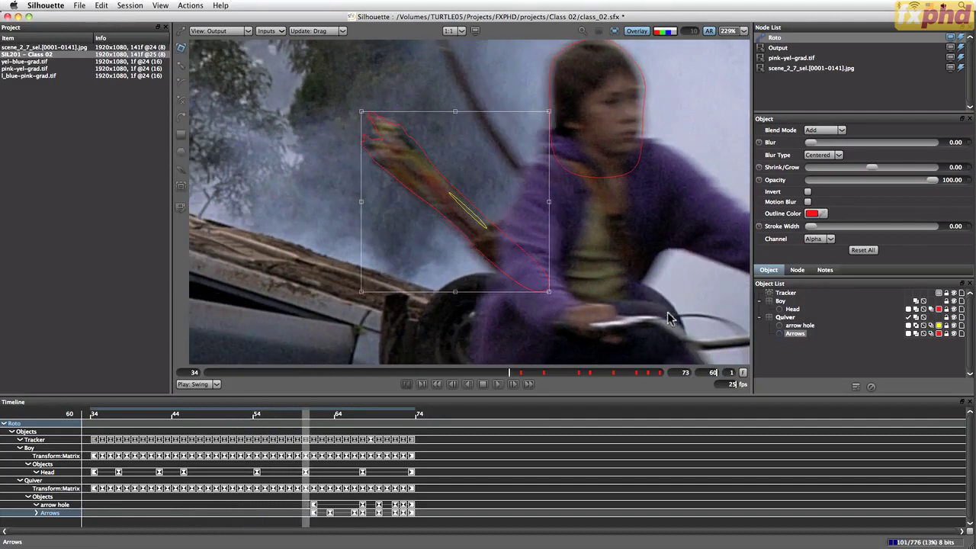
pyautogui.press('Right')
pyautogui.press('Right')
pyautogui.press('Left')
pyautogui.press('Left')
pyautogui.press('Left')
pyautogui.press('Left')
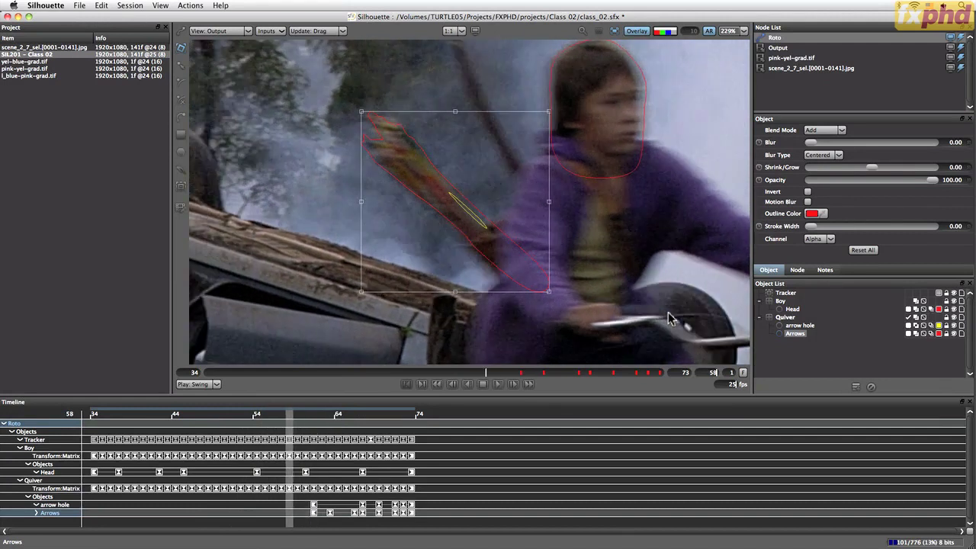
# At frame 59, move the Arrows shape and stretch its lower corner to match the bundle.
pyautogui.press('Right')
pyautogui.moveTo(486, 216); pyautogui.dragTo(492, 223)
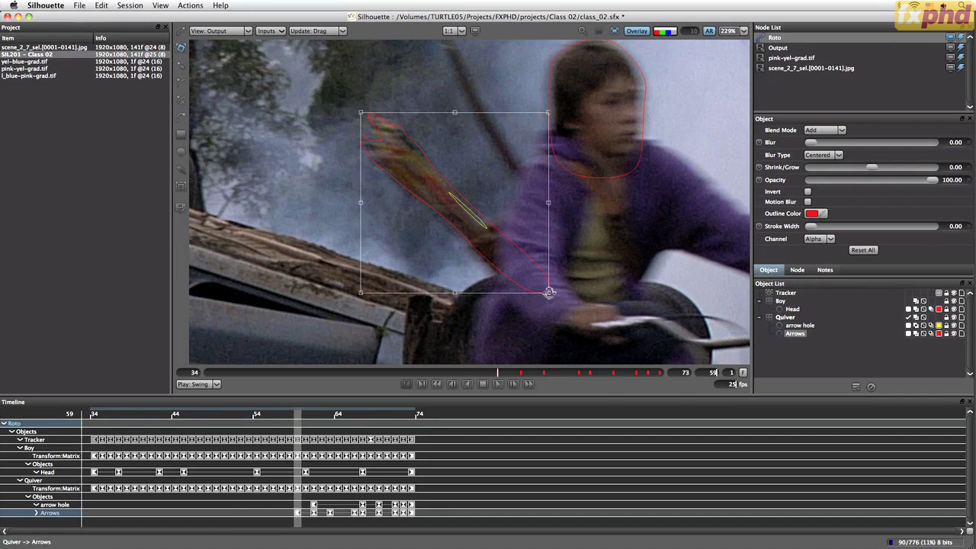
pyautogui.moveTo(548, 292); pyautogui.dragTo(547, 296)
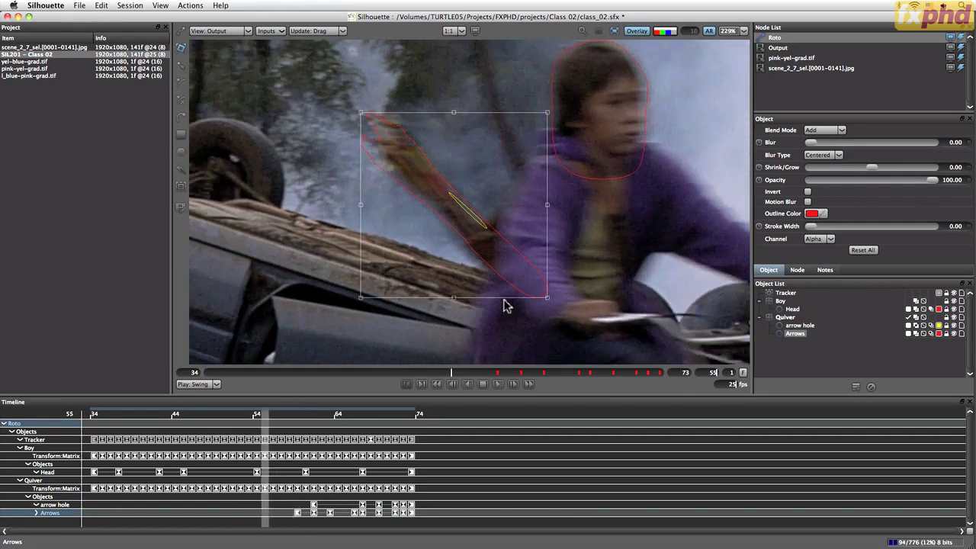
# At frame 56, resize and rotate the Arrows shape to line up with the arrows.
pyautogui.press('Right')
pyautogui.press('Left')
pyautogui.press('Right')
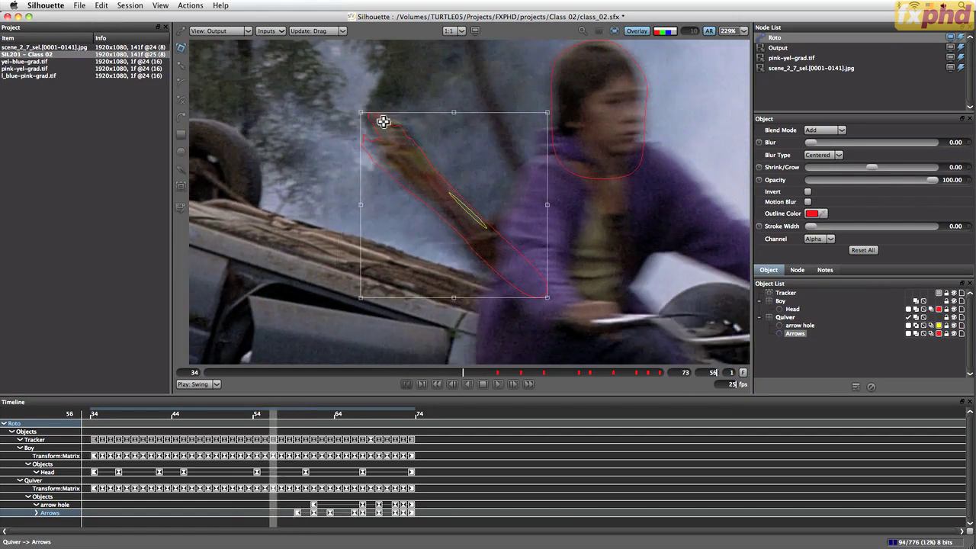
pyautogui.moveTo(360, 113); pyautogui.dragTo(368, 112)
pyautogui.moveTo(557, 278); pyautogui.dragTo(567, 283)
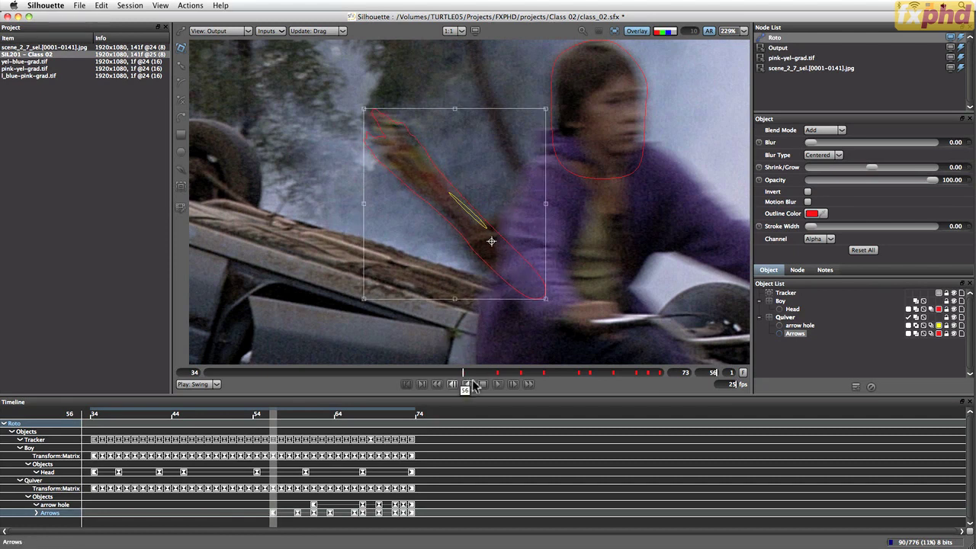
# At frame 53, move and rotate the Arrows shape to match the angle of the bundle.
pyautogui.moveTo(464, 372); pyautogui.dragTo(431, 374)
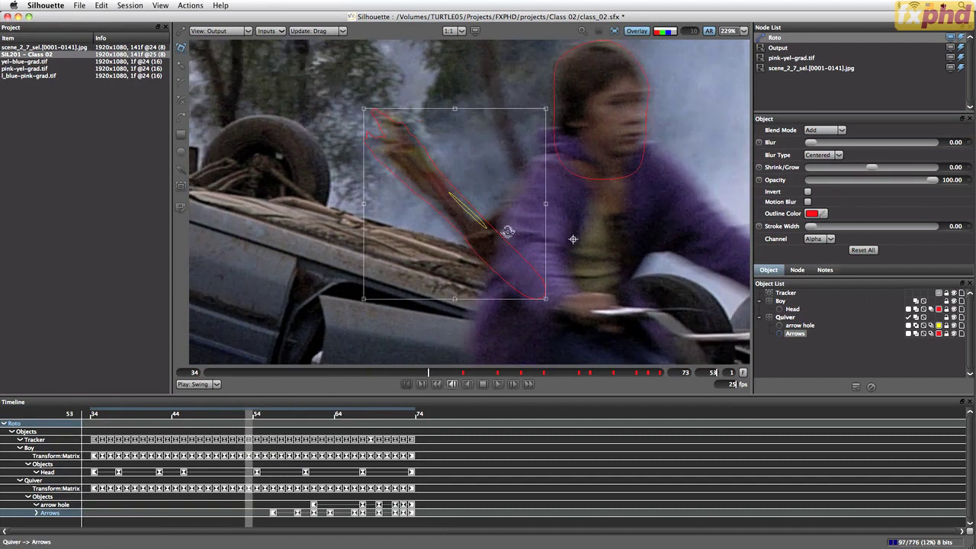
pyautogui.press('Right')
pyautogui.press('Right')
pyautogui.press('Right')
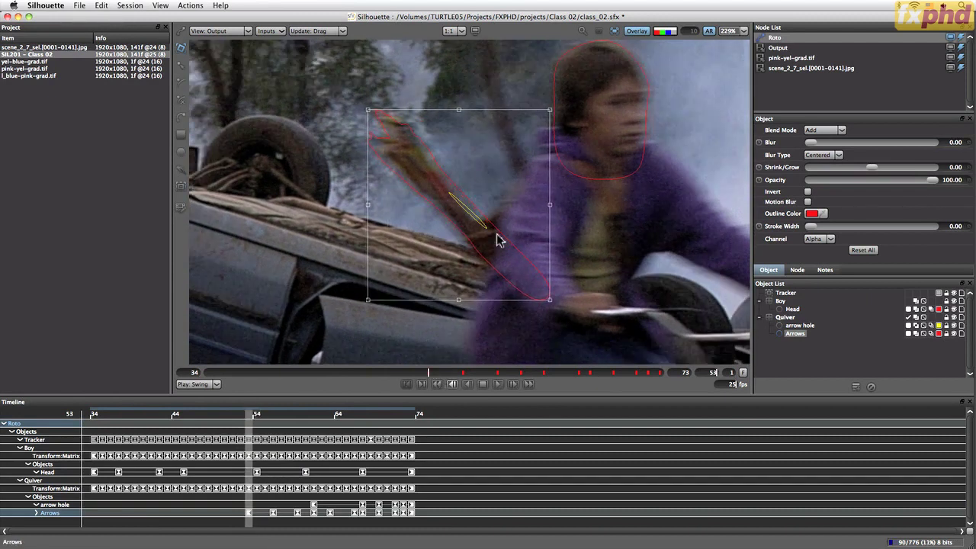
pyautogui.click(526, 298)
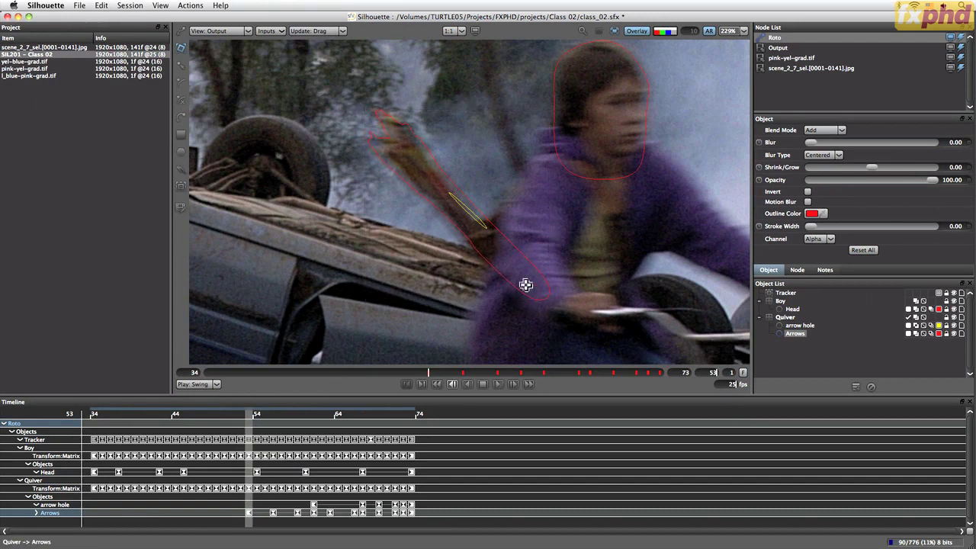
pyautogui.click(527, 285)
pyautogui.moveTo(511, 283); pyautogui.dragTo(530, 265)
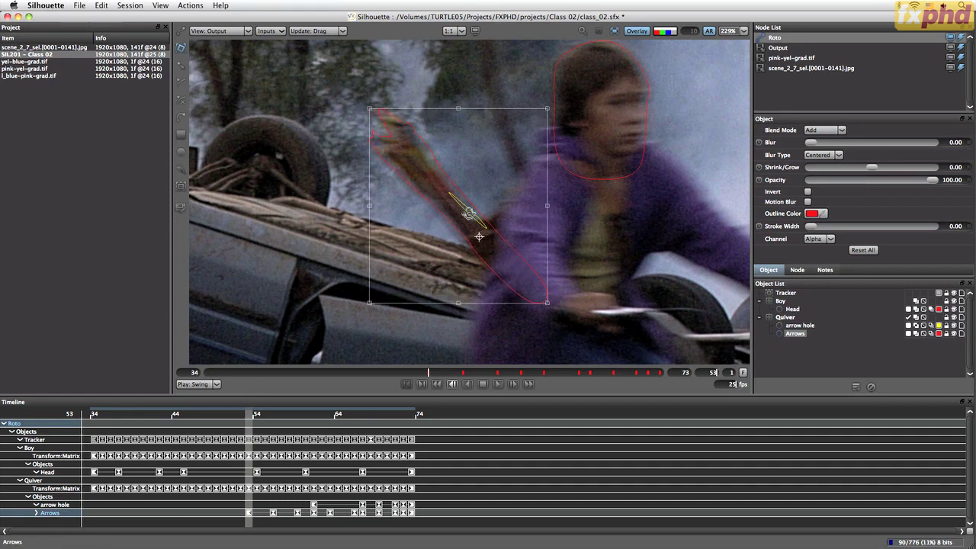
# Fine-tune the Arrows shape's size from its corners at frame 53.
pyautogui.moveTo(430, 372)
pyautogui.mouseDown()
pyautogui.moveTo(478, 371)
pyautogui.moveTo(427, 372)
pyautogui.mouseUp()
pyautogui.moveTo(547, 109); pyautogui.dragTo(547, 108)
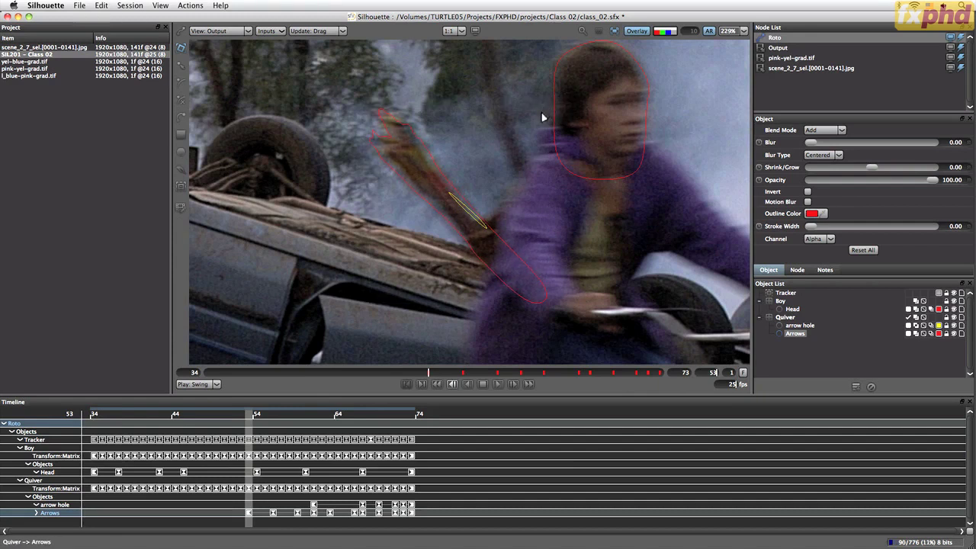
pyautogui.moveTo(370, 301); pyautogui.dragTo(374, 300)
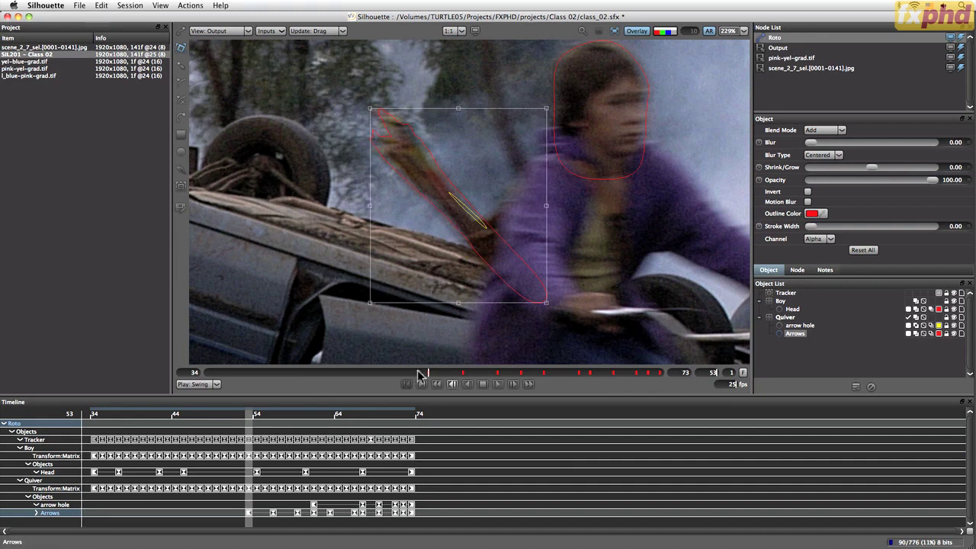
# At frame 46, move and rotate the Arrows shape to fit the bundle against the car.
pyautogui.moveTo(429, 376); pyautogui.dragTo(355, 385)
pyautogui.press('z')
pyautogui.moveTo(489, 264); pyautogui.dragTo(500, 275)
pyautogui.click(492, 249)
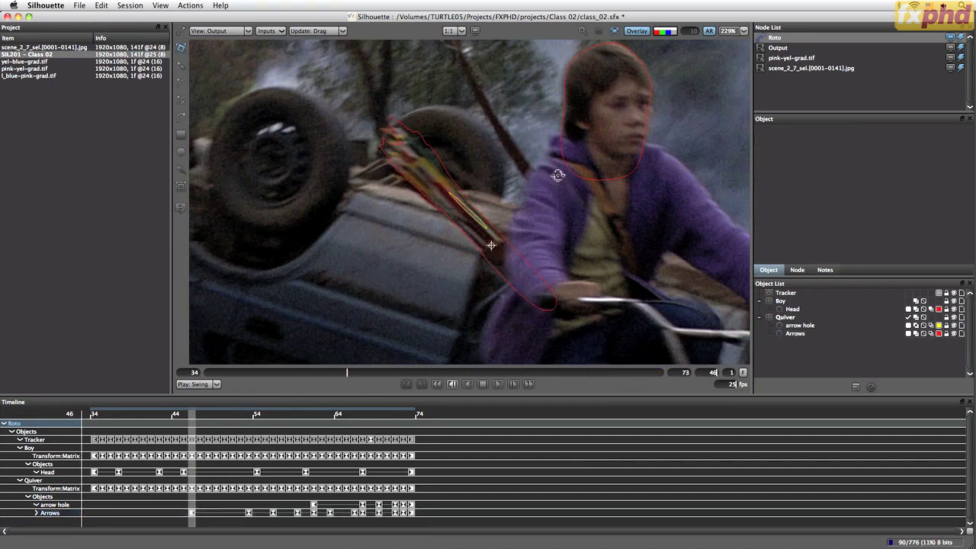
pyautogui.click(494, 252)
pyautogui.moveTo(522, 236); pyautogui.dragTo(526, 227)
# Move the arrow hole shape down along the shafts onto the gap at frame 46.
pyautogui.click(483, 226)
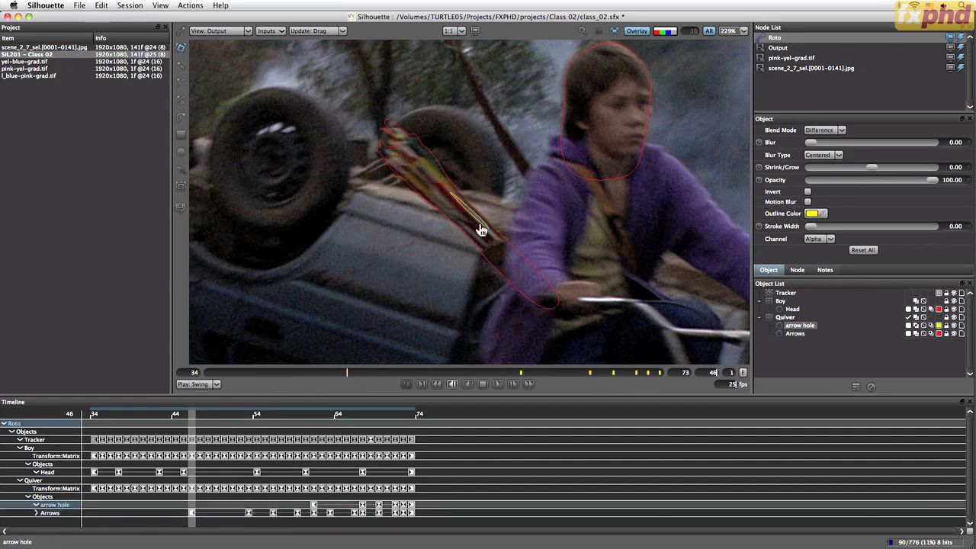
pyautogui.click(492, 242)
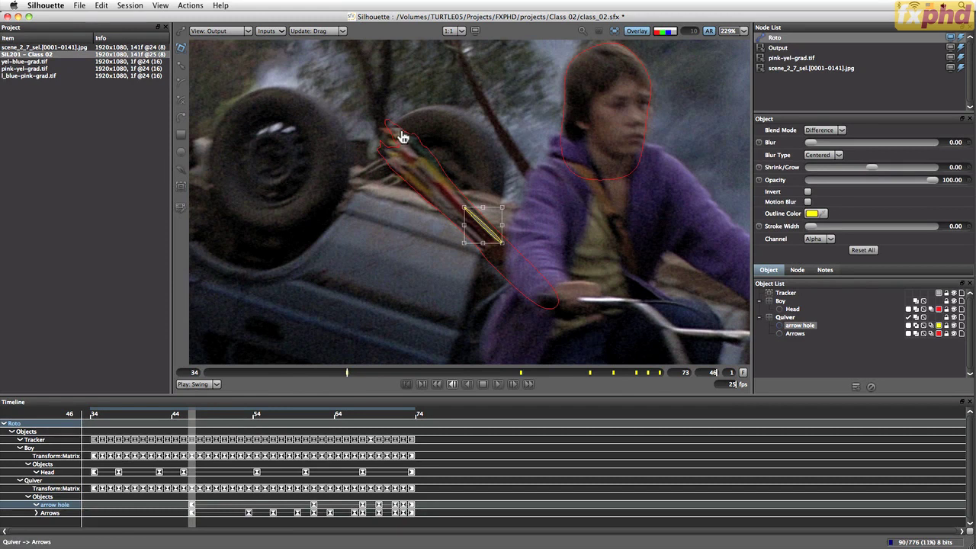
# Select the Arrows shape and compare how its tip outline fits the arrow ends around frames 46 to 48.
pyautogui.scroll(2, 404, 137)
pyautogui.moveTo(396, 135); pyautogui.dragTo(472, 177)
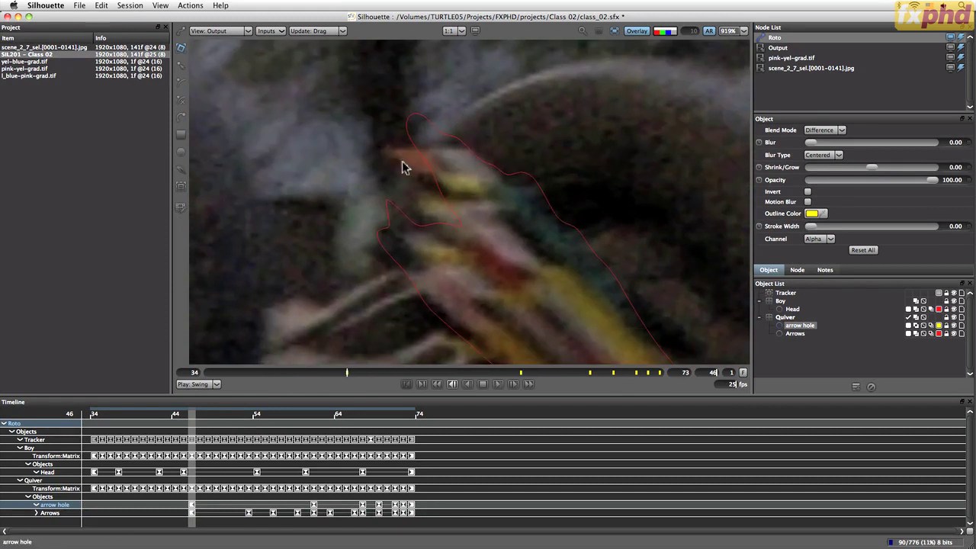
pyautogui.click(794, 334)
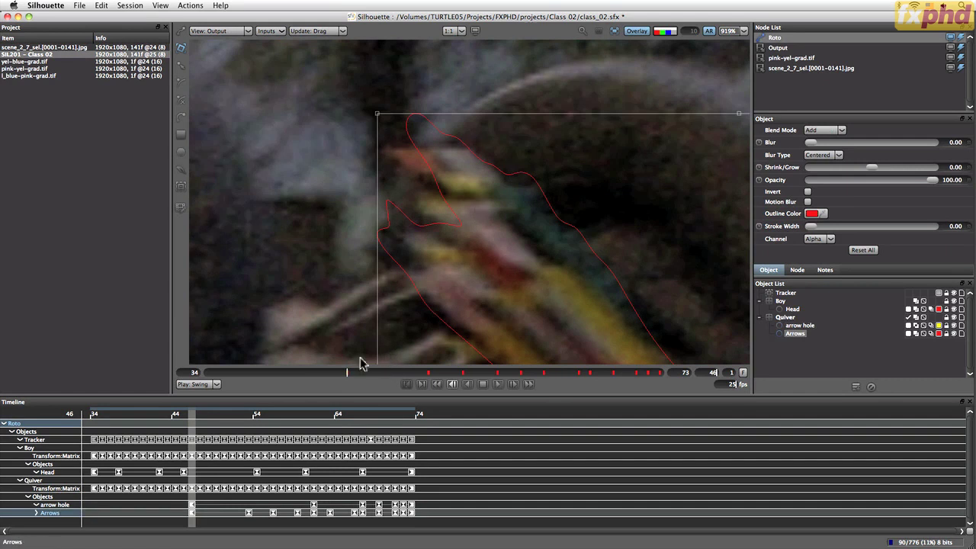
pyautogui.moveTo(349, 373); pyautogui.dragTo(372, 382)
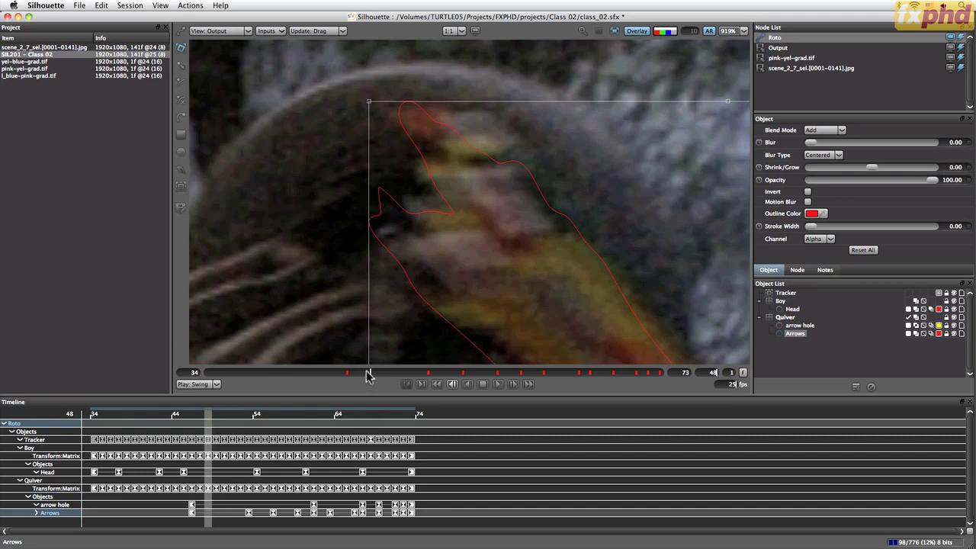
pyautogui.click(384, 379)
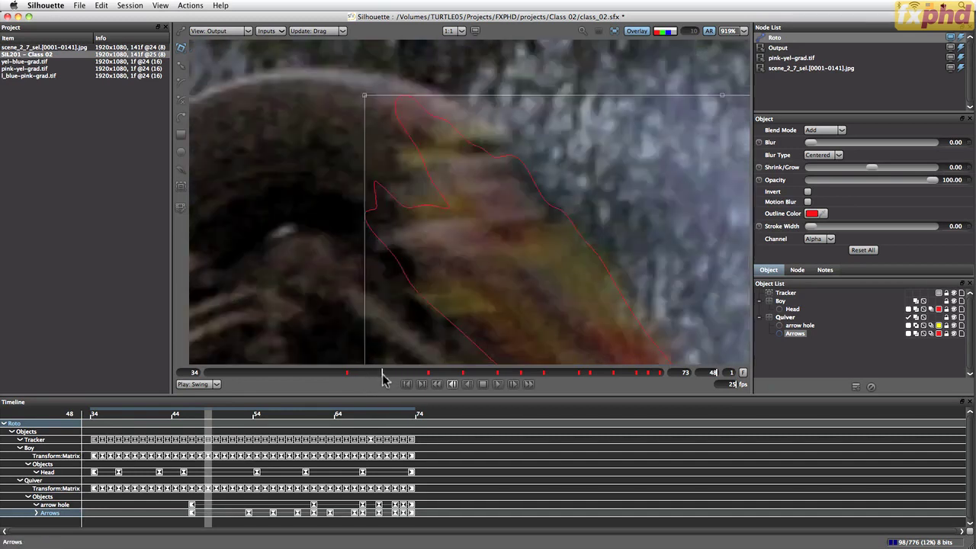
pyautogui.moveTo(384, 379); pyautogui.dragTo(347, 379)
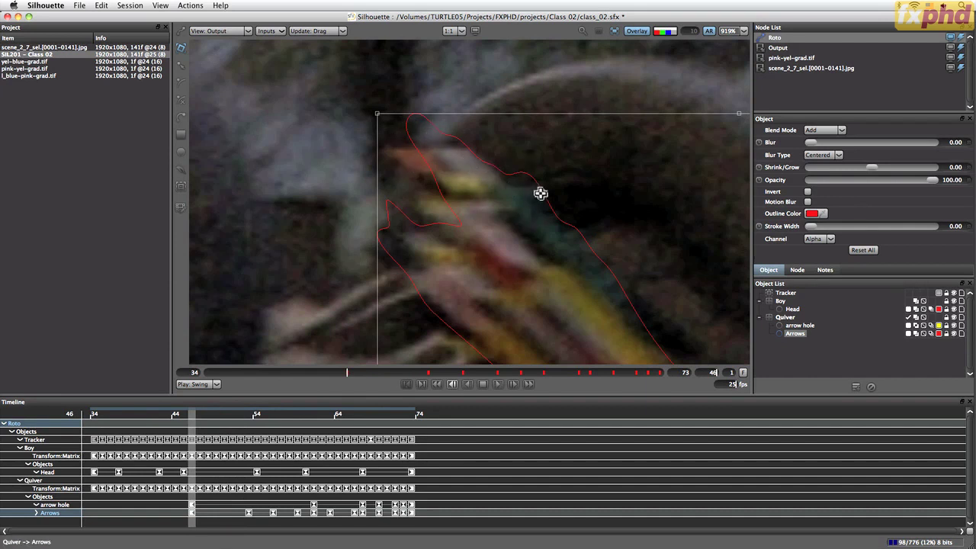
# At frame 46, select the Arrows shape's upper tip points and move them together down onto the arrow ends.
pyautogui.click(182, 65)
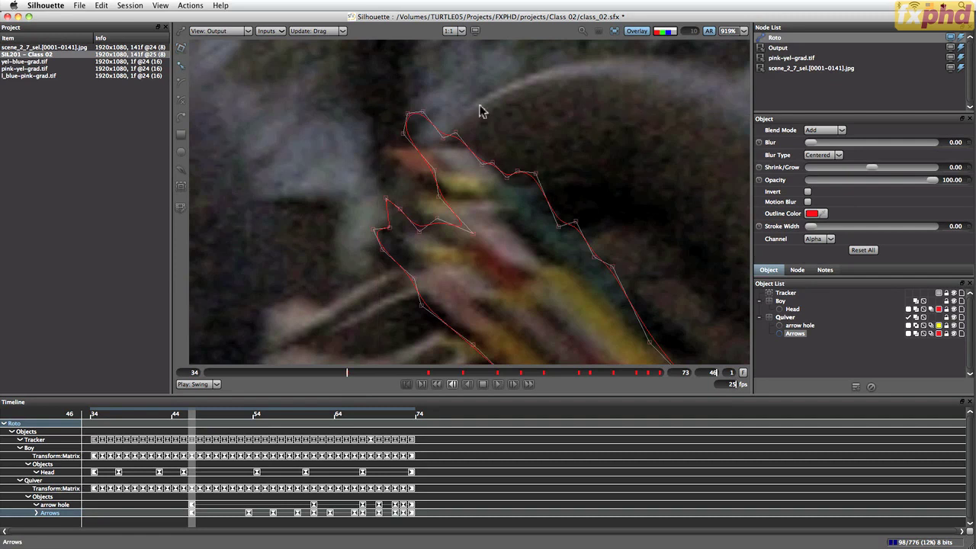
pyautogui.moveTo(326, 93); pyautogui.dragTo(550, 209)
pyautogui.press('t')
pyautogui.hotkey('shift', 't')
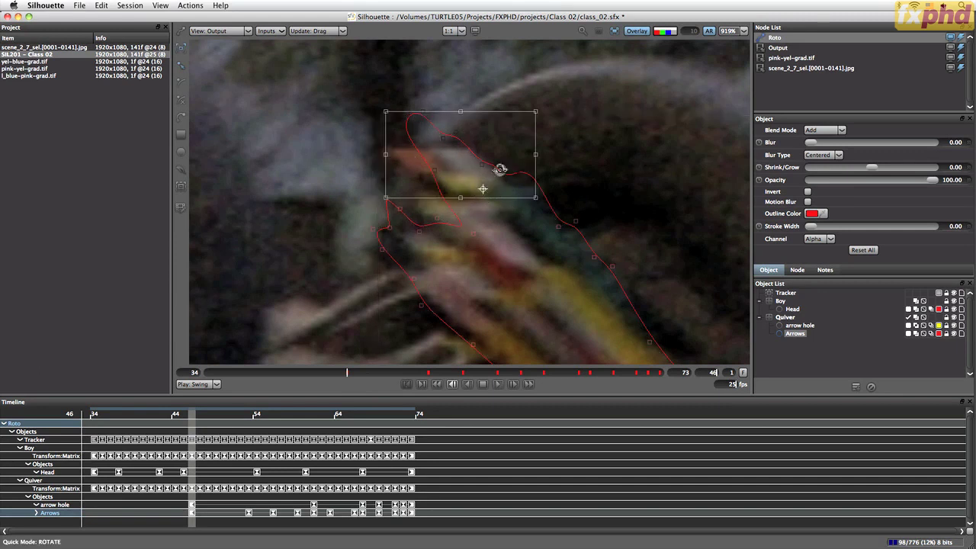
pyautogui.moveTo(556, 87); pyautogui.dragTo(534, 94)
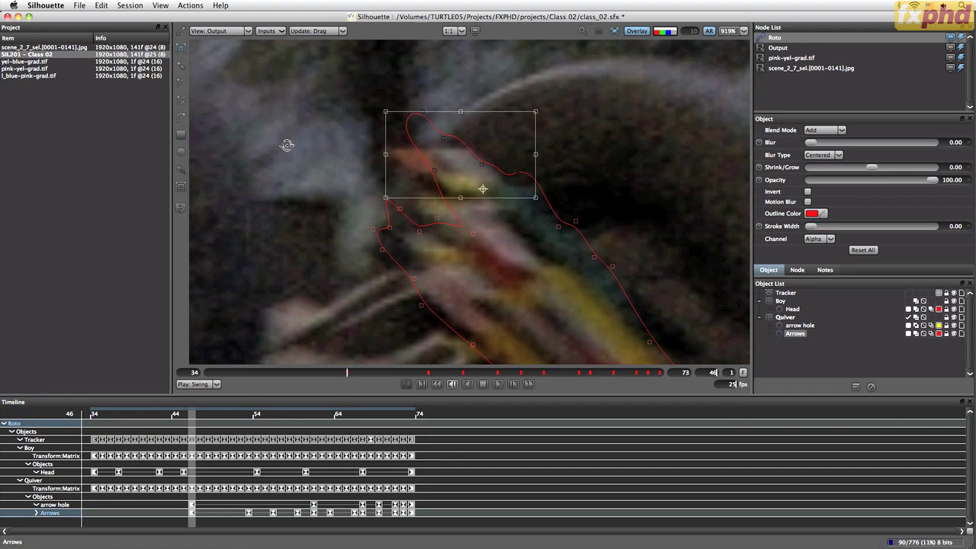
pyautogui.click(366, 100)
pyautogui.moveTo(345, 79); pyautogui.dragTo(581, 193)
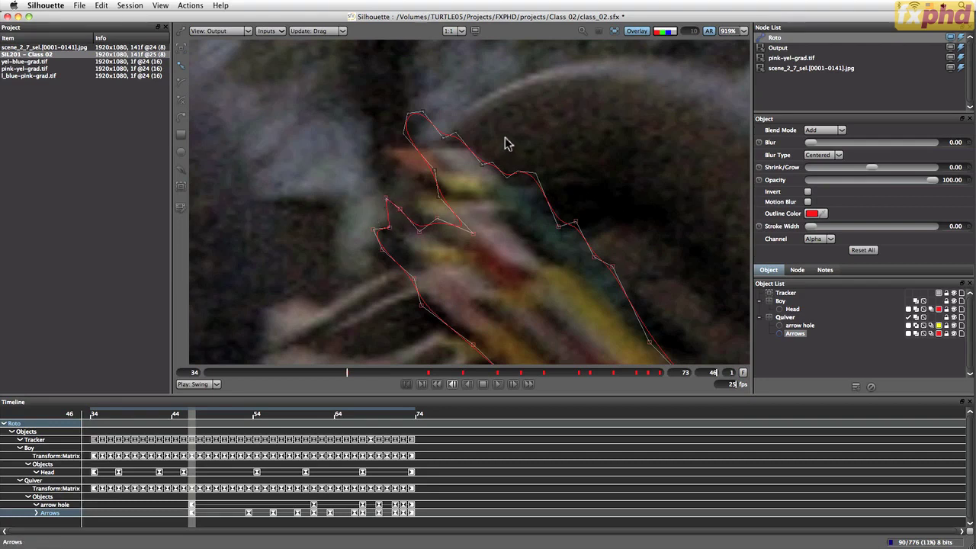
pyautogui.click(371, 100)
pyautogui.moveTo(372, 101); pyautogui.dragTo(374, 102)
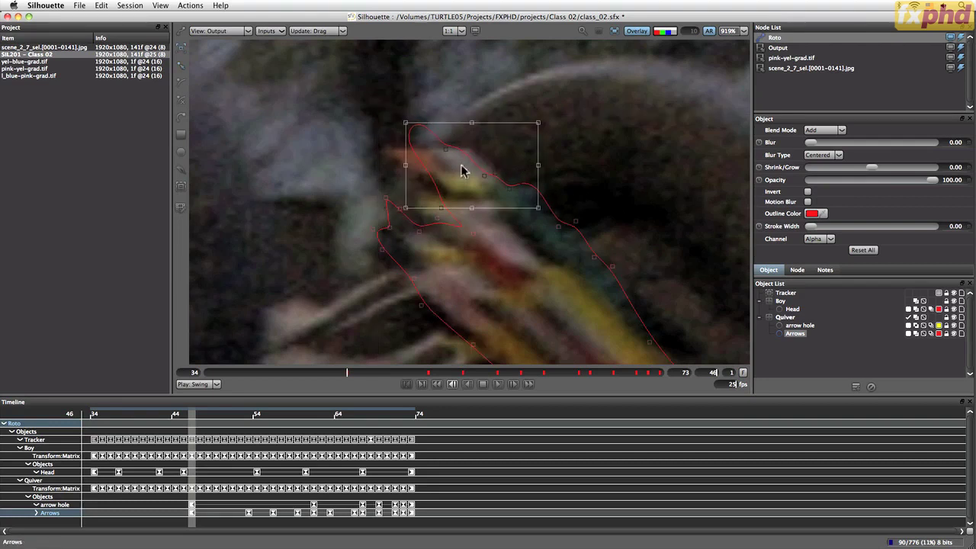
pyautogui.moveTo(577, 83); pyautogui.dragTo(560, 102)
pyautogui.moveTo(461, 177); pyautogui.dragTo(457, 173)
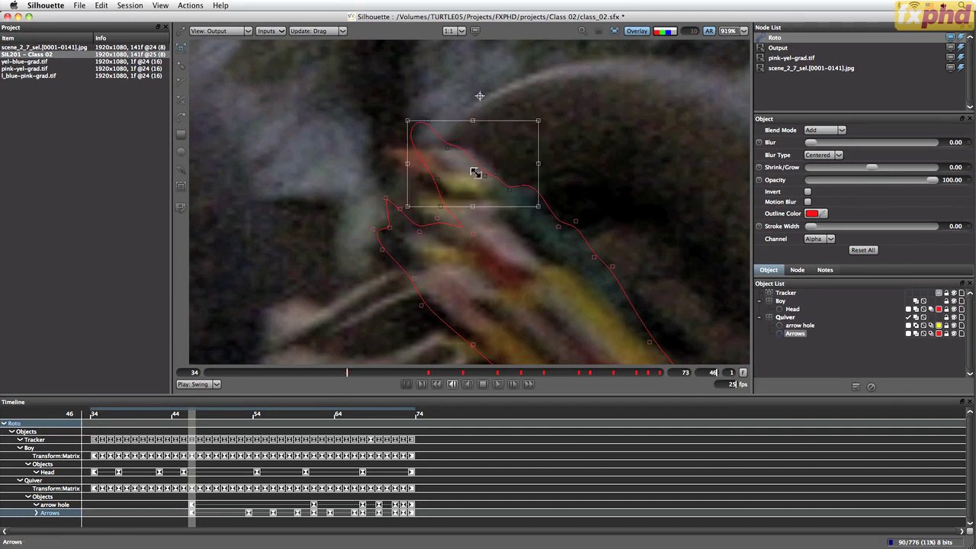
# Reshape the Arrows outline point by point at frame 46 so the upper tip wraps the orange and white arrow ends.
pyautogui.press('r')
pyautogui.moveTo(496, 82); pyautogui.dragTo(473, 172)
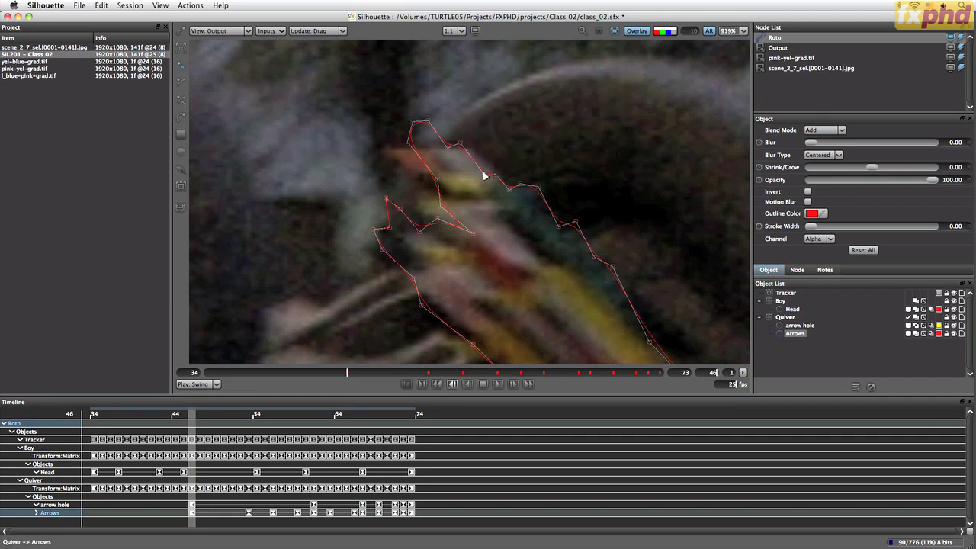
pyautogui.moveTo(378, 98); pyautogui.dragTo(420, 148)
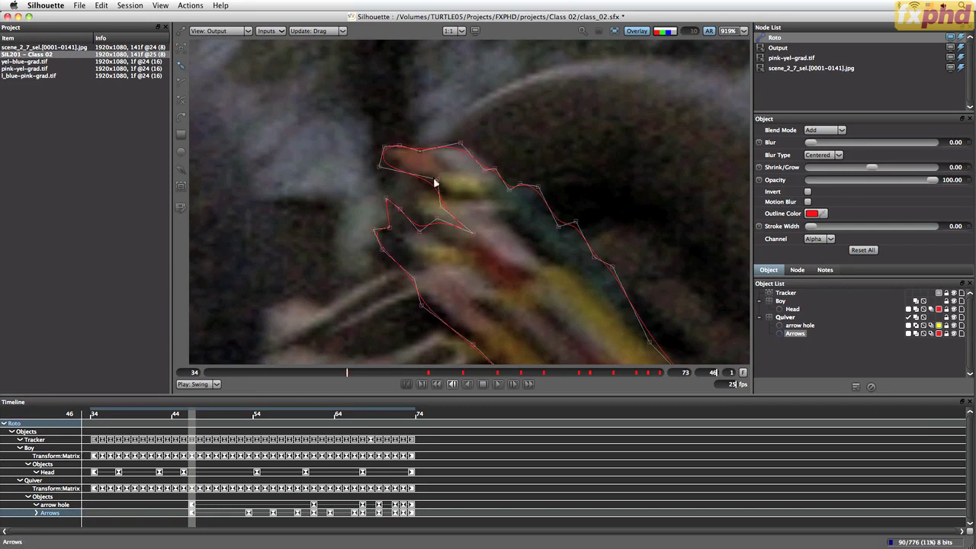
pyautogui.moveTo(436, 191); pyautogui.dragTo(443, 183)
pyautogui.moveTo(420, 151); pyautogui.dragTo(472, 145)
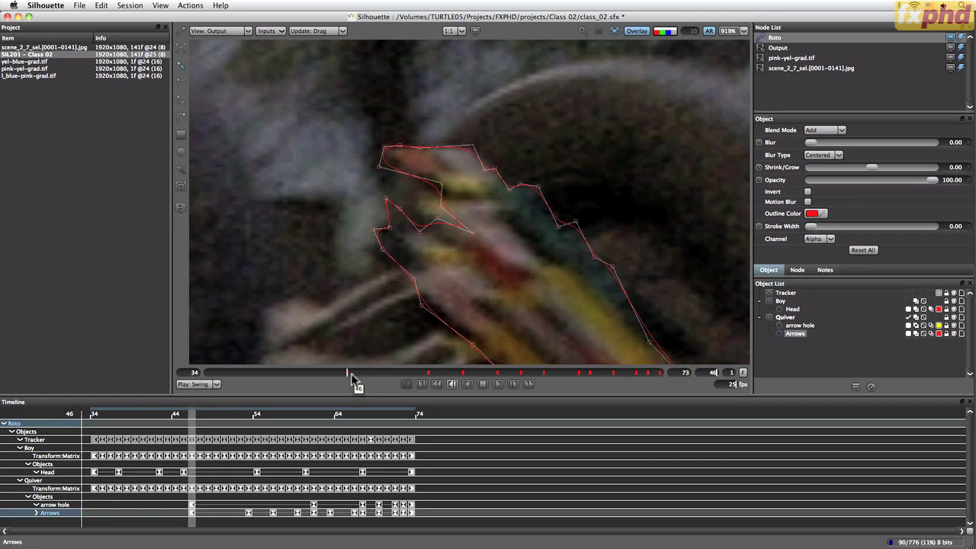
# At frame 48, reposition the whole Arrows shape over the blurred bundle and fine-tune its fit.
pyautogui.moveTo(356, 375)
pyautogui.mouseDown()
pyautogui.moveTo(393, 375)
pyautogui.moveTo(372, 379)
pyautogui.mouseUp()
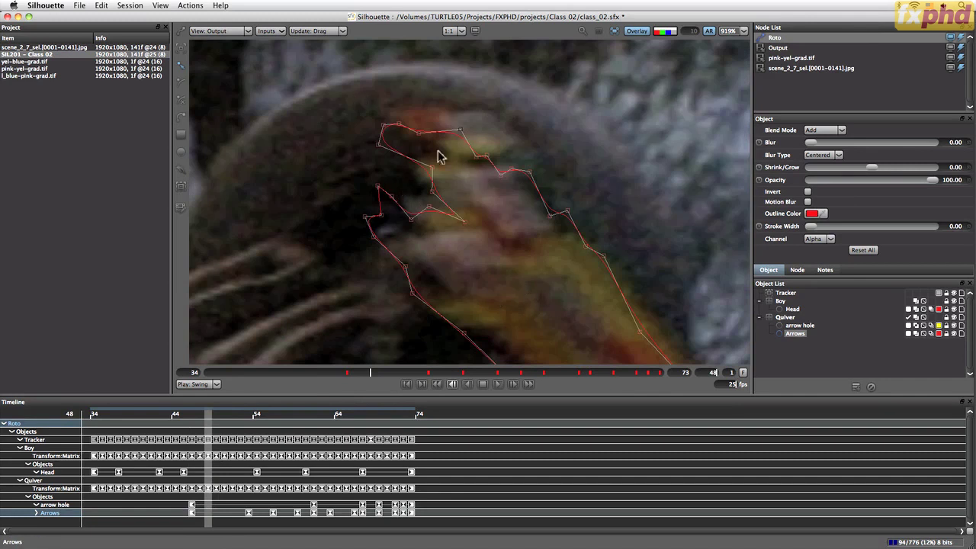
pyautogui.moveTo(315, 91); pyautogui.dragTo(441, 245)
pyautogui.scroll(-2, 578, 277)
pyautogui.scroll(-2, 469, 235)
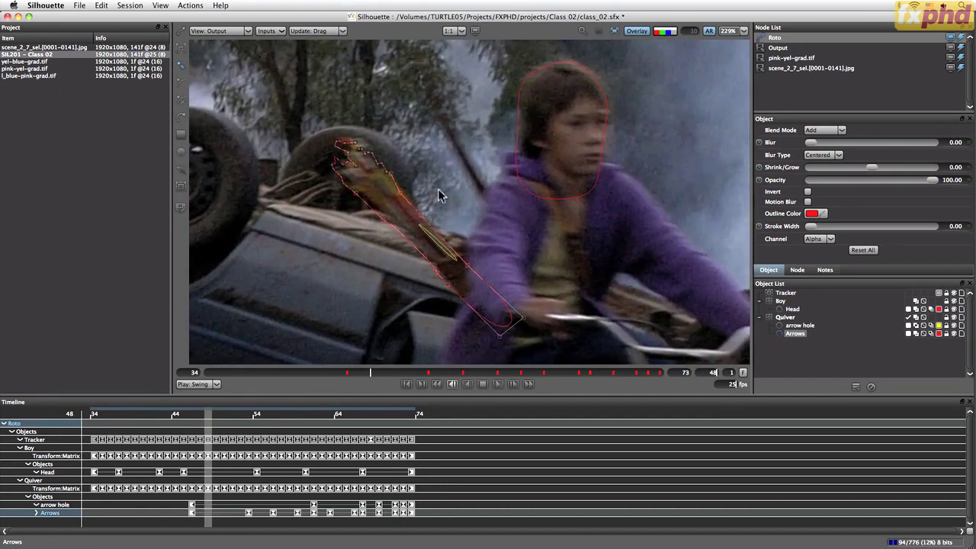
pyautogui.press('t')
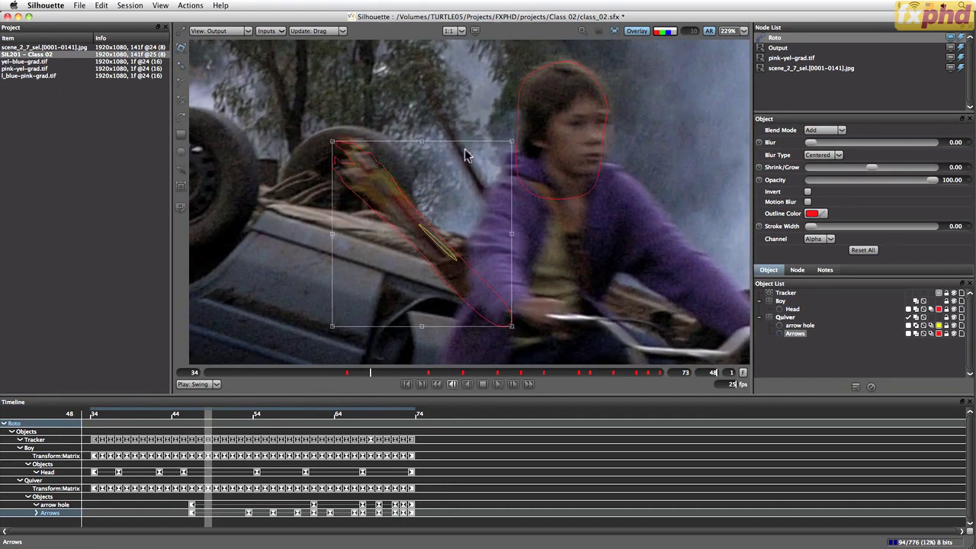
pyautogui.moveTo(457, 292); pyautogui.dragTo(462, 275)
pyautogui.moveTo(552, 270); pyautogui.dragTo(552, 268)
pyautogui.moveTo(473, 295); pyautogui.dragTo(464, 298)
pyautogui.click(476, 299)
# At frame 59, reshape the upper tip points of the Arrows shape to follow the blurred arrow ends.
pyautogui.moveTo(371, 372); pyautogui.dragTo(499, 379)
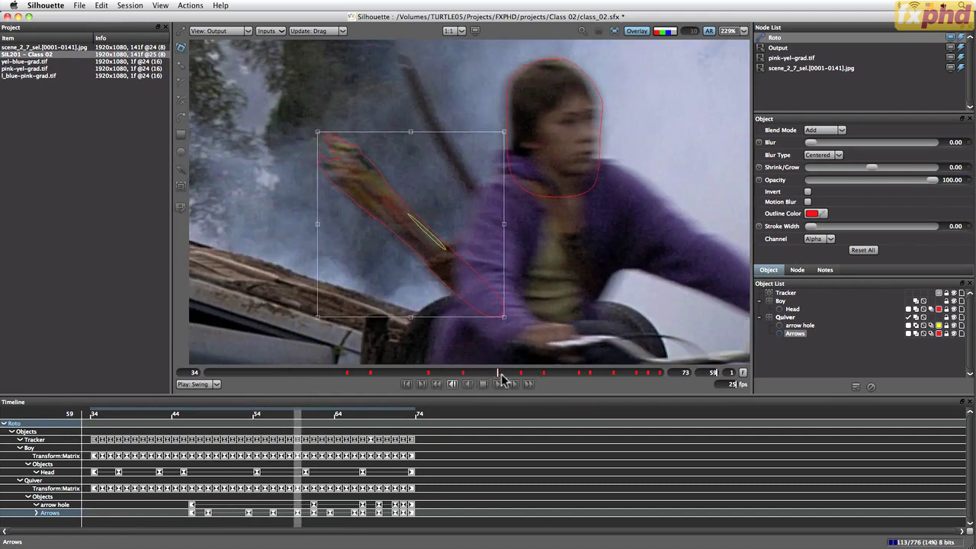
pyautogui.press('f')
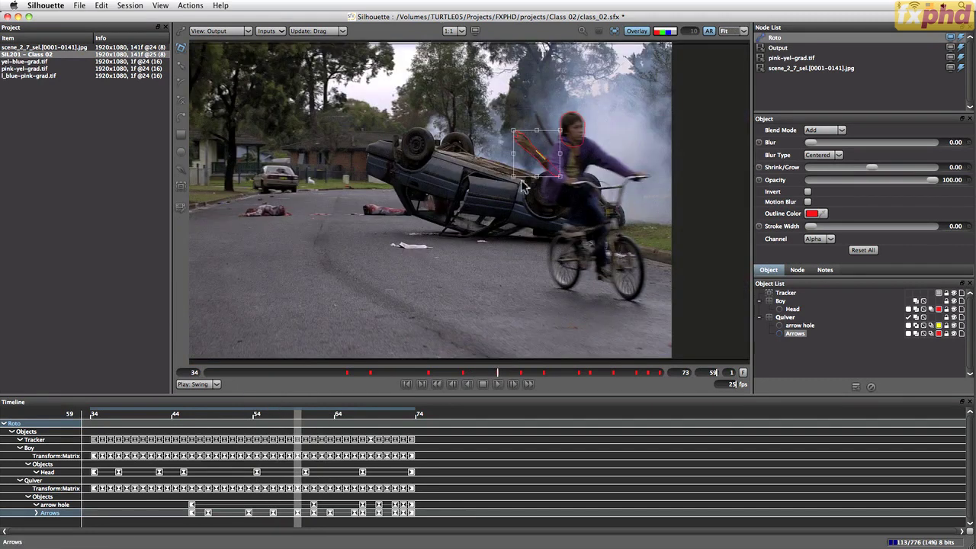
pyautogui.scroll(2, 540, 208)
pyautogui.moveTo(543, 164); pyautogui.dragTo(557, 351)
pyautogui.moveTo(492, 191); pyautogui.dragTo(516, 295)
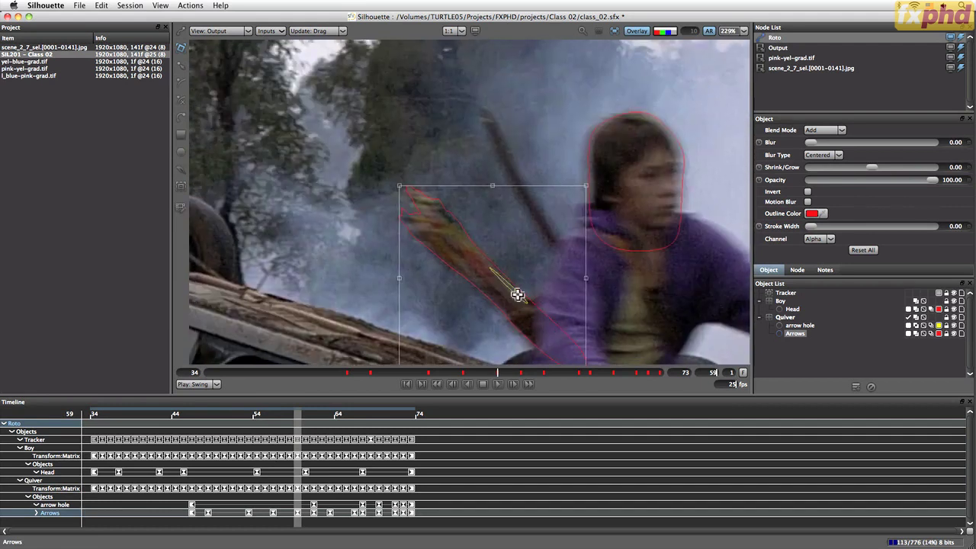
pyautogui.scroll(1, 511, 288)
pyautogui.moveTo(447, 243); pyautogui.dragTo(527, 327)
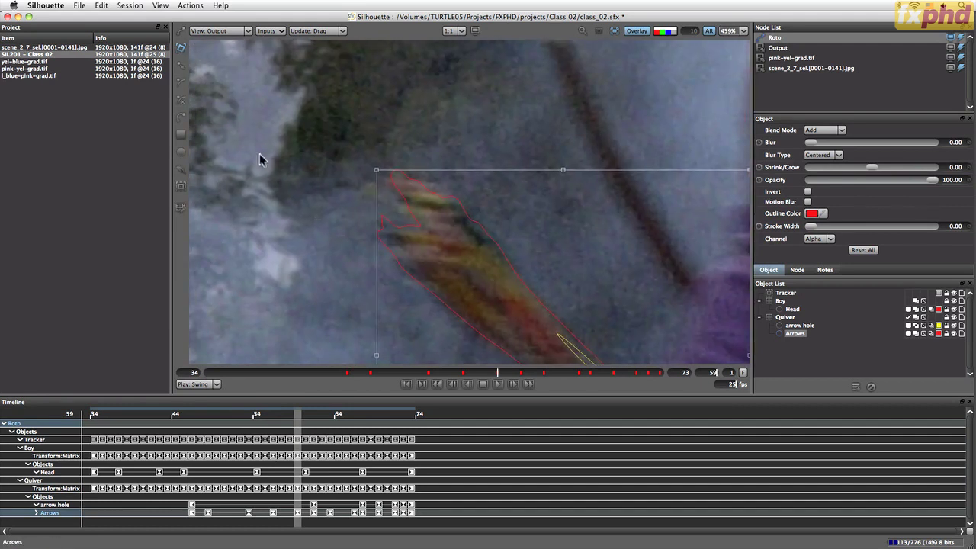
pyautogui.moveTo(351, 134); pyautogui.dragTo(425, 191)
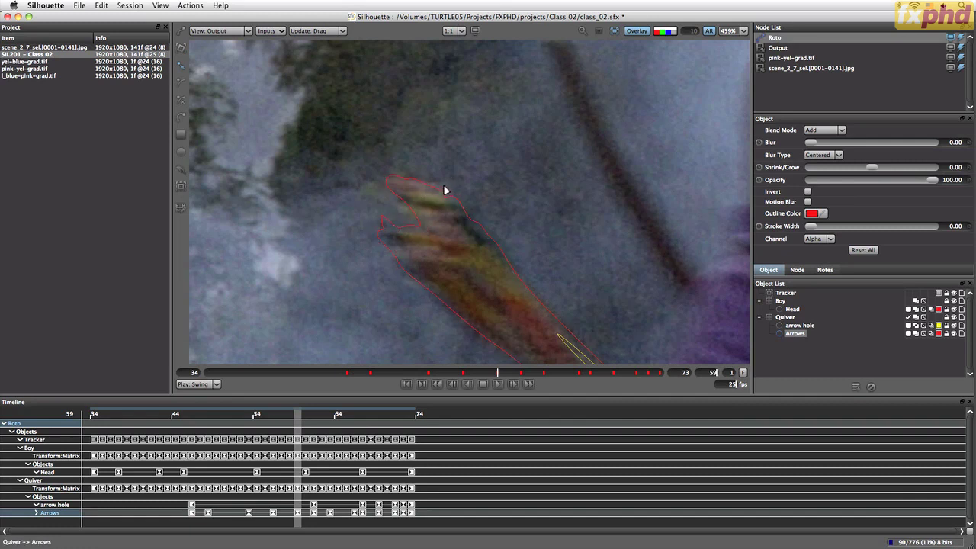
pyautogui.moveTo(405, 180); pyautogui.dragTo(404, 179)
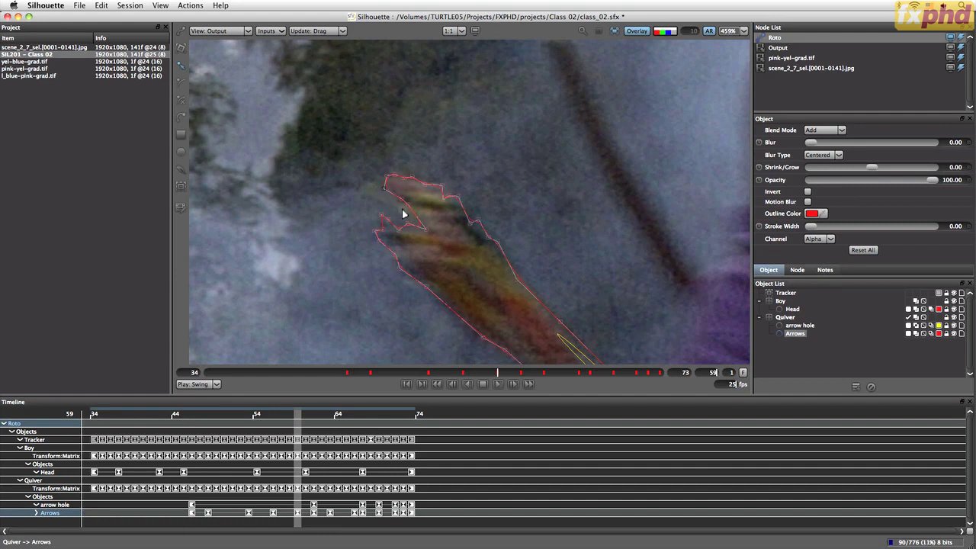
# At frame 56, adjust the Arrows shape's upper tip points to match the smeared arrow ends.
pyautogui.moveTo(497, 372); pyautogui.dragTo(465, 373)
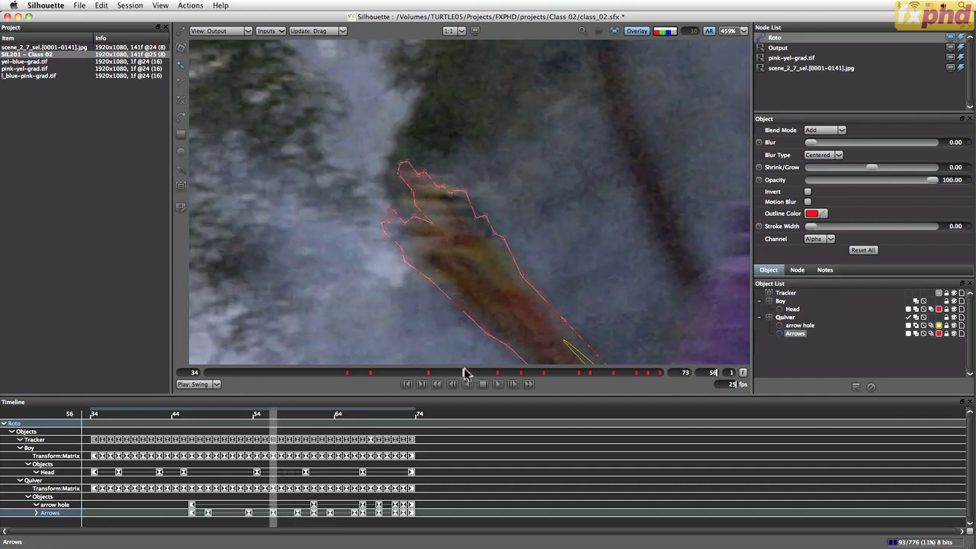
pyautogui.click(391, 178)
pyautogui.click(443, 195)
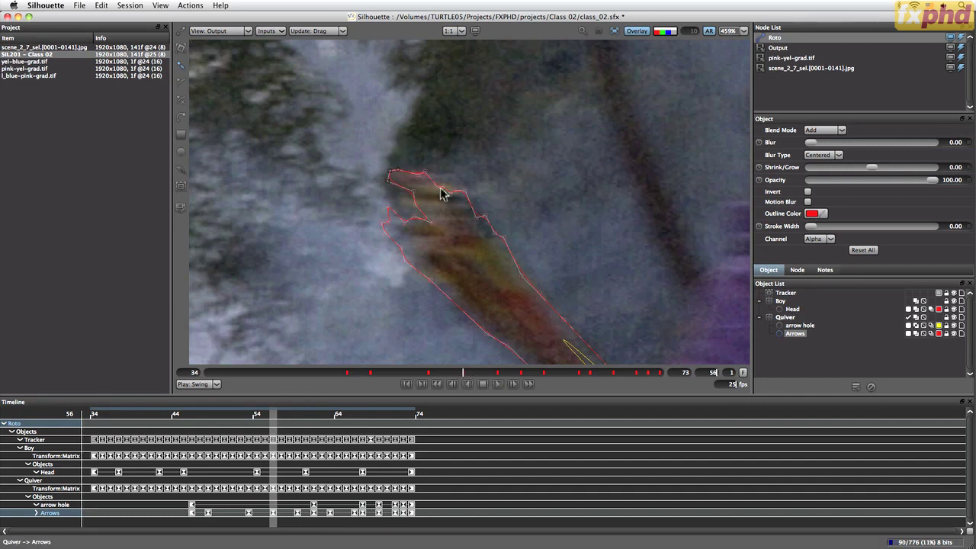
pyautogui.click(415, 174)
pyautogui.click(440, 182)
# Refine the upper tip points of the Arrows shape at frame 61 and again at frame 63 to fit the arrow ends.
pyautogui.moveTo(467, 375); pyautogui.dragTo(526, 384)
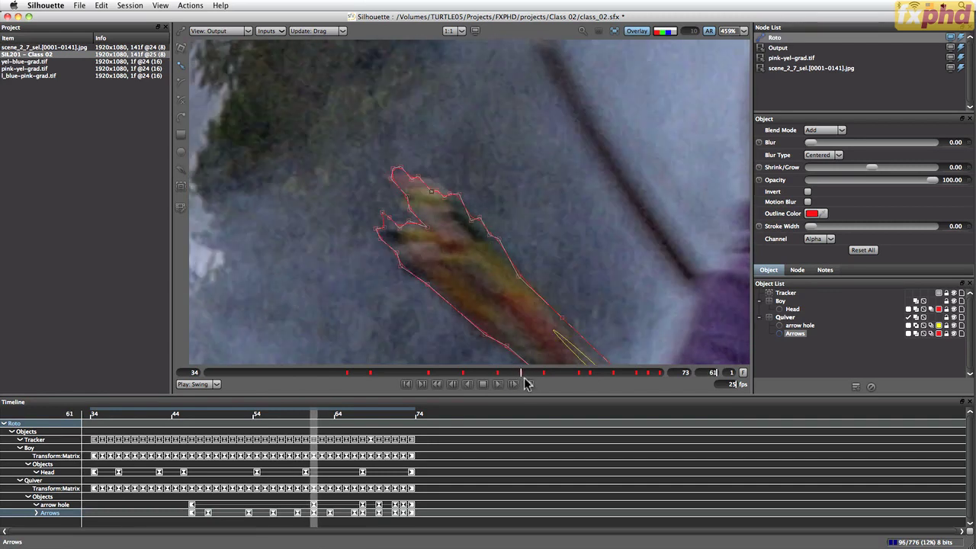
pyautogui.moveTo(420, 150); pyautogui.dragTo(382, 183)
pyautogui.click(389, 186)
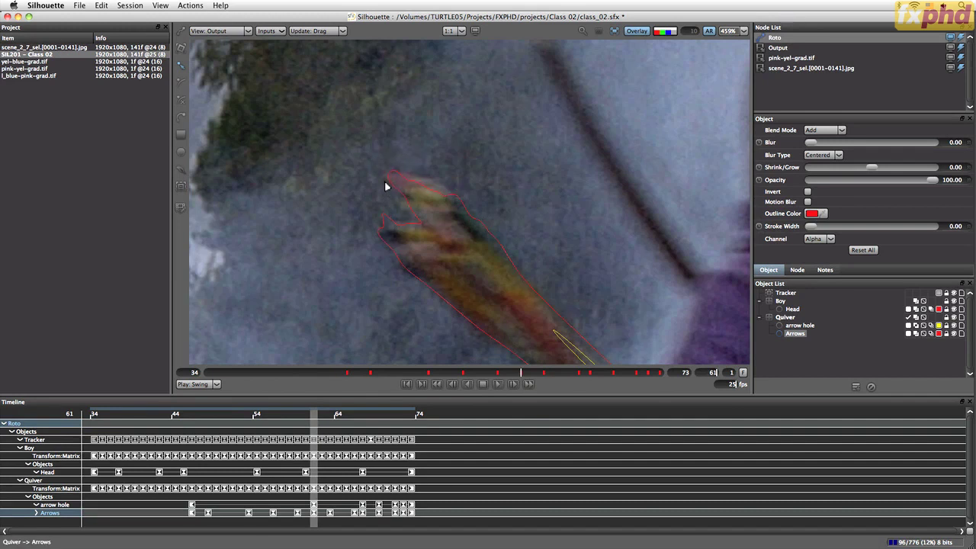
pyautogui.click(423, 198)
pyautogui.moveTo(456, 154)
pyautogui.mouseDown()
pyautogui.moveTo(414, 188)
pyautogui.moveTo(410, 176)
pyautogui.mouseUp()
pyautogui.press('o')
pyautogui.press('o')
pyautogui.click(431, 189)
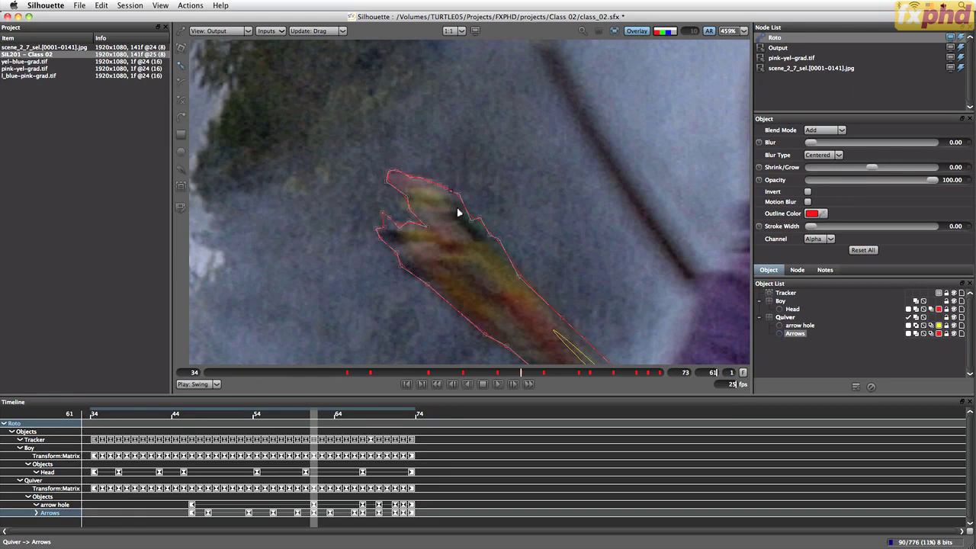
pyautogui.moveTo(520, 372); pyautogui.dragTo(545, 375)
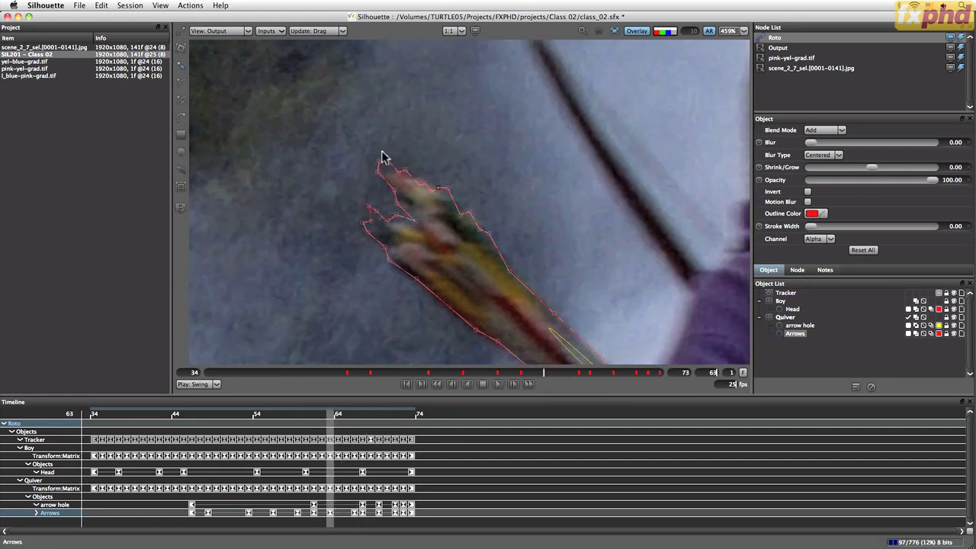
pyautogui.moveTo(394, 189); pyautogui.dragTo(405, 208)
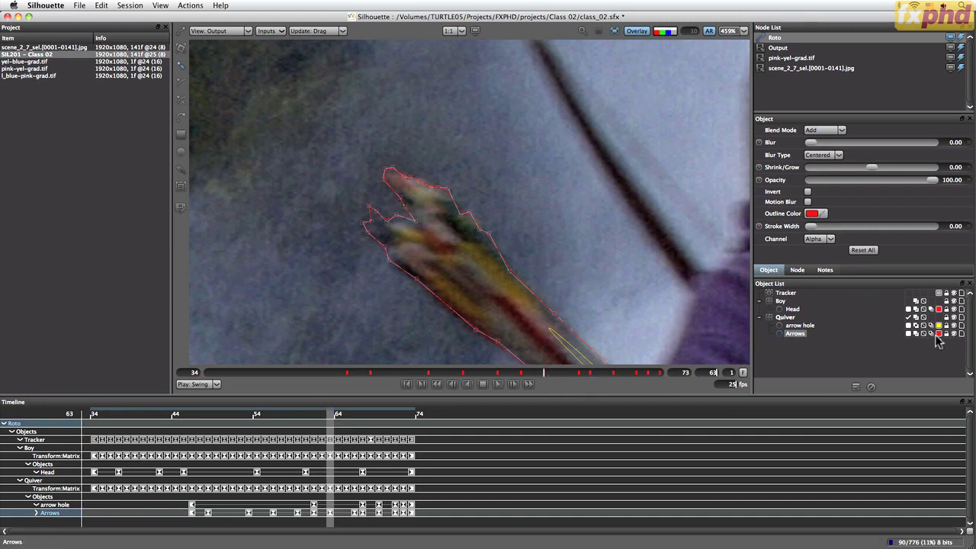
# Turn on motion blur for the Arrows shape and show the result in the Composite view without the overlay.
pyautogui.click(932, 333)
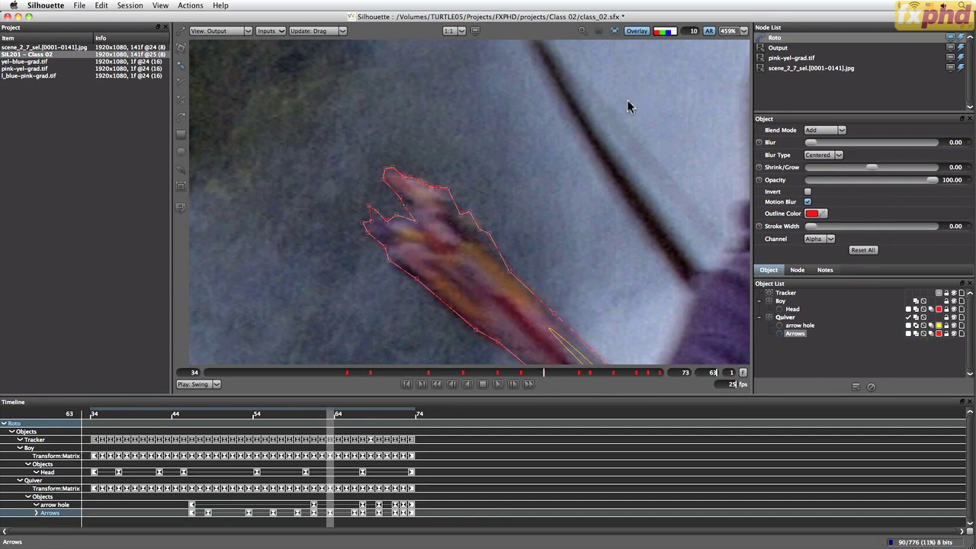
pyautogui.press('o')
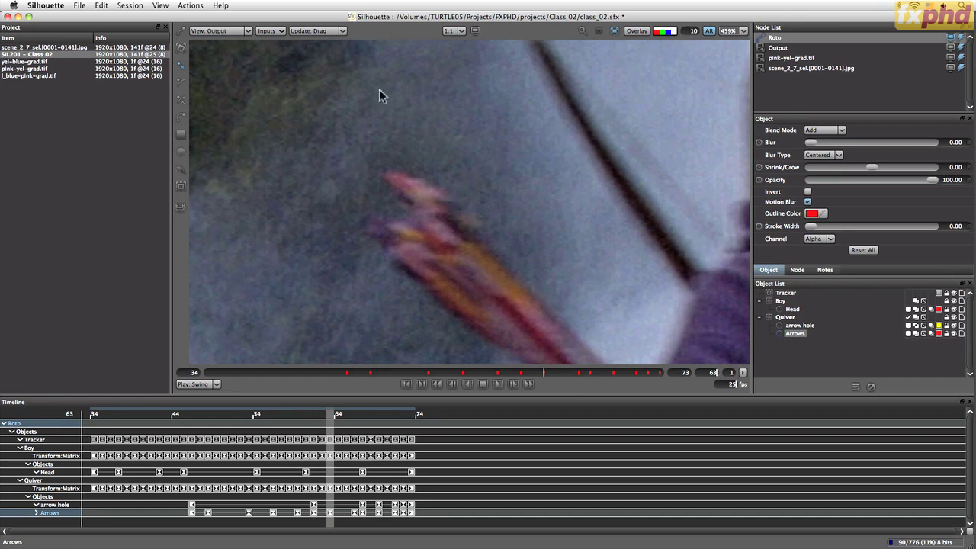
pyautogui.click(244, 32)
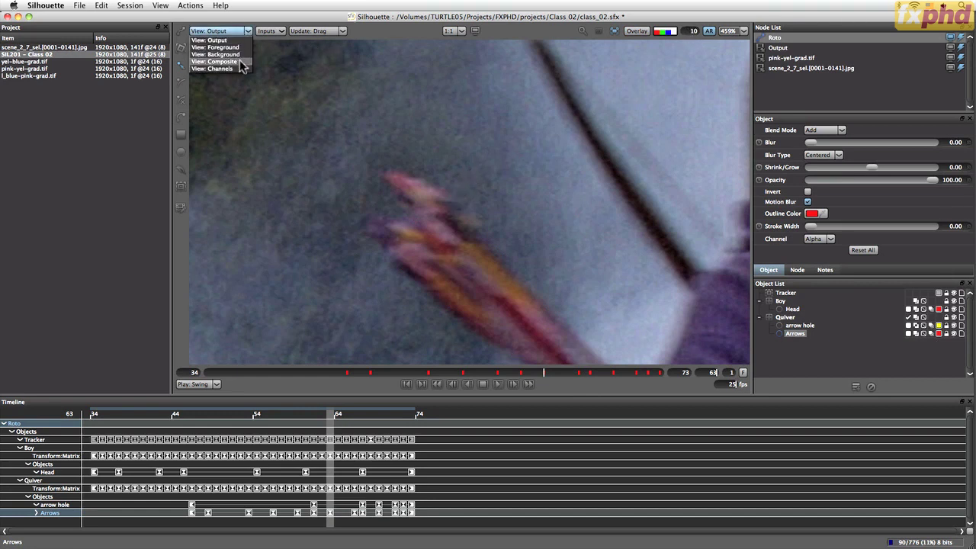
pyautogui.click(240, 68)
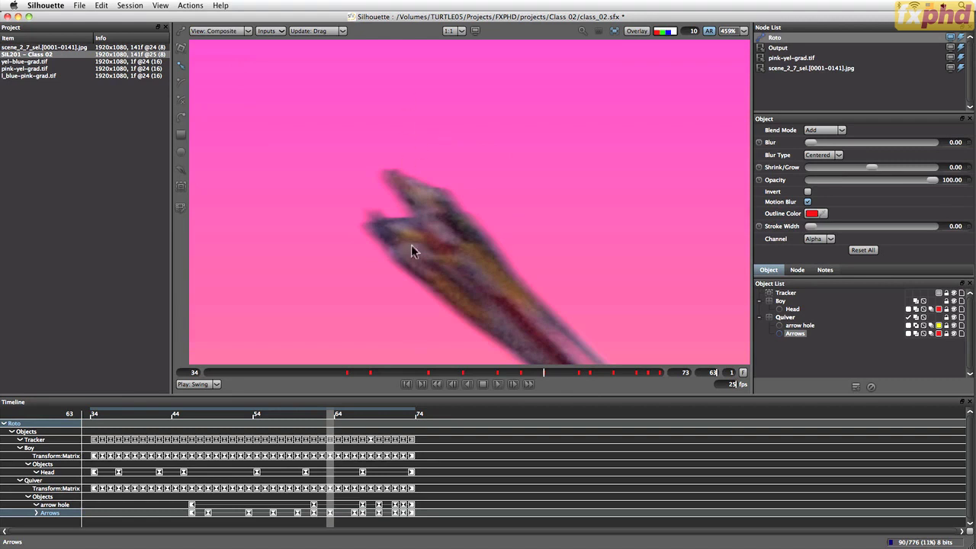
# Step forward frame by frame from frame 63 to check the motion-blurred edges of the arrows in the composite.
pyautogui.press('Right')
pyautogui.press('Right')
pyautogui.press('Right')
pyautogui.press('Right')
pyautogui.press('Right')
pyautogui.press('Right')
pyautogui.press('Right')
pyautogui.press('Right')
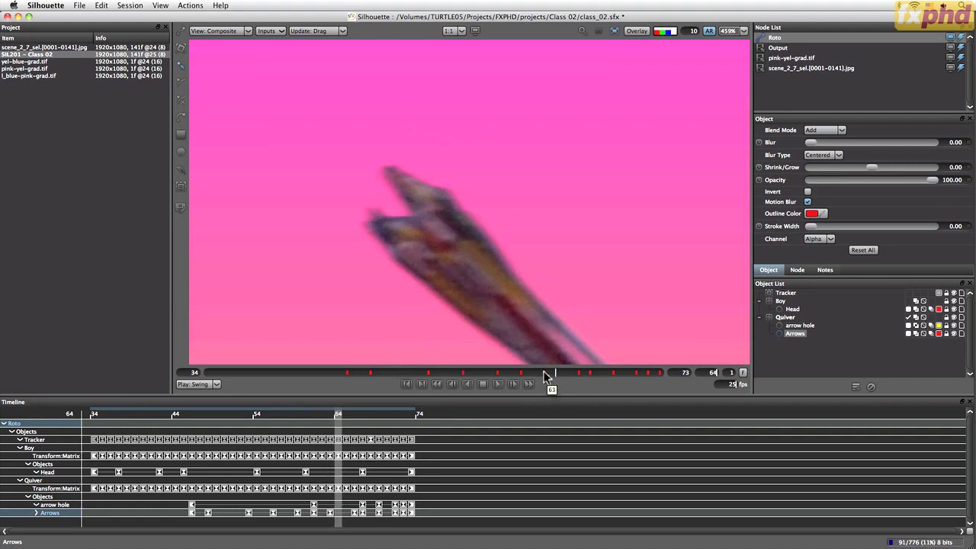
# Step backward frame by frame from frame 73 to about frame 45, checking the motion-blurred arrow edges in the composite.
pyautogui.press('Left')
pyautogui.press('Left')
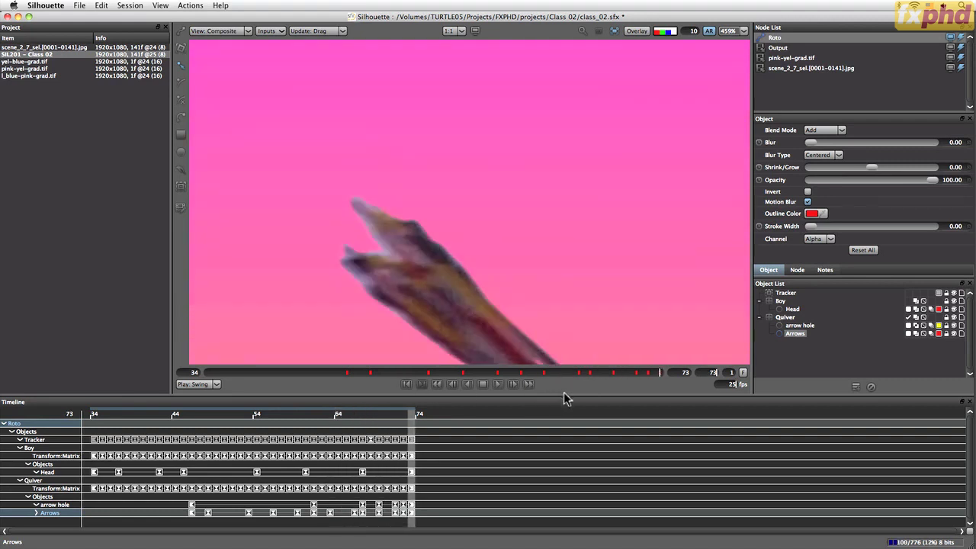
pyautogui.press('Left')
pyautogui.press('Left')
pyautogui.press('Left')
pyautogui.press('Left')
pyautogui.press('Left')
pyautogui.press('Left')
pyautogui.press('Left')
pyautogui.press('Left')
pyautogui.press('Left')
pyautogui.press('Left')
pyautogui.press('Left')
pyautogui.press('Left')
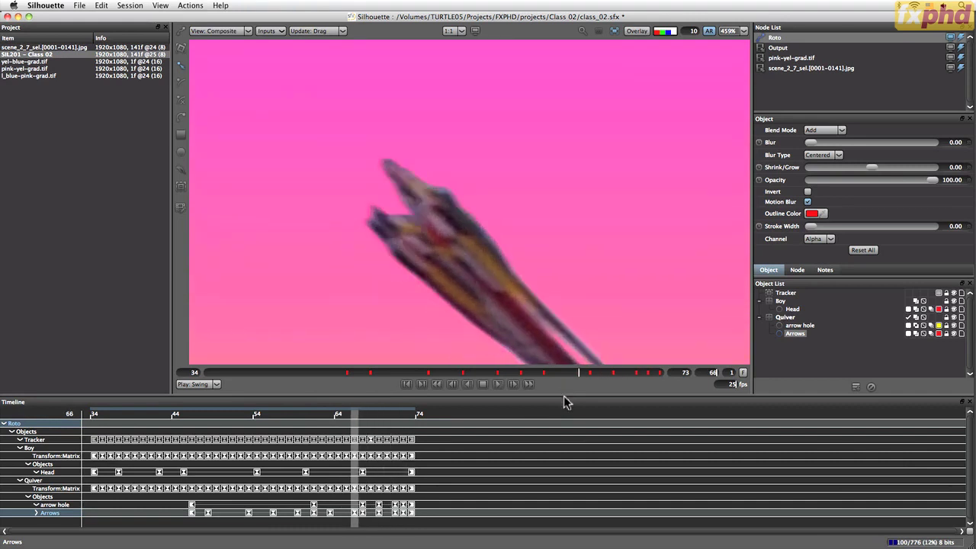
pyautogui.press('Left')
pyautogui.press('Left')
pyautogui.press('Left')
pyautogui.press('Left')
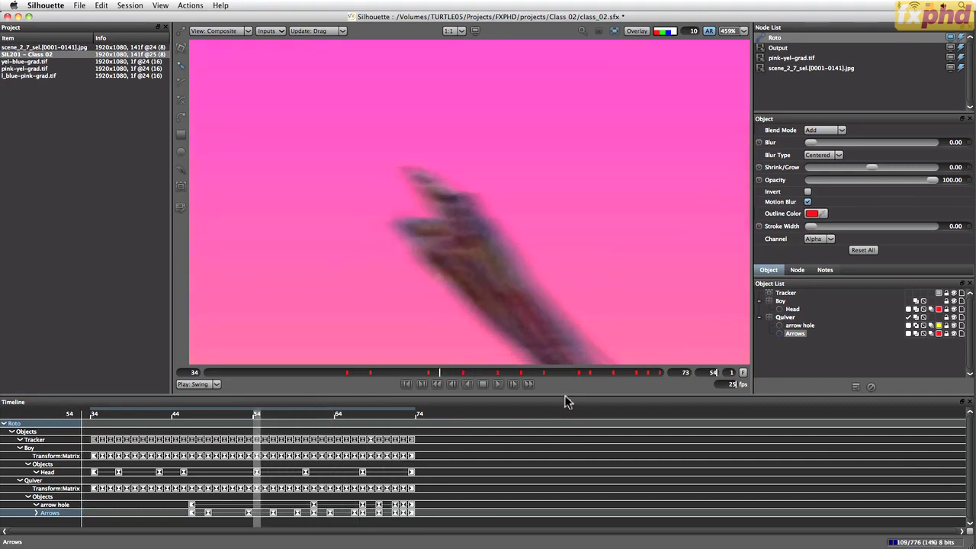
pyautogui.press('Left')
pyautogui.press('Left')
pyautogui.press('Left')
pyautogui.press('Left')
pyautogui.press('Left')
pyautogui.press('Left')
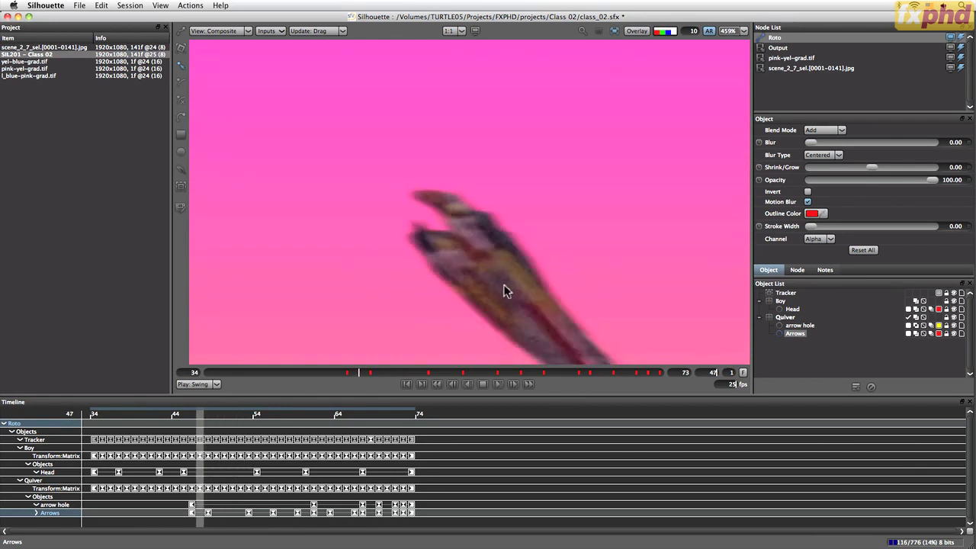
pyautogui.press('Left')
pyautogui.press('Left')
# Step back and forth between about frames 45 and 52 to compare the blurred arrow tips in the composite.
pyautogui.press('Right')
pyautogui.press('Right')
pyautogui.press('Right')
pyautogui.press('Right')
pyautogui.press('Right')
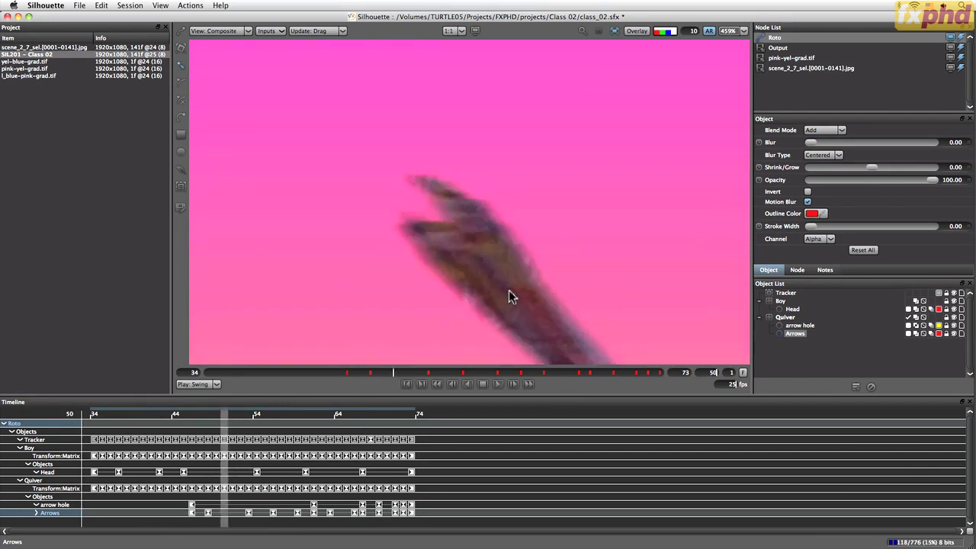
pyautogui.press('Right')
pyautogui.press('Right')
pyautogui.press('Left')
pyautogui.press('Left')
pyautogui.press('Left')
pyautogui.press('Left')
pyautogui.press('Left')
pyautogui.press('Left')
pyautogui.press('Left')
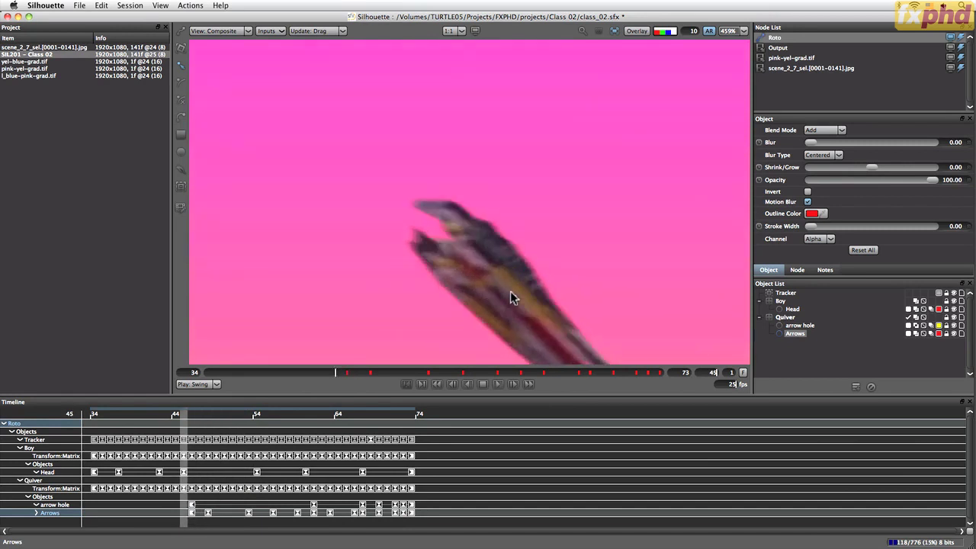
pyautogui.press('Left')
pyautogui.press('Left')
# Step forward through the shot to frame 72, examining how the arrows' blurred edges hold up against the background.
pyautogui.press('Right')
pyautogui.press('Right')
pyautogui.press('Right')
pyautogui.press('Right')
pyautogui.press('Right')
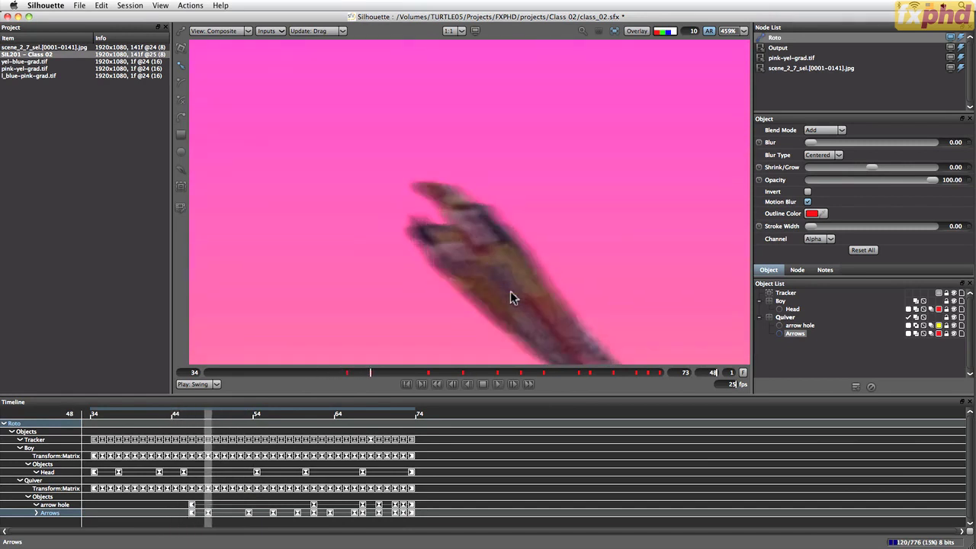
pyautogui.press('Right')
pyautogui.press('Right')
pyautogui.press('Right')
pyautogui.press('Right')
pyautogui.press('Right')
pyautogui.press('Right')
pyautogui.press('Right')
pyautogui.press('Right')
pyautogui.press('Right')
pyautogui.press('Right')
pyautogui.press('Right')
pyautogui.press('Right')
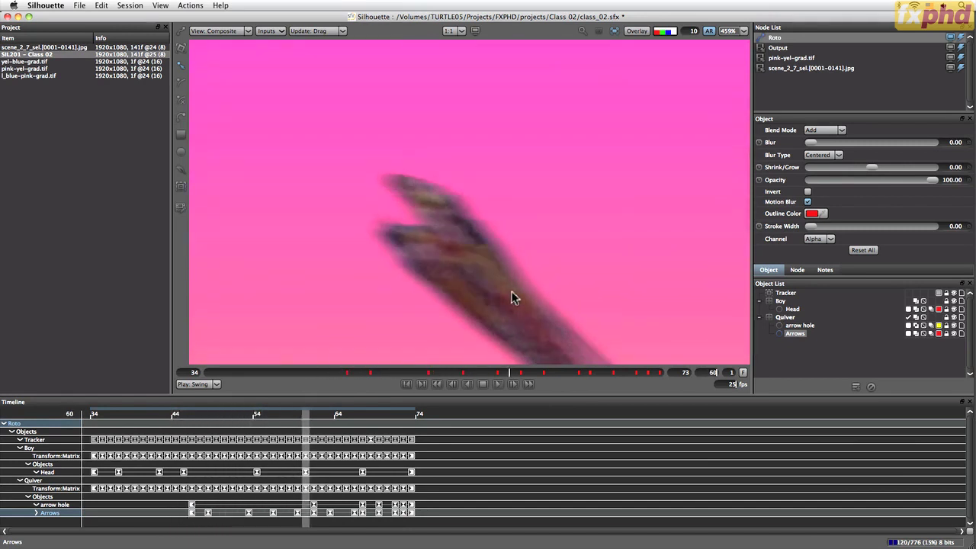
pyautogui.press('Right')
pyautogui.press('Right')
pyautogui.press('Right')
pyautogui.press('Right')
pyautogui.press('Right')
pyautogui.press('Right')
pyautogui.press('Right')
pyautogui.press('Right')
pyautogui.press('Right')
pyautogui.press('Right')
pyautogui.press('Right')
pyautogui.press('Right')
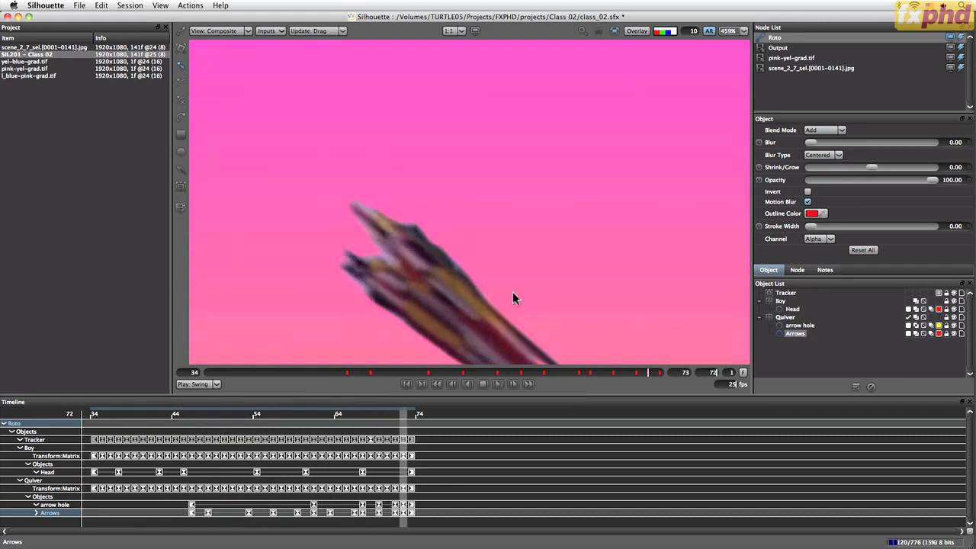
# Compare the arrow edges back and forth over roughly frames 62 to 72, finishing at frame 67.
pyautogui.press('Left')
pyautogui.press('Left')
pyautogui.press('Left')
pyautogui.press('Left')
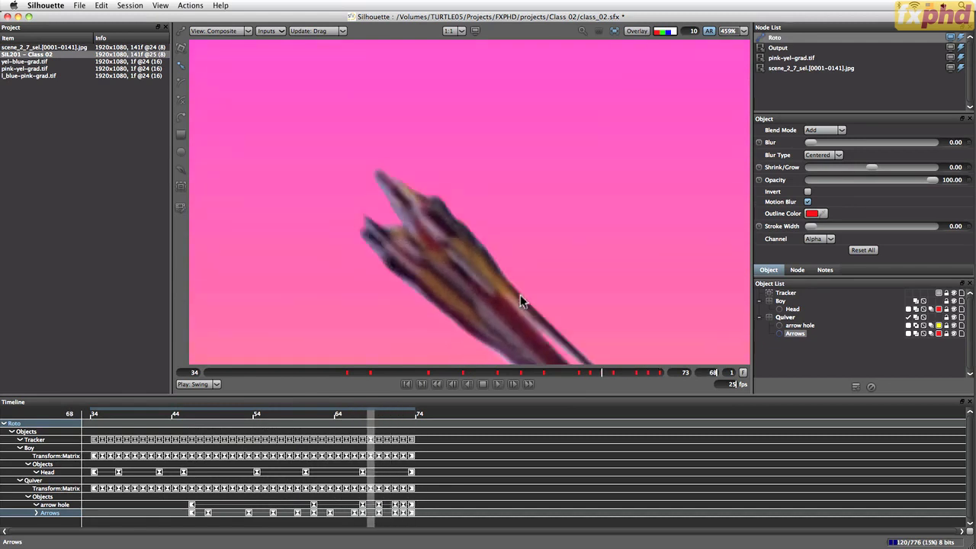
pyautogui.press('Left')
pyautogui.press('Left')
pyautogui.press('Left')
pyautogui.press('Left')
pyautogui.press('Left')
pyautogui.press('Left')
pyautogui.press('Right')
pyautogui.press('Right')
pyautogui.press('Right')
pyautogui.press('Right')
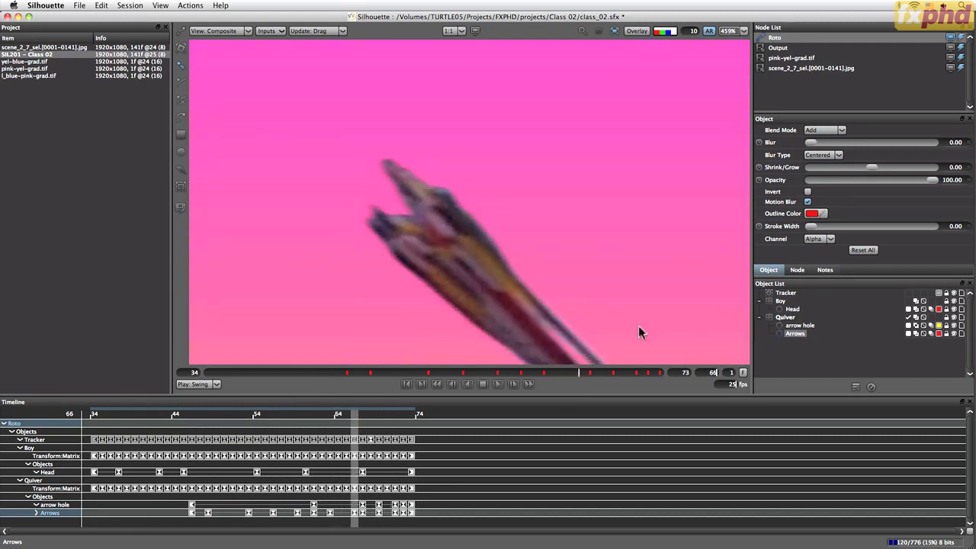
pyautogui.press('Right')
pyautogui.press('Right')
pyautogui.press('Right')
pyautogui.press('Right')
pyautogui.press('Right')
pyautogui.press('Right')
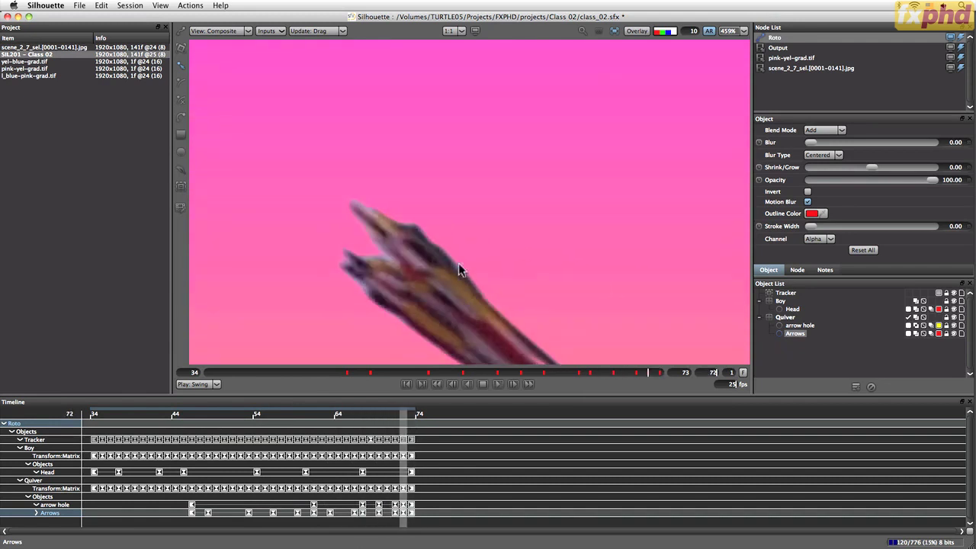
pyautogui.press('Left')
pyautogui.press('Left')
pyautogui.press('Left')
pyautogui.press('Left')
pyautogui.press('Left')
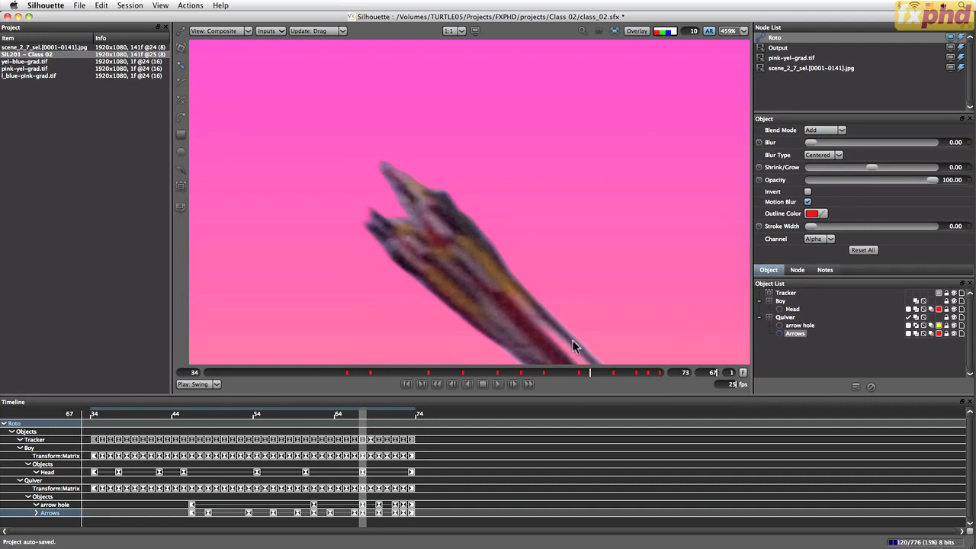
# Bring the lower ends of the arrows into view and step back to frame 46, examining the edges along their full length.
pyautogui.moveTo(610, 315); pyautogui.dragTo(549, 216)
pyautogui.press('Right')
pyautogui.press('Right')
pyautogui.press('Right')
pyautogui.press('Right')
pyautogui.press('Right')
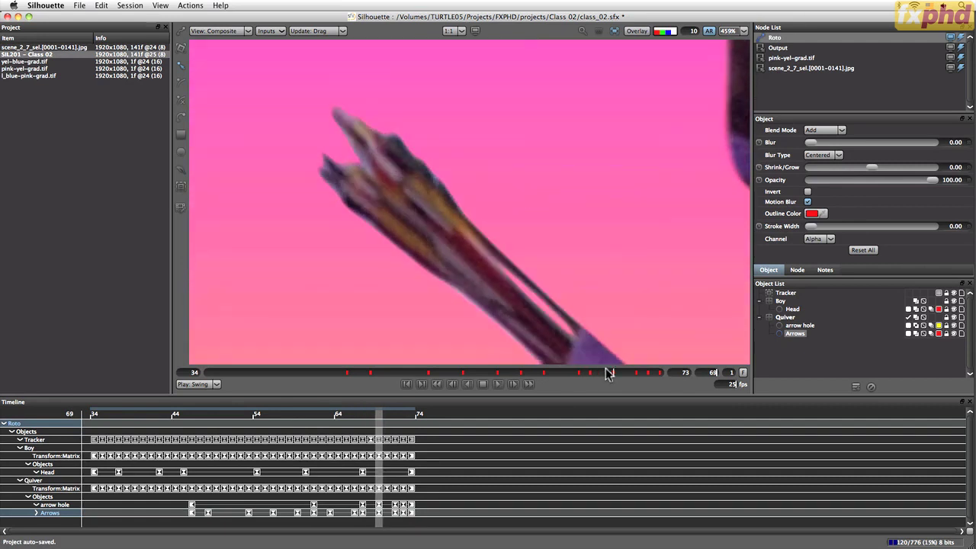
pyautogui.press('Left')
pyautogui.press('Left')
pyautogui.press('Left')
pyautogui.press('Left')
pyautogui.press('Left')
pyautogui.press('Left')
pyautogui.press('Left')
pyautogui.press('Left')
pyautogui.press('Left')
pyautogui.press('Left')
pyautogui.press('Left')
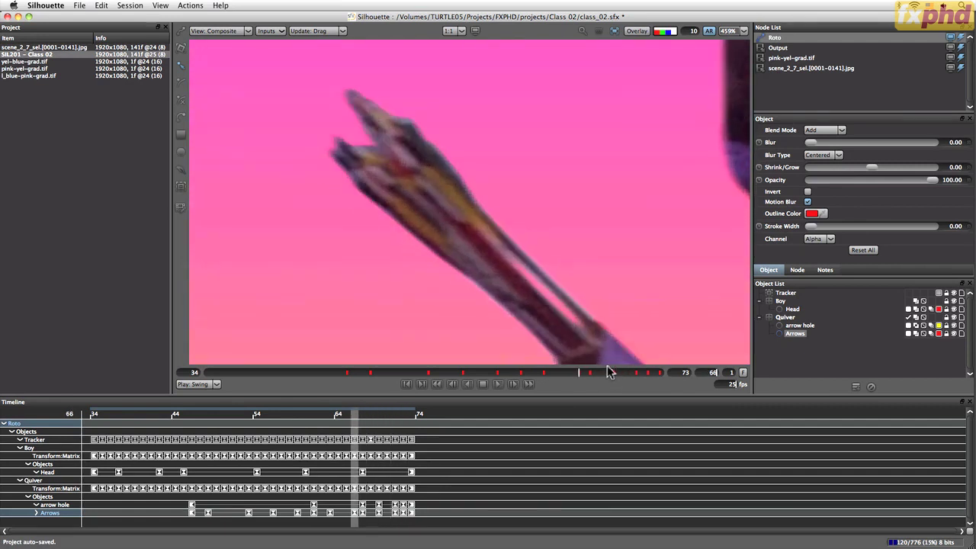
pyautogui.press('Left')
pyautogui.press('Left')
pyautogui.press('Left')
pyautogui.press('Left')
pyautogui.press('Left')
pyautogui.press('Left')
pyautogui.press('Left')
pyautogui.press('Left')
pyautogui.press('Left')
pyautogui.press('Left')
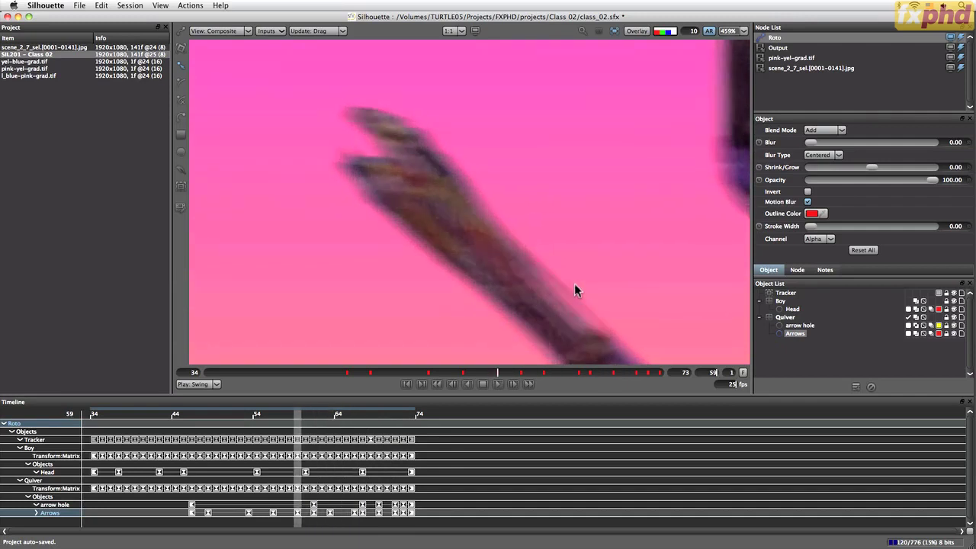
pyautogui.press('Left')
pyautogui.press('Left')
pyautogui.press('Left')
pyautogui.press('Left')
pyautogui.press('Left')
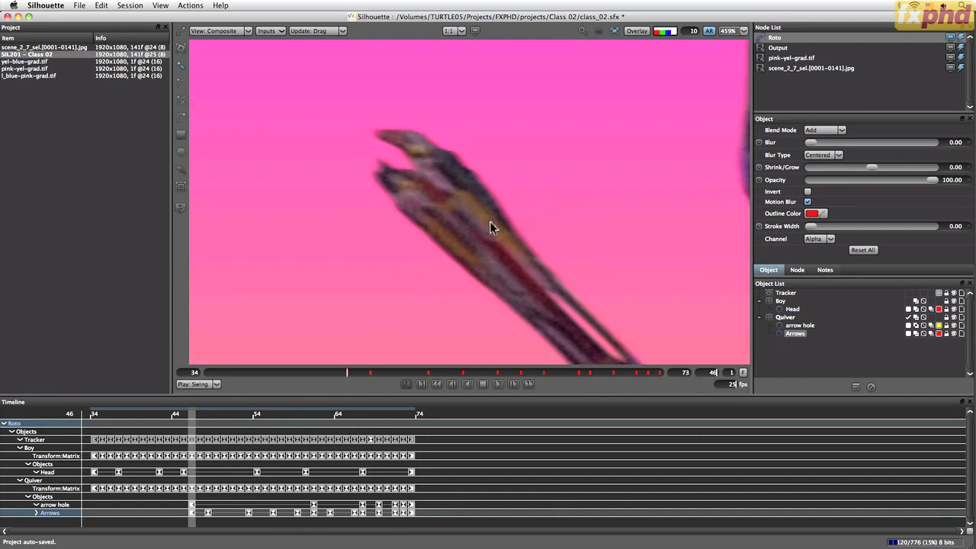
# In the Output view, transform the Arrows shape at frame 44 to match the arrows' position and size.
pyautogui.press('f')
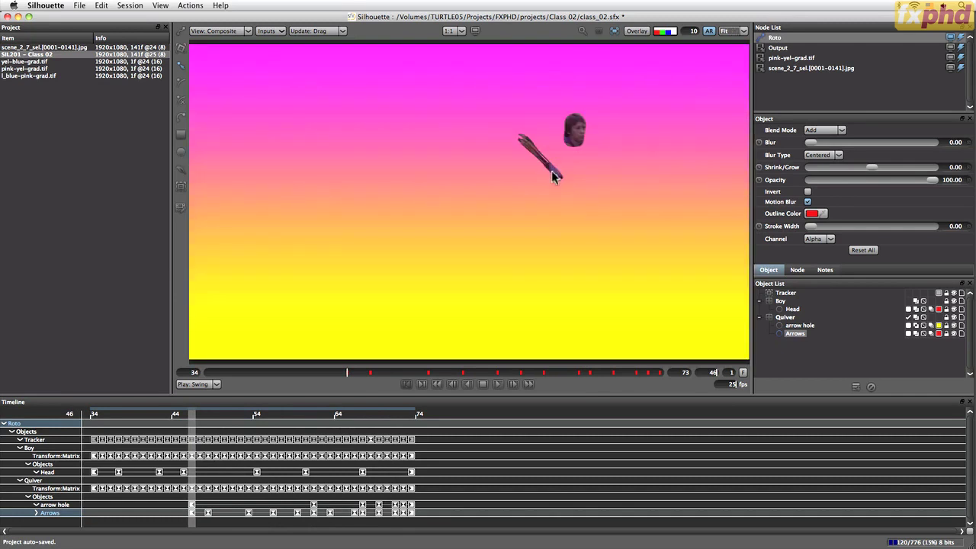
pyautogui.press('2')
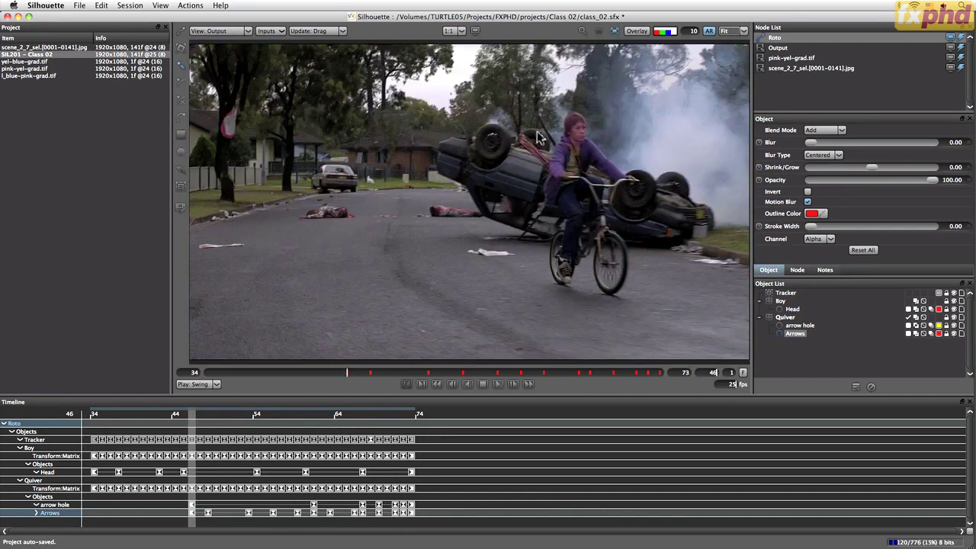
pyautogui.scroll(6, 539, 160)
pyautogui.moveTo(347, 372); pyautogui.dragTo(326, 378)
pyautogui.moveTo(595, 325); pyautogui.dragTo(635, 202)
pyautogui.press('t')
pyautogui.moveTo(482, 263); pyautogui.dragTo(457, 257)
pyautogui.moveTo(438, 248); pyautogui.dragTo(447, 253)
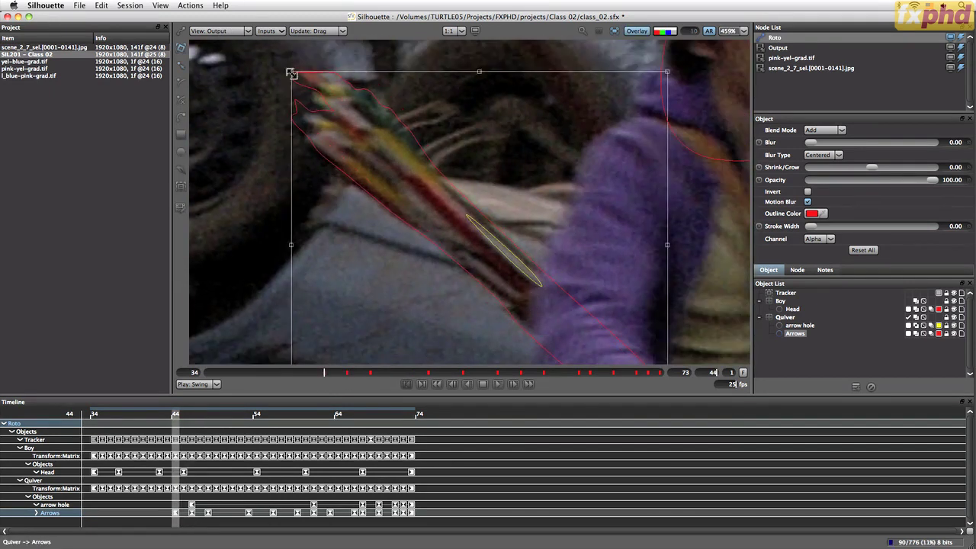
pyautogui.moveTo(292, 71); pyautogui.dragTo(293, 70)
# At frame 42, reposition and scale the Arrows shape to fit the arrows from the tips to the lower end.
pyautogui.moveTo(377, 372); pyautogui.dragTo(301, 373)
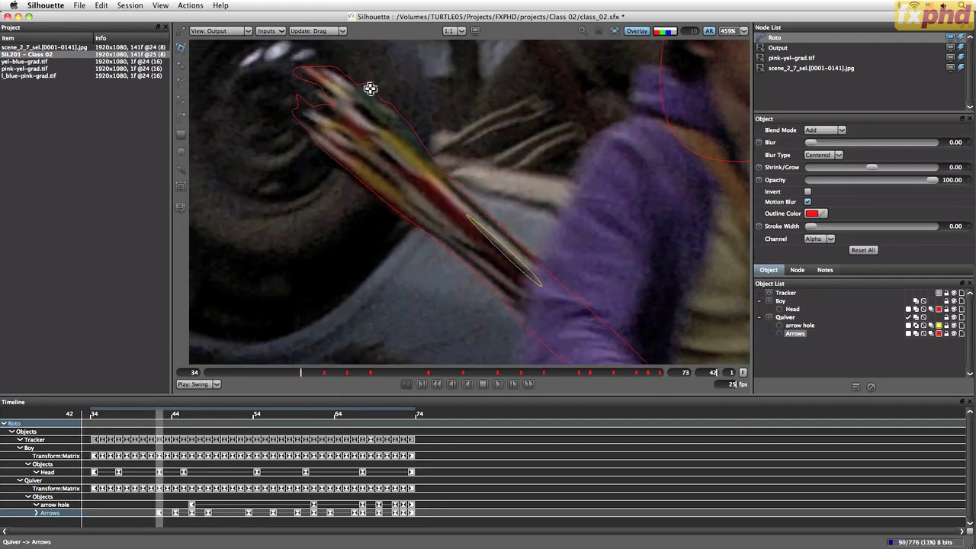
pyautogui.moveTo(618, 305); pyautogui.dragTo(615, 210)
pyautogui.moveTo(385, 222); pyautogui.dragTo(466, 252)
pyautogui.moveTo(746, 353); pyautogui.dragTo(667, 322)
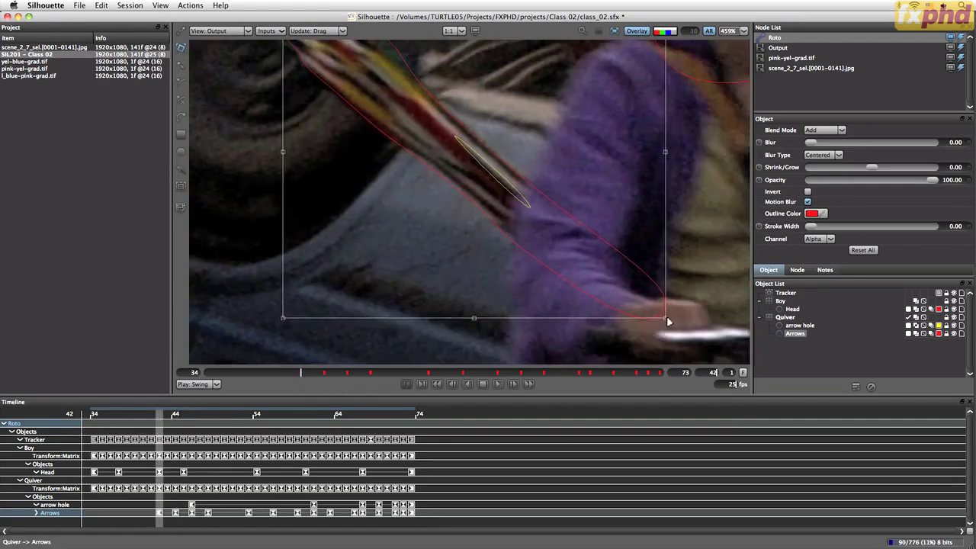
pyautogui.moveTo(427, 229); pyautogui.dragTo(509, 342)
# Try a small transform of the Arrows shape at frame 43 and inspect its points with the overlay toggled.
pyautogui.click(325, 374)
pyautogui.moveTo(325, 373); pyautogui.dragTo(312, 374)
pyautogui.moveTo(361, 89); pyautogui.dragTo(364, 91)
pyautogui.press('r')
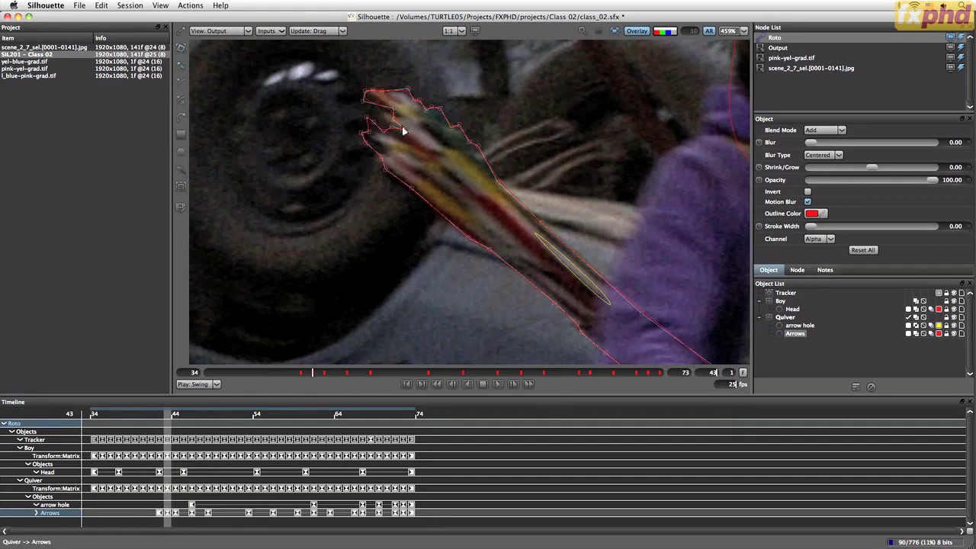
pyautogui.press('o')
pyautogui.press('o')
pyautogui.press('l')
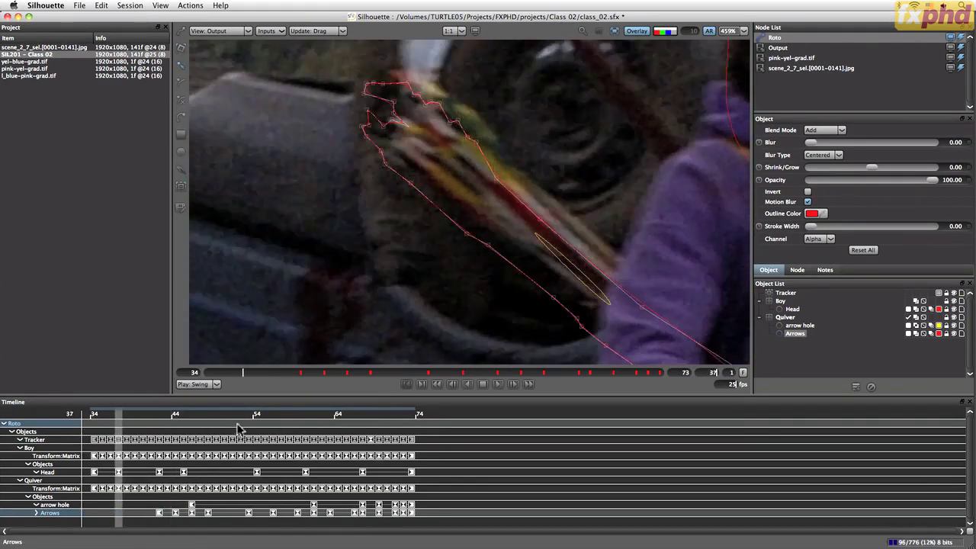
# At frame 37, transform the Arrows shape to line up with the blurred arrows.
pyautogui.press('t')
pyautogui.moveTo(622, 287); pyautogui.dragTo(635, 261)
pyautogui.moveTo(373, 66); pyautogui.dragTo(376, 70)
# Move the Arrows shape at frame 34 so its outline fits the arrows.
pyautogui.press('z')
pyautogui.press('z')
pyautogui.press('z')
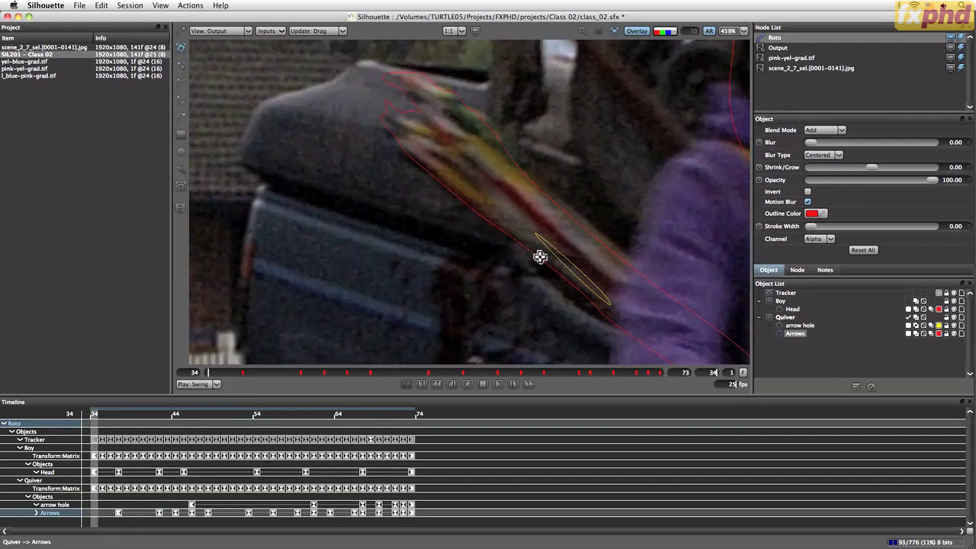
pyautogui.moveTo(543, 255); pyautogui.dragTo(546, 249)
# Scrub through to frame 73, fit the whole frame in the viewer and play the shot with the coloured matte overlay.
pyautogui.press('f')
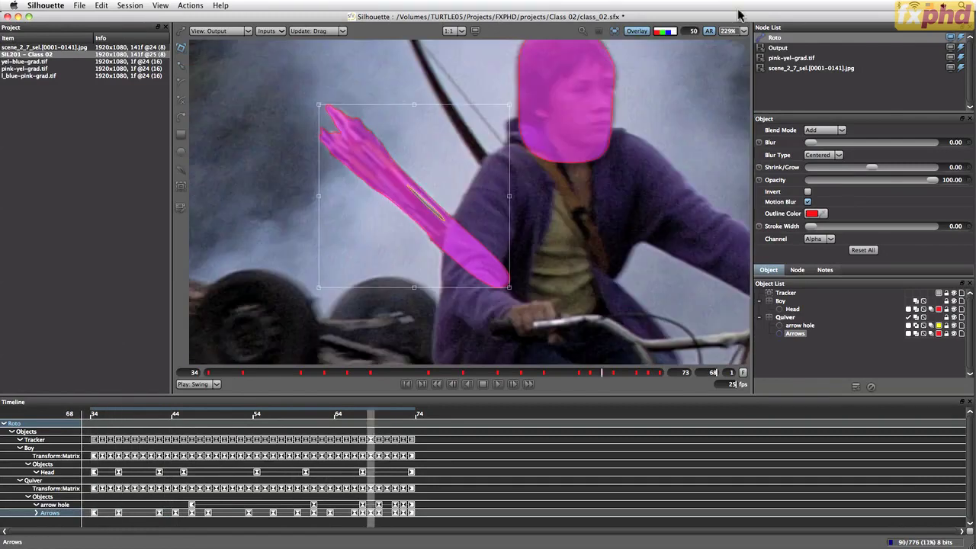
pyautogui.moveTo(488, 375); pyautogui.dragTo(686, 313)
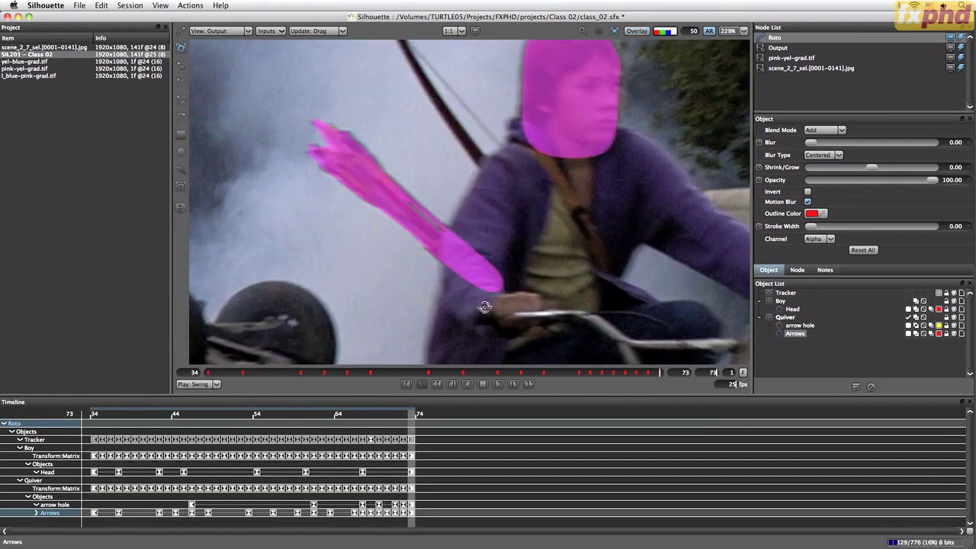
pyautogui.press('f')
pyautogui.click(498, 384)
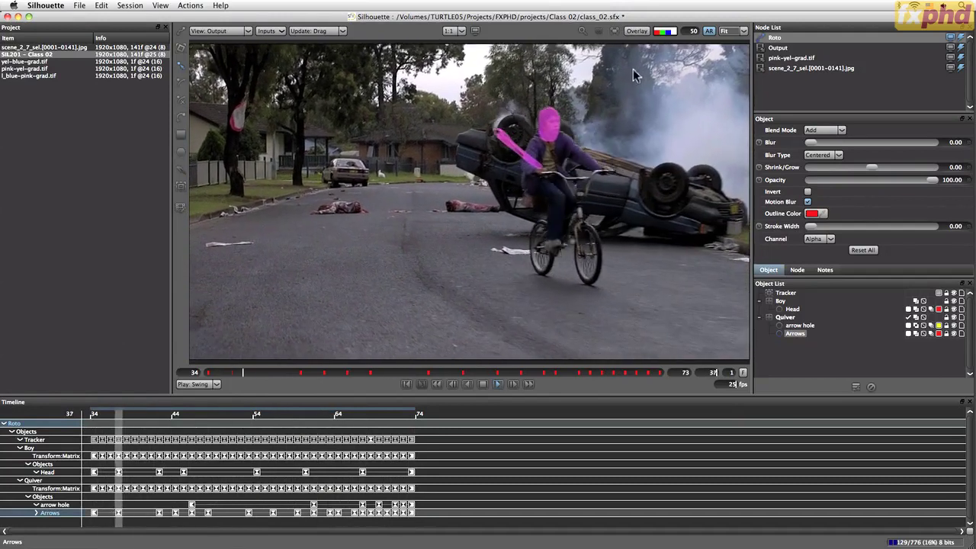
# Stop playback and scrub between frames 64 and 69 to examine the Arrows matte against the footage.
pyautogui.press('space')
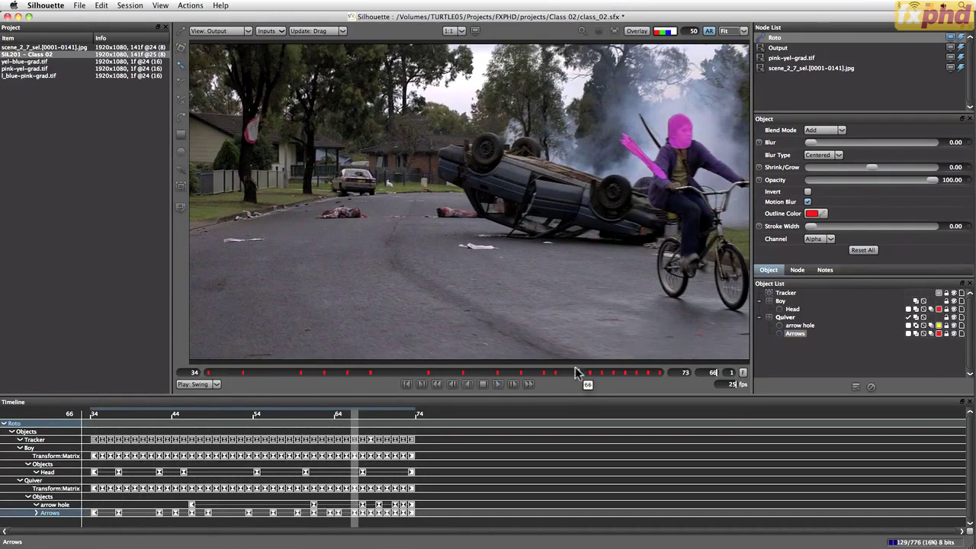
pyautogui.moveTo(581, 375); pyautogui.dragTo(614, 373)
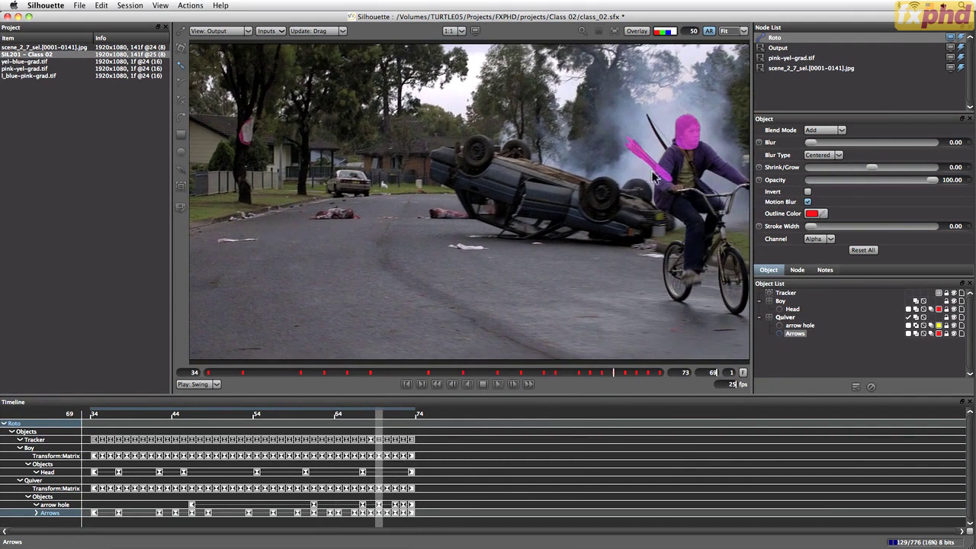
pyautogui.moveTo(613, 374); pyautogui.dragTo(555, 375)
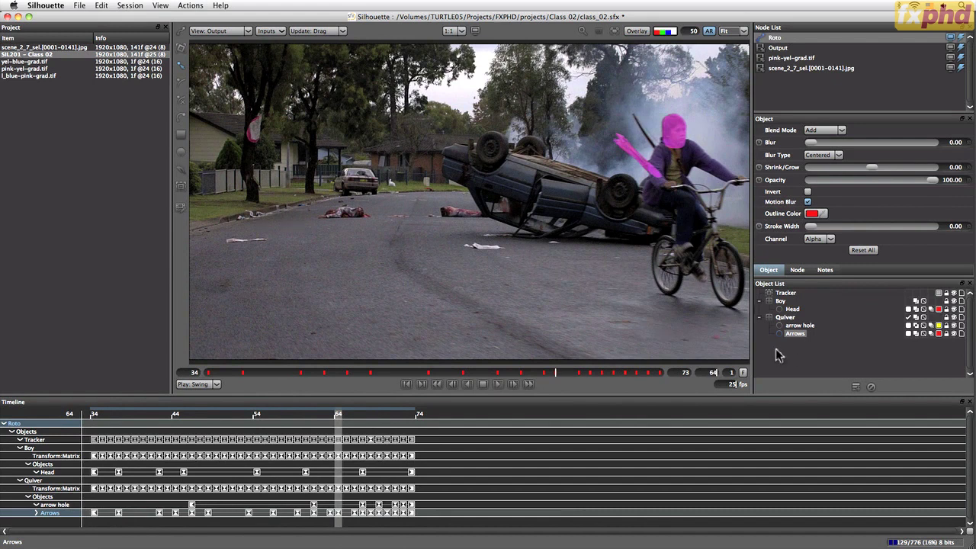
# Create a new top-level layer named Bow, place it between the Boy and Quiver layers, and collapse the Quiver layer.
pyautogui.click(895, 367)
pyautogui.click(856, 387)
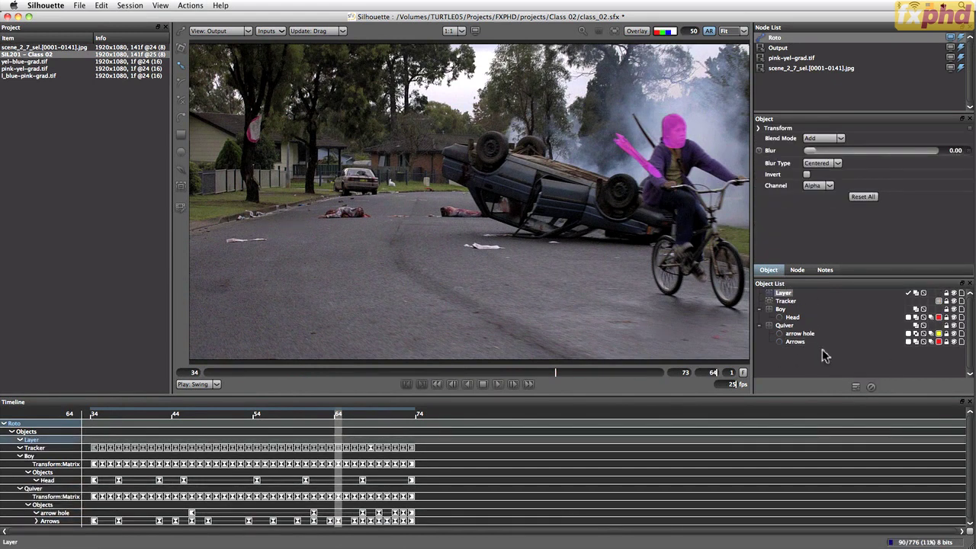
pyautogui.doubleClick(781, 295)
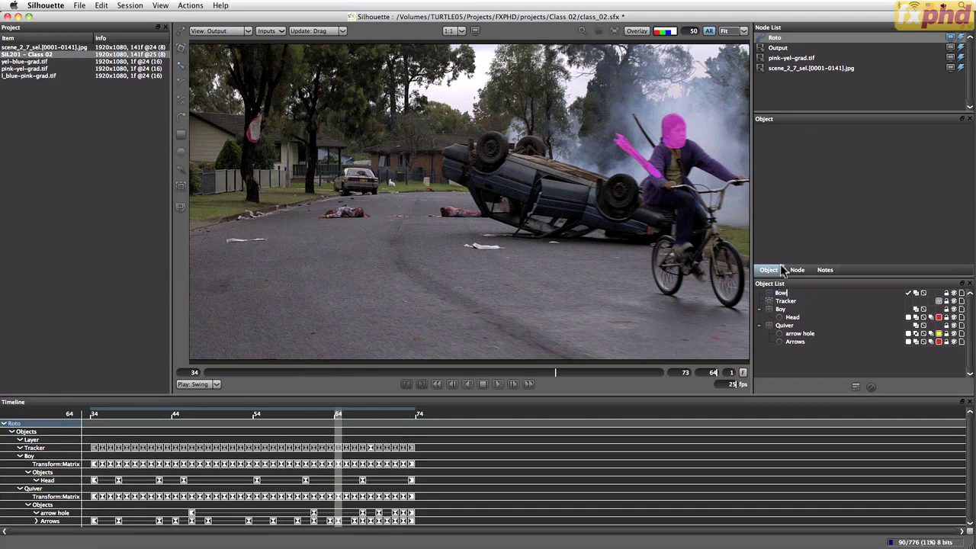
pyautogui.press('Return')
pyautogui.moveTo(773, 295)
pyautogui.mouseDown()
pyautogui.moveTo(776, 324)
pyautogui.moveTo(790, 300)
pyautogui.mouseUp()
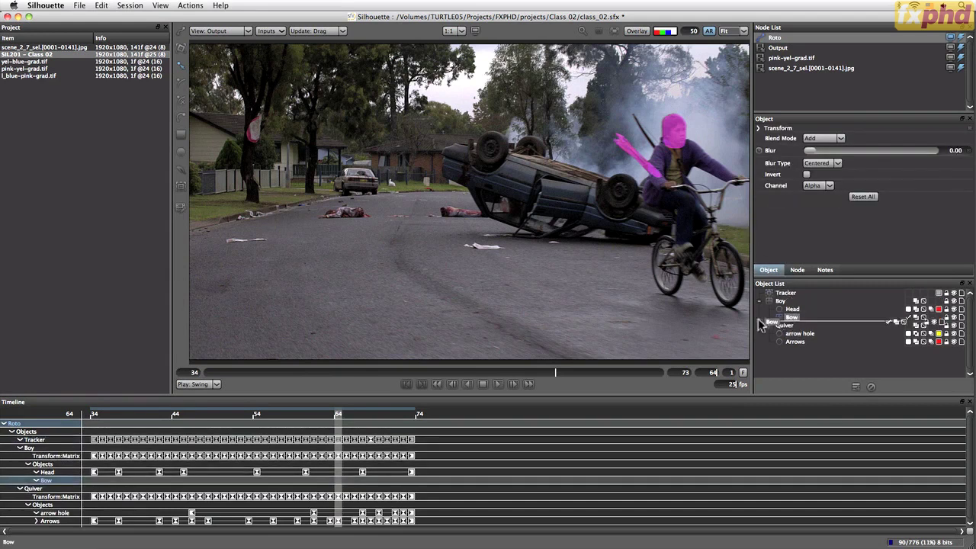
pyautogui.click(760, 326)
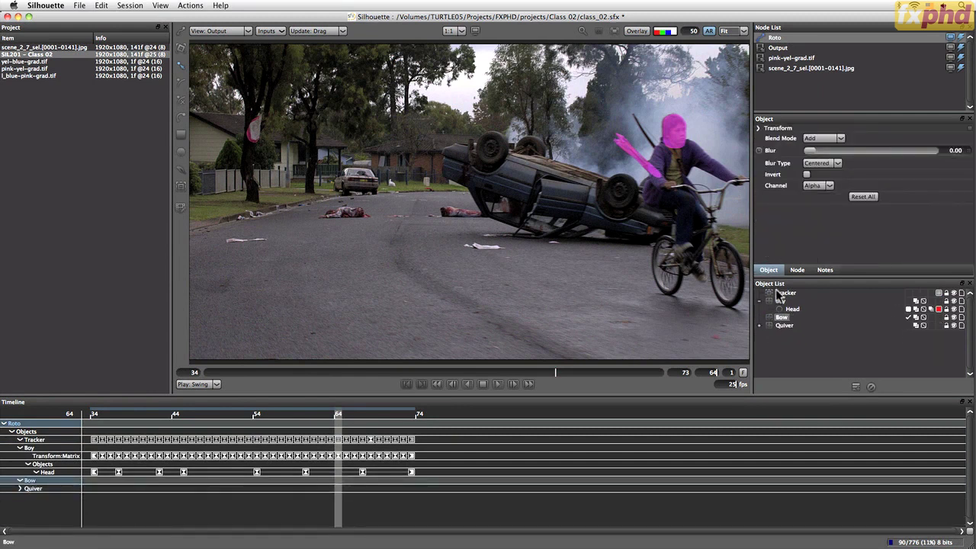
# Match-move the Bow layer to the Tracker using Position on the X and Y axes only.
pyautogui.keyDown('super'); pyautogui.click(774, 294); pyautogui.keyUp('super')
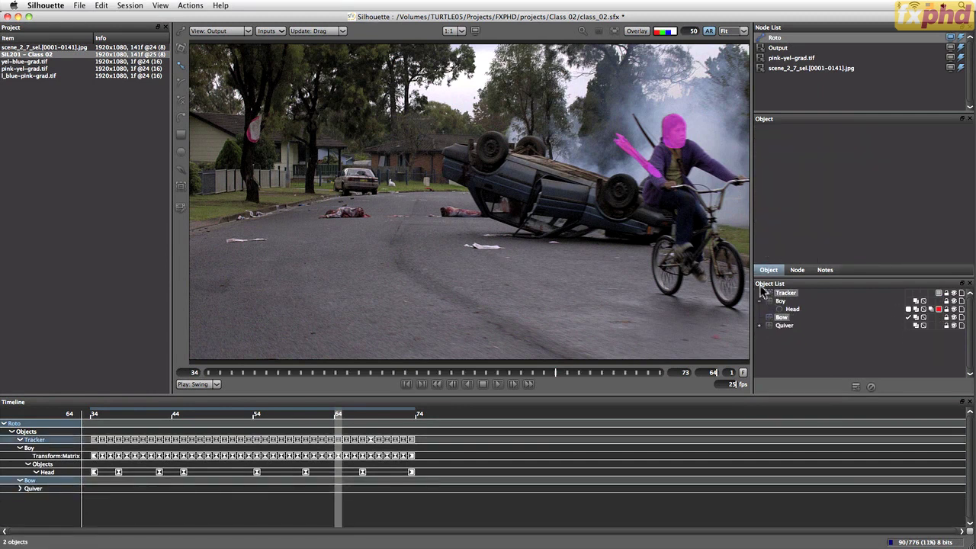
pyautogui.click(182, 188)
pyautogui.click(445, 445)
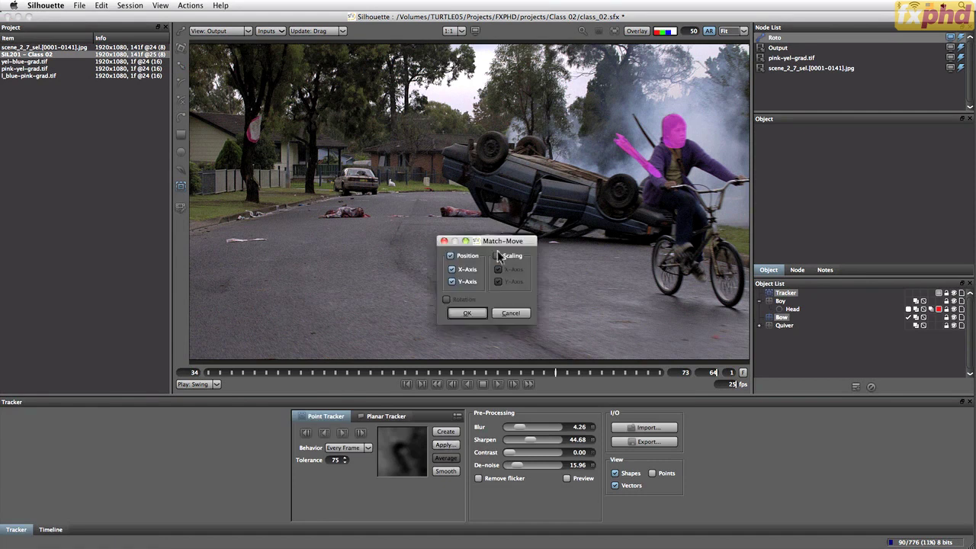
pyautogui.click(477, 314)
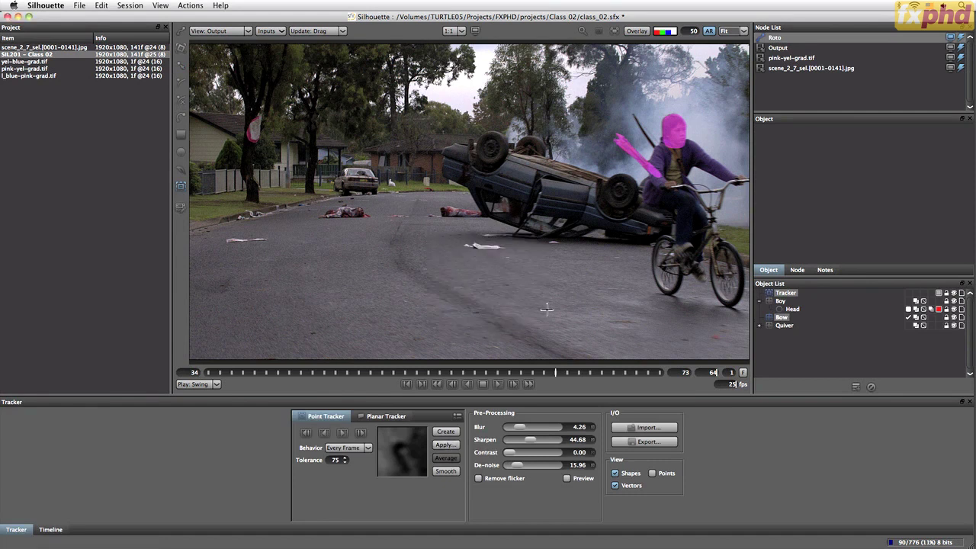
# At frame 69, start an X-Spline in the Bow layer along the bow's outer edge, from its upper tip to its hidden lower end.
pyautogui.click(781, 317)
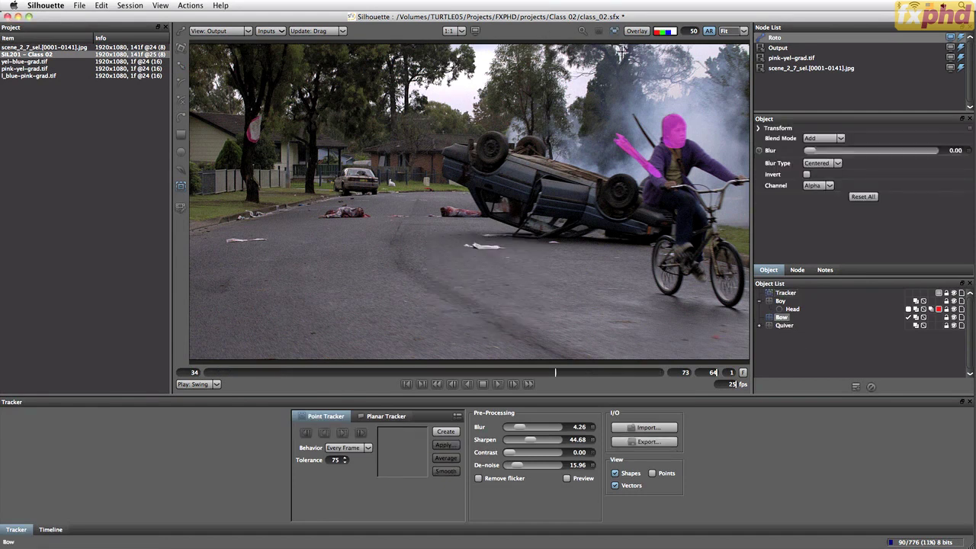
pyautogui.scroll(5, 677, 183)
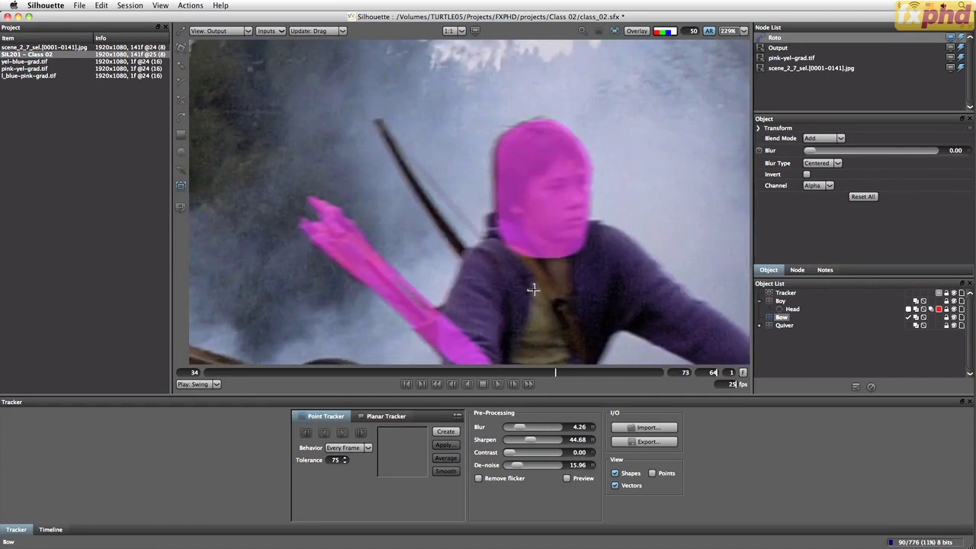
pyautogui.moveTo(533, 289); pyautogui.dragTo(568, 284)
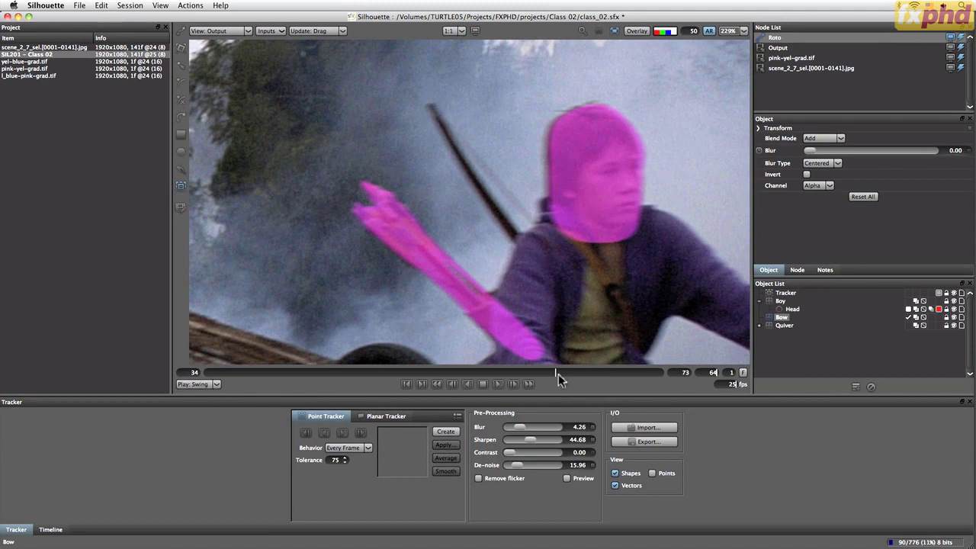
pyautogui.moveTo(558, 373); pyautogui.dragTo(432, 382)
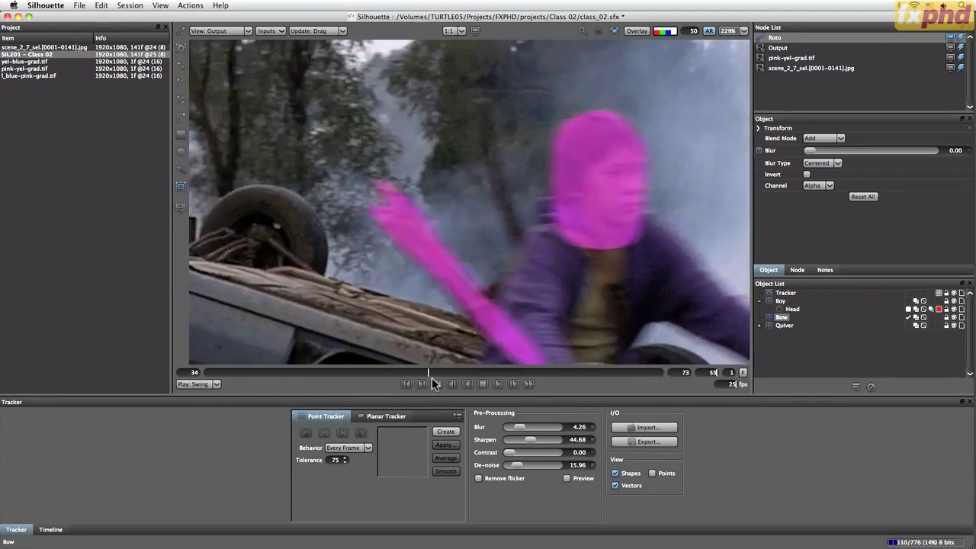
pyautogui.click(432, 383)
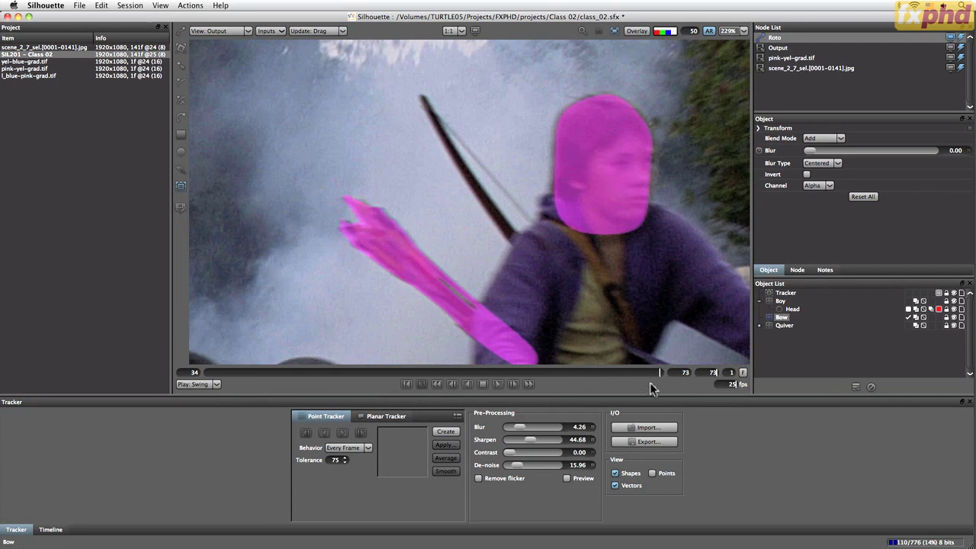
pyautogui.moveTo(653, 375); pyautogui.dragTo(614, 380)
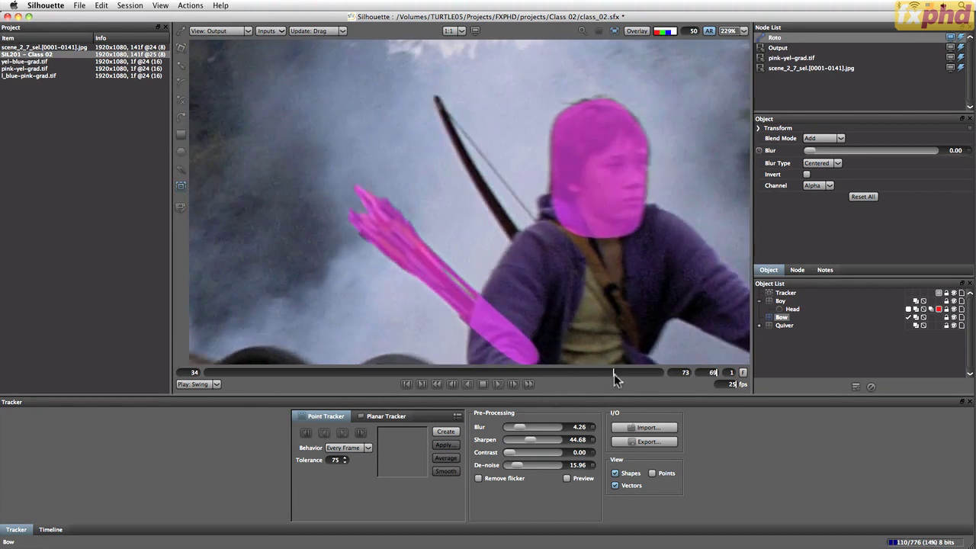
pyautogui.click(180, 102)
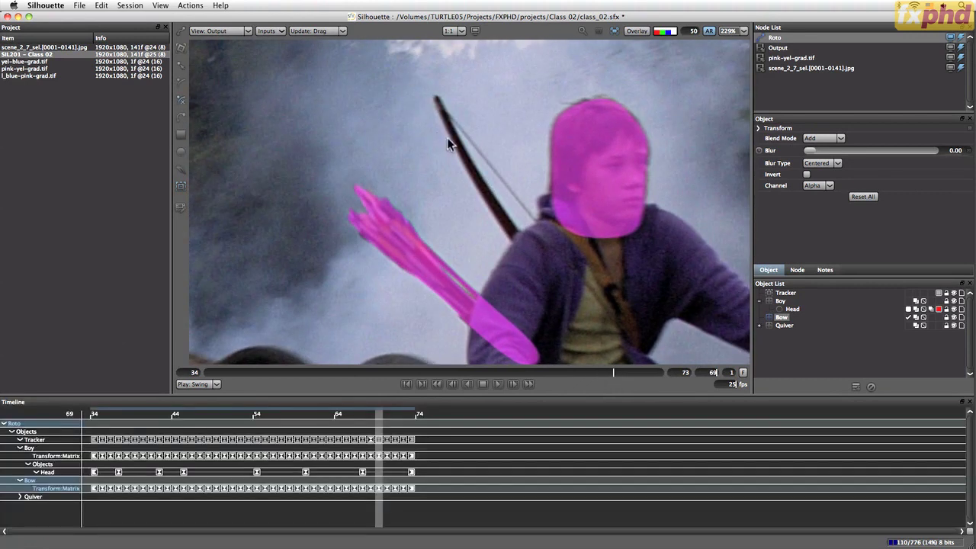
pyautogui.click(637, 32)
pyautogui.click(434, 98)
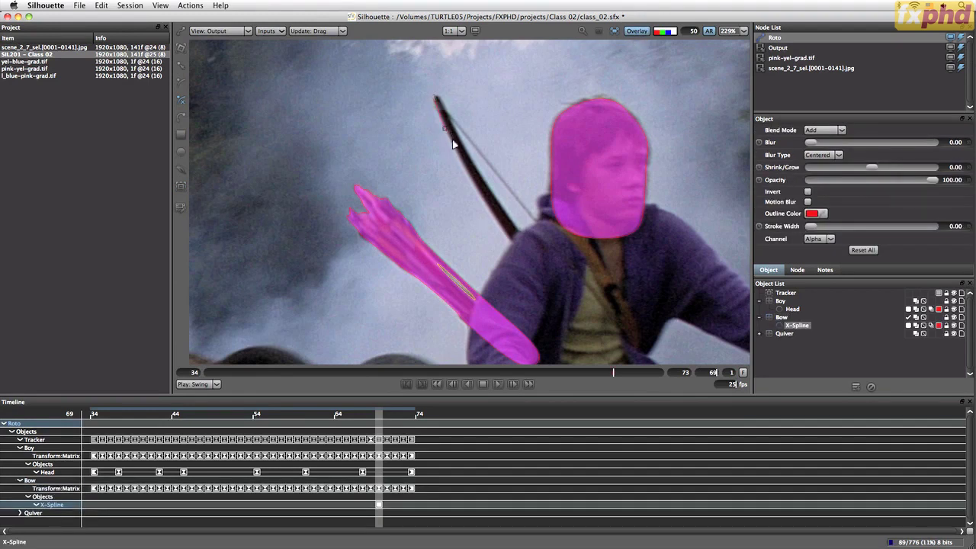
pyautogui.click(487, 206)
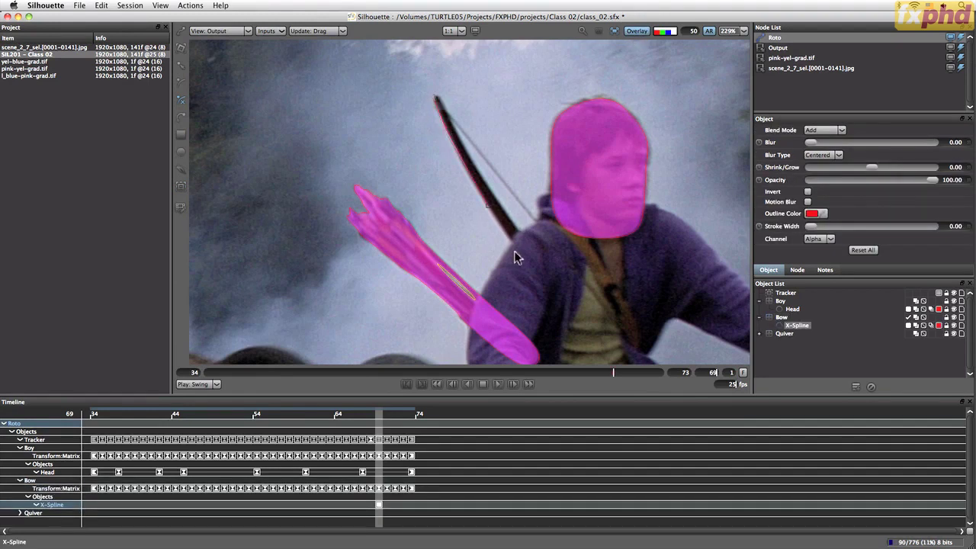
pyautogui.click(557, 302)
pyautogui.click(599, 347)
pyautogui.moveTo(584, 296); pyautogui.dragTo(477, 192)
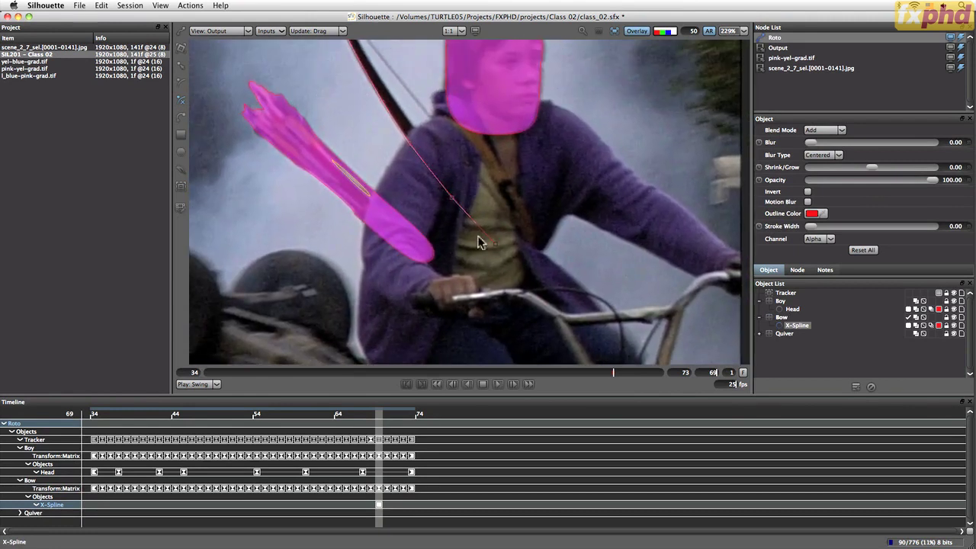
pyautogui.moveTo(479, 238); pyautogui.dragTo(449, 188)
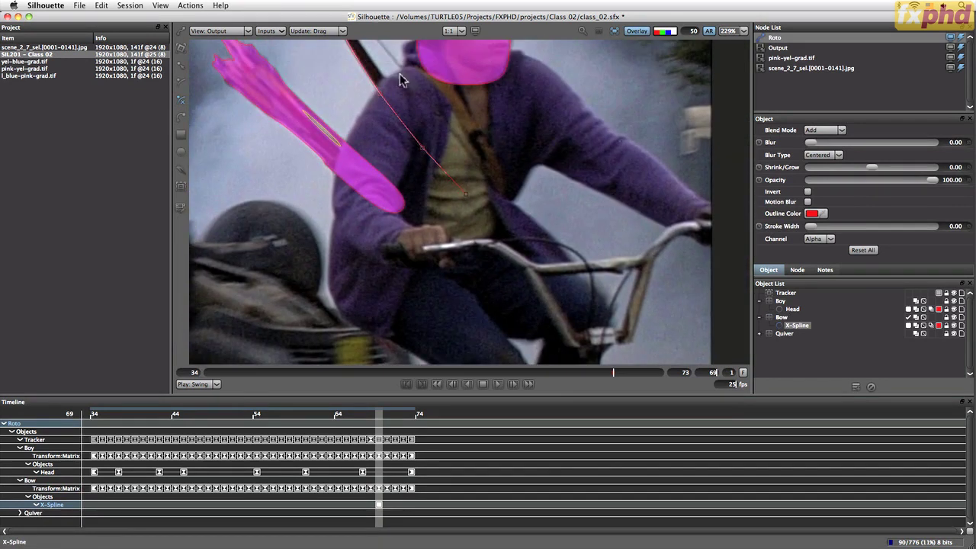
pyautogui.click(539, 250)
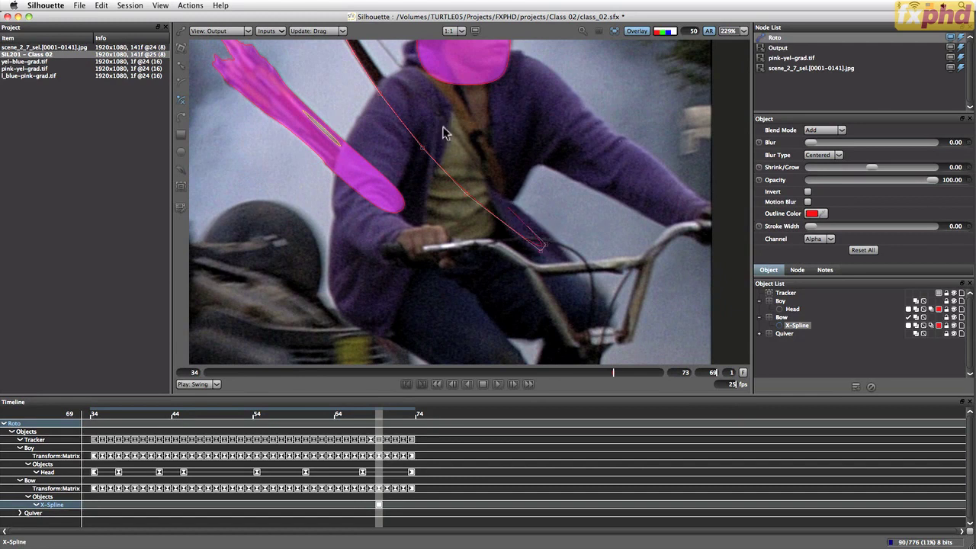
# Trace the bow's inner edge back up to the upper tip and close the X-Spline.
pyautogui.moveTo(455, 142); pyautogui.dragTo(510, 245)
pyautogui.click(466, 210)
pyautogui.click(436, 174)
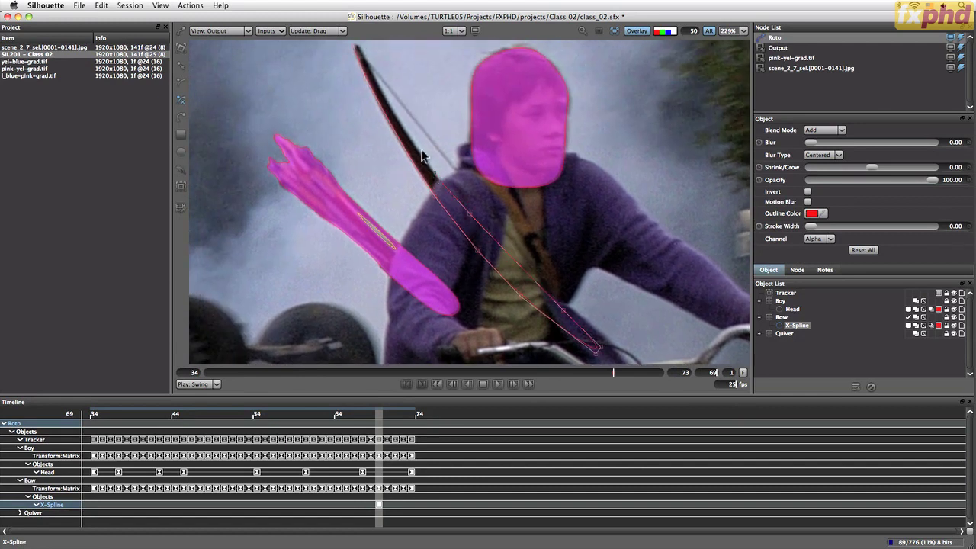
pyautogui.click(397, 118)
pyautogui.click(353, 47)
pyautogui.moveTo(517, 288); pyautogui.dragTo(736, 254)
pyautogui.moveTo(546, 139); pyautogui.dragTo(548, 333)
pyautogui.moveTo(443, 280); pyautogui.dragTo(583, 222)
pyautogui.moveTo(642, 243); pyautogui.dragTo(365, 281)
pyautogui.moveTo(554, 261); pyautogui.dragTo(532, 264)
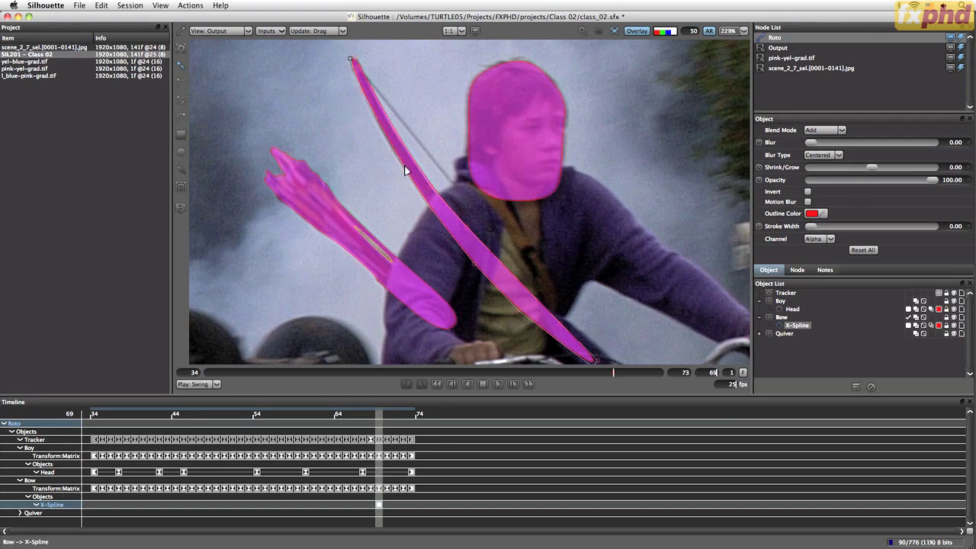
# Set the alpha overlay opacity to 10 and fine-tune the bow shape's points at the tip and outer edge.
pyautogui.moveTo(403, 171); pyautogui.dragTo(403, 170)
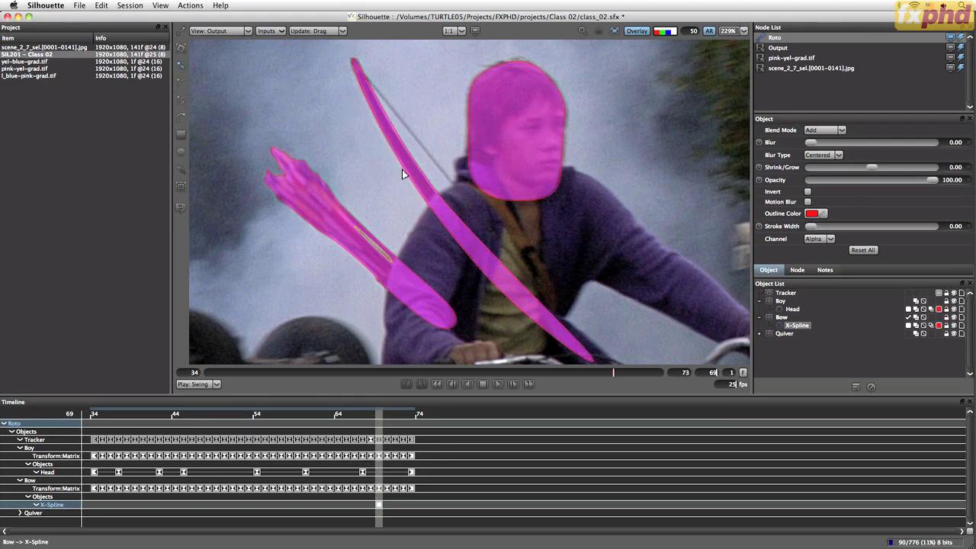
pyautogui.click(359, 61)
pyautogui.write('10')
pyautogui.press('Return')
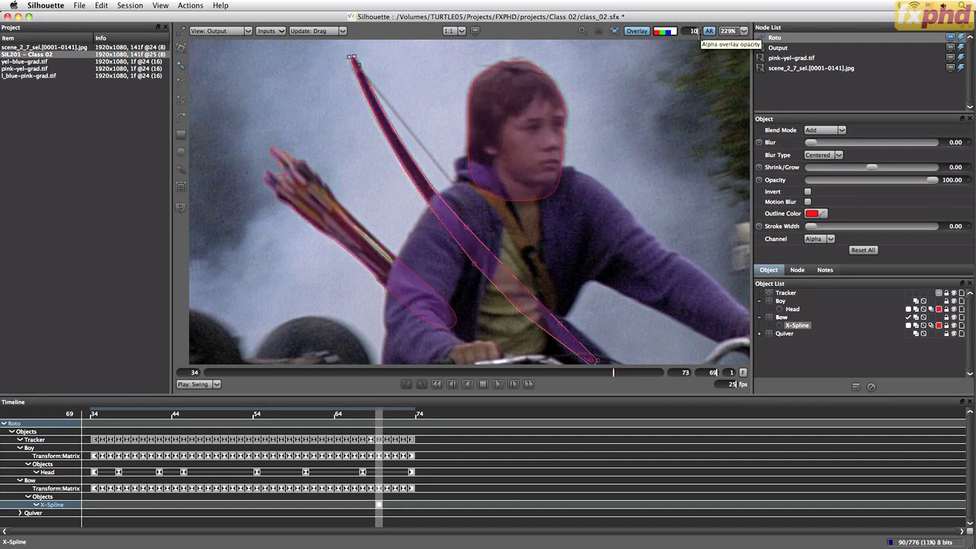
pyautogui.click(405, 173)
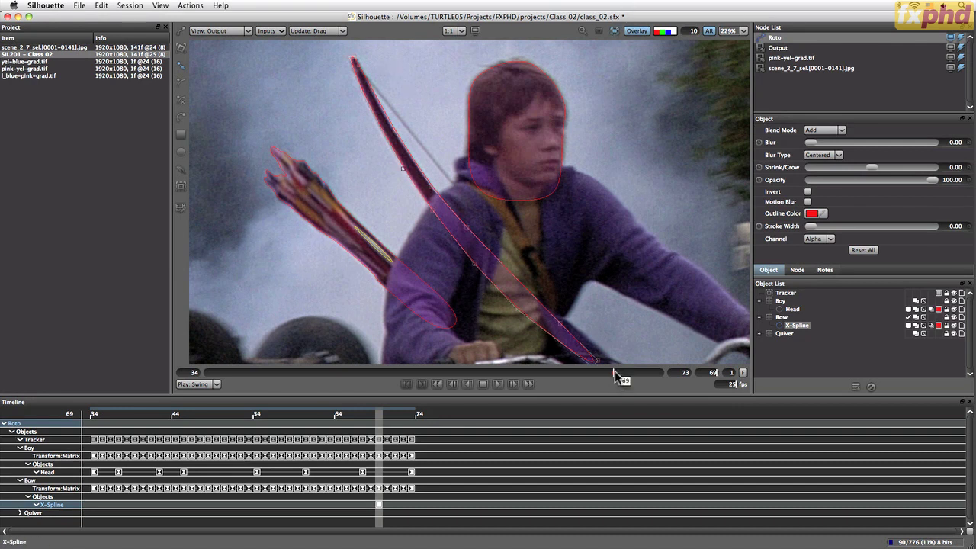
# At frame 73, move, rotate and scale the bow shape so its outline fits the bow.
pyautogui.moveTo(614, 376); pyautogui.dragTo(672, 373)
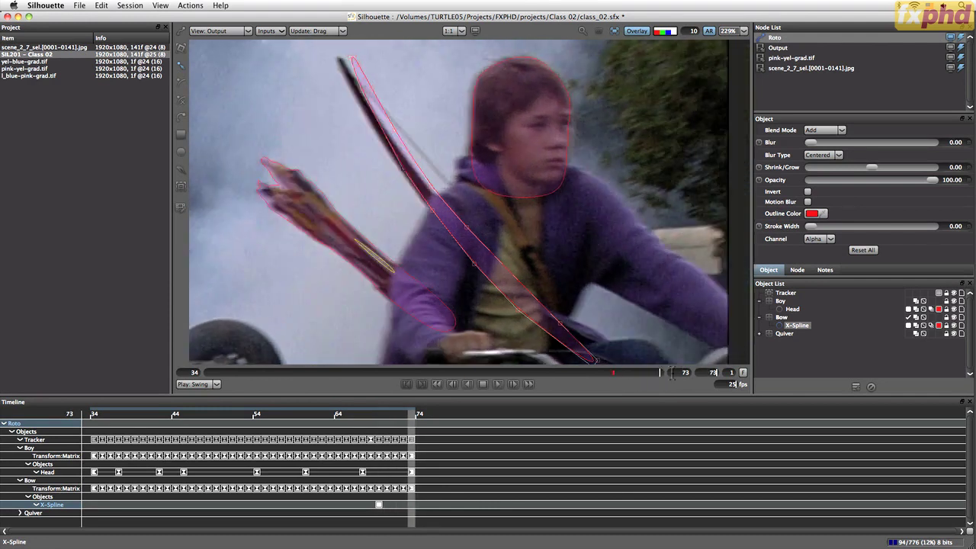
pyautogui.click(452, 229)
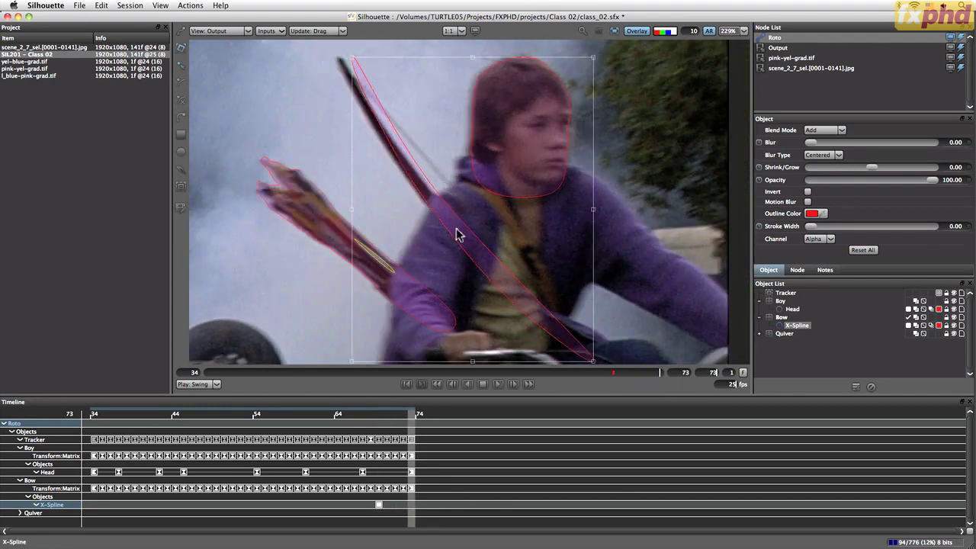
pyautogui.moveTo(608, 64)
pyautogui.mouseDown()
pyautogui.moveTo(597, 51)
pyautogui.moveTo(589, 64)
pyautogui.mouseUp()
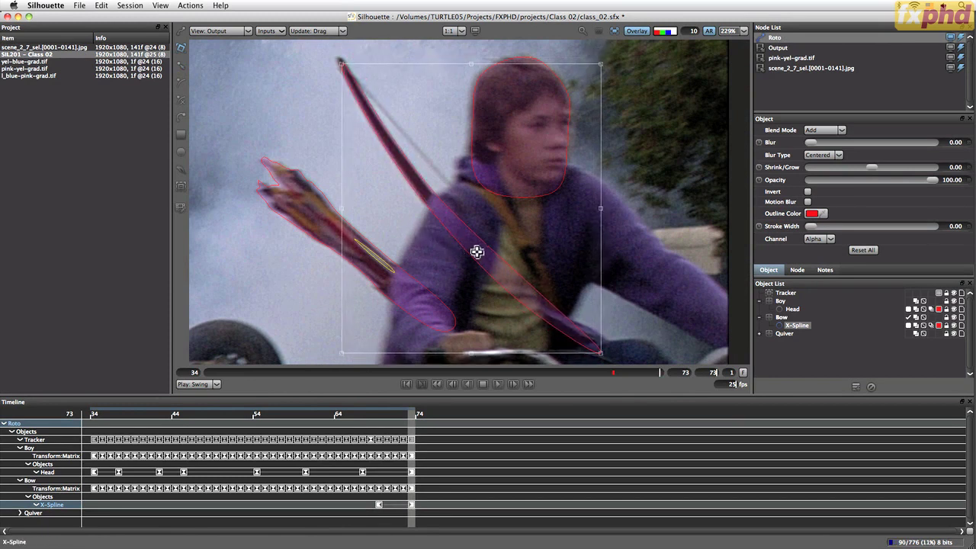
pyautogui.moveTo(477, 253); pyautogui.dragTo(474, 244)
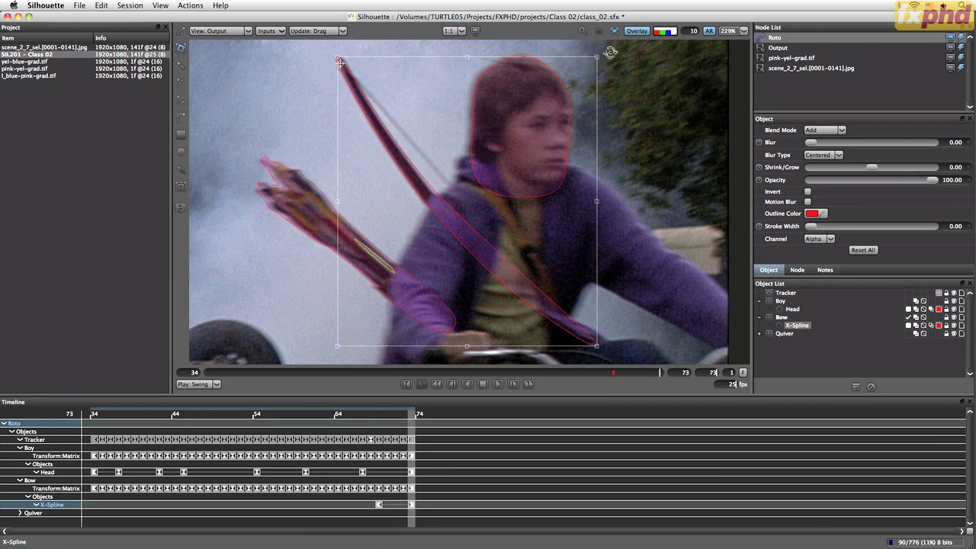
pyautogui.moveTo(612, 51); pyautogui.dragTo(613, 50)
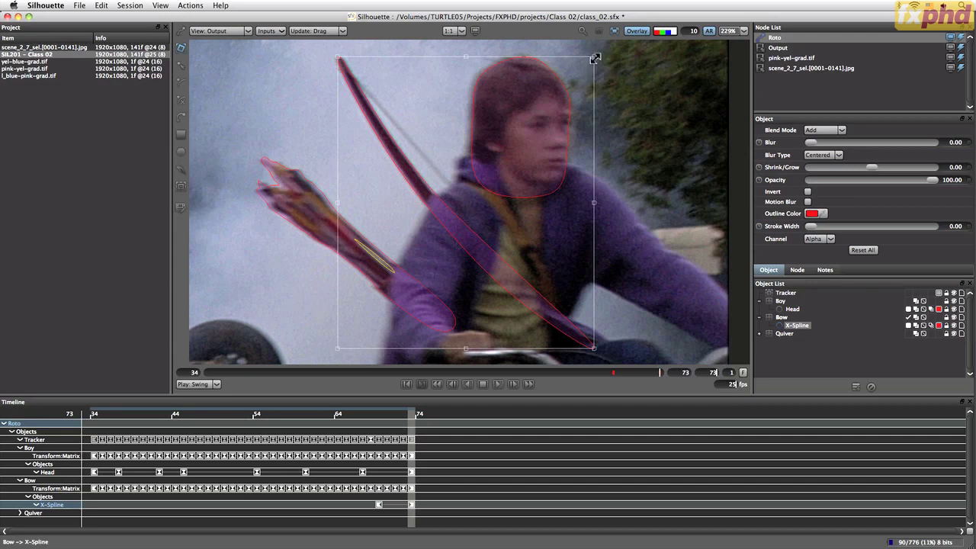
pyautogui.moveTo(596, 58); pyautogui.dragTo(596, 61)
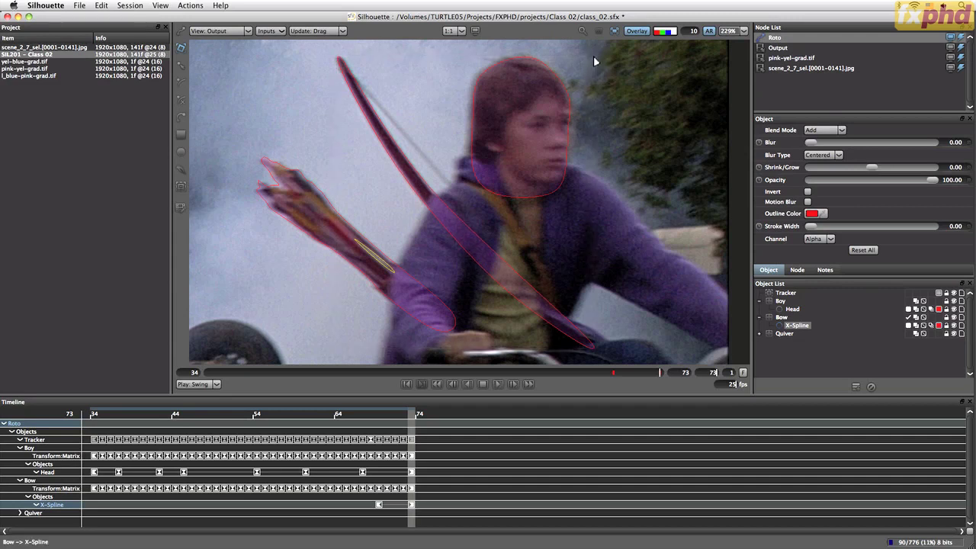
pyautogui.moveTo(338, 344); pyautogui.dragTo(336, 329)
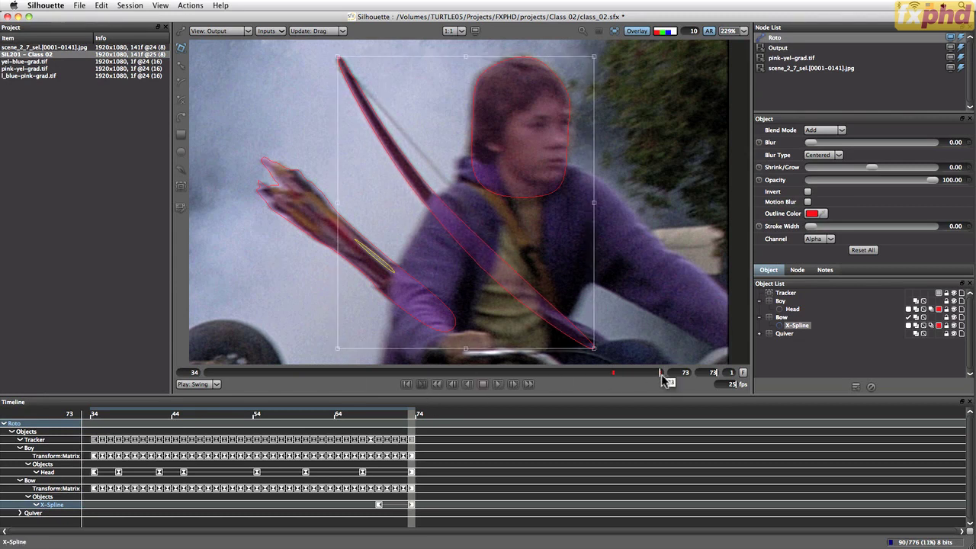
# At frame 67, reposition the bow X-Spline and nudge it slightly so its outline fits the bow.
pyautogui.moveTo(661, 372); pyautogui.dragTo(616, 383)
pyautogui.moveTo(650, 379)
pyautogui.mouseDown()
pyautogui.moveTo(661, 372)
pyautogui.moveTo(603, 372)
pyautogui.moveTo(556, 388)
pyautogui.moveTo(638, 386)
pyautogui.moveTo(592, 390)
pyautogui.moveTo(602, 389)
pyautogui.moveTo(585, 373)
pyautogui.mouseUp()
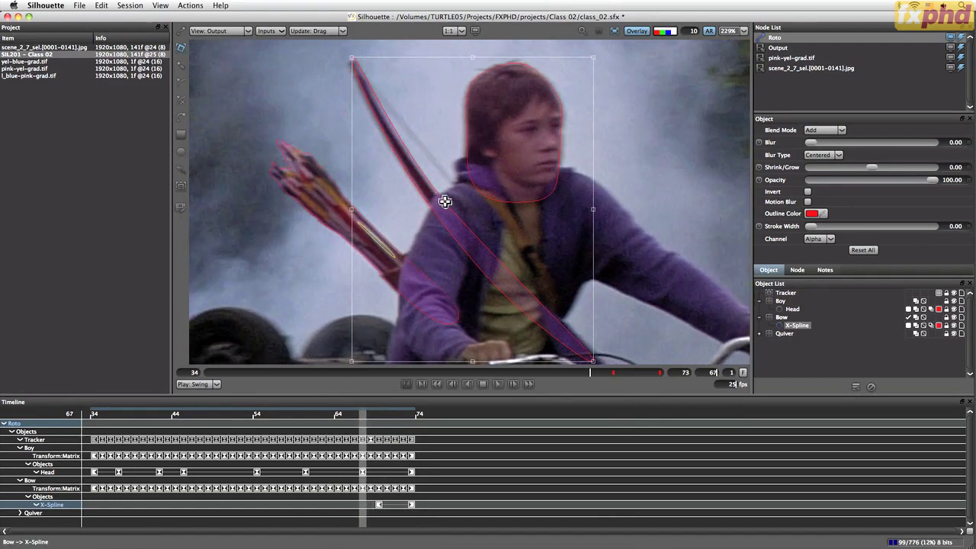
pyautogui.moveTo(446, 202); pyautogui.dragTo(445, 201)
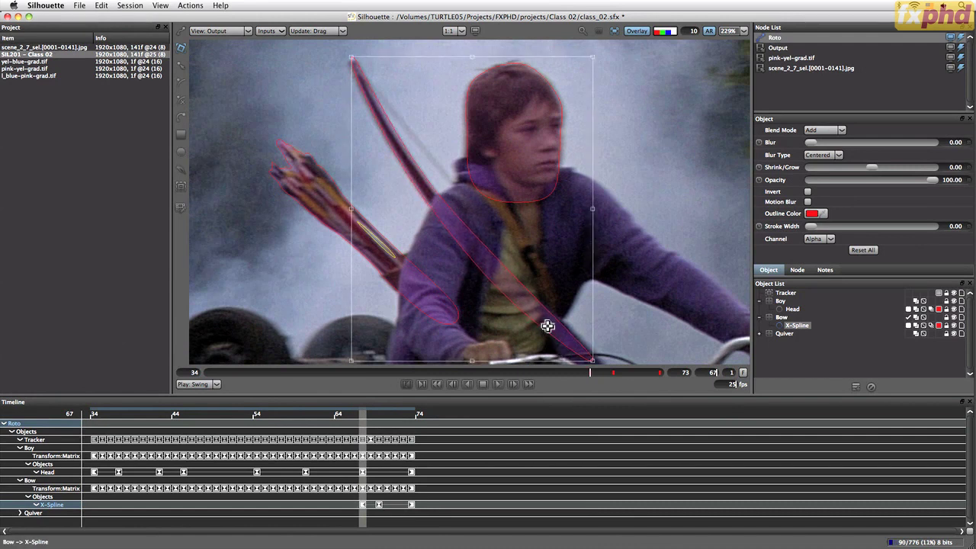
pyautogui.press('Down')
pyautogui.press('Down')
pyautogui.press('Left')
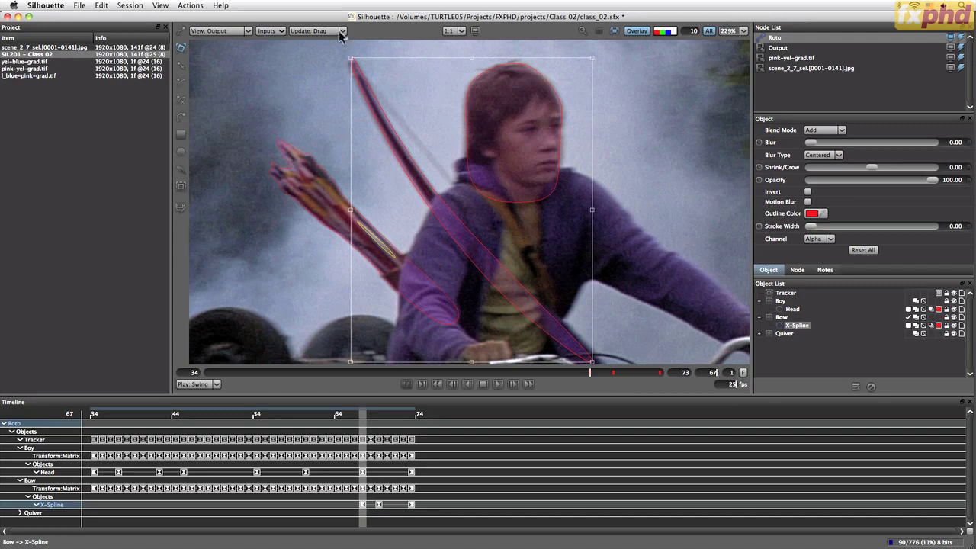
# At frame 63, move the bow shape onto the bow's upper tip, anchor it there and rotate it to fit the bow.
pyautogui.moveTo(578, 371); pyautogui.dragTo(546, 368)
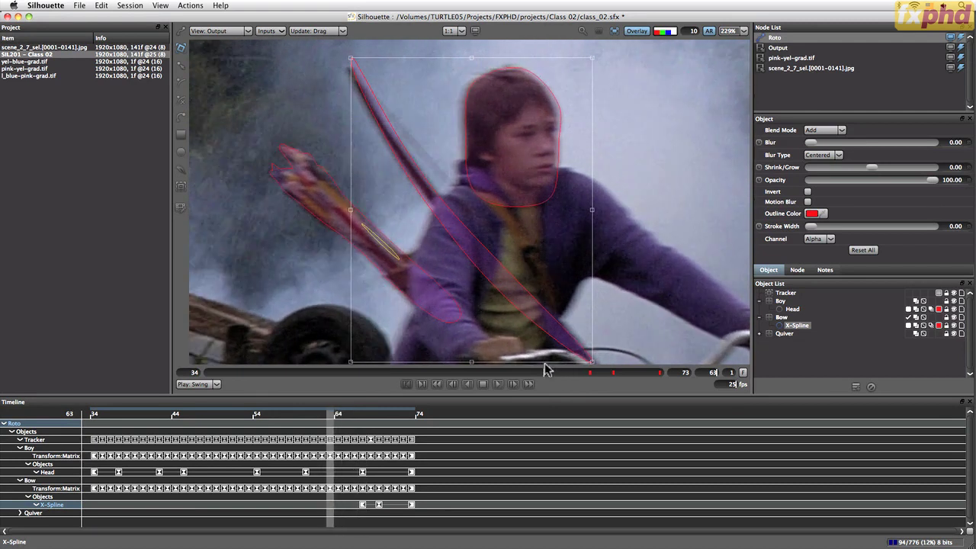
pyautogui.moveTo(358, 69); pyautogui.dragTo(355, 76)
pyautogui.keyDown('super'); pyautogui.click(350, 71); pyautogui.keyUp('super')
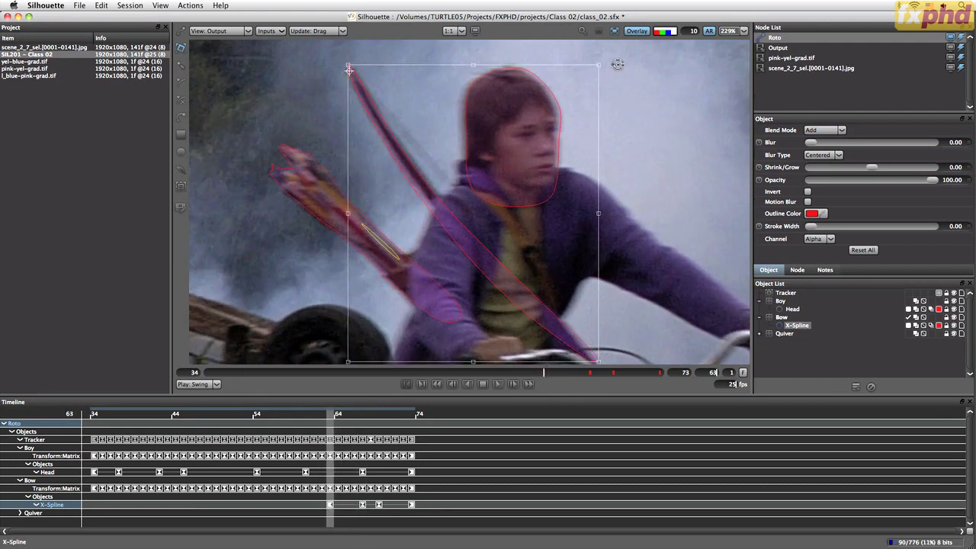
pyautogui.moveTo(618, 65); pyautogui.dragTo(615, 59)
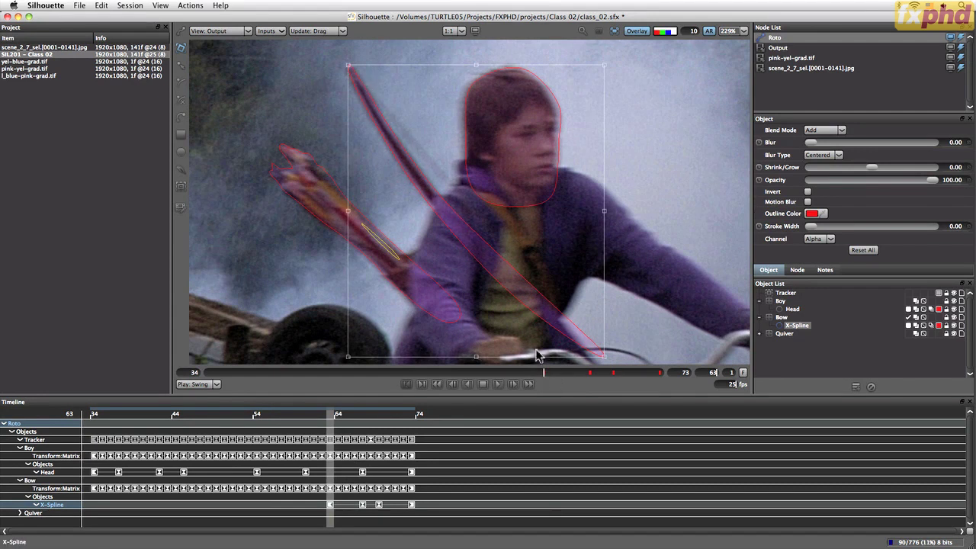
# Return to frame 73 and rename the bow's X-Spline as Main bow.
pyautogui.moveTo(545, 373); pyautogui.dragTo(671, 378)
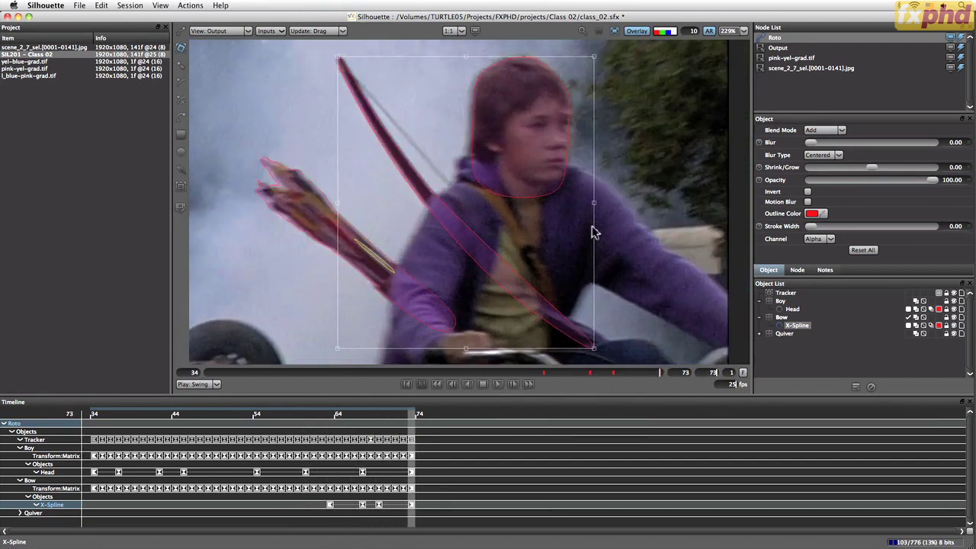
pyautogui.doubleClick(798, 327)
pyautogui.write('M')
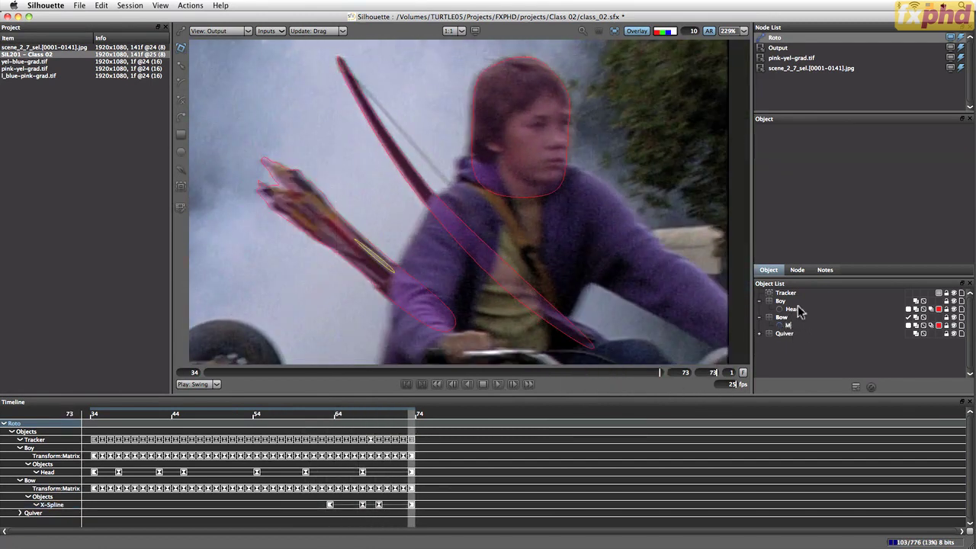
pyautogui.write('ain bow')
pyautogui.press('Return')
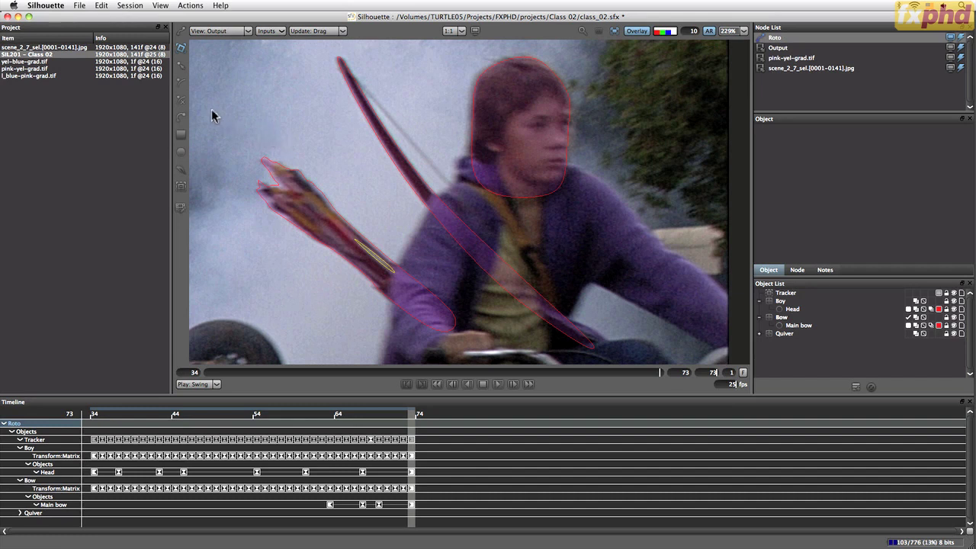
# Draw an open B-Spline along the bowstring from the bow's upper tip down across the chest and rename it string.
pyautogui.click(180, 81)
pyautogui.click(343, 68)
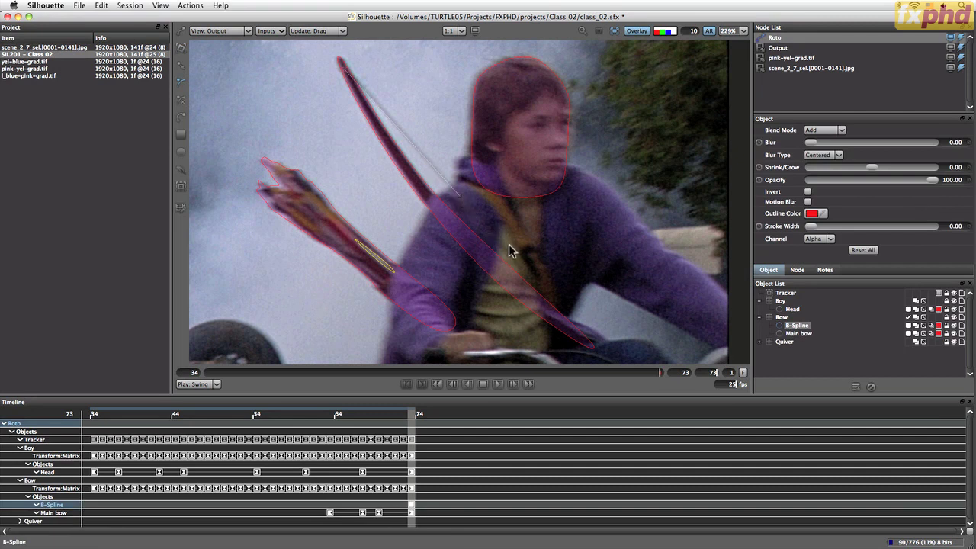
pyautogui.click(551, 296)
pyautogui.click(408, 119)
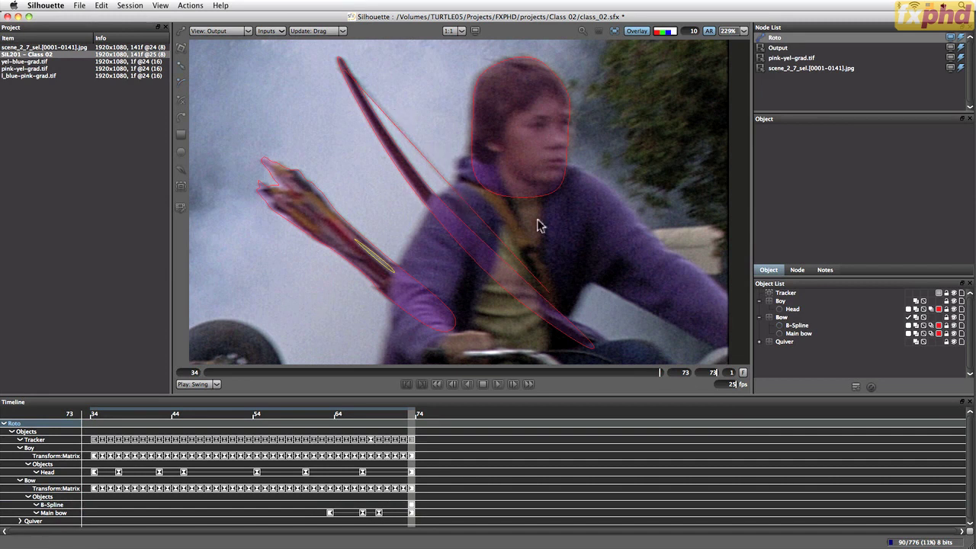
pyautogui.click(800, 327)
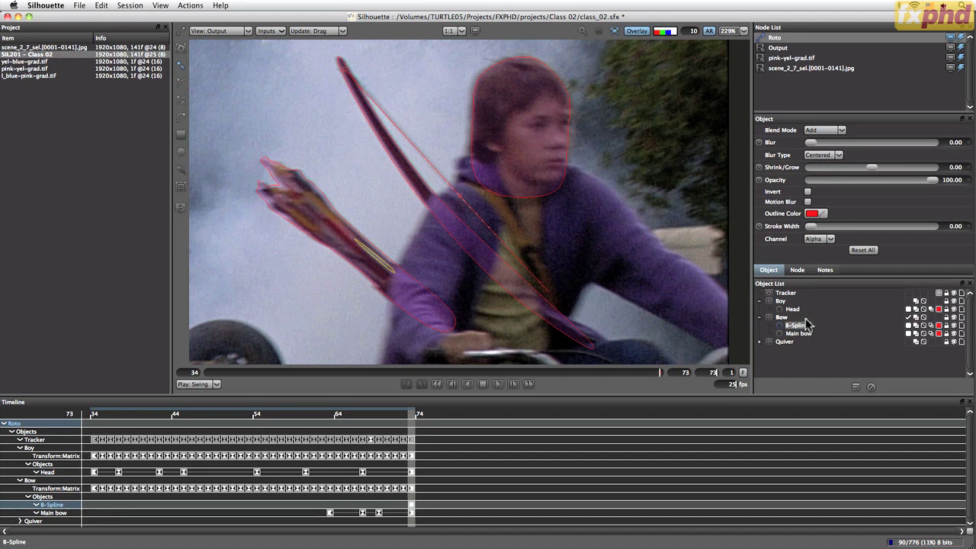
pyautogui.write('string')
pyautogui.press('Return')
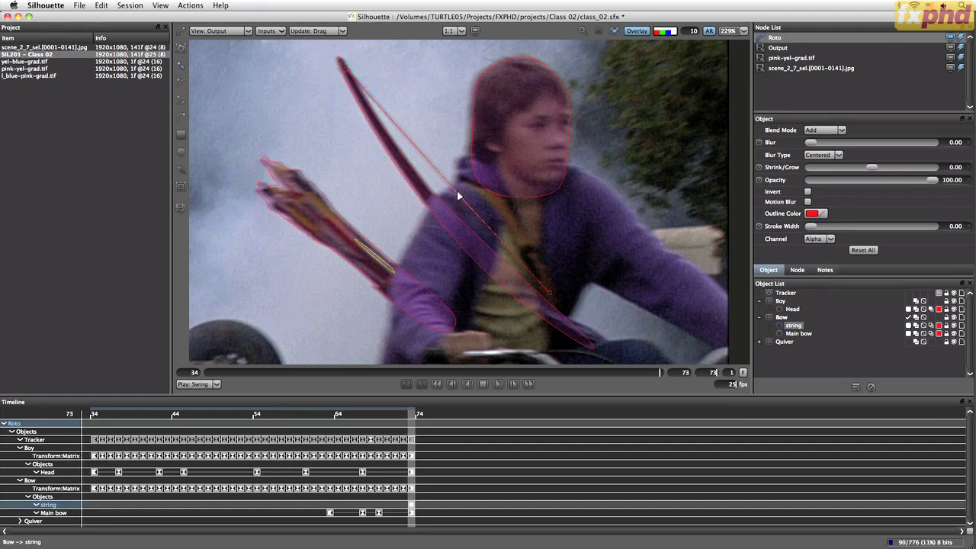
# Set the alpha overlay opacity to 50, hide the outline overlay and set the string shape's stroke width to 1.24.
pyautogui.moveTo(460, 197); pyautogui.dragTo(460, 195)
pyautogui.moveTo(813, 228)
pyautogui.mouseDown()
pyautogui.moveTo(859, 228)
pyautogui.moveTo(816, 229)
pyautogui.moveTo(848, 229)
pyautogui.moveTo(816, 230)
pyautogui.moveTo(833, 229)
pyautogui.mouseUp()
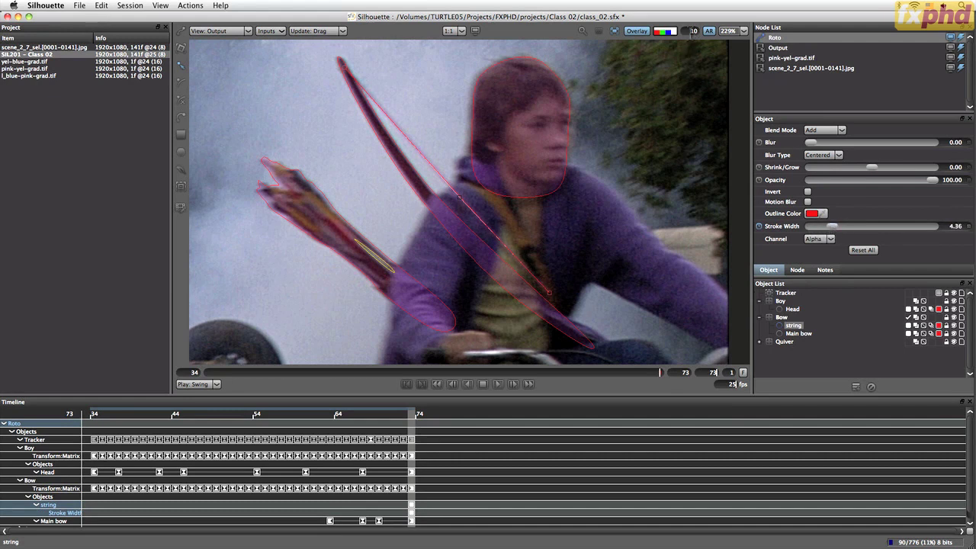
pyautogui.click(692, 31)
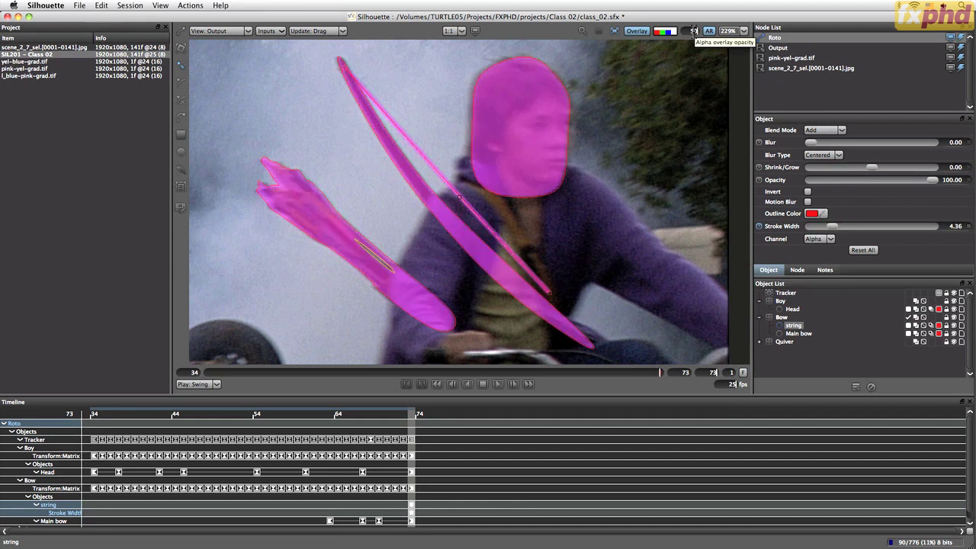
pyautogui.click(615, 31)
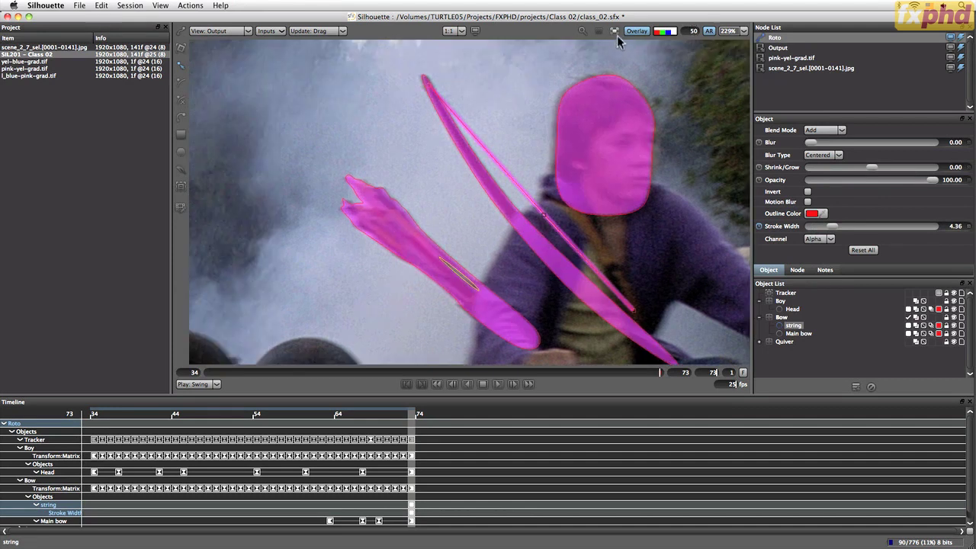
pyautogui.click(615, 32)
pyautogui.click(628, 33)
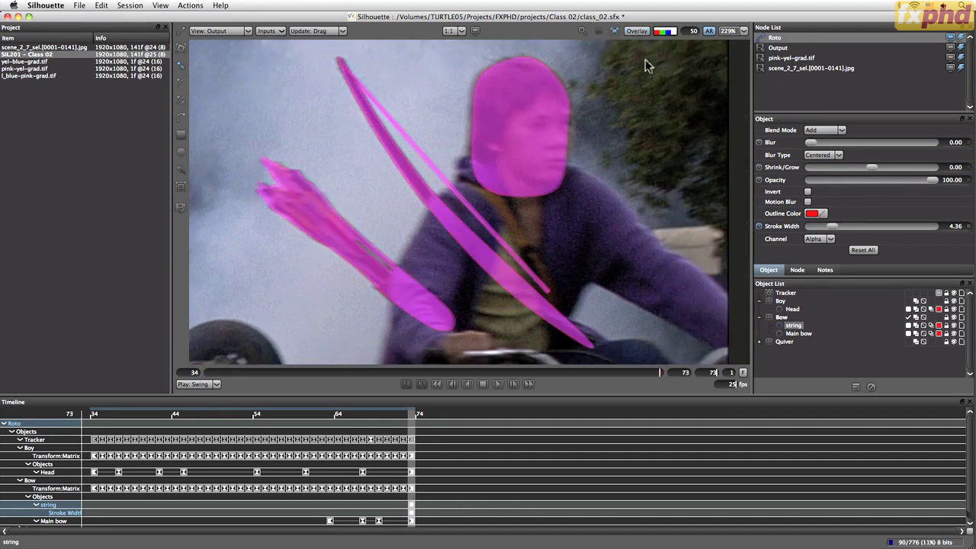
pyautogui.moveTo(834, 226); pyautogui.dragTo(817, 226)
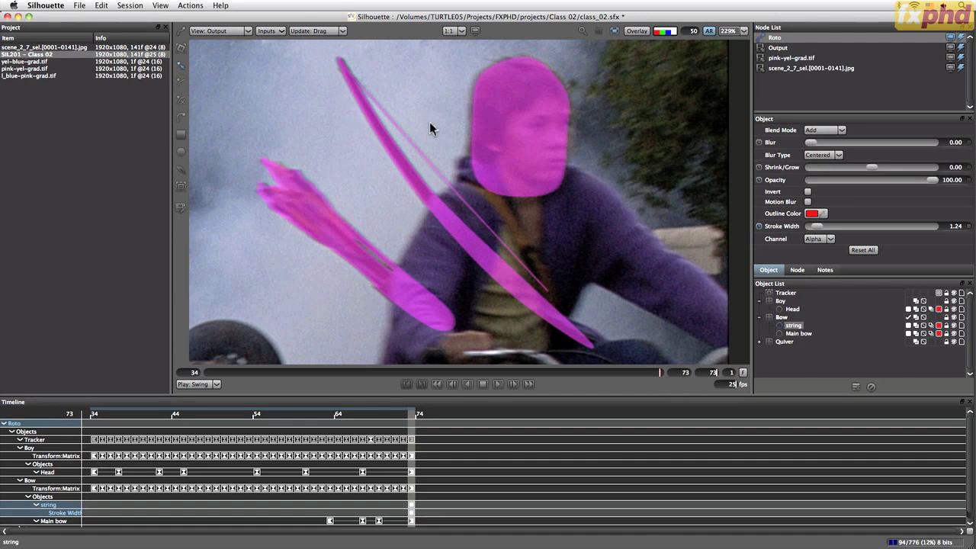
# Check the available shape export formats and delete the string B-Spline.
pyautogui.click(46, 5)
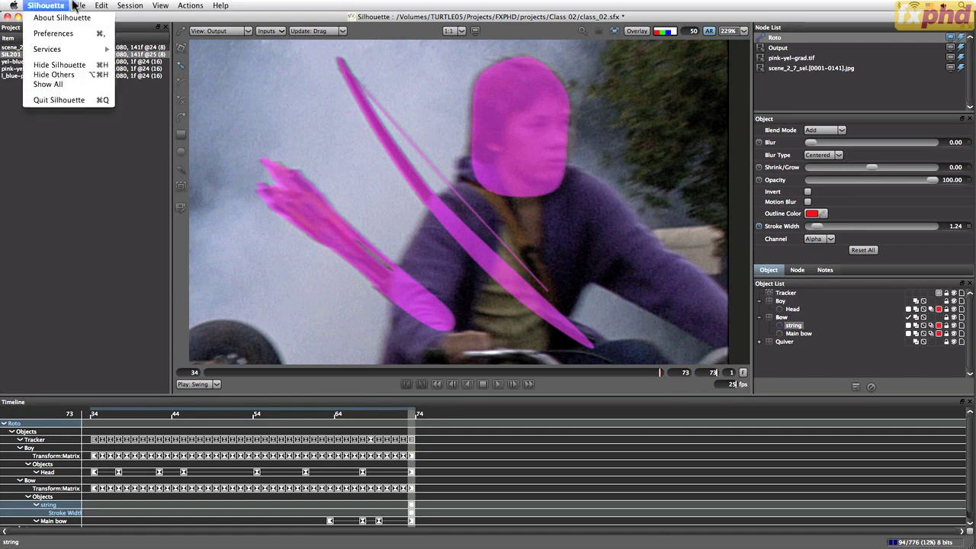
pyautogui.moveTo(80, 5)
pyautogui.moveTo(145, 107)
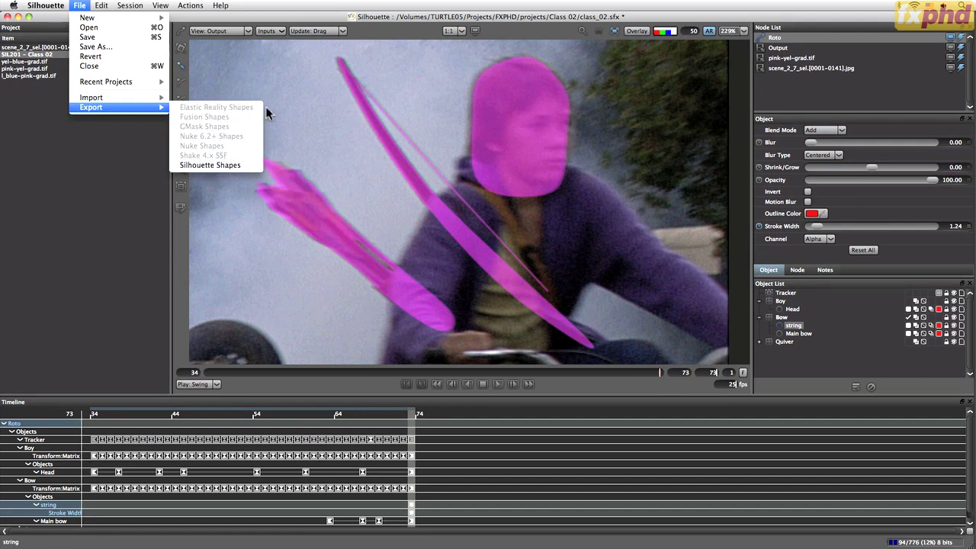
pyautogui.click(439, 260)
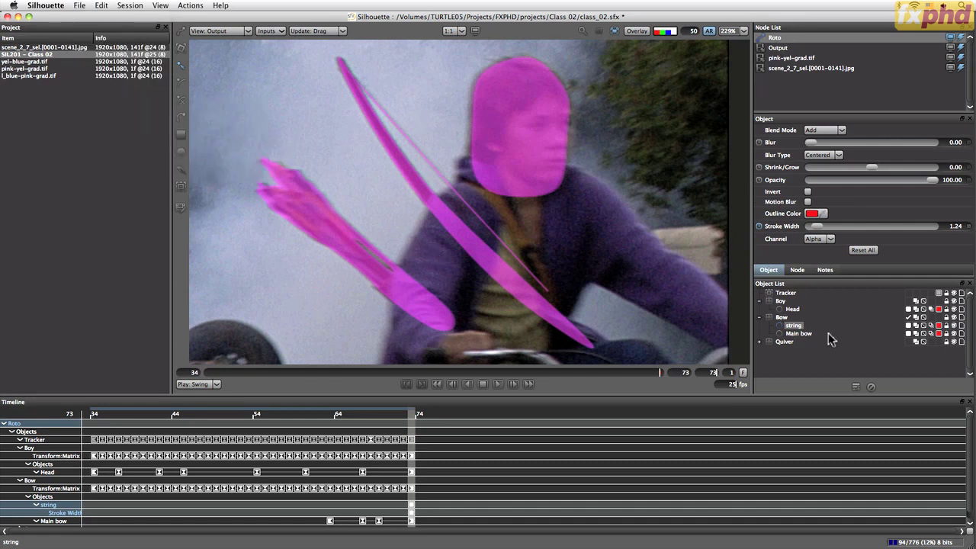
pyautogui.click(871, 387)
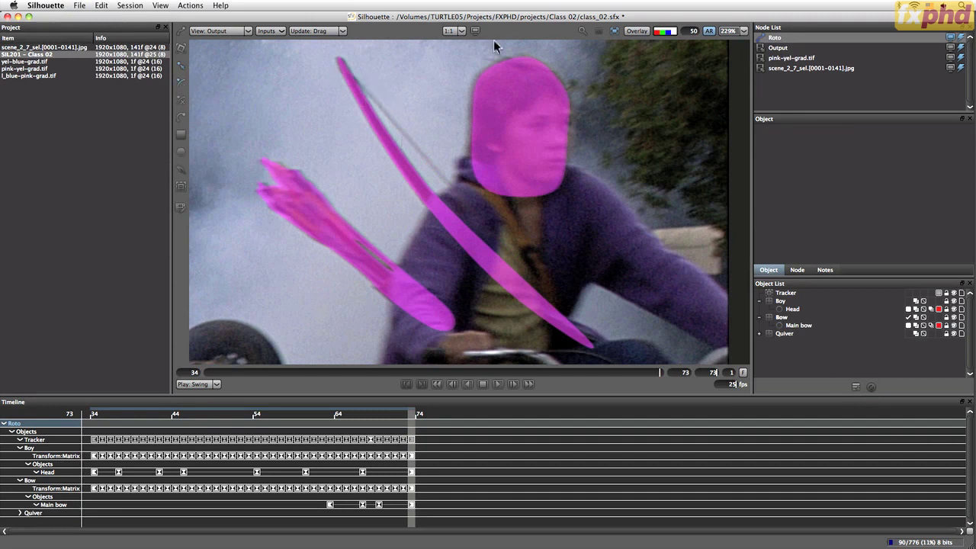
# Show the outline overlay and draw a closed Bezier around the bowstring from the bow's upper tip to the chest.
pyautogui.click(637, 30)
pyautogui.click(181, 120)
pyautogui.moveTo(340, 68); pyautogui.dragTo(349, 81)
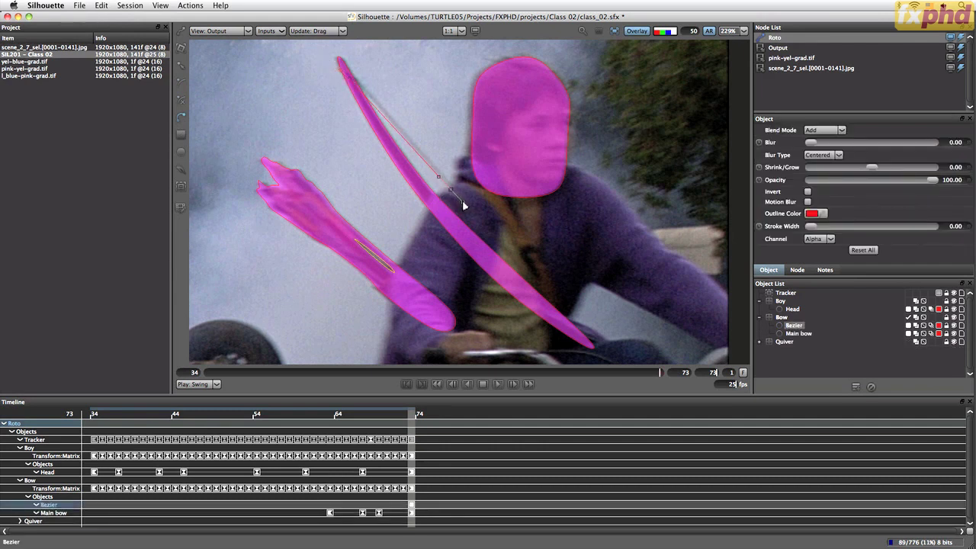
pyautogui.moveTo(494, 242); pyautogui.dragTo(504, 250)
pyautogui.click(340, 63)
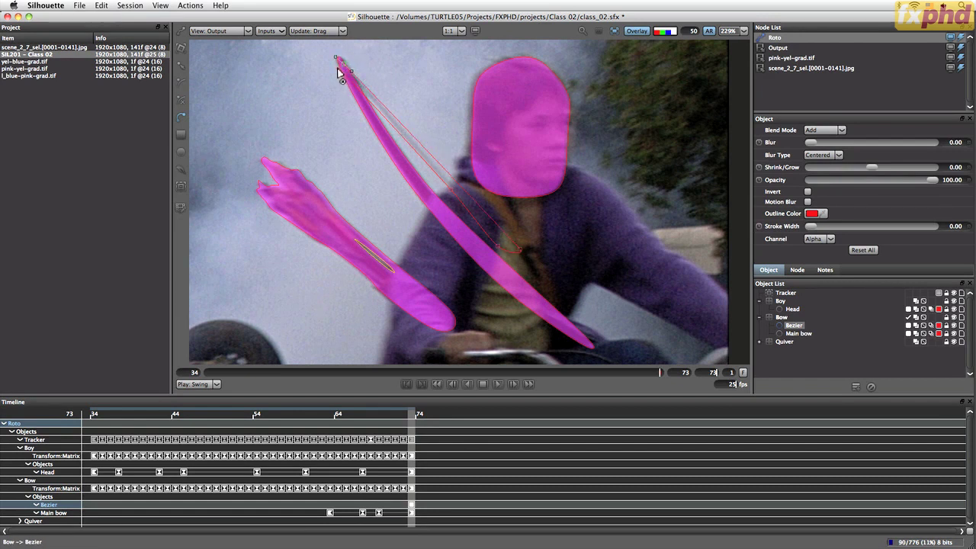
pyautogui.moveTo(338, 69); pyautogui.dragTo(349, 78)
# Reshape the Bezier's tip and lower-end points into a thin outline along the bowstring and hide the outline overlay.
pyautogui.click(180, 66)
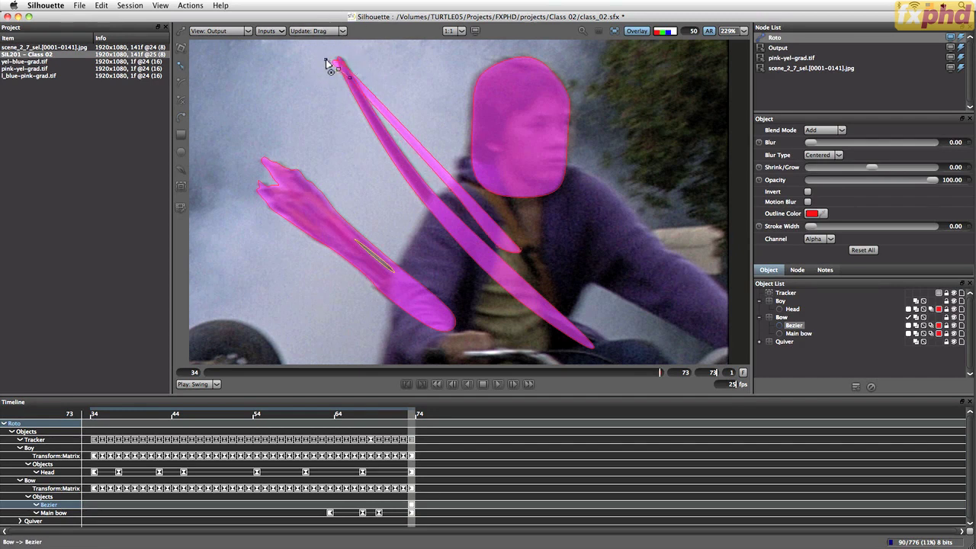
pyautogui.moveTo(326, 61); pyautogui.dragTo(347, 70)
pyautogui.moveTo(518, 249); pyautogui.dragTo(505, 245)
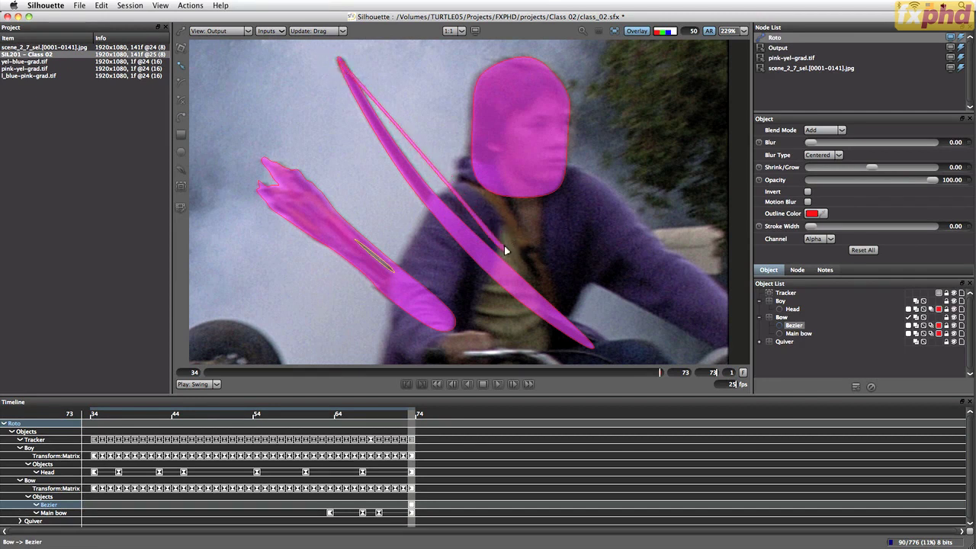
pyautogui.moveTo(448, 190)
pyautogui.mouseDown()
pyautogui.moveTo(442, 197)
pyautogui.moveTo(449, 193)
pyautogui.mouseUp()
pyautogui.moveTo(501, 241); pyautogui.dragTo(498, 242)
pyautogui.click(645, 31)
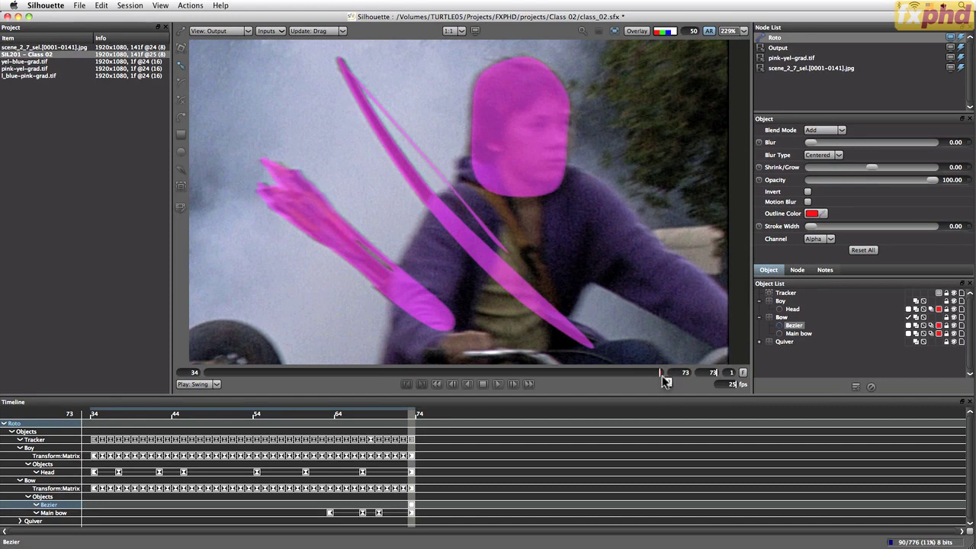
# At frame 69, rename the Bezier as String and transform it so it fits the bowstring.
pyautogui.moveTo(660, 371); pyautogui.dragTo(614, 363)
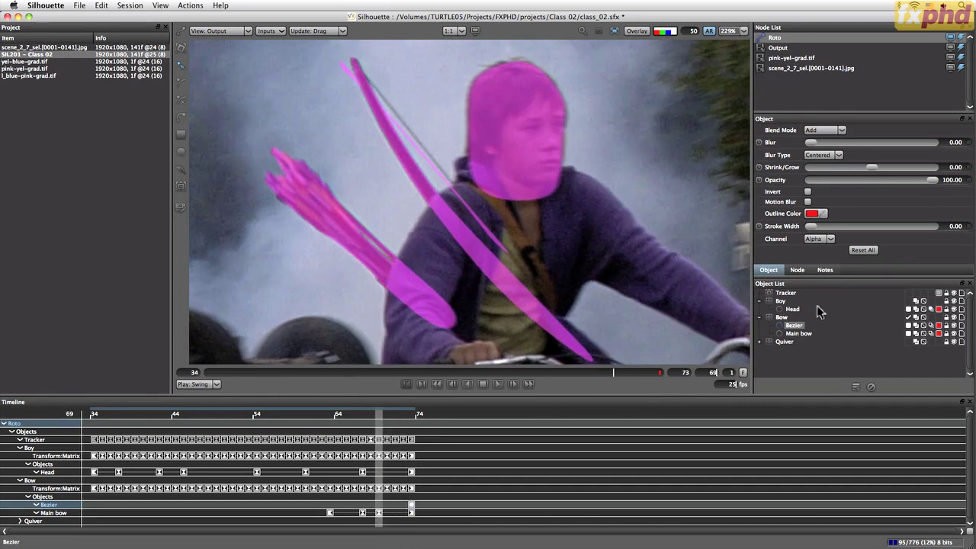
pyautogui.doubleClick(797, 328)
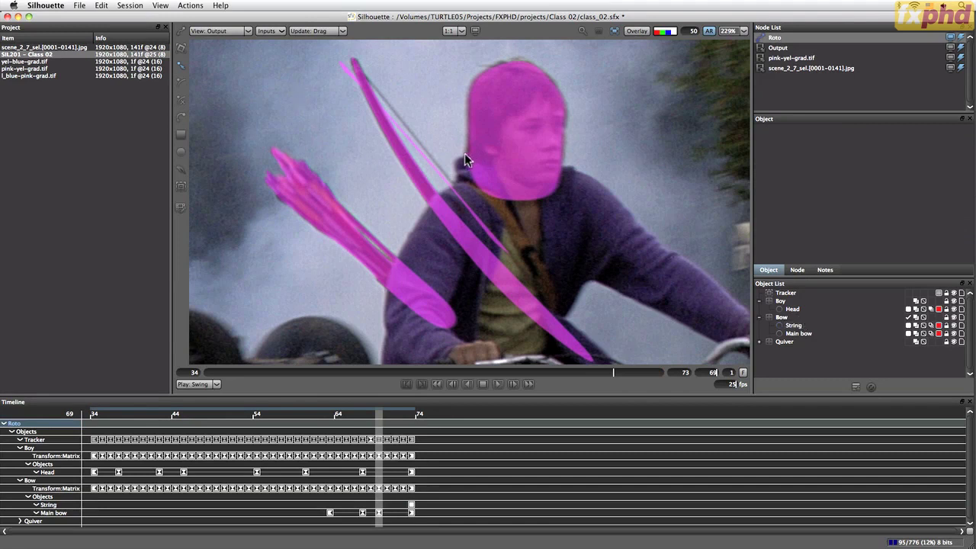
pyautogui.click(635, 31)
pyautogui.press('r')
pyautogui.click(455, 187)
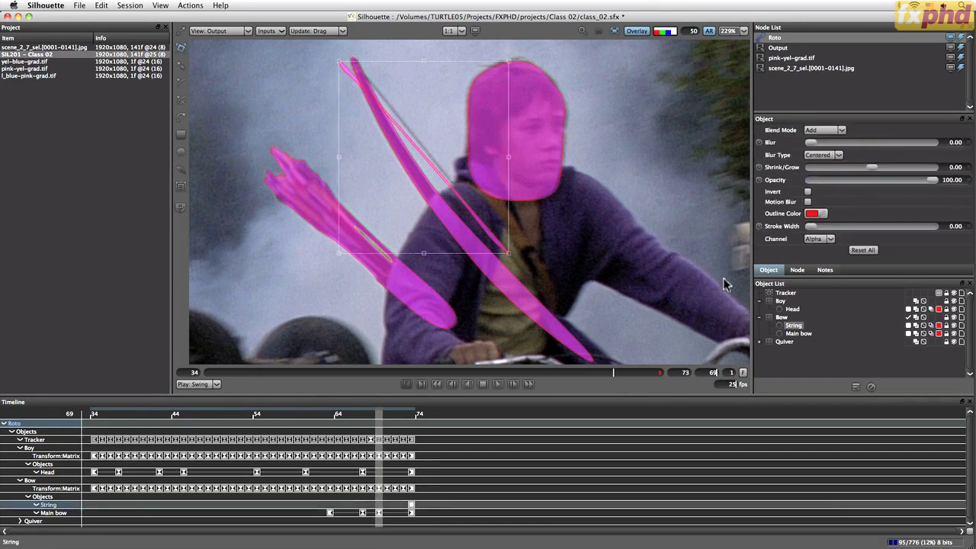
pyautogui.moveTo(511, 252); pyautogui.dragTo(509, 239)
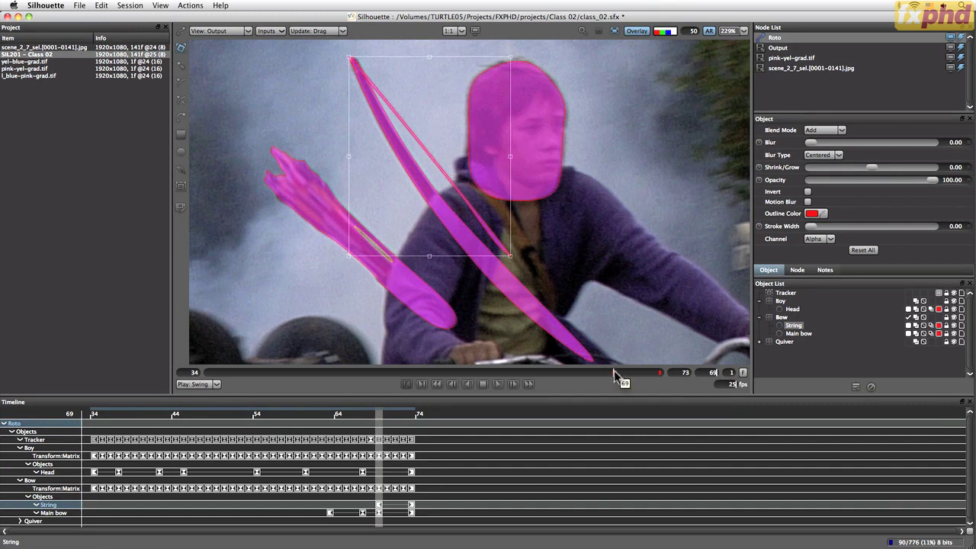
# At frame 64, move and rotate the String shape onto the bowstring, and switch the viewer to a single greyscale channel.
pyautogui.moveTo(615, 374)
pyautogui.mouseDown()
pyautogui.moveTo(649, 375)
pyautogui.moveTo(555, 375)
pyautogui.mouseUp()
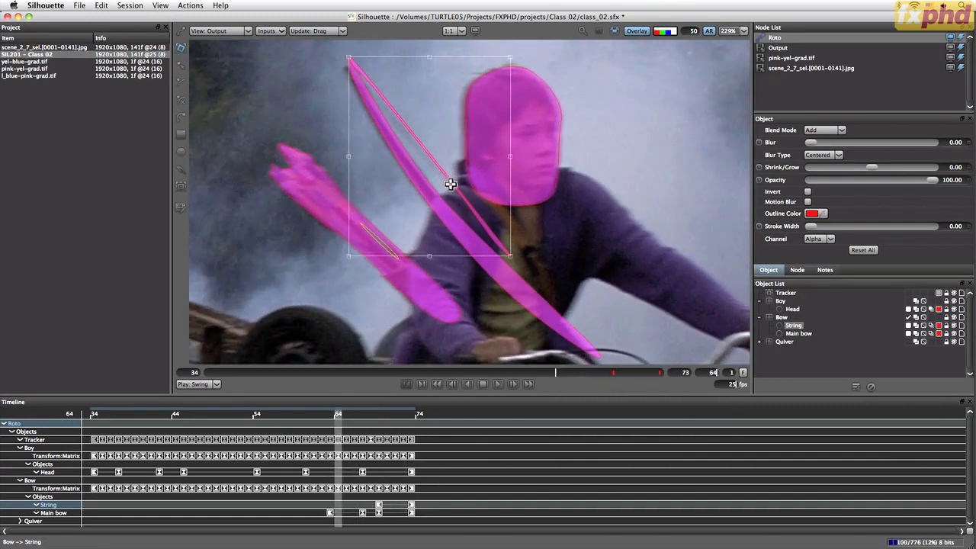
pyautogui.moveTo(453, 185); pyautogui.dragTo(456, 192)
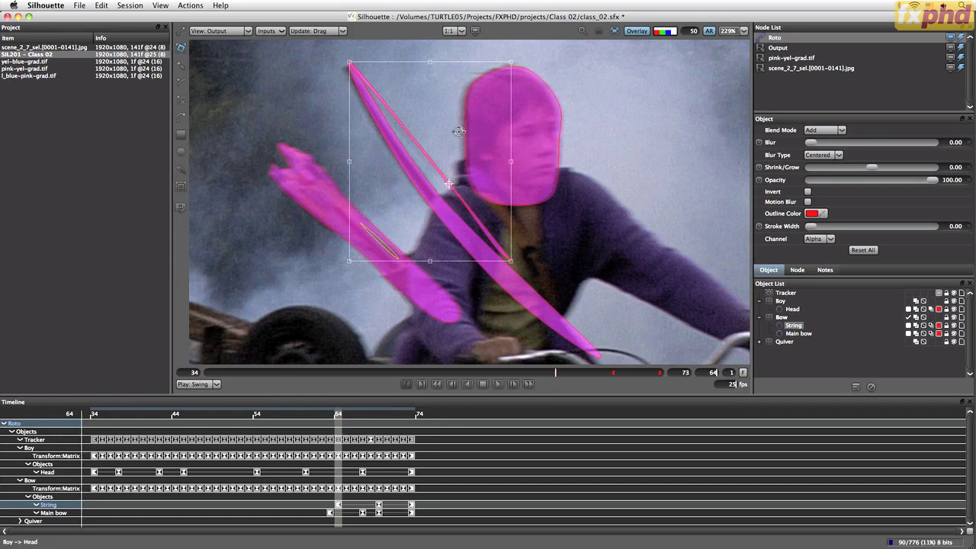
pyautogui.moveTo(518, 64); pyautogui.dragTo(516, 59)
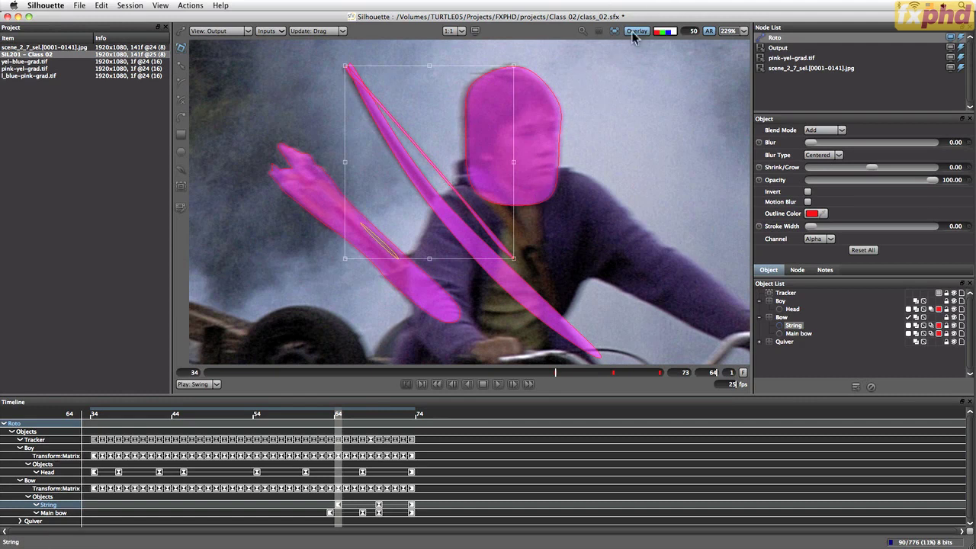
pyautogui.click(661, 32)
pyautogui.click(664, 31)
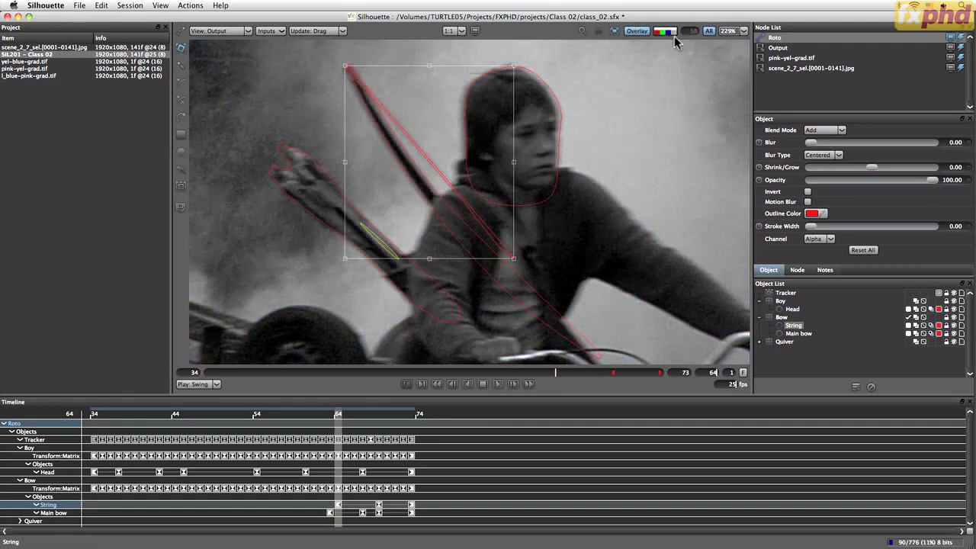
# Hide the outline overlay and compare the viewer's red, green and blue channels for bowstring contrast at frame 64.
pyautogui.click(672, 35)
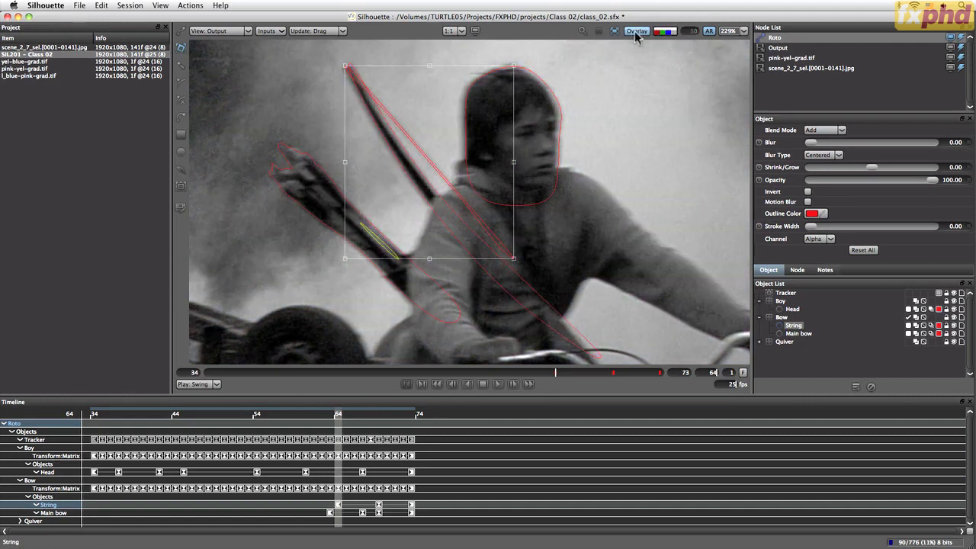
pyautogui.click(635, 30)
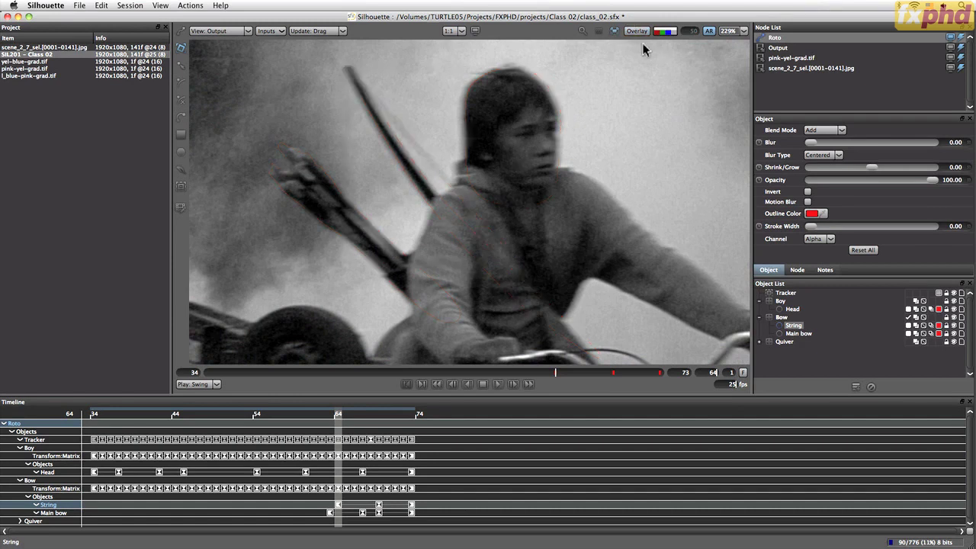
pyautogui.click(658, 33)
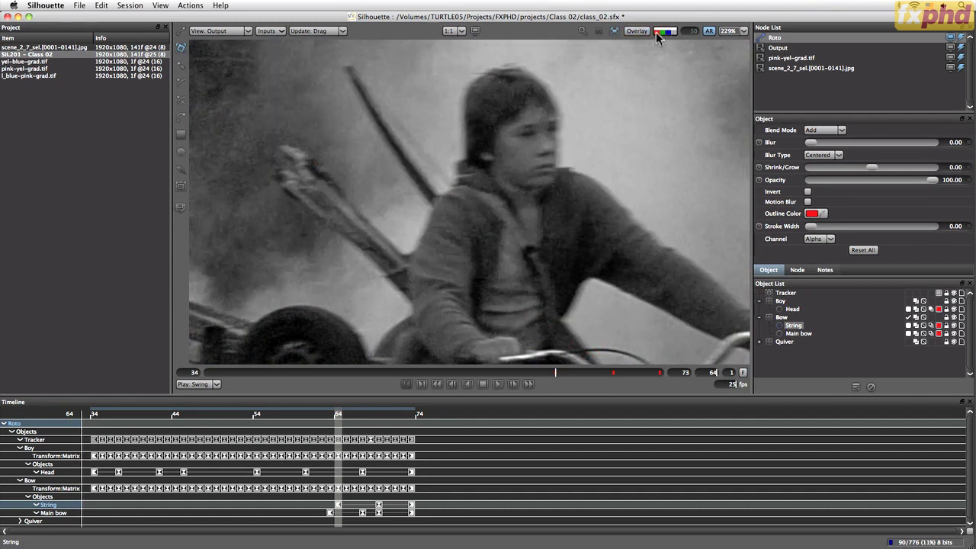
pyautogui.click(663, 34)
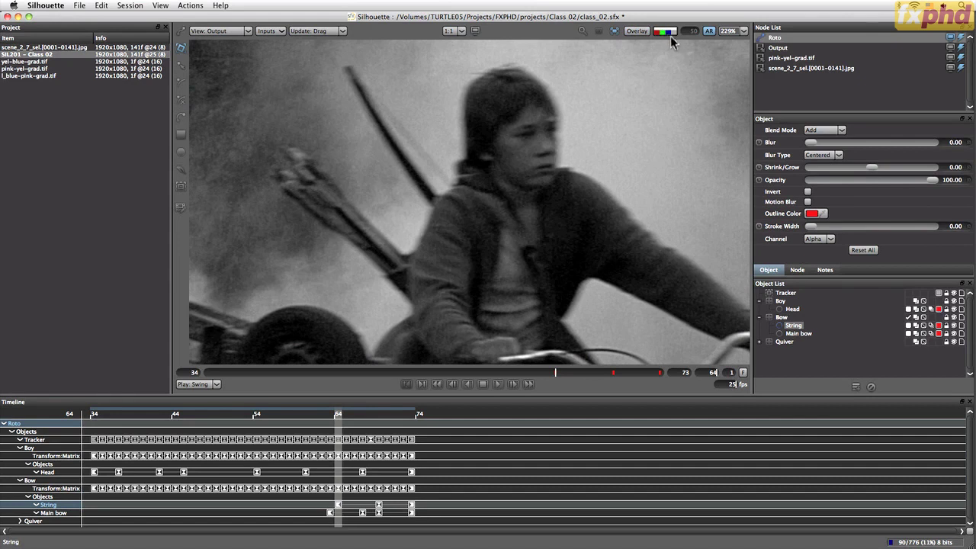
pyautogui.click(669, 33)
pyautogui.click(662, 34)
pyautogui.click(664, 33)
pyautogui.click(667, 33)
pyautogui.click(669, 34)
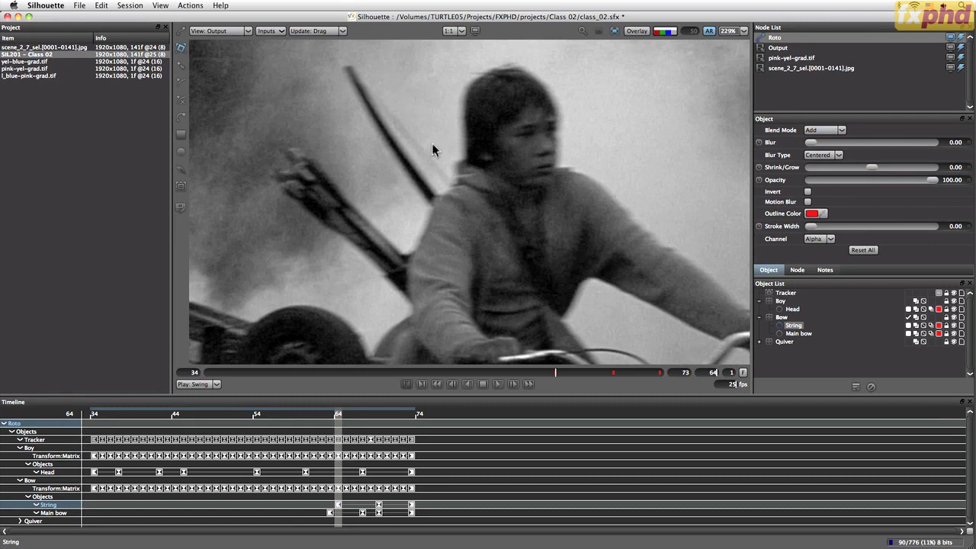
pyautogui.click(662, 32)
pyautogui.click(657, 30)
pyautogui.click(664, 33)
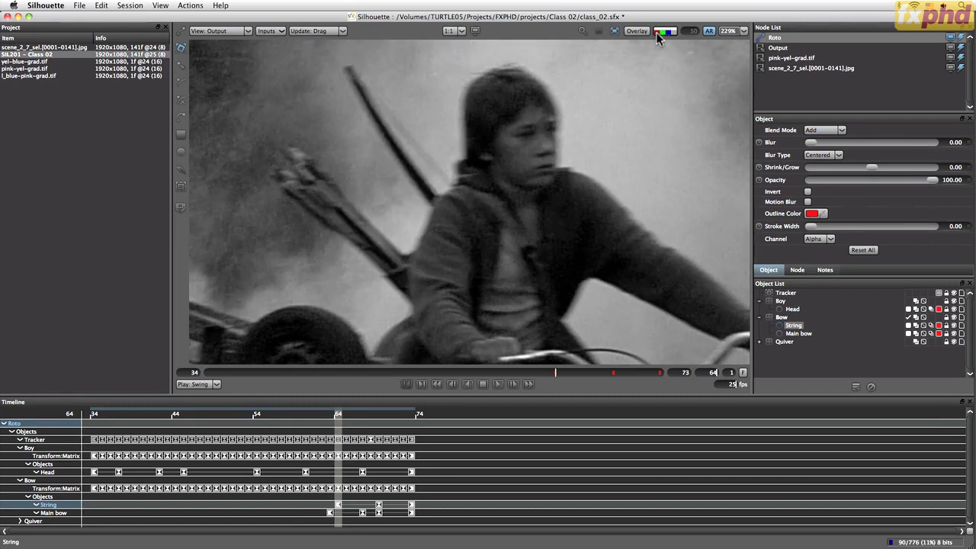
pyautogui.click(657, 33)
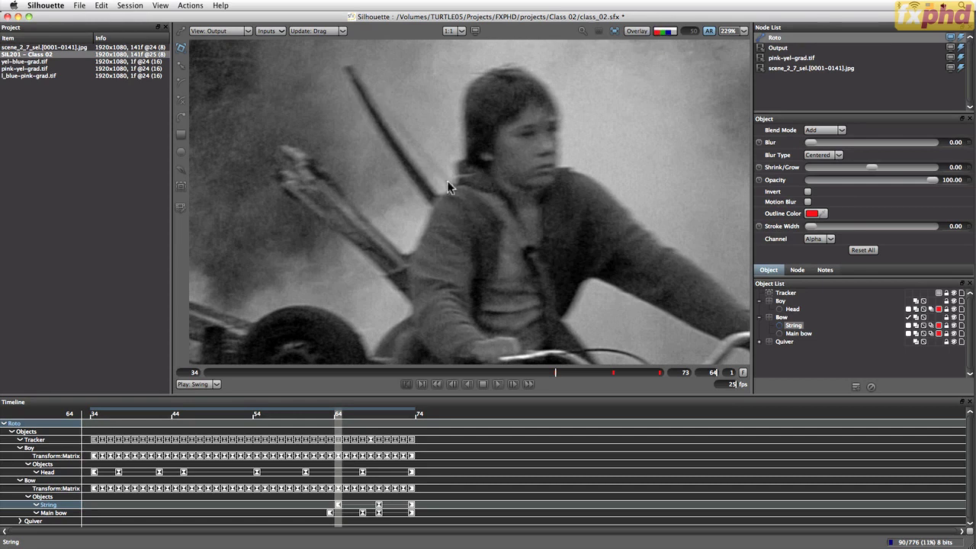
pyautogui.click(674, 35)
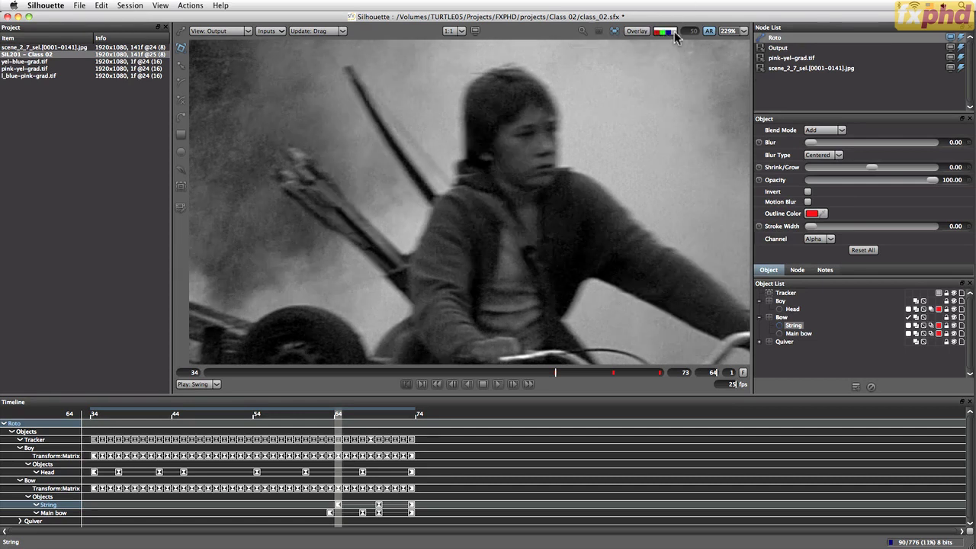
pyautogui.click(672, 38)
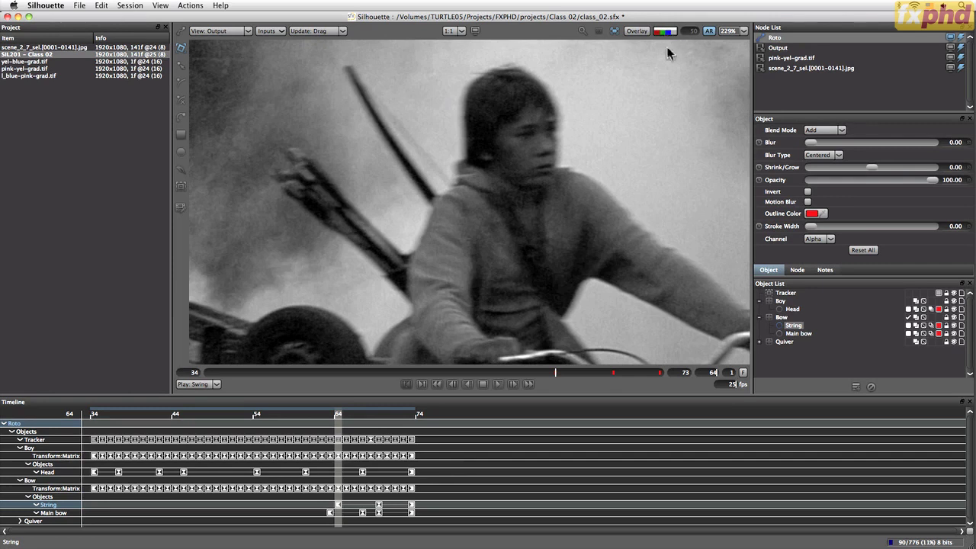
pyautogui.click(662, 32)
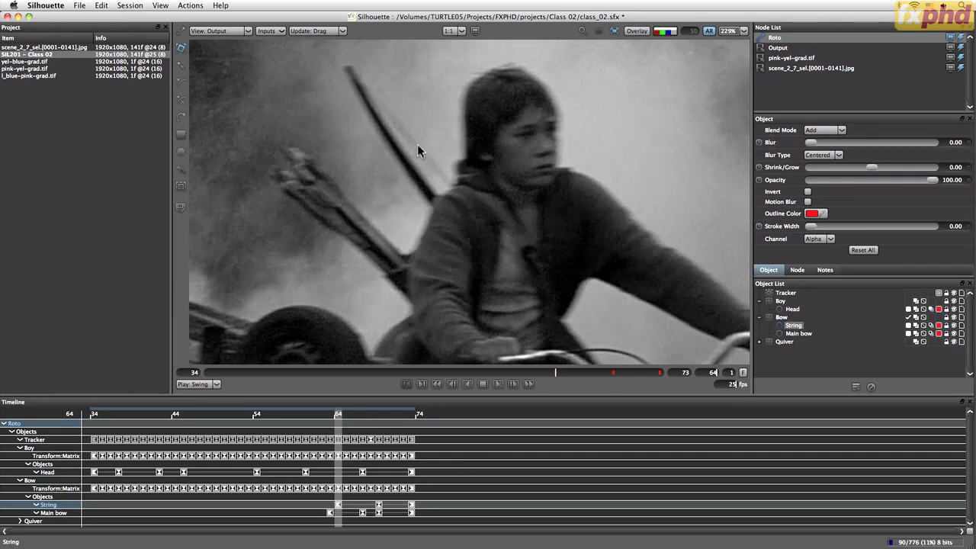
pyautogui.click(663, 35)
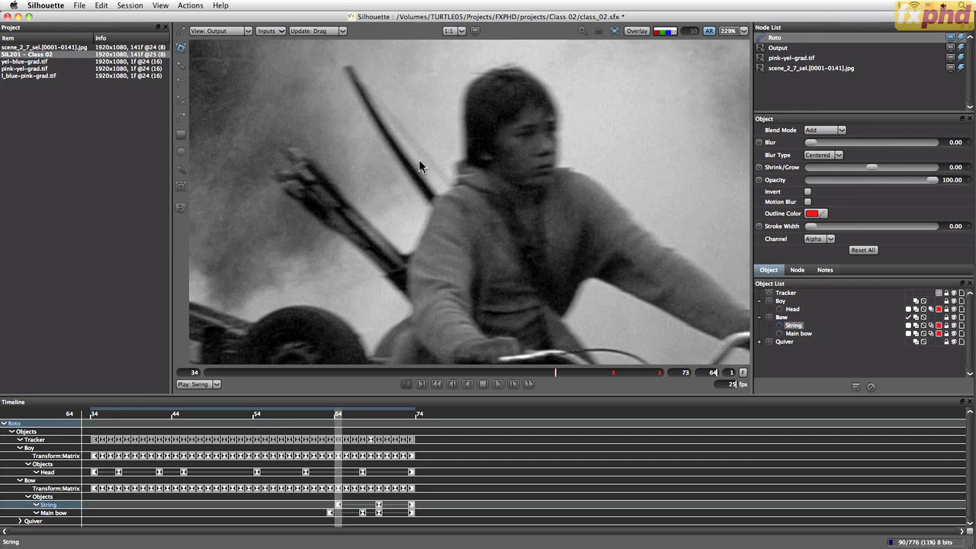
# Show the outline overlay and change the String shape's outline colour to dark grey.
pyautogui.click(636, 31)
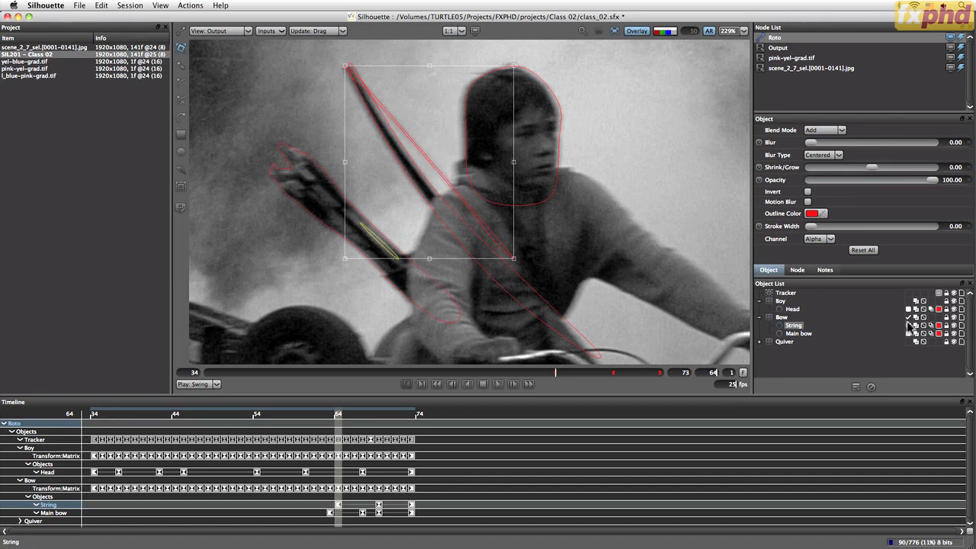
pyautogui.click(941, 328)
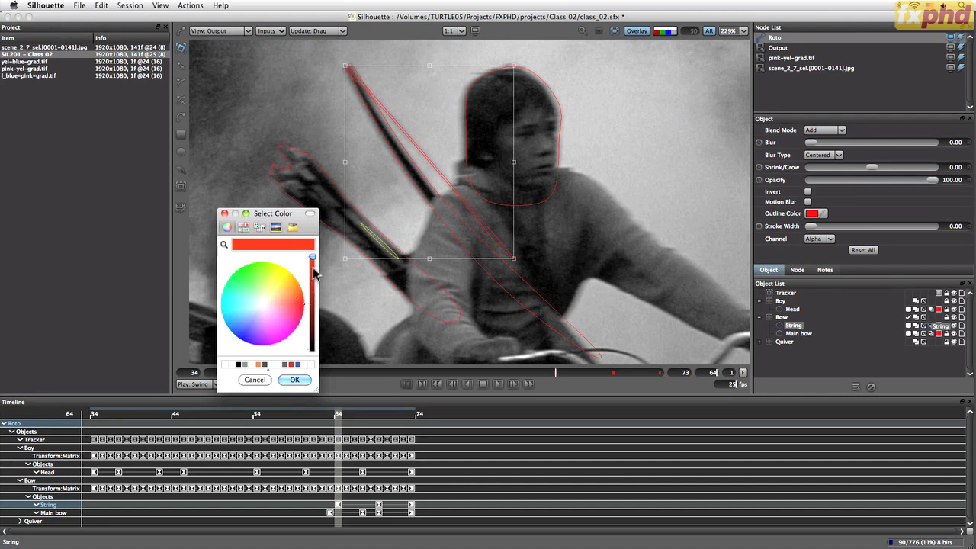
pyautogui.moveTo(316, 274); pyautogui.dragTo(319, 335)
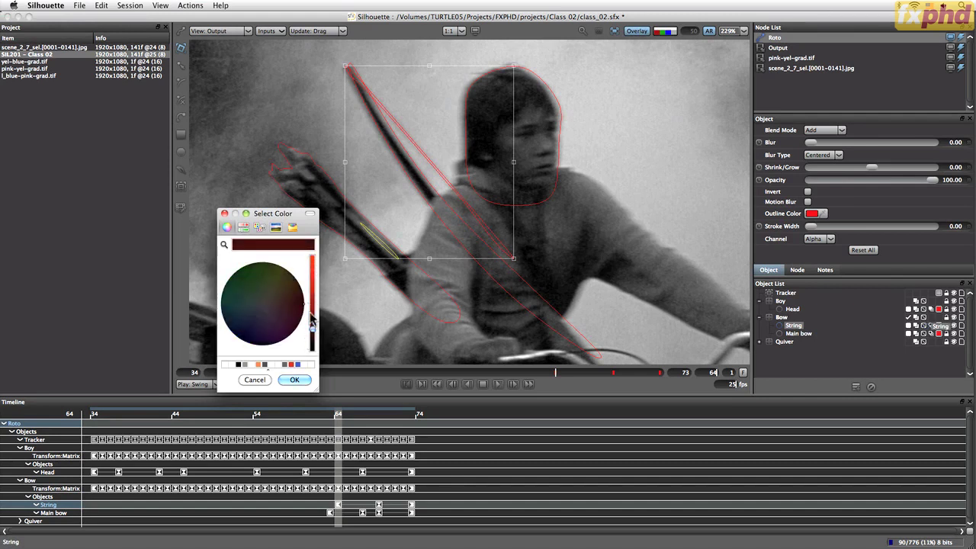
pyautogui.click(266, 305)
pyautogui.moveTo(313, 290); pyautogui.dragTo(315, 296)
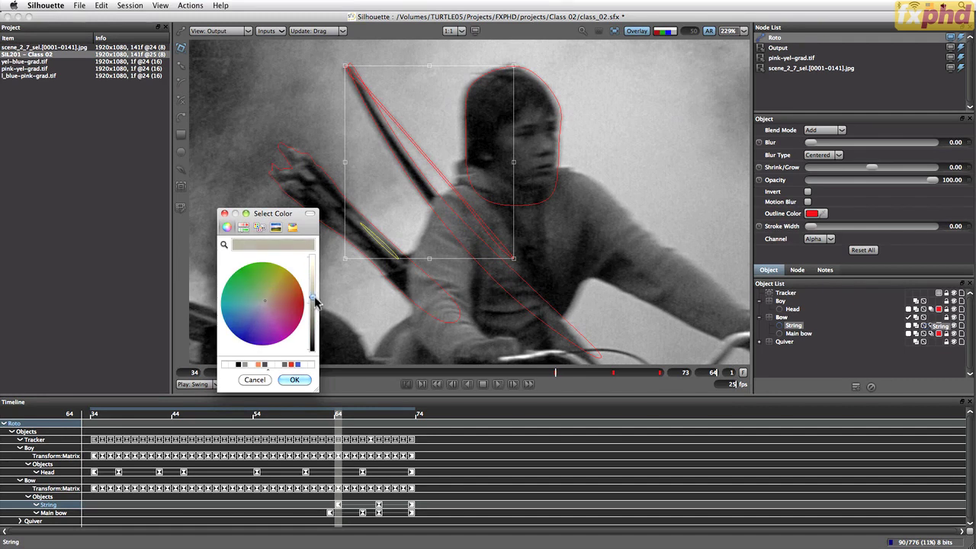
pyautogui.click(295, 379)
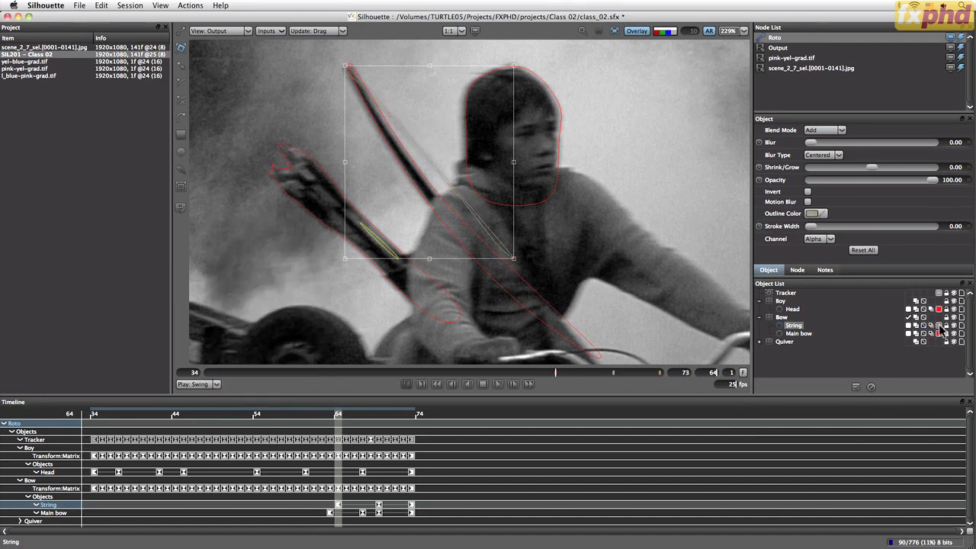
pyautogui.click(939, 326)
pyautogui.moveTo(312, 301); pyautogui.dragTo(314, 323)
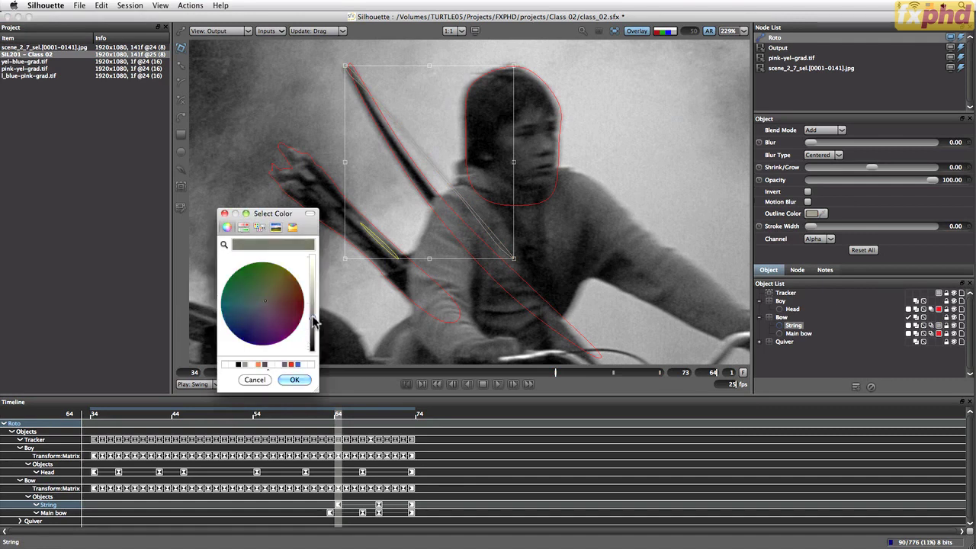
pyautogui.click(303, 380)
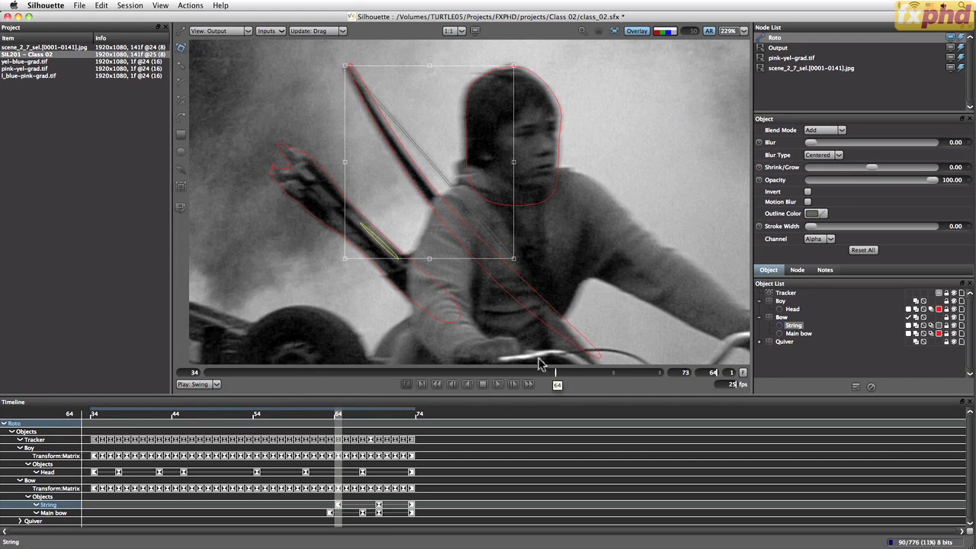
# Step through frames 62 to 66 to examine how the String outline follows the bowstring.
pyautogui.moveTo(561, 374)
pyautogui.mouseDown()
pyautogui.moveTo(654, 374)
pyautogui.moveTo(567, 374)
pyautogui.moveTo(541, 388)
pyautogui.moveTo(503, 388)
pyautogui.moveTo(559, 389)
pyautogui.moveTo(523, 388)
pyautogui.moveTo(549, 390)
pyautogui.moveTo(524, 388)
pyautogui.moveTo(541, 388)
pyautogui.moveTo(529, 389)
pyautogui.moveTo(543, 376)
pyautogui.mouseUp()
pyautogui.press('Right')
pyautogui.press('Right')
pyautogui.press('Right')
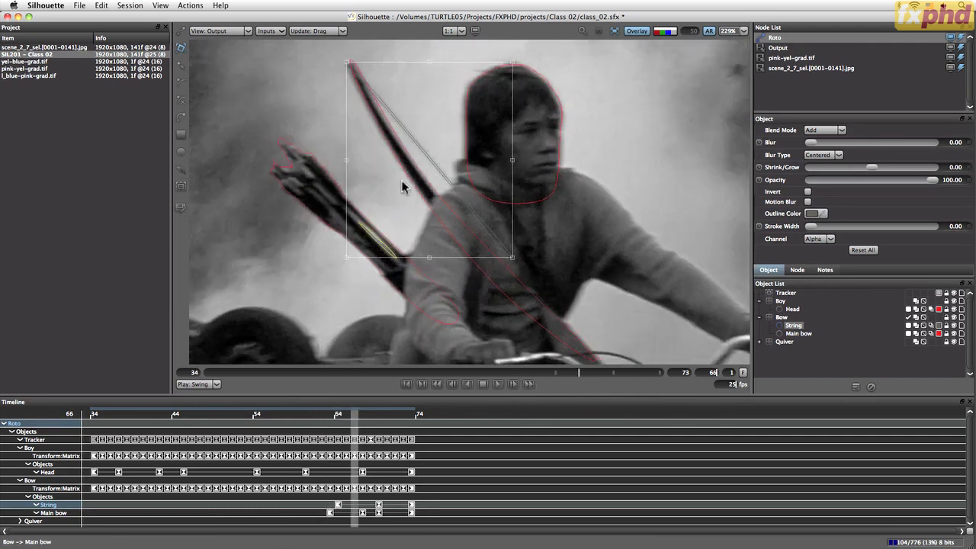
pyautogui.press('Left')
pyautogui.press('Left')
pyautogui.press('Left')
pyautogui.press('Right')
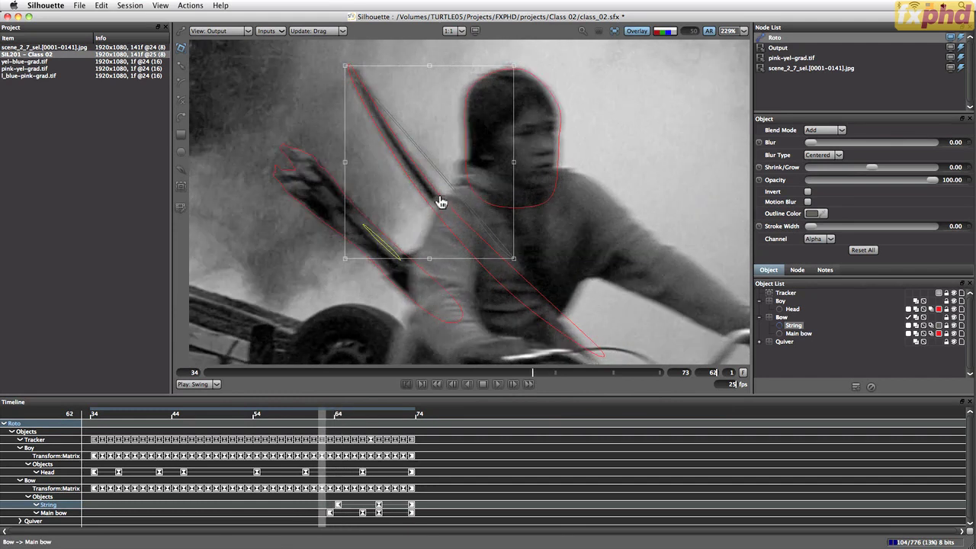
pyautogui.press('Left')
pyautogui.press('Right')
pyautogui.press('Left')
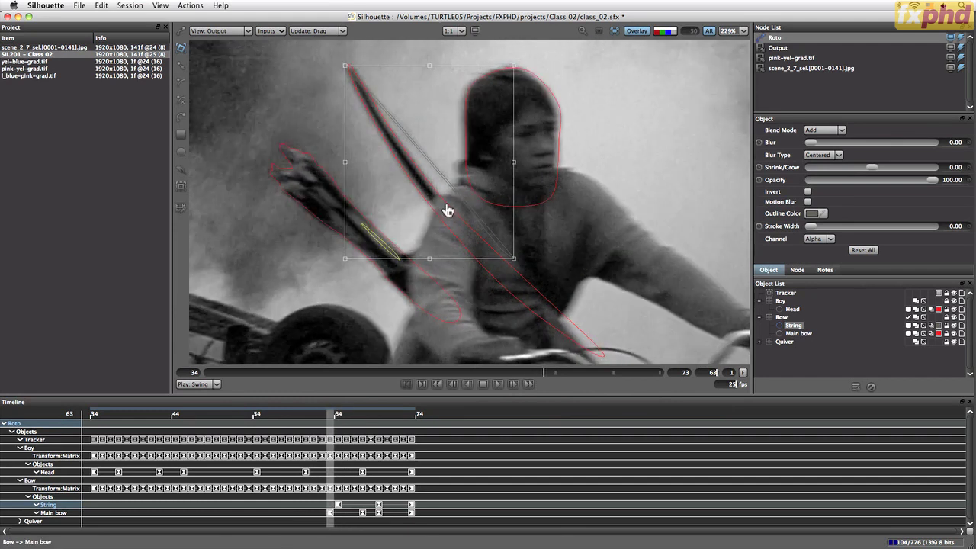
# At frame 62, nudge the String shape slightly into line with the bowstring to keyframe it there.
pyautogui.press('Left')
pyautogui.press('Right')
pyautogui.press('Left')
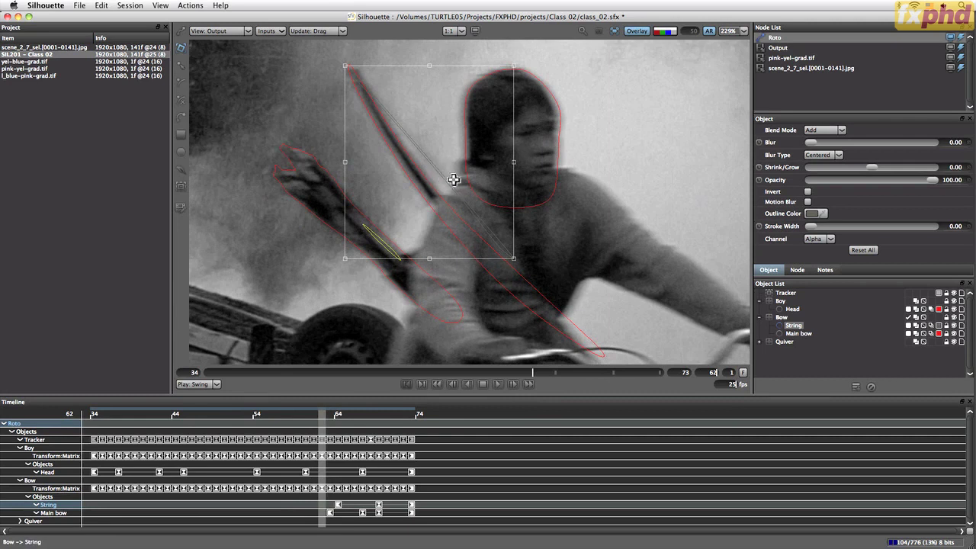
pyautogui.press('Right')
pyautogui.press('Right')
pyautogui.press('Right')
pyautogui.press('Right')
pyautogui.press('Up')
pyautogui.press('Up')
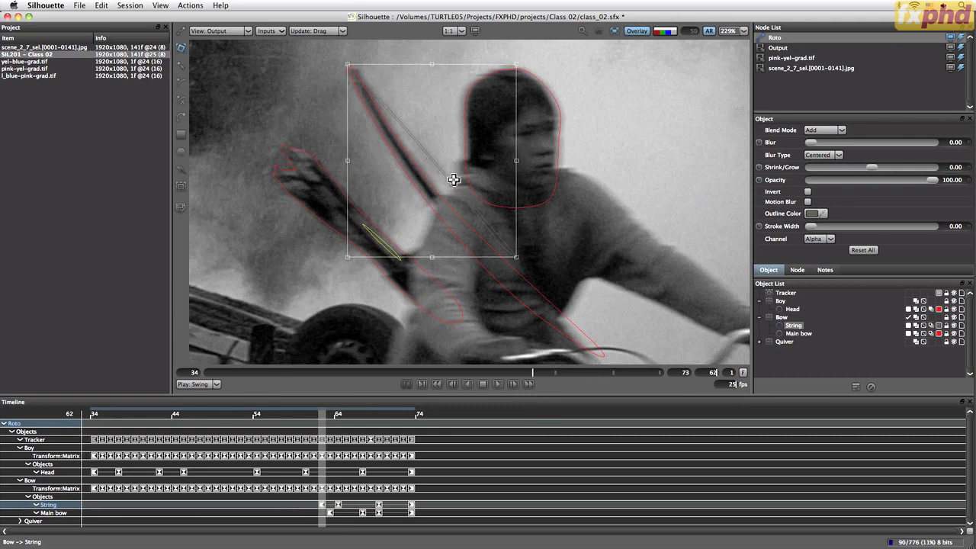
pyautogui.press('Up')
pyautogui.press('Left')
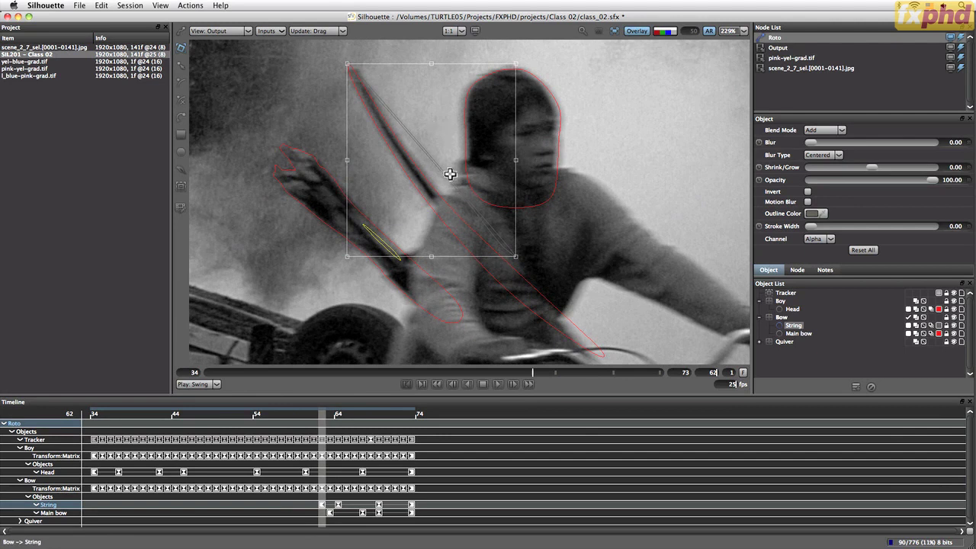
pyautogui.moveTo(449, 177); pyautogui.dragTo(451, 179)
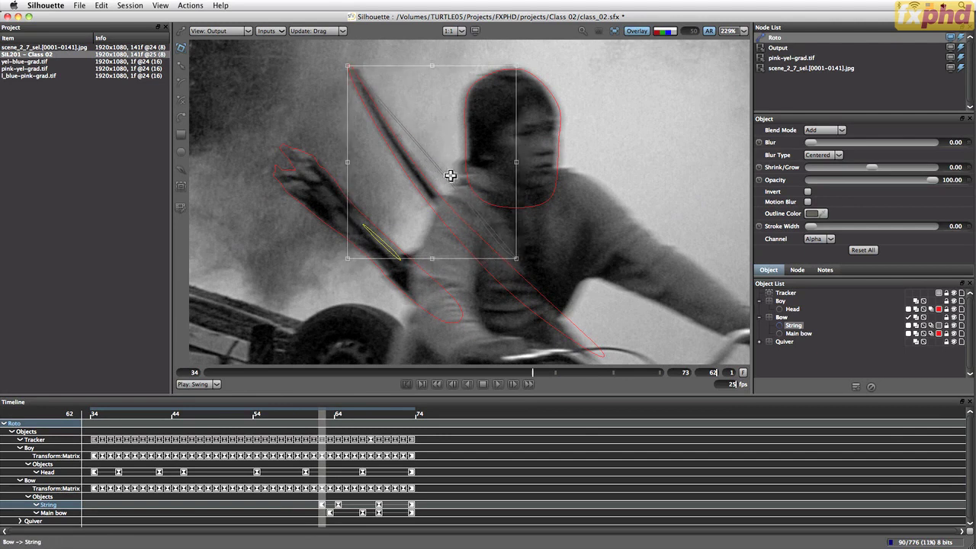
# Check the String shape around frames 61 to 64 and move it onto the bowstring at frame 59.
pyautogui.press('Right')
pyautogui.press('Right')
pyautogui.press('Right')
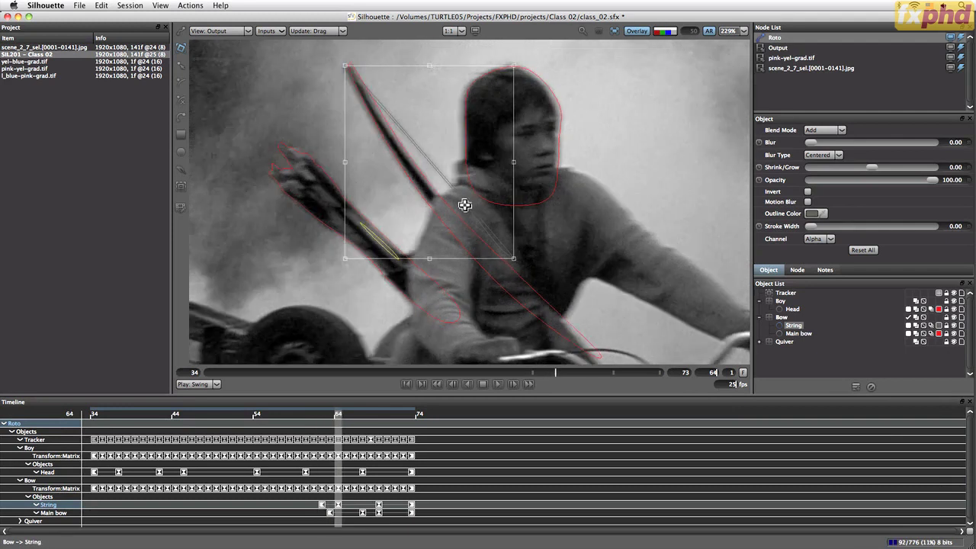
pyautogui.press('Left')
pyautogui.press('Left')
pyautogui.press('Left')
pyautogui.press('Left')
pyautogui.press('Left')
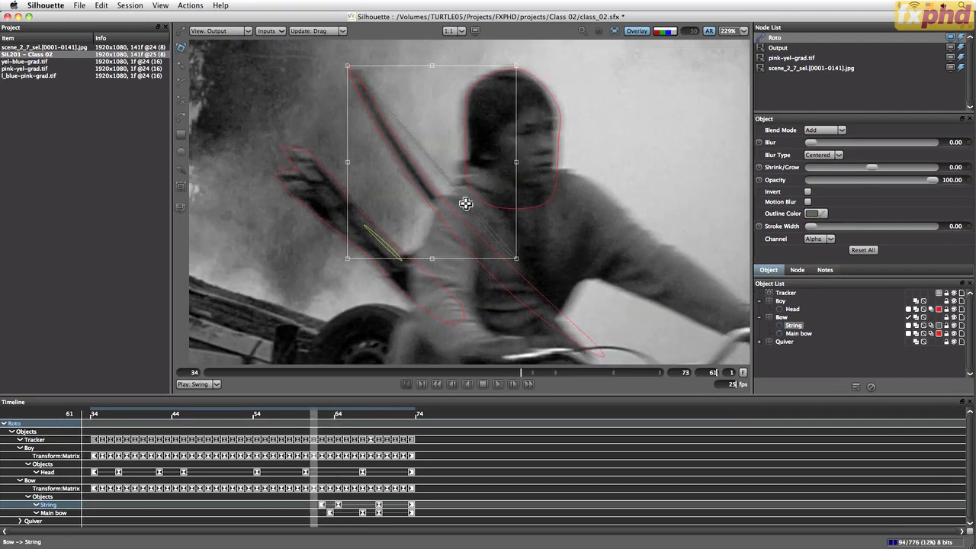
pyautogui.press('Left')
pyautogui.moveTo(452, 194); pyautogui.dragTo(463, 195)
# Check the frames following 59, then reposition and rotate the String shape at frame 59 to fit the bowstring.
pyautogui.press('Right')
pyautogui.press('Right')
pyautogui.press('Right')
pyautogui.press('Right')
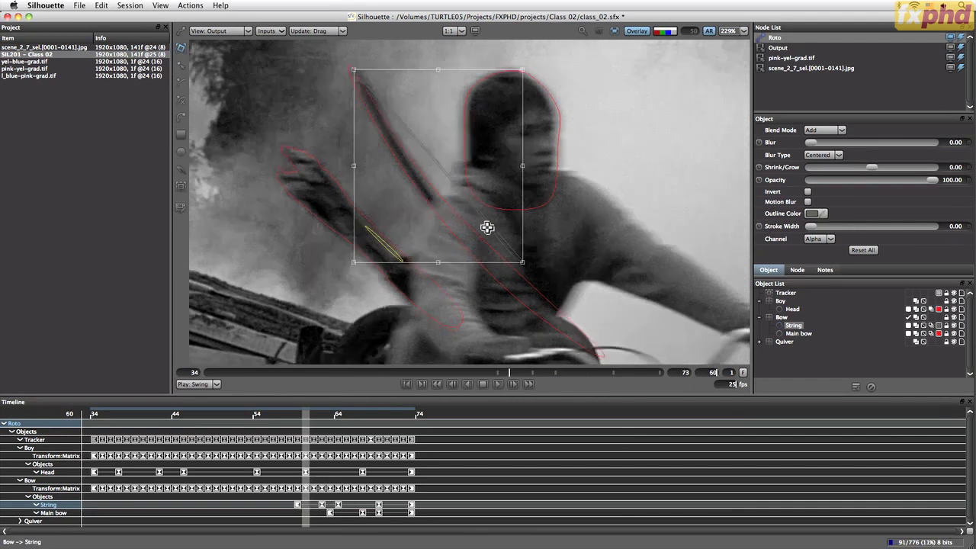
pyautogui.press('Left')
pyautogui.press('Left')
pyautogui.press('Left')
pyautogui.press('Left')
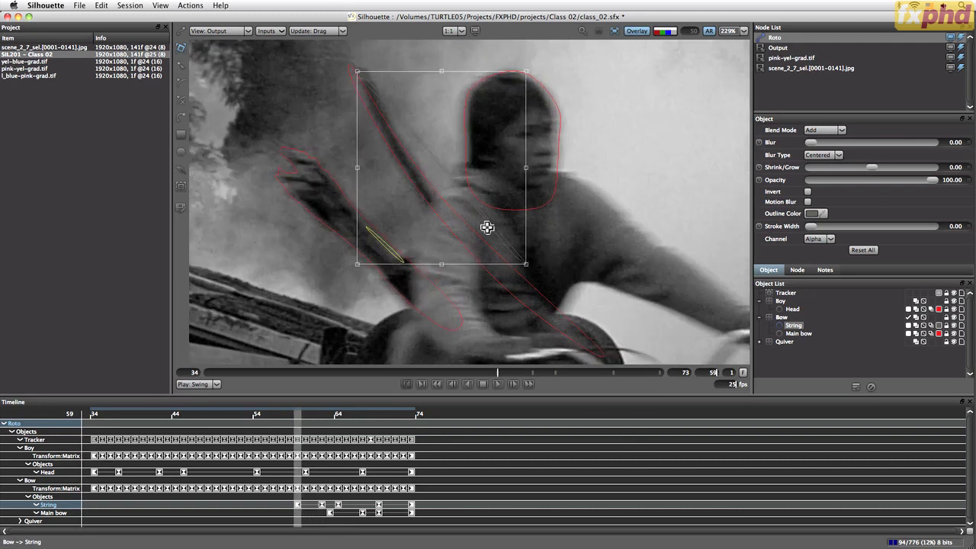
pyautogui.moveTo(465, 201); pyautogui.dragTo(459, 204)
pyautogui.moveTo(538, 58); pyautogui.dragTo(542, 67)
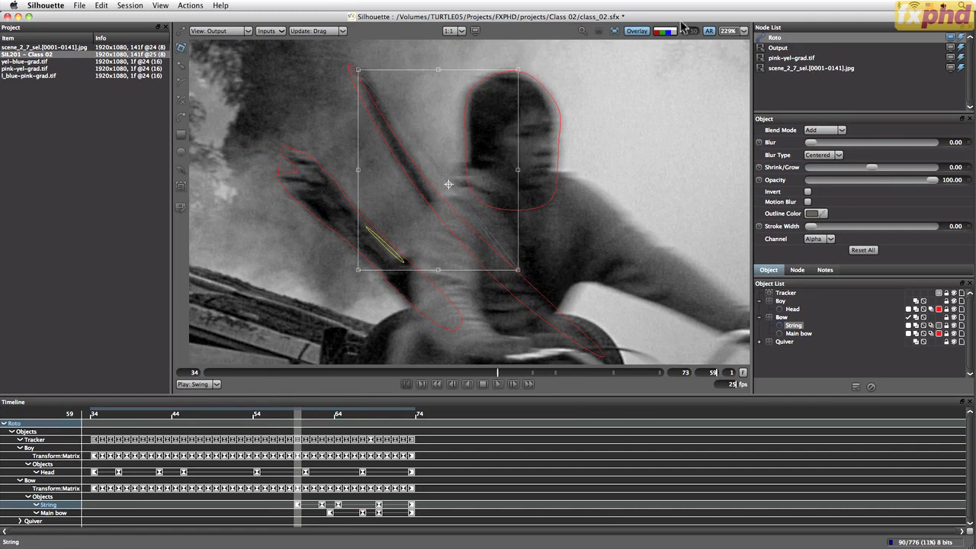
# Display the matte over the colour image without outlines and turn on motion blur for the String shape.
pyautogui.click(638, 31)
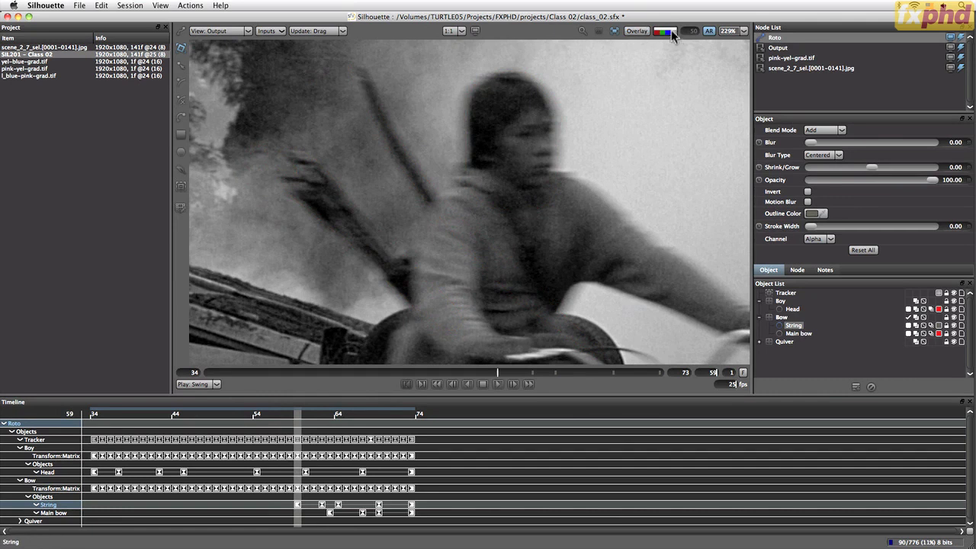
pyautogui.click(663, 31)
pyautogui.click(665, 32)
pyautogui.click(675, 32)
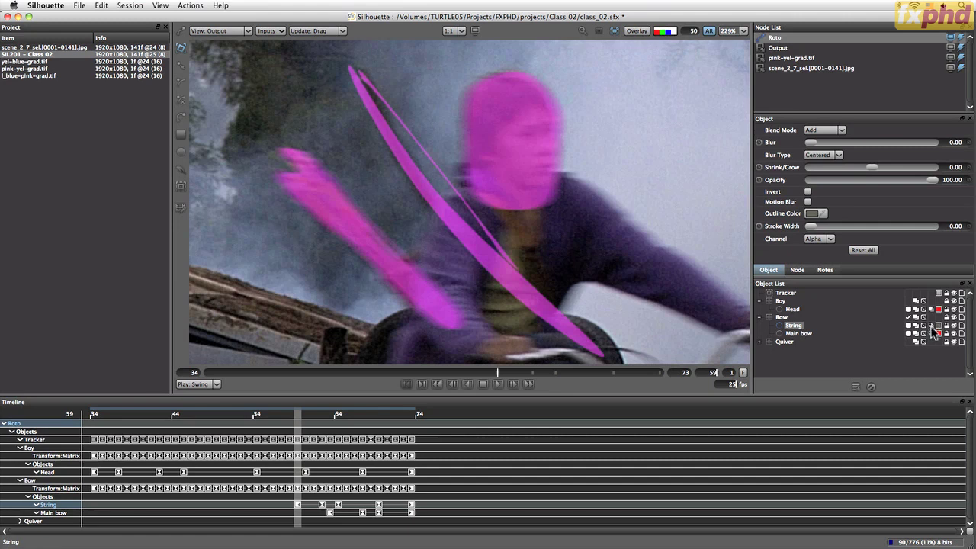
pyautogui.click(931, 326)
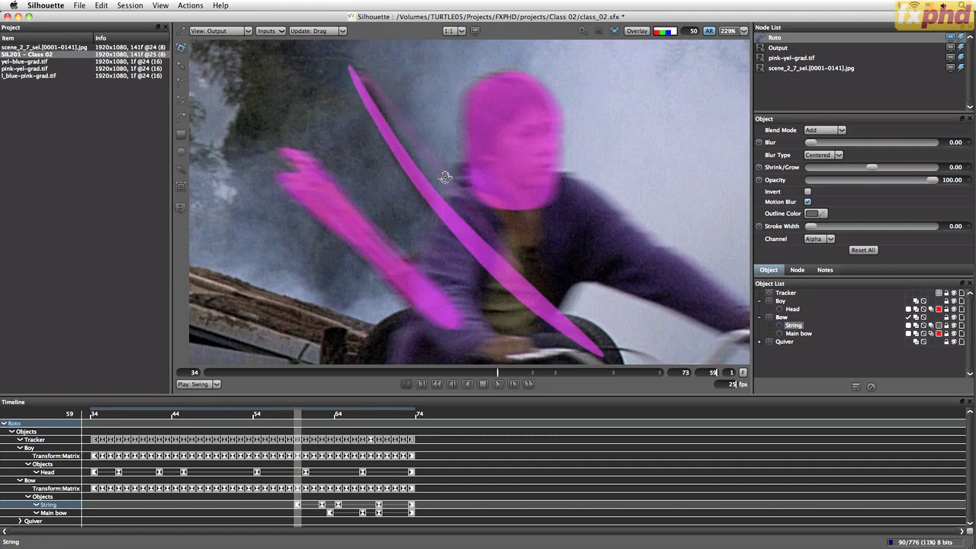
# View the plain colour image and the alpha matte at frame 59 to examine the String shape's motion blur.
pyautogui.click(673, 34)
pyautogui.click(665, 33)
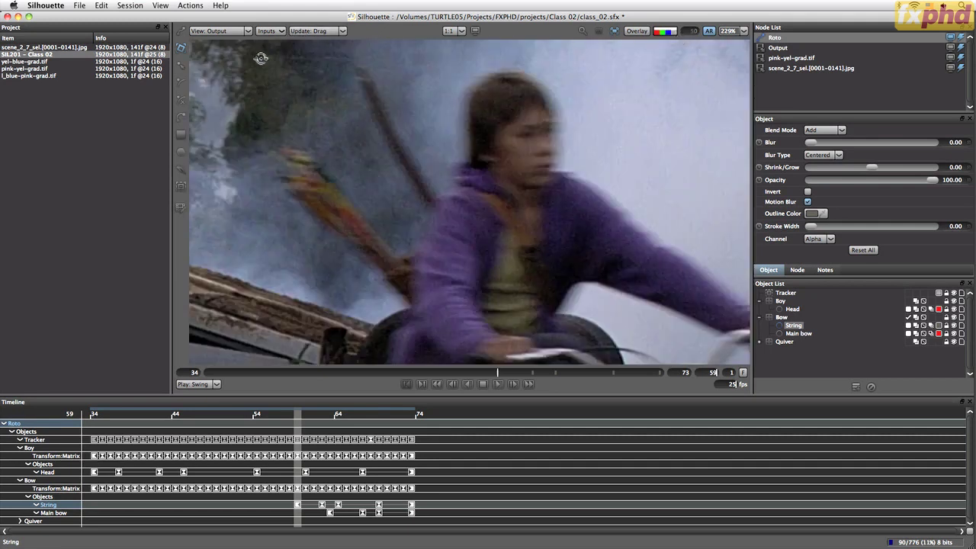
pyautogui.click(654, 34)
pyautogui.click(660, 33)
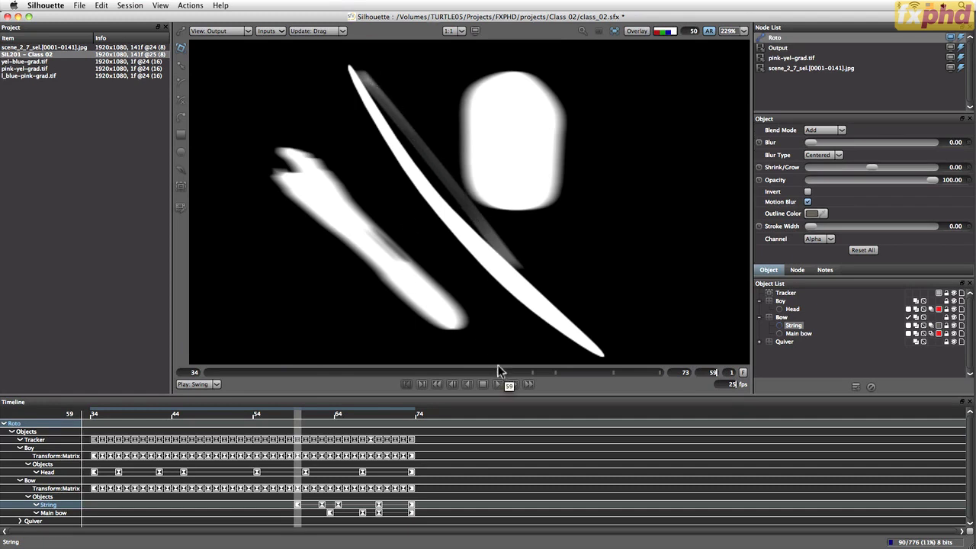
# Step back and forth and play through the alpha matte between frames 59 and 73 to examine the shapes' motion blur.
pyautogui.press('Right')
pyautogui.press('Right')
pyautogui.press('Right')
pyautogui.press('Right')
pyautogui.press('Right')
pyautogui.press('Right')
pyautogui.press('Right')
pyautogui.press('Right')
pyautogui.press('Right')
pyautogui.press('Right')
pyautogui.press('Right')
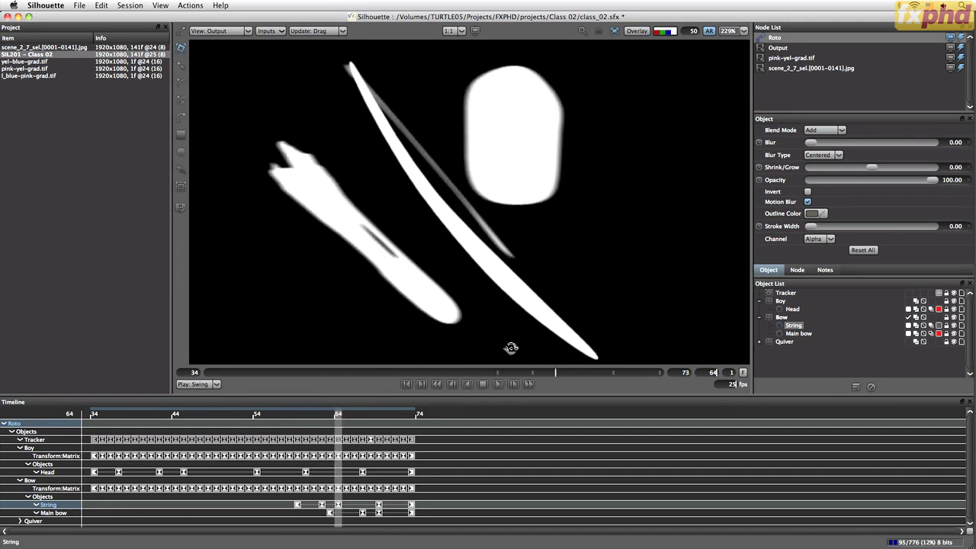
pyautogui.press('Right')
pyautogui.press('Right')
pyautogui.press('Right')
pyautogui.press('Left')
pyautogui.press('Left')
pyautogui.press('Left')
pyautogui.press('Left')
pyautogui.press('Left')
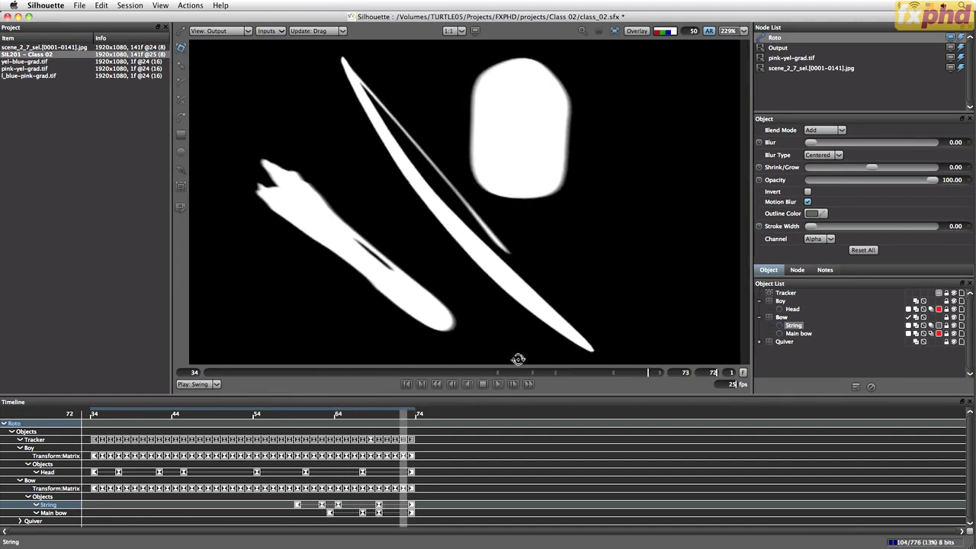
pyautogui.press('Left')
pyautogui.press('Left')
pyautogui.press('Left')
pyautogui.press('Left')
pyautogui.press('Left')
pyautogui.press('Left')
pyautogui.press('Left')
pyautogui.press('Left')
pyautogui.press('Left')
pyautogui.press('Left')
pyautogui.press('Left')
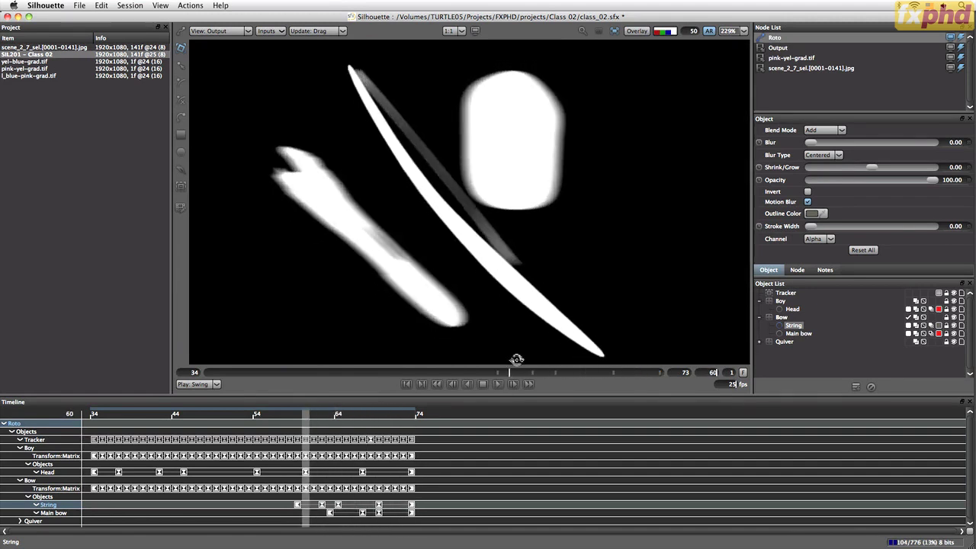
pyautogui.press('Right')
pyautogui.press('Right')
pyautogui.press('Right')
pyautogui.press('Right')
pyautogui.press('Right')
pyautogui.press('Right')
pyautogui.press('Right')
pyautogui.press('Right')
pyautogui.press('Right')
pyautogui.press('Right')
pyautogui.press('Right')
pyautogui.press('Right')
pyautogui.press('Right')
pyautogui.press('Right')
pyautogui.press('Right')
pyautogui.press('Right')
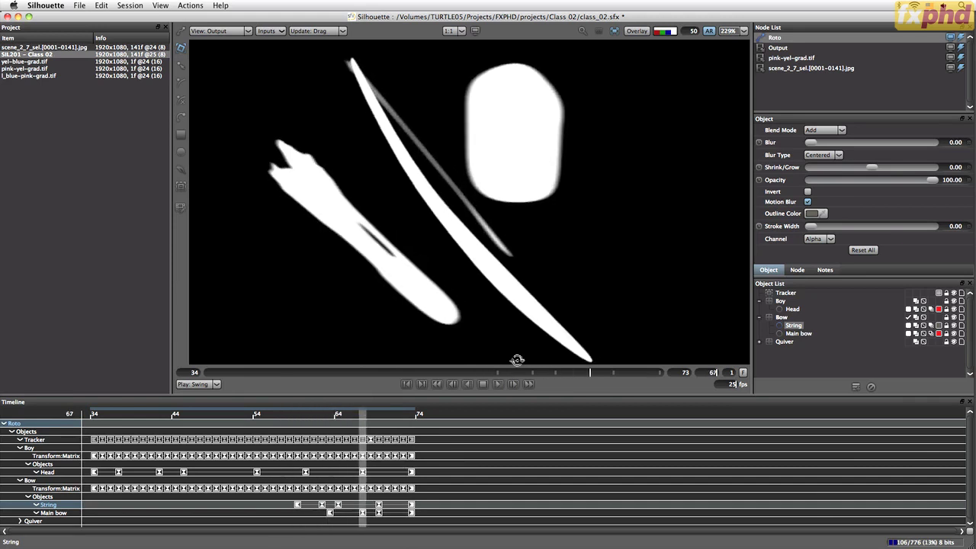
pyautogui.press('Left')
pyautogui.press('Left')
pyautogui.press('Left')
pyautogui.press('Left')
pyautogui.press('Left')
pyautogui.press('Left')
pyautogui.press('Left')
pyautogui.press('Left')
pyautogui.press('Left')
pyautogui.press('Left')
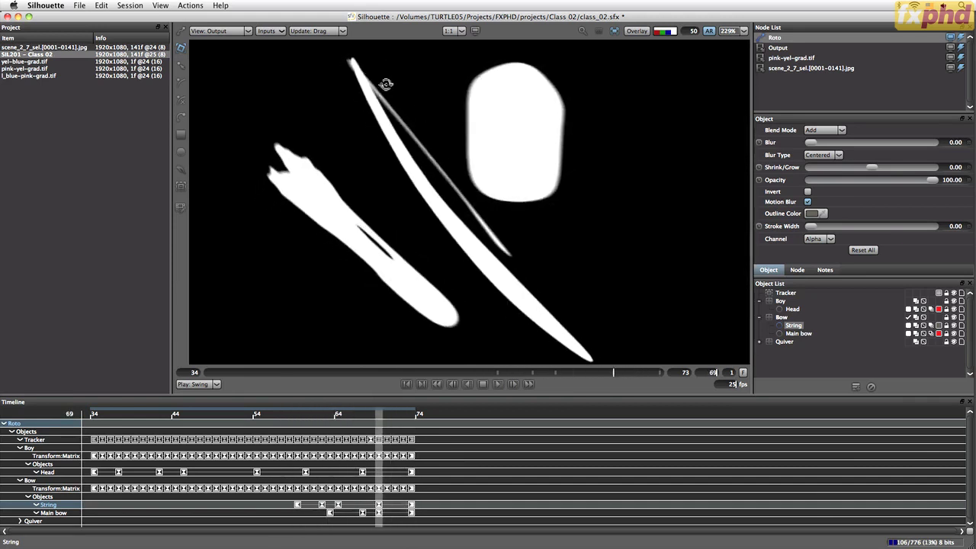
pyautogui.press('Left')
pyautogui.press('Left')
pyautogui.press('Left')
pyautogui.press('Left')
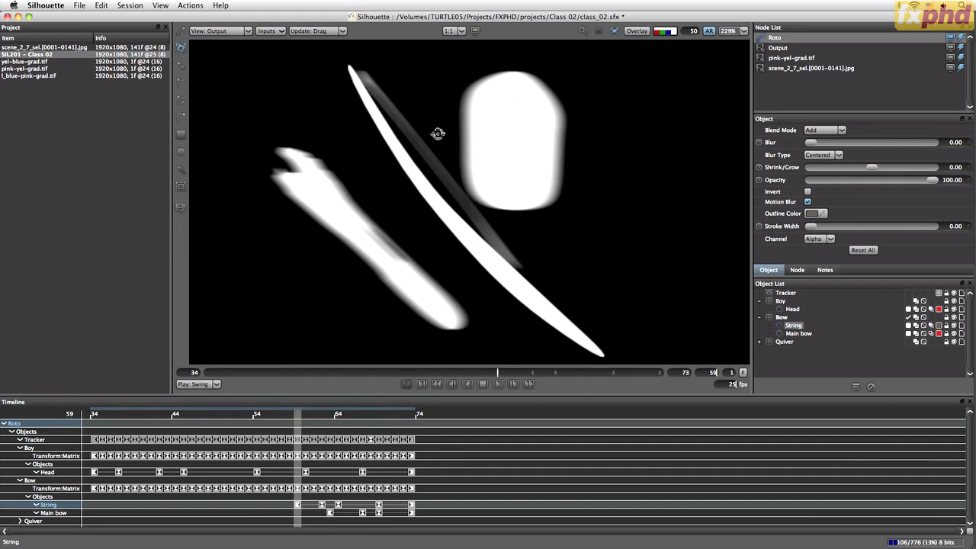
pyautogui.click(500, 383)
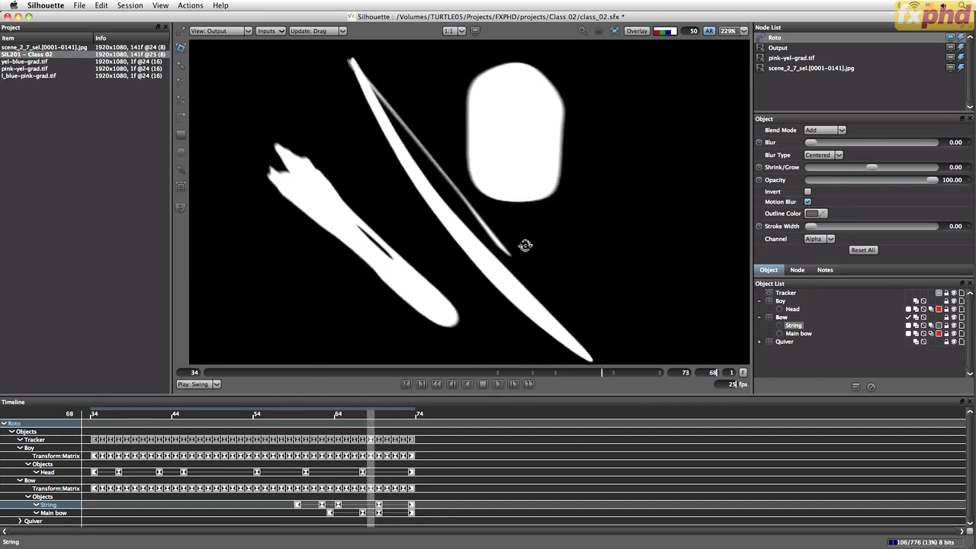
pyautogui.press('space')
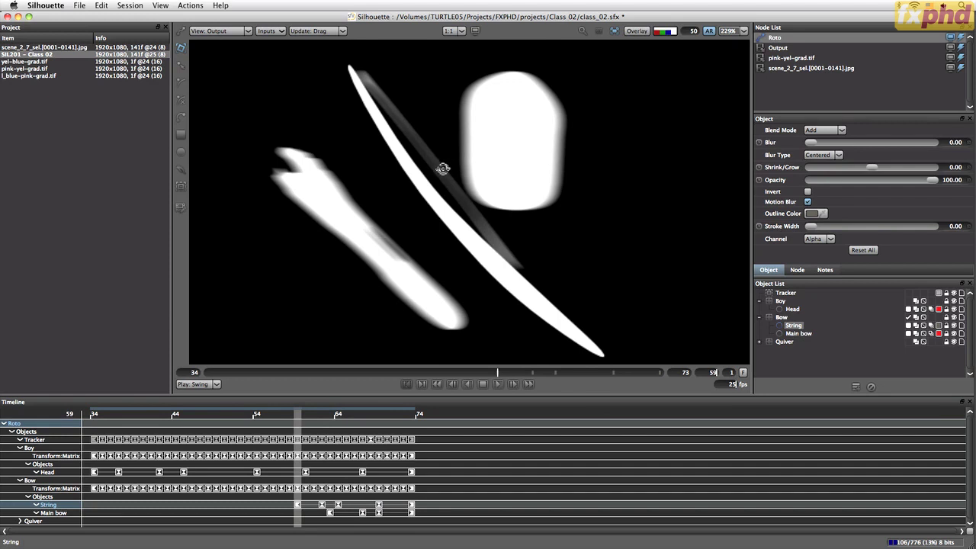
# Show the shape outlines over the colour image at frame 59, and switch the viewer to the Composite view.
pyautogui.click(634, 31)
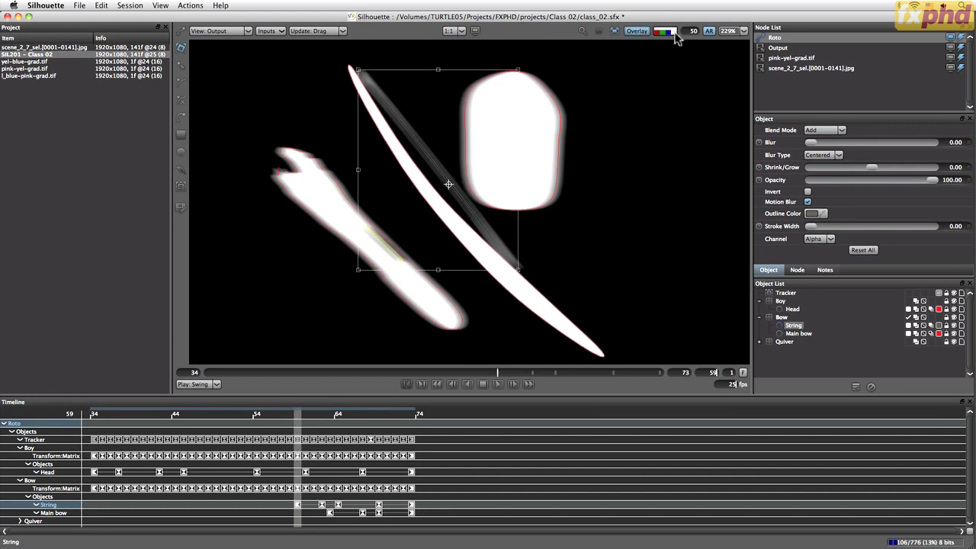
pyautogui.click(675, 34)
pyautogui.click(674, 33)
pyautogui.click(674, 33)
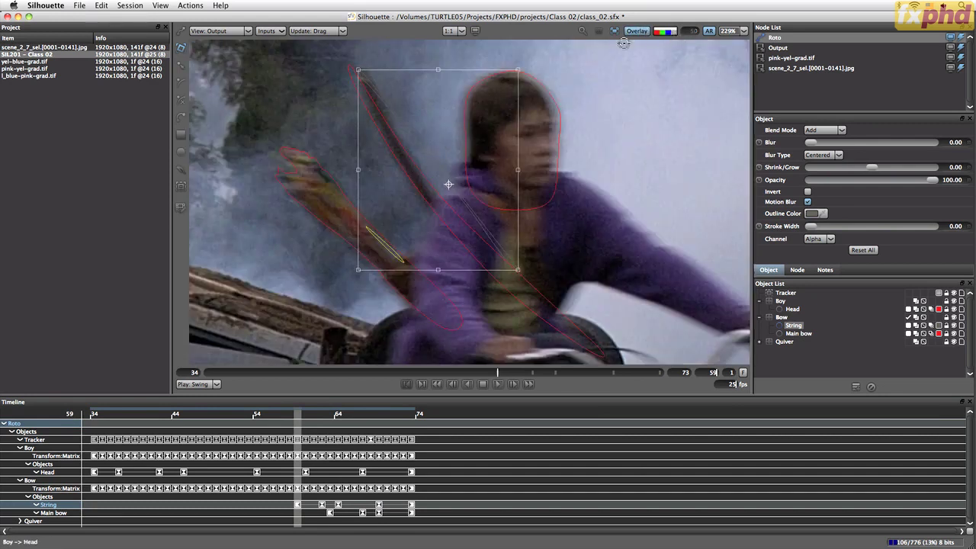
pyautogui.click(232, 32)
pyautogui.click(238, 67)
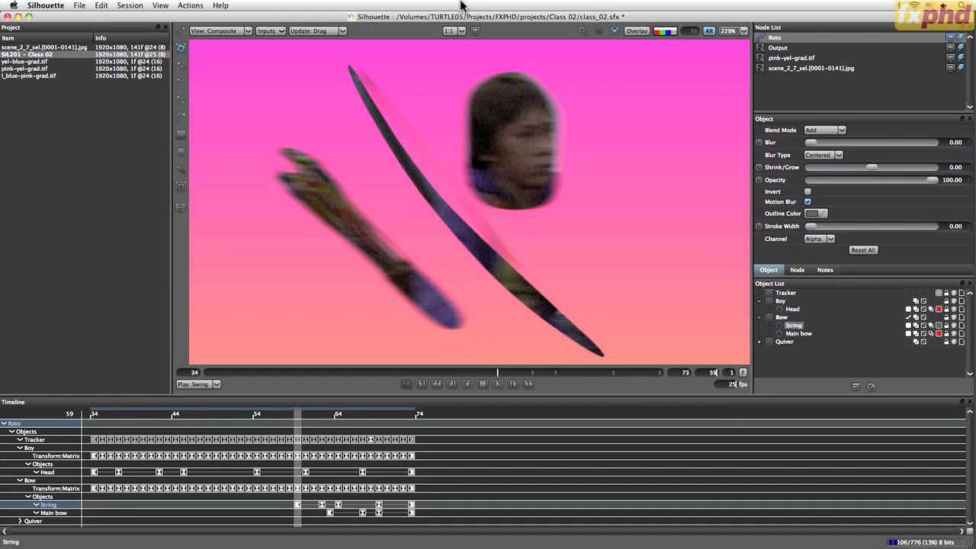
# View the Foreground image with the shape outlines, and display the Output with the matte tinted over the colour image.
pyautogui.press('1')
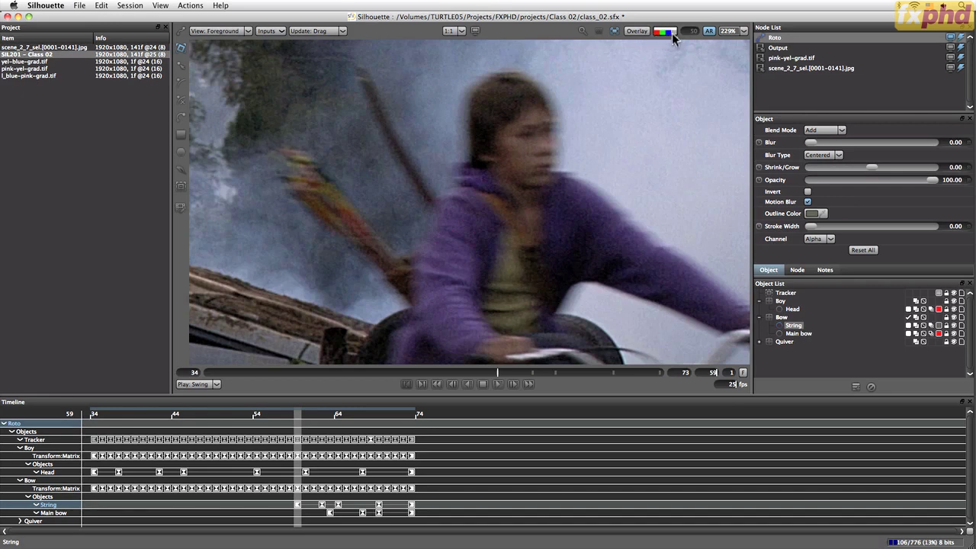
pyautogui.click(637, 31)
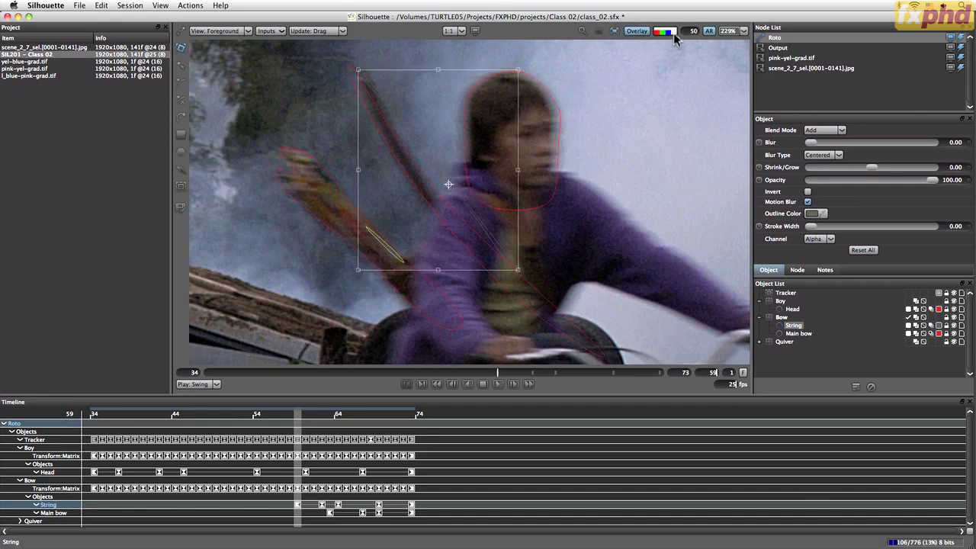
pyautogui.click(673, 33)
pyautogui.click(674, 34)
pyautogui.press('2')
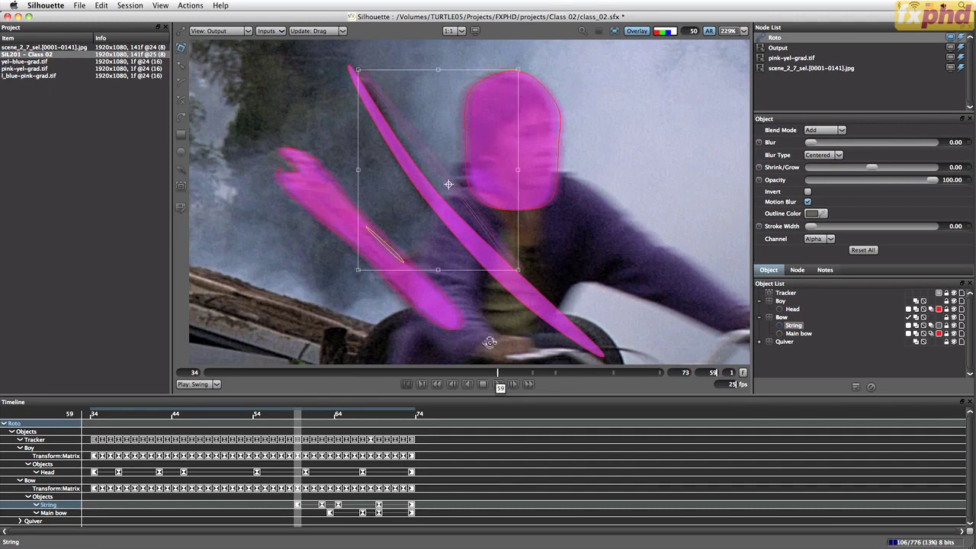
# Fit the full frame in the viewer, inspect the Tracker and the Boy, Bow and Quiver layers, and play the sequence with the Tracker selected.
pyautogui.press('f')
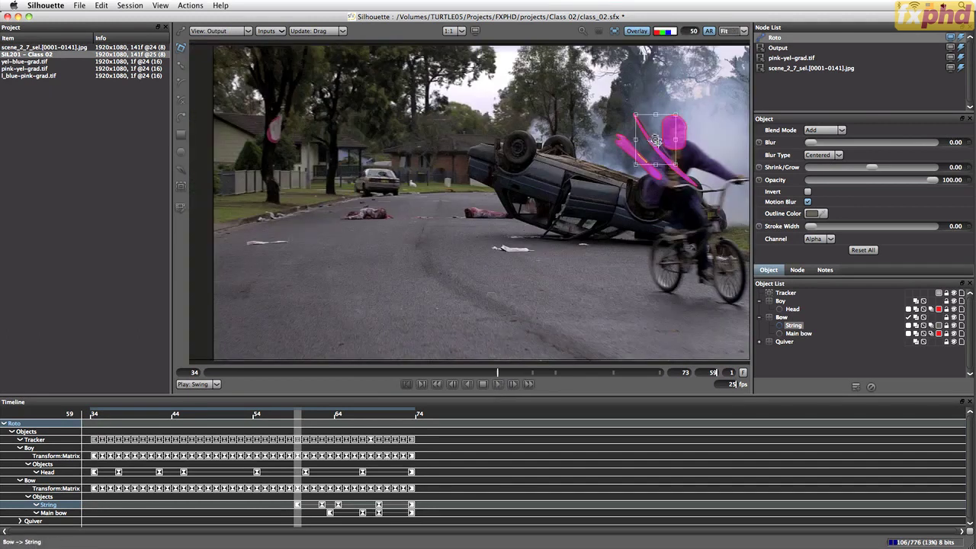
pyautogui.click(791, 294)
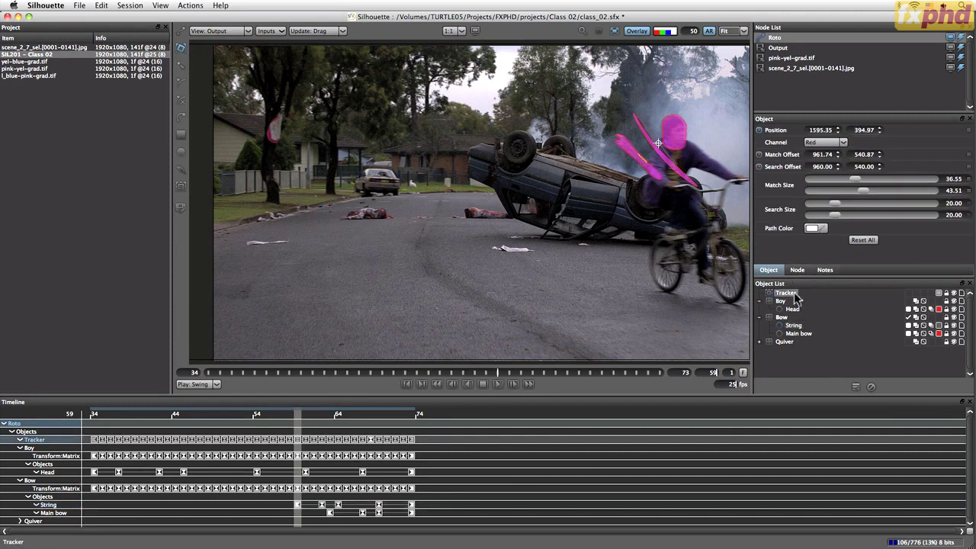
pyautogui.click(784, 302)
pyautogui.click(785, 318)
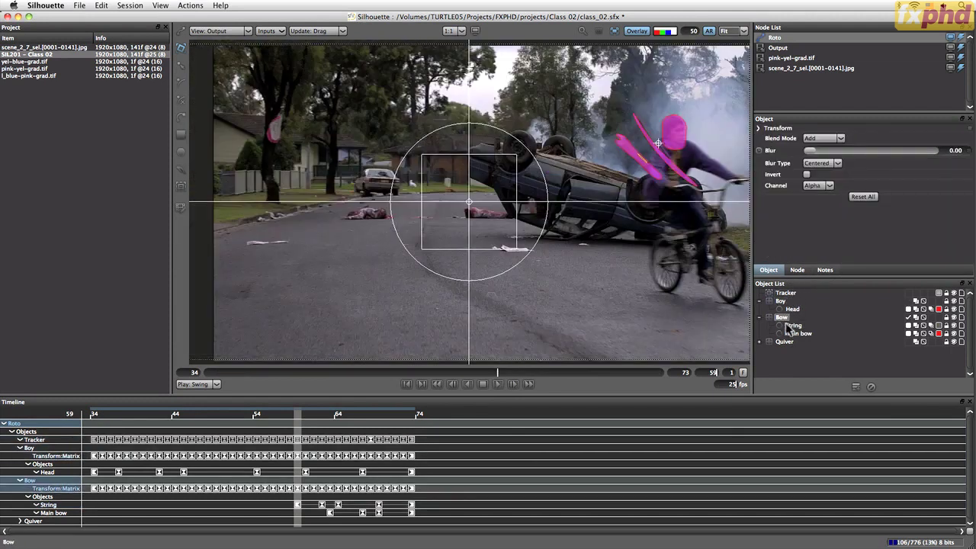
pyautogui.click(786, 341)
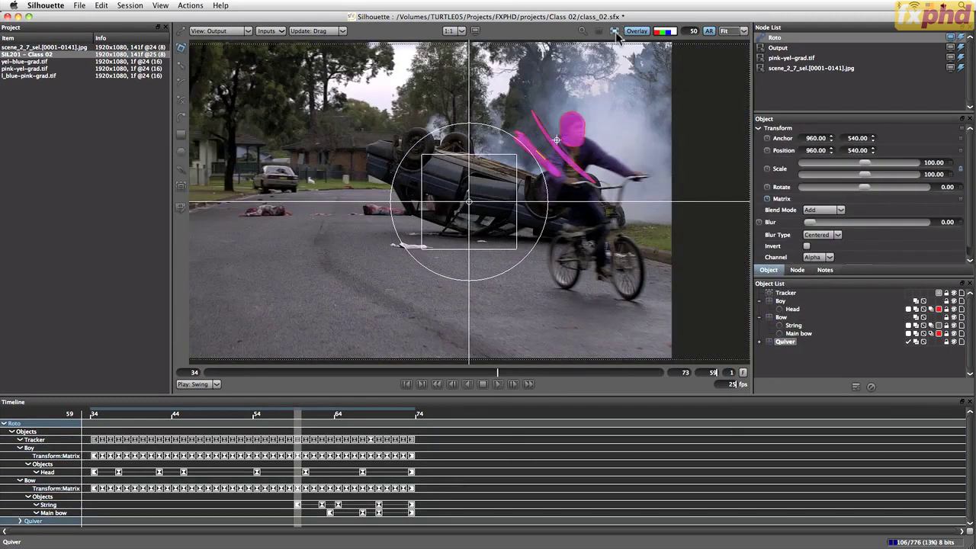
pyautogui.moveTo(575, 123); pyautogui.dragTo(652, 124)
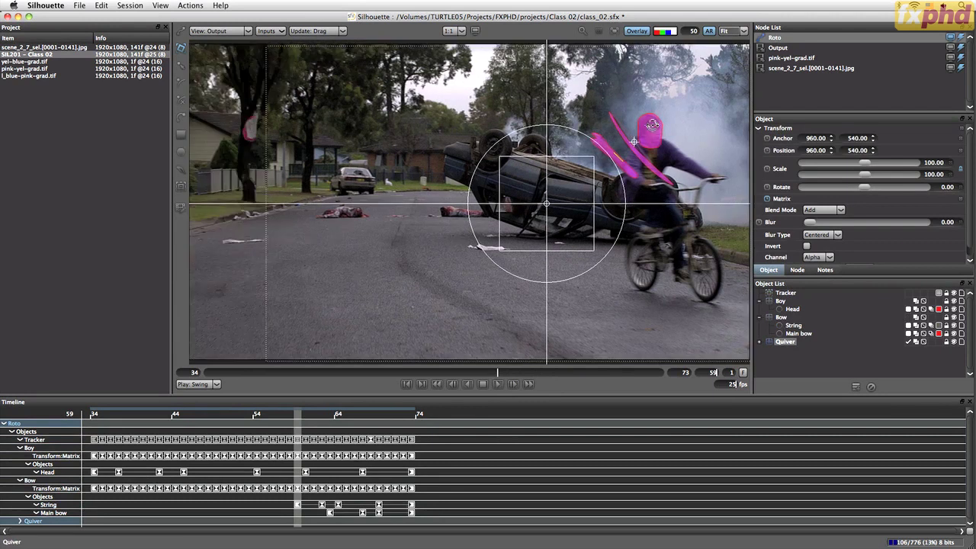
pyautogui.click(782, 318)
pyautogui.click(781, 301)
pyautogui.click(782, 318)
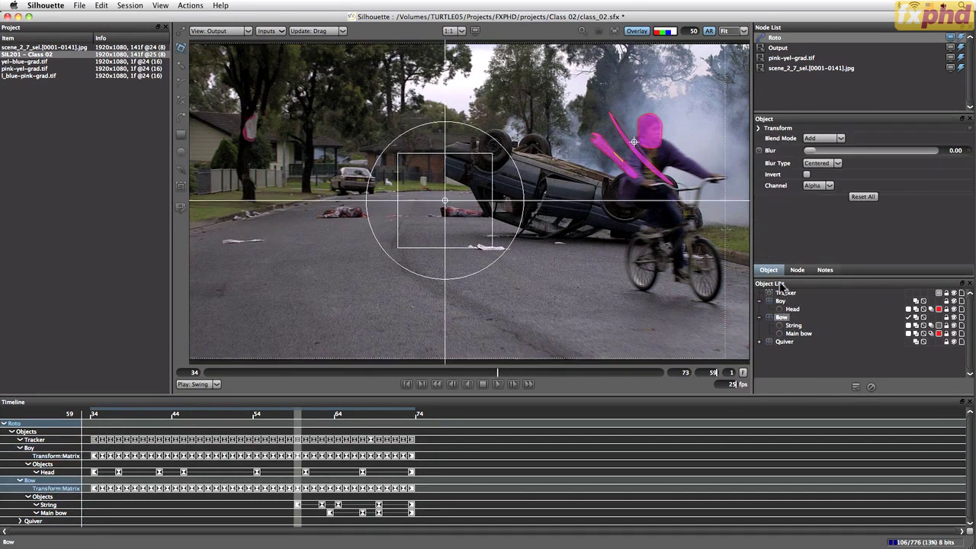
pyautogui.click(782, 301)
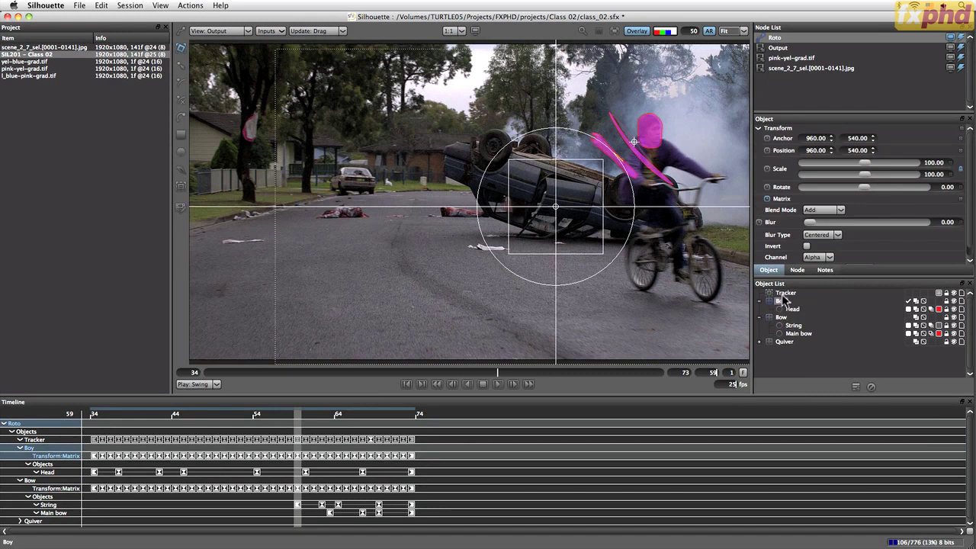
pyautogui.click(784, 294)
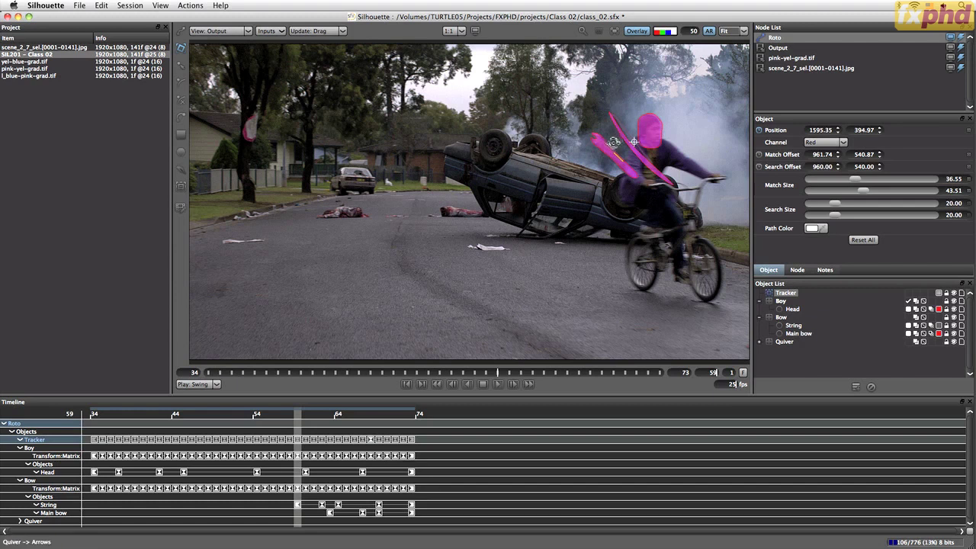
pyautogui.click(500, 383)
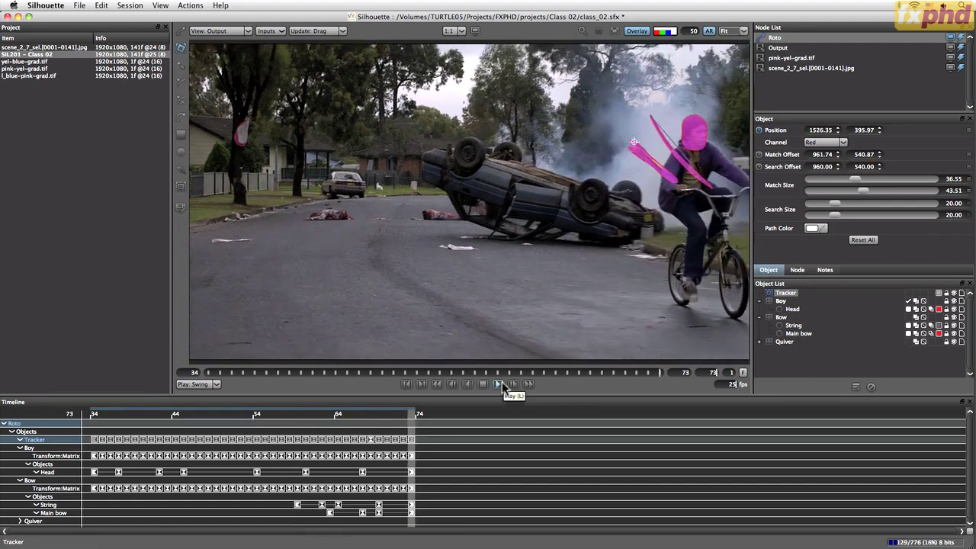